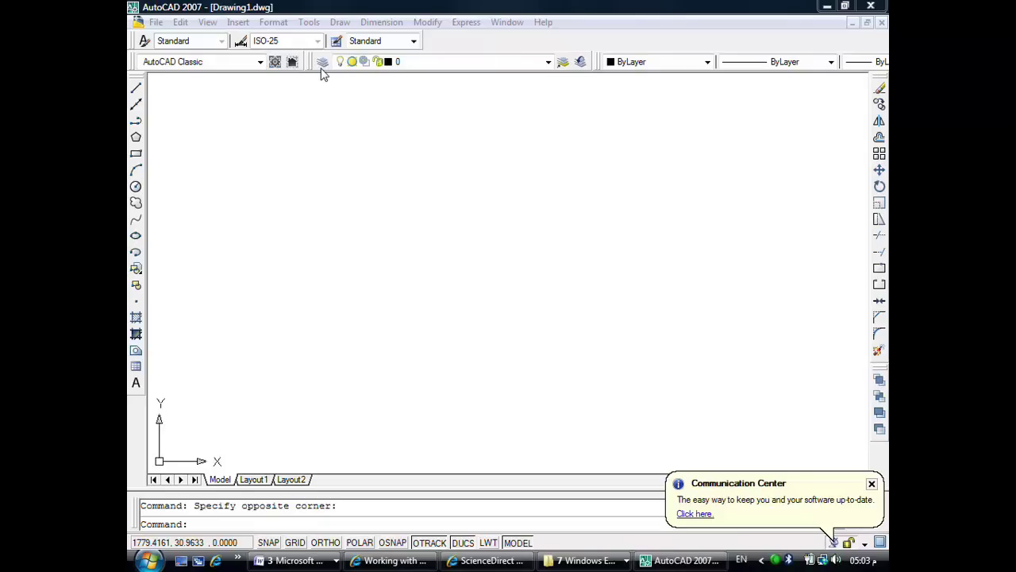
Step: Open the Layer Properties Manager for Drawing1, which shows only layer 0
left_click(322, 64)
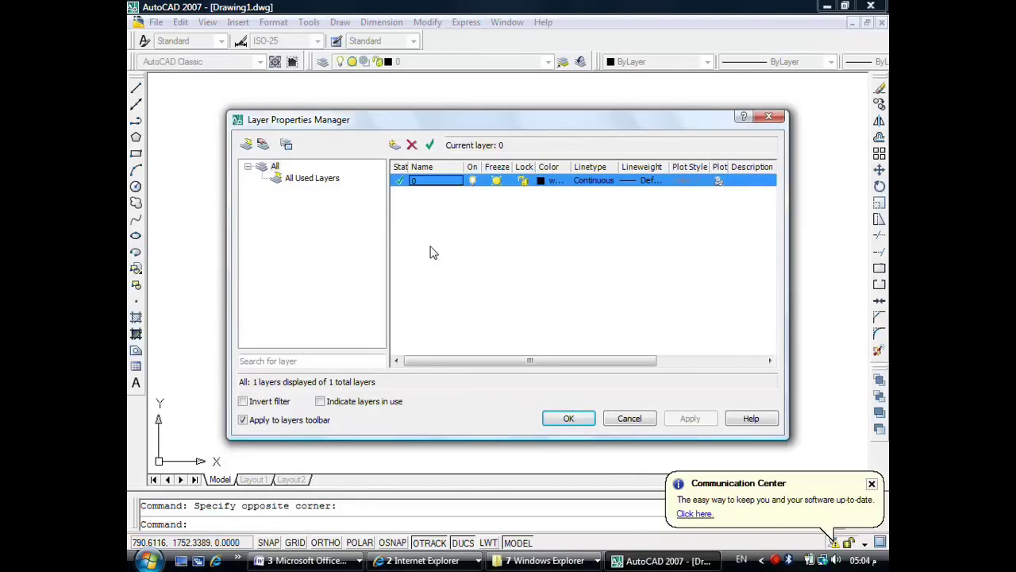
left_click(627, 421)
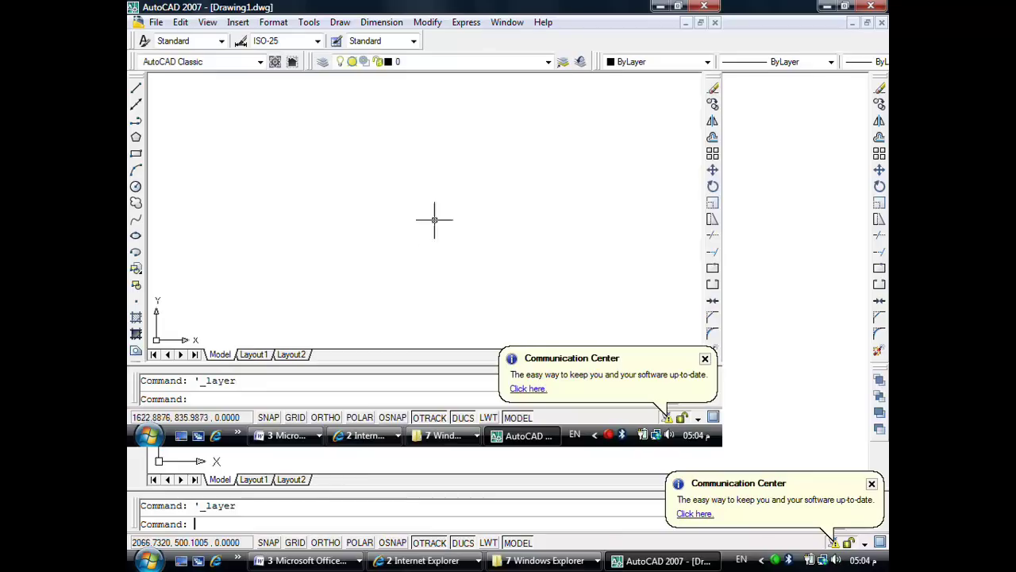
left_click(324, 64)
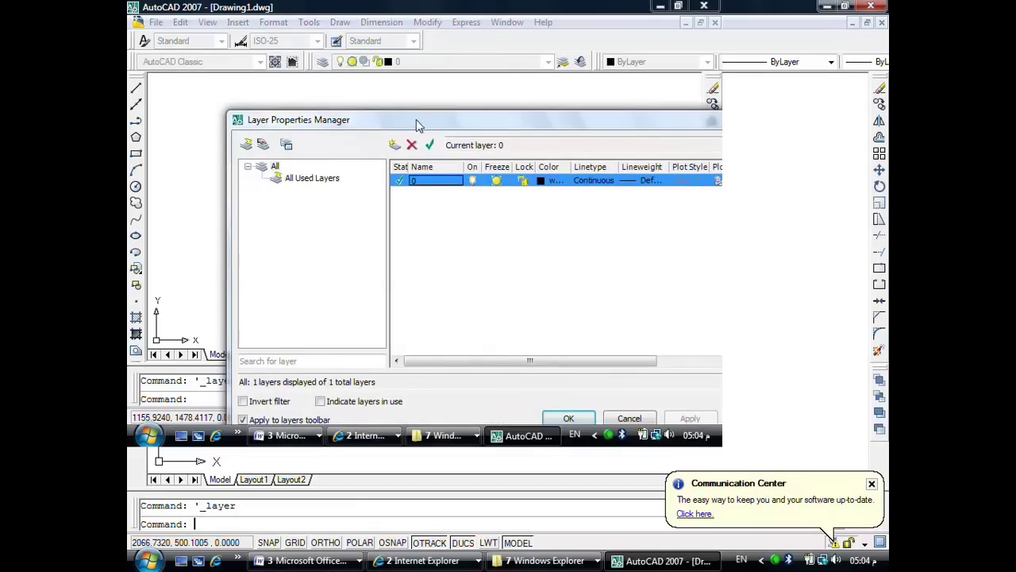
left_click_drag(423, 117, 342, 48)
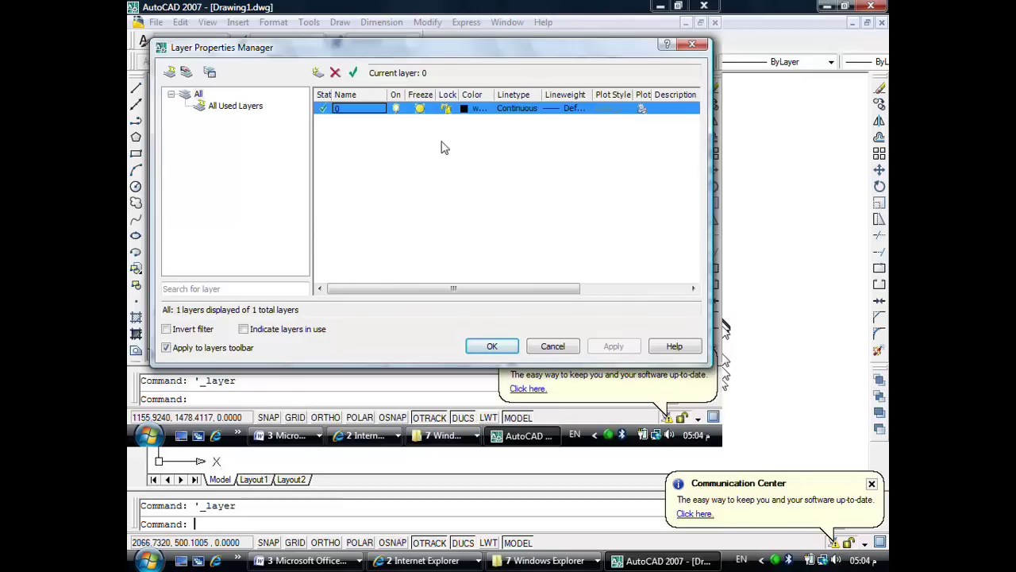
left_click_drag(404, 56, 392, 81)
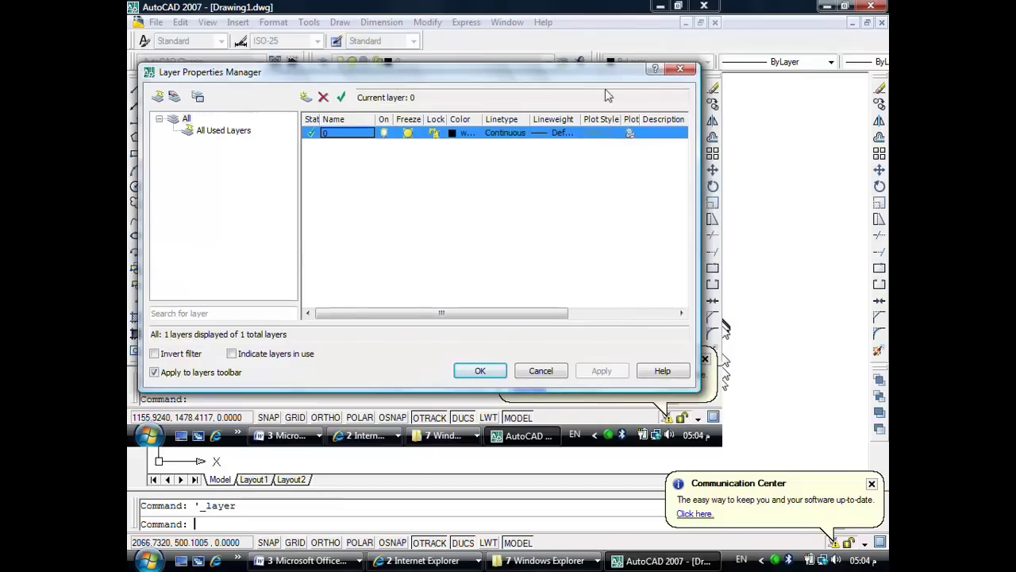
key("Return")
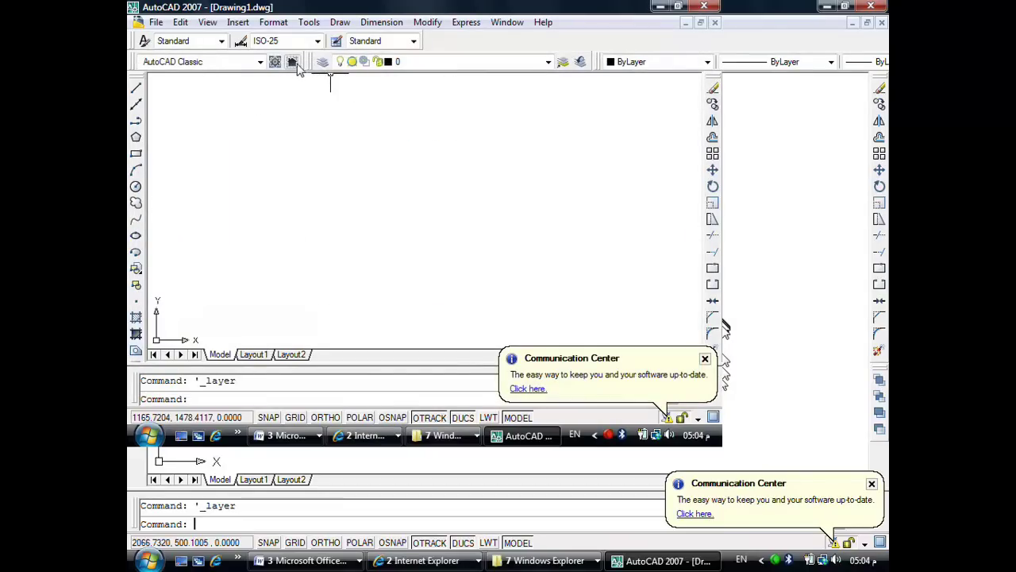
left_click(322, 62)
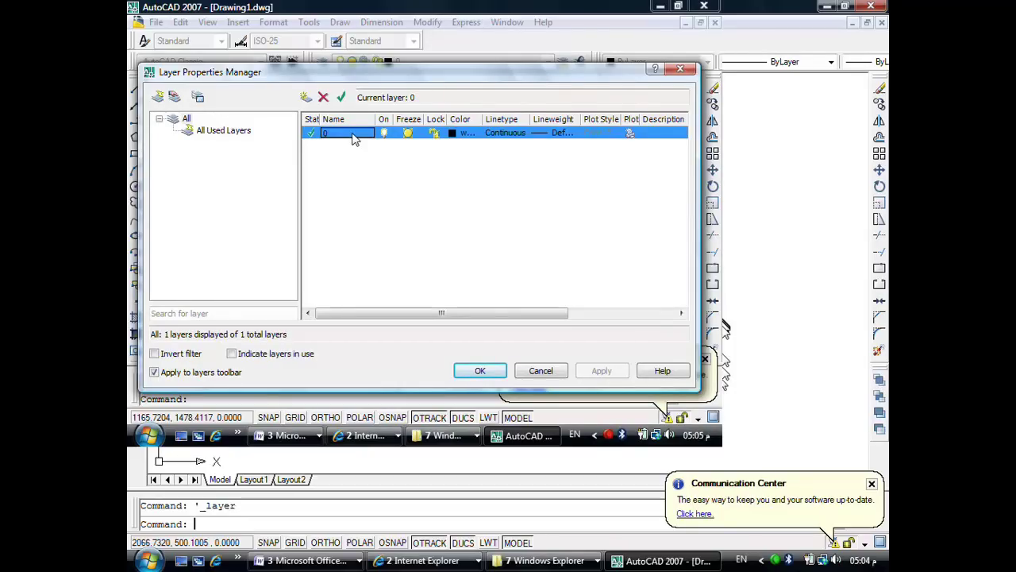
Step: Create layers named wall and axis, then add a third new layer, Layer1
key("alt+n")
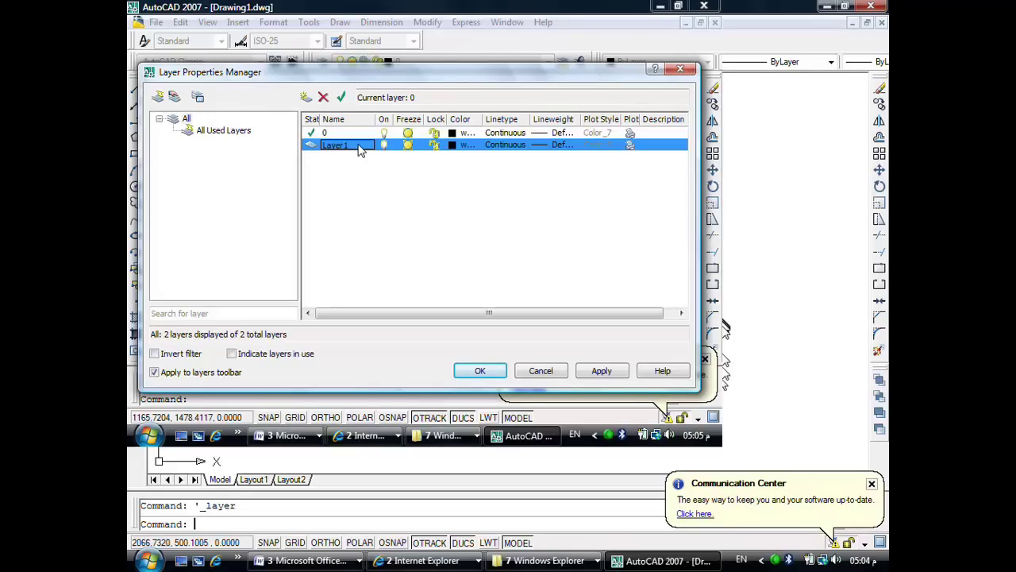
type("wall")
key("Return")
key("alt+n")
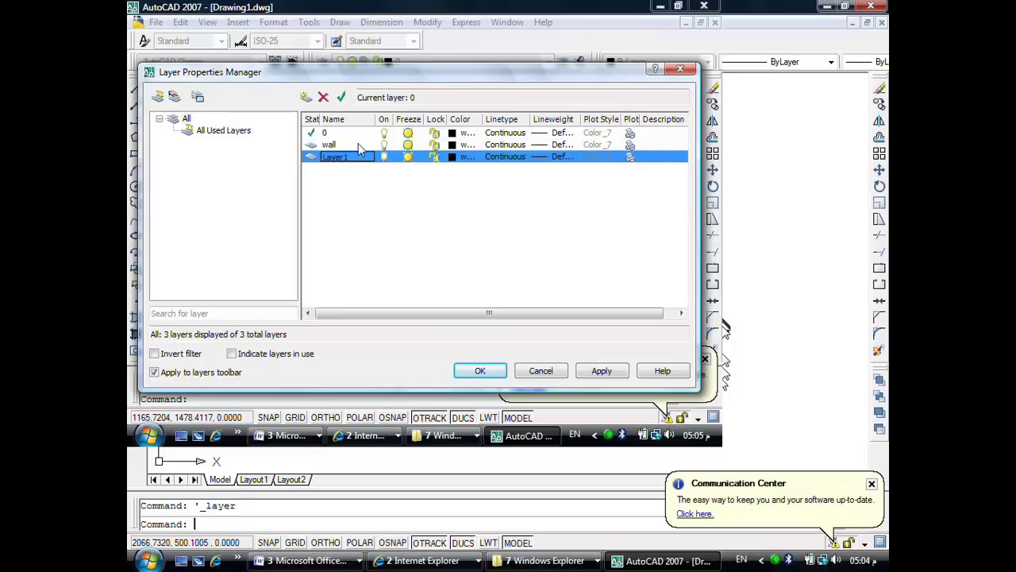
key("Return")
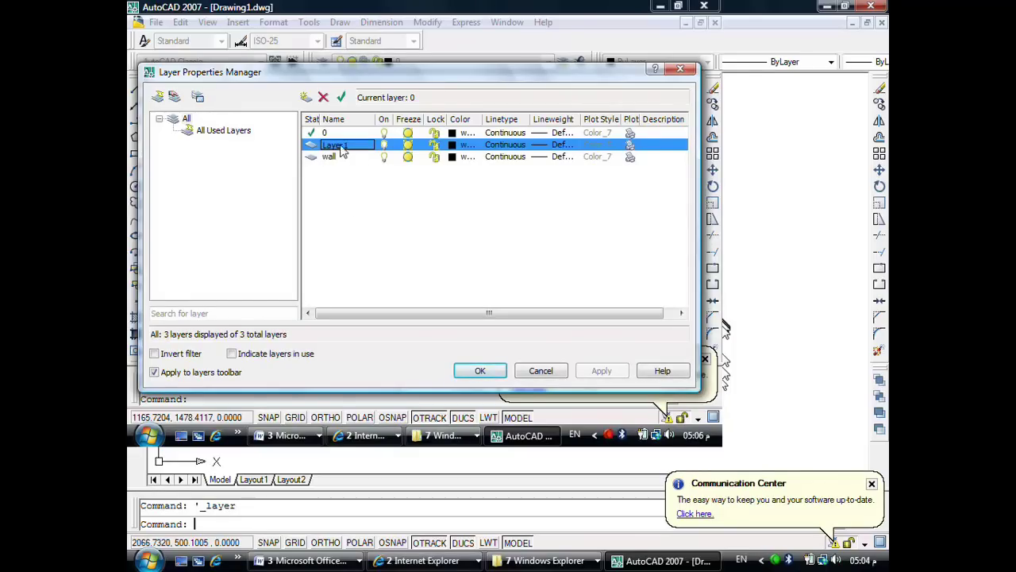
type("axis")
key("Return")
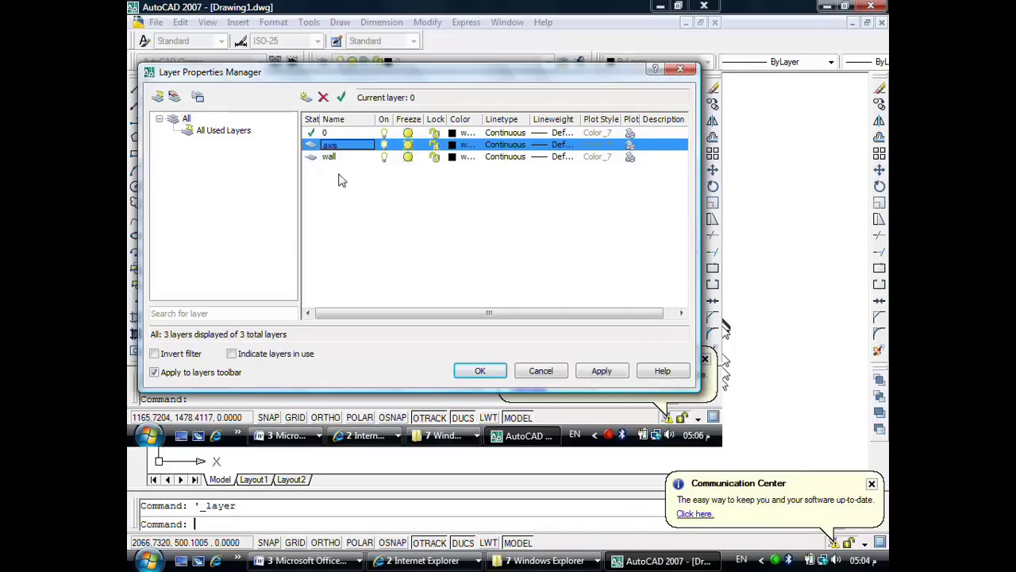
key("alt+n")
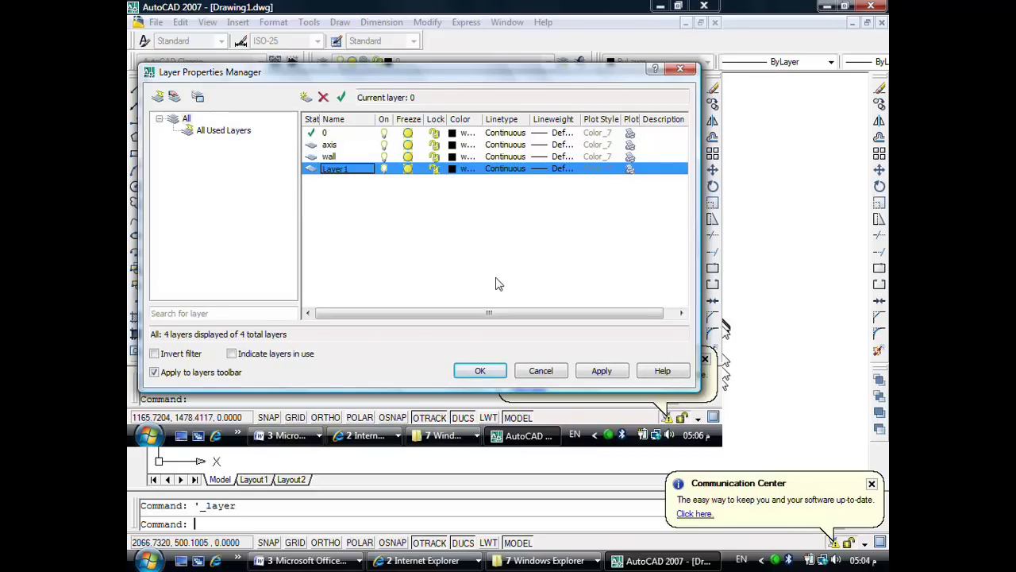
Step: Rename Layer1 to Door and make layer 0 current again
key("alt+c")
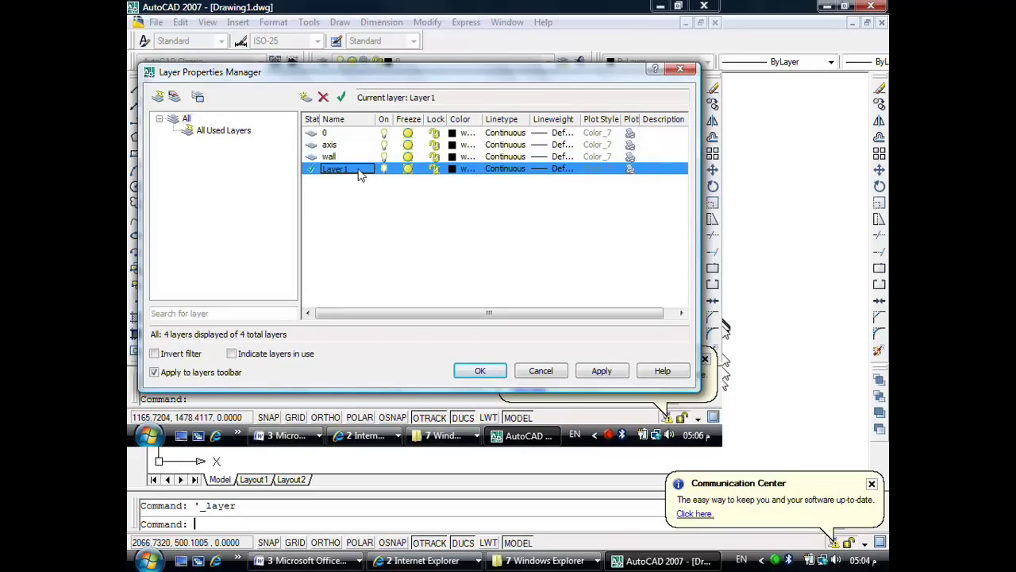
left_click(347, 170)
type("Door")
key("Return")
left_click(332, 133)
key("alt+c")
Step: Add two more layers named Window and Electric below Door
left_click(346, 169)
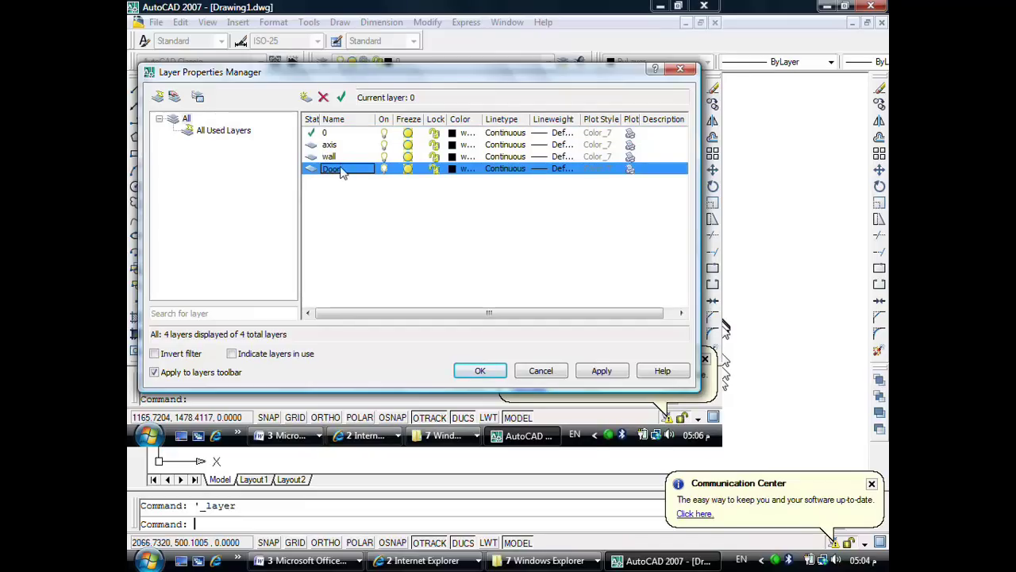
key("alt+n")
type("Wind")
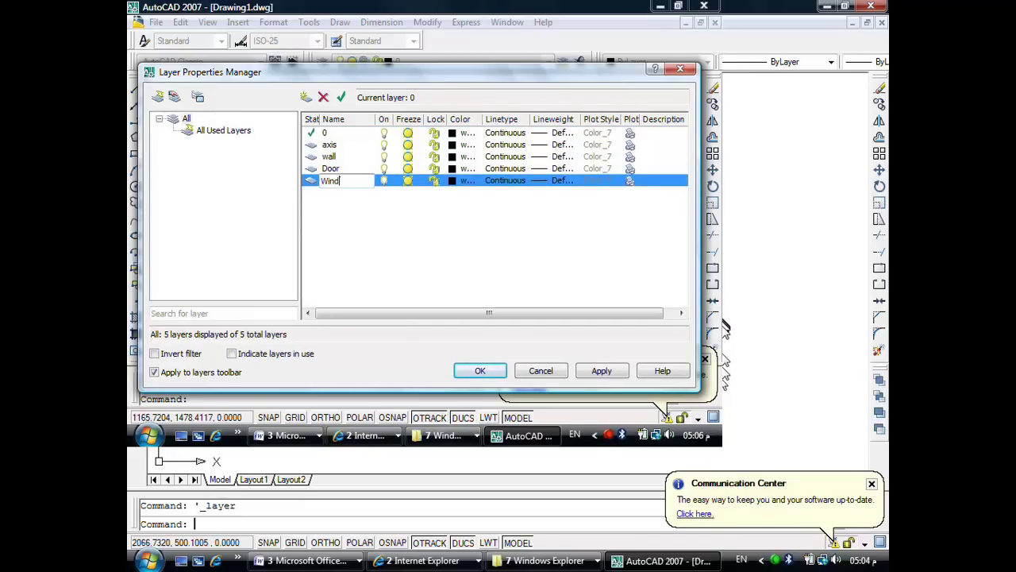
type("ow")
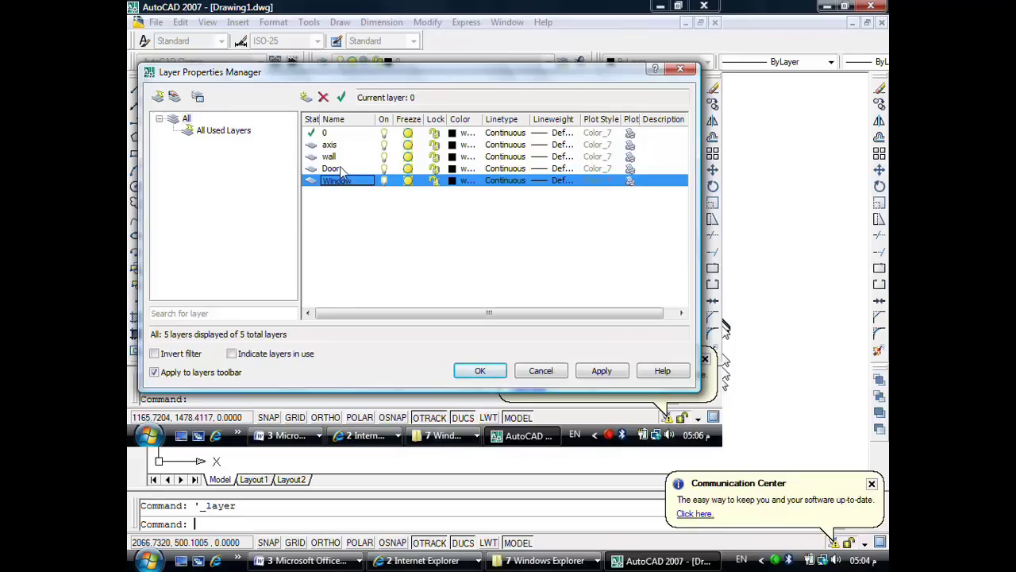
key("alt+n")
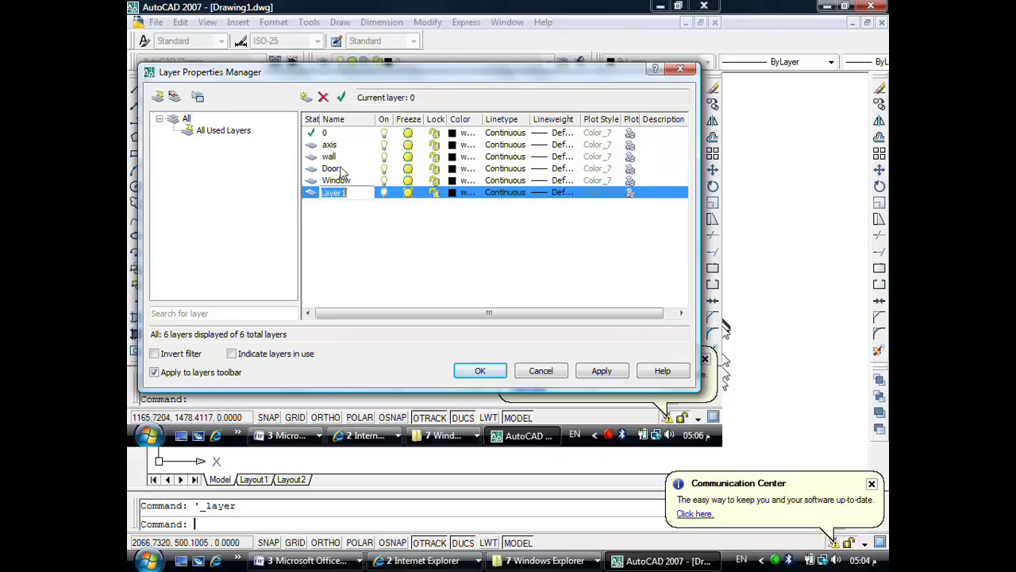
type("Elect")
type("ic")
double_click(337, 181)
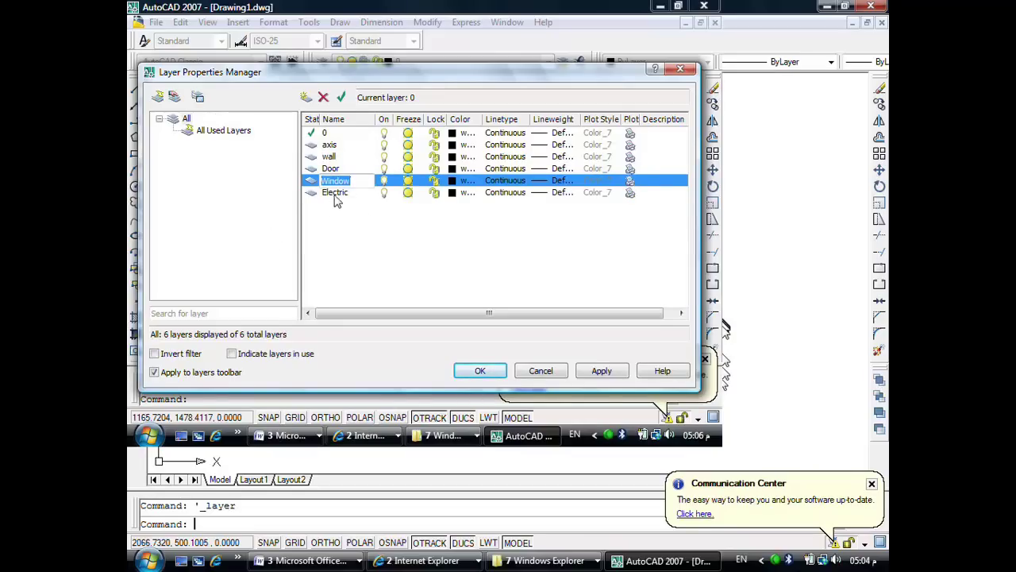
double_click(335, 194)
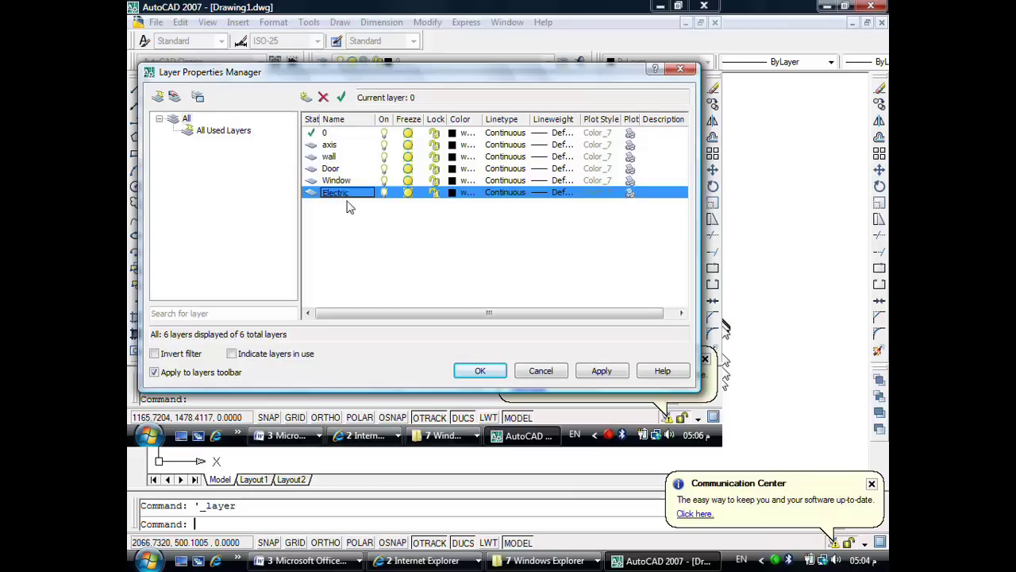
Step: Give the axis layer colour 20 and the wall layer colour 160
left_click(453, 145)
left_click(311, 181)
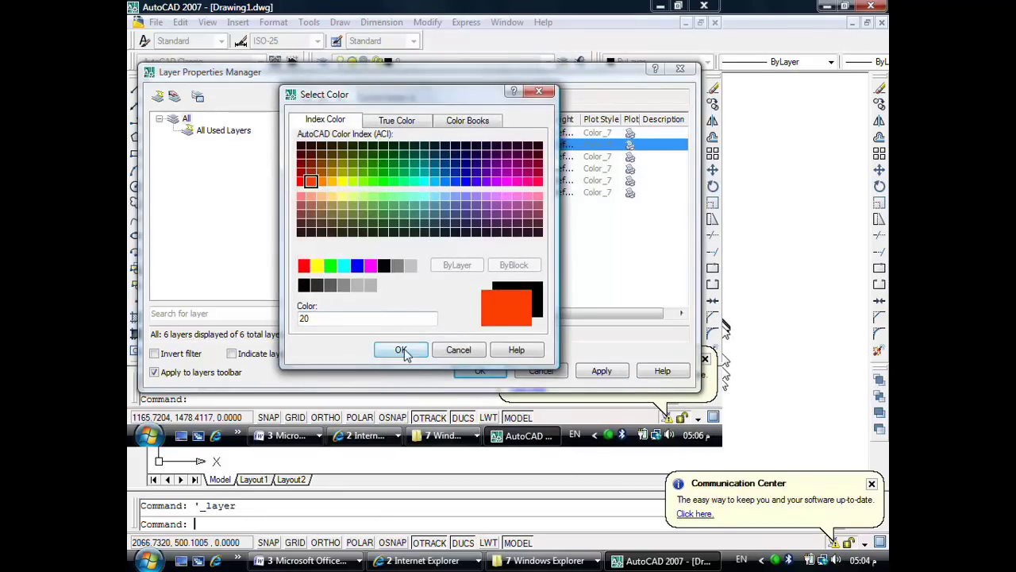
left_click(401, 350)
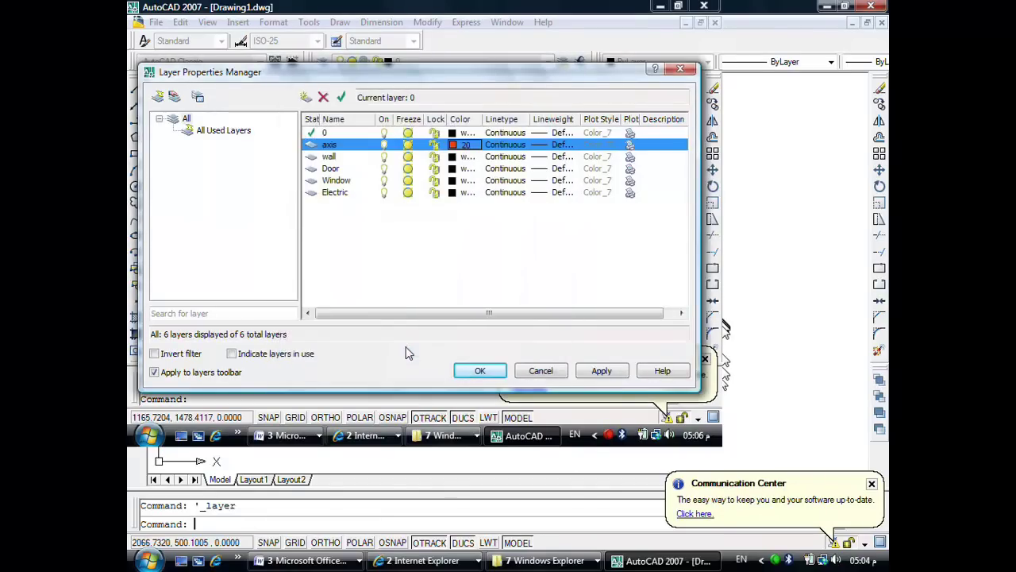
left_click(452, 157)
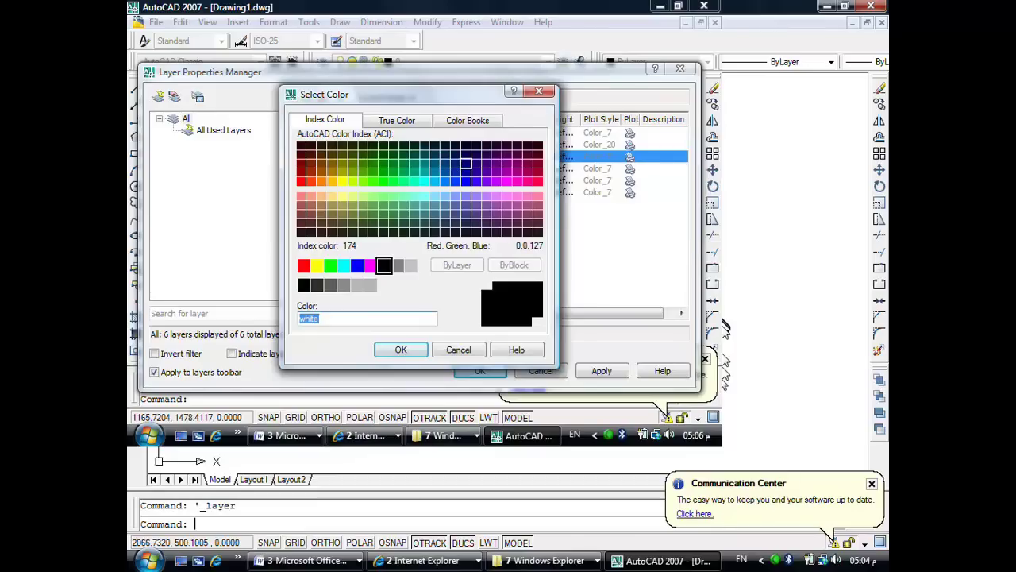
left_click(465, 173)
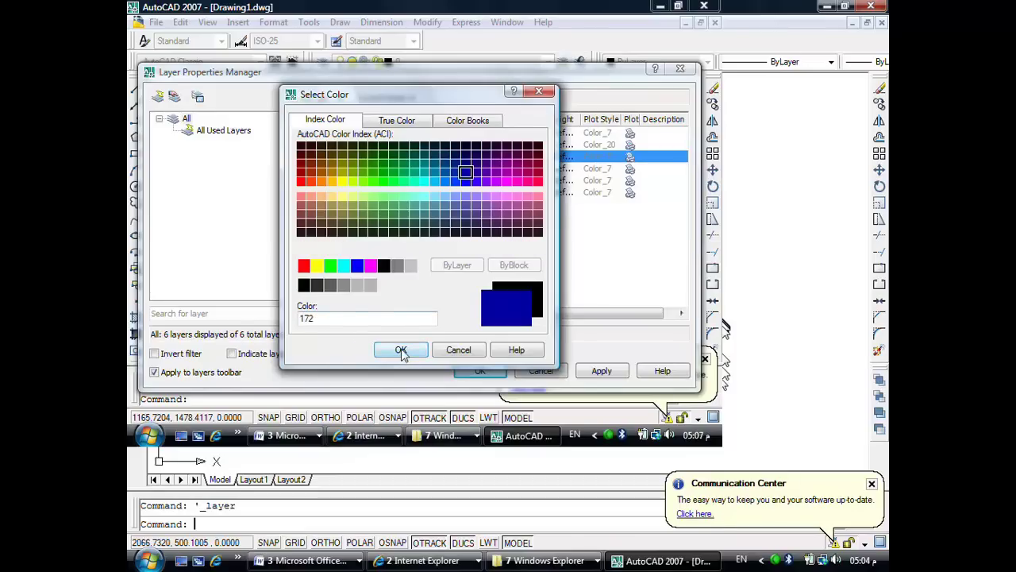
left_click(401, 350)
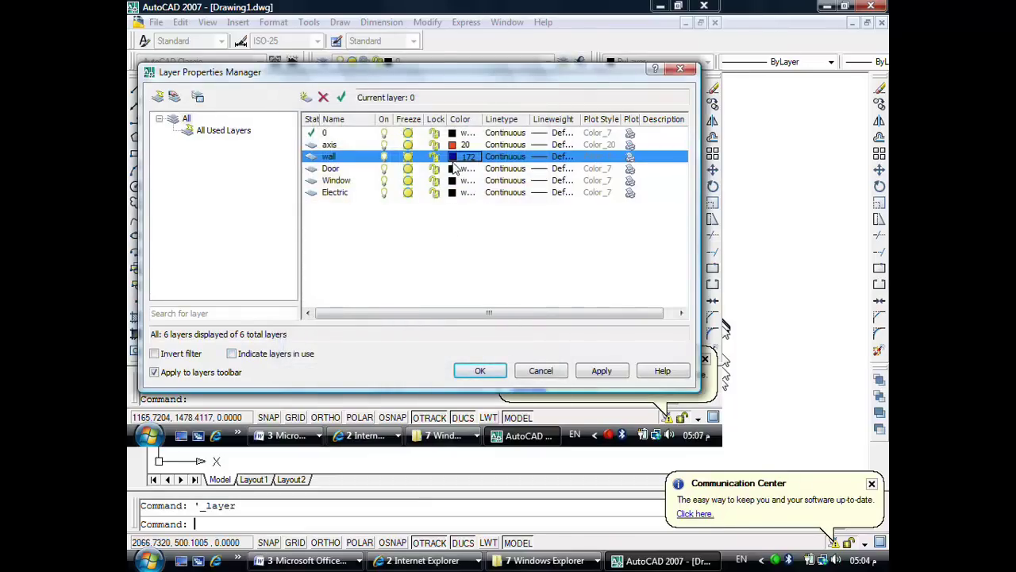
left_click(454, 163)
left_click(455, 181)
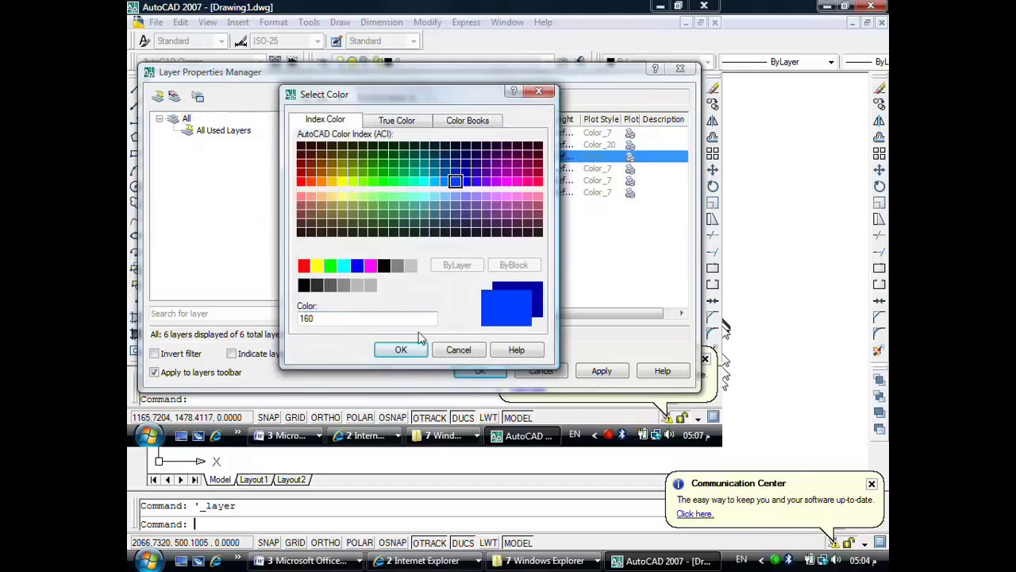
left_click(401, 350)
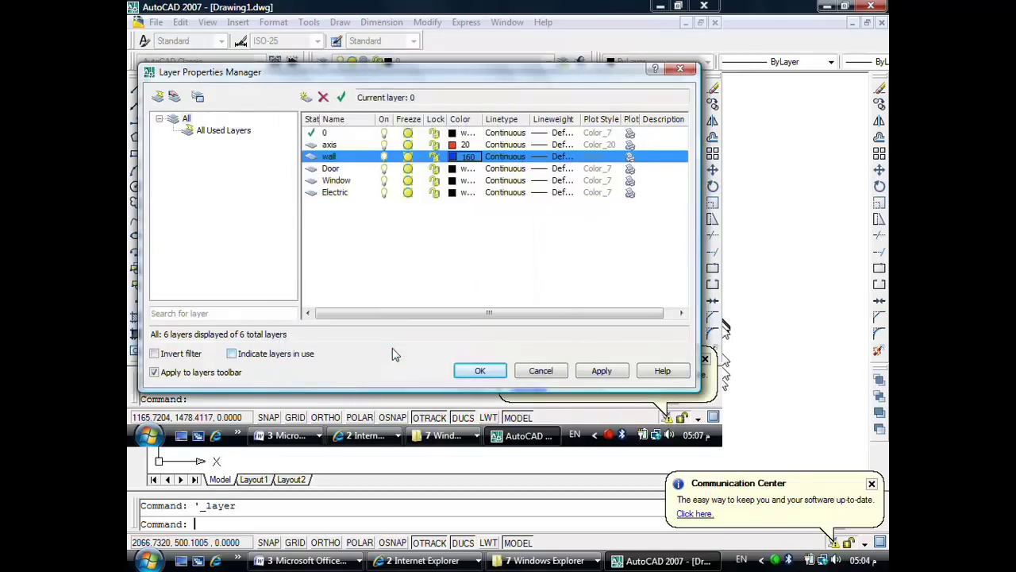
Step: Give Door colour 40, Window colour 70 and Electric colour 210
left_click(452, 168)
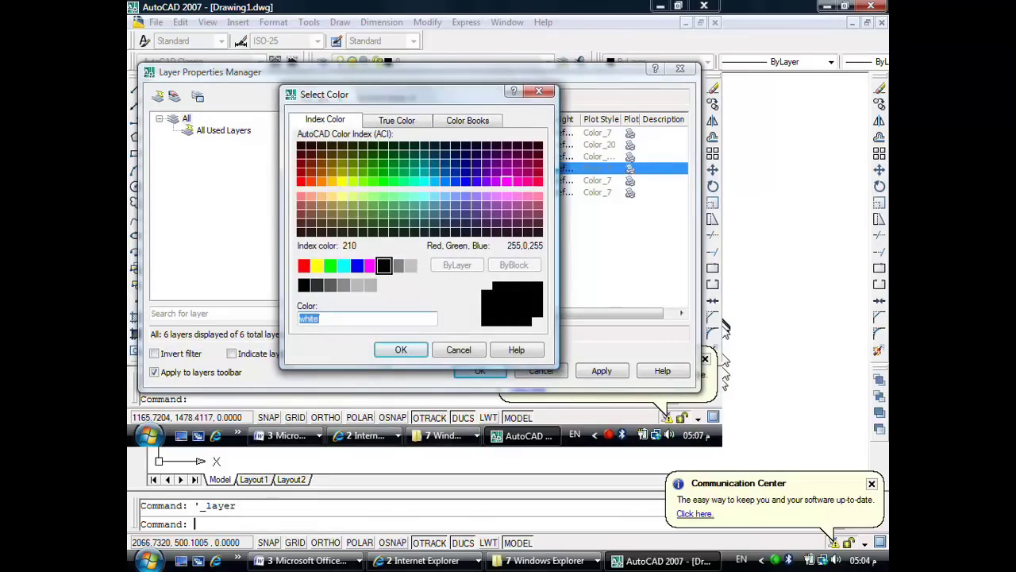
left_click(331, 181)
left_click(401, 350)
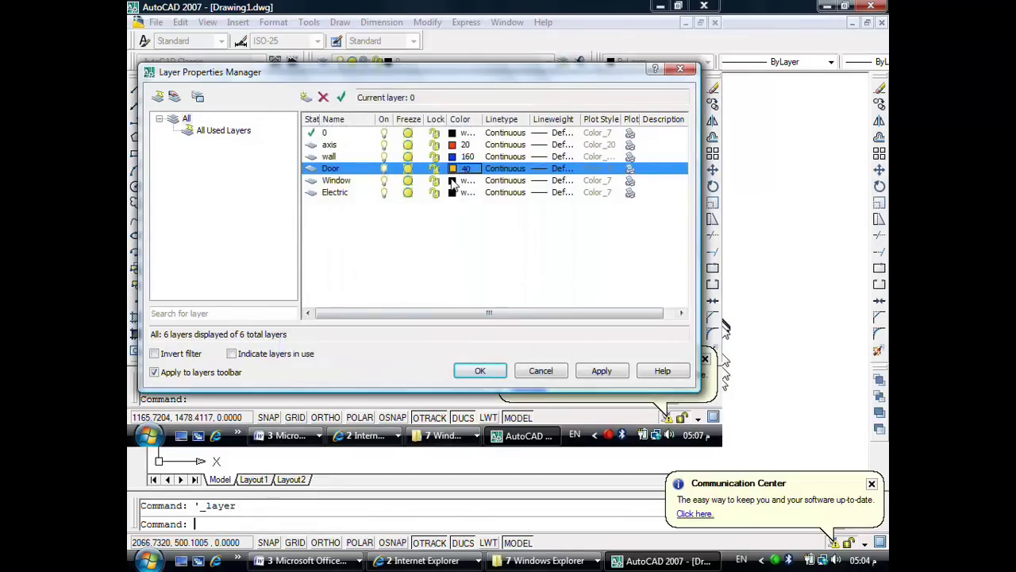
left_click(452, 181)
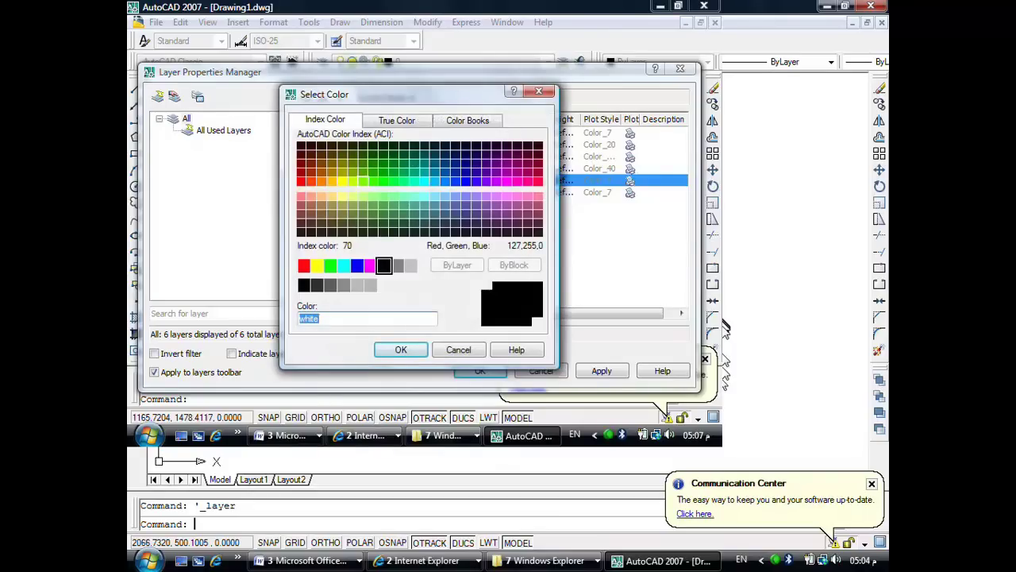
left_click(362, 181)
left_click(401, 351)
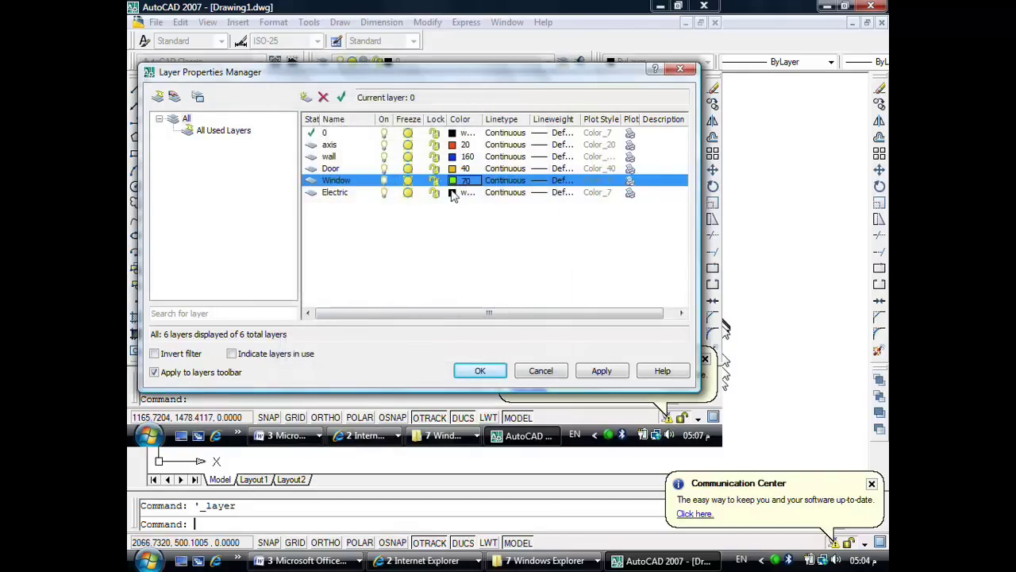
left_click(453, 193)
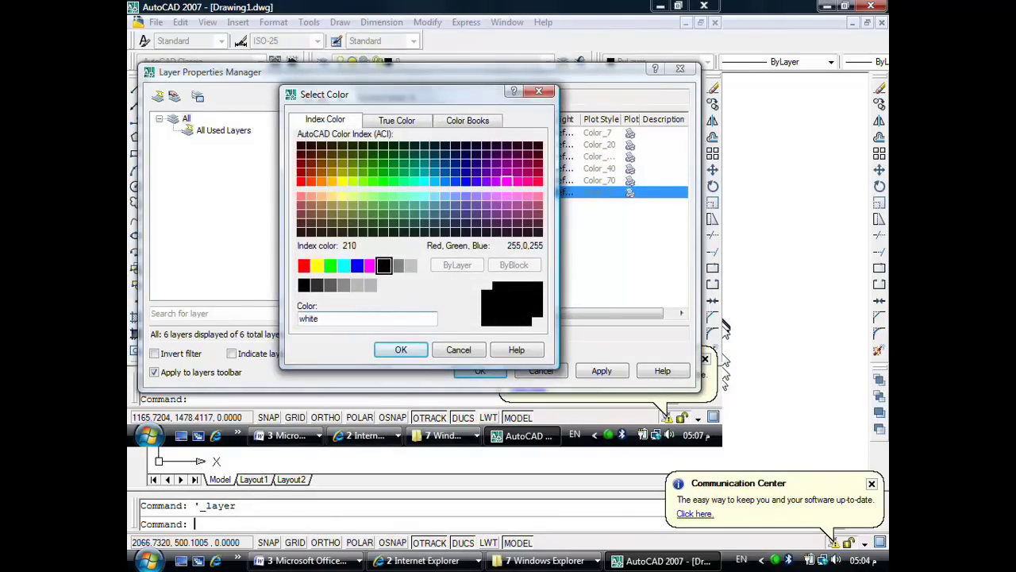
left_click(506, 181)
left_click(412, 349)
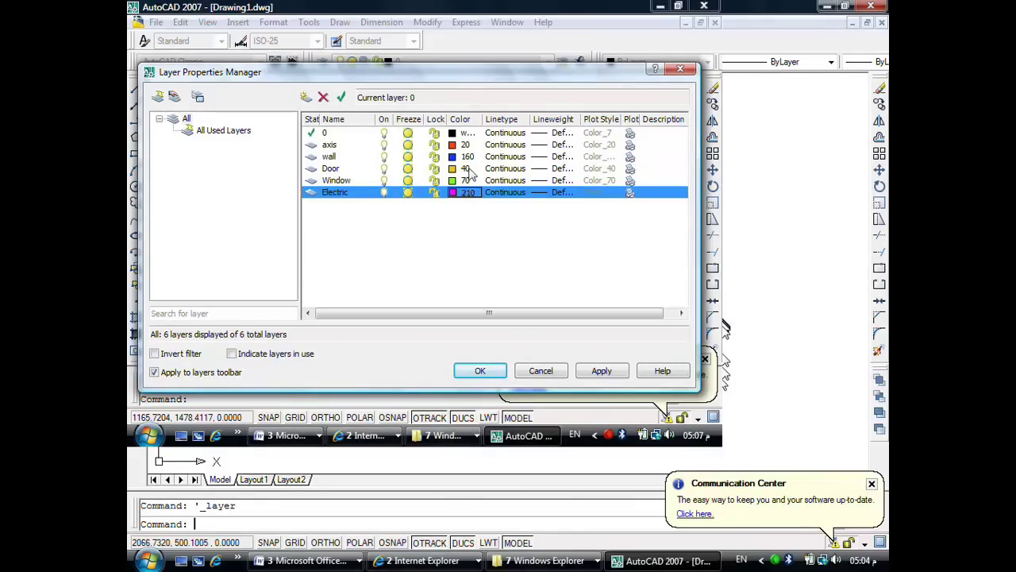
mouse_move(464, 72)
left_mouse_down()
mouse_move(450, 170)
mouse_move(450, 60)
left_mouse_up()
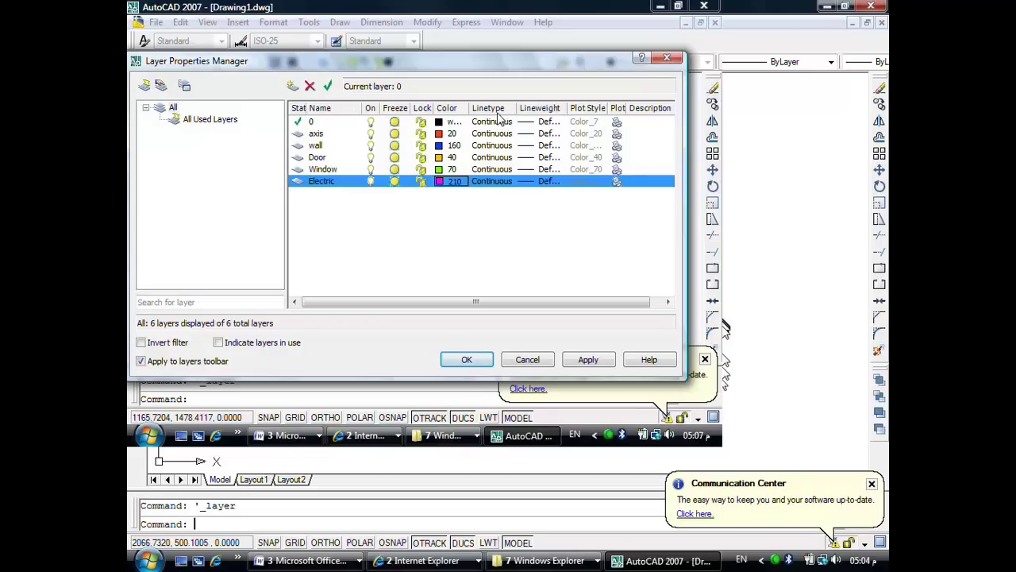
Step: Load the CENTER and DASHED linetypes from acadiso.lin
left_click(486, 135)
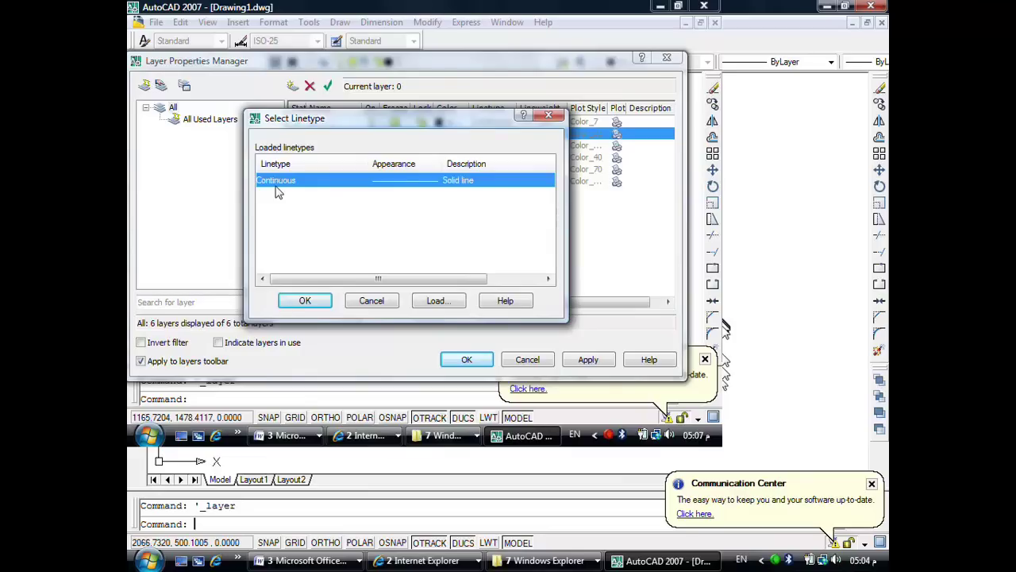
left_click(439, 301)
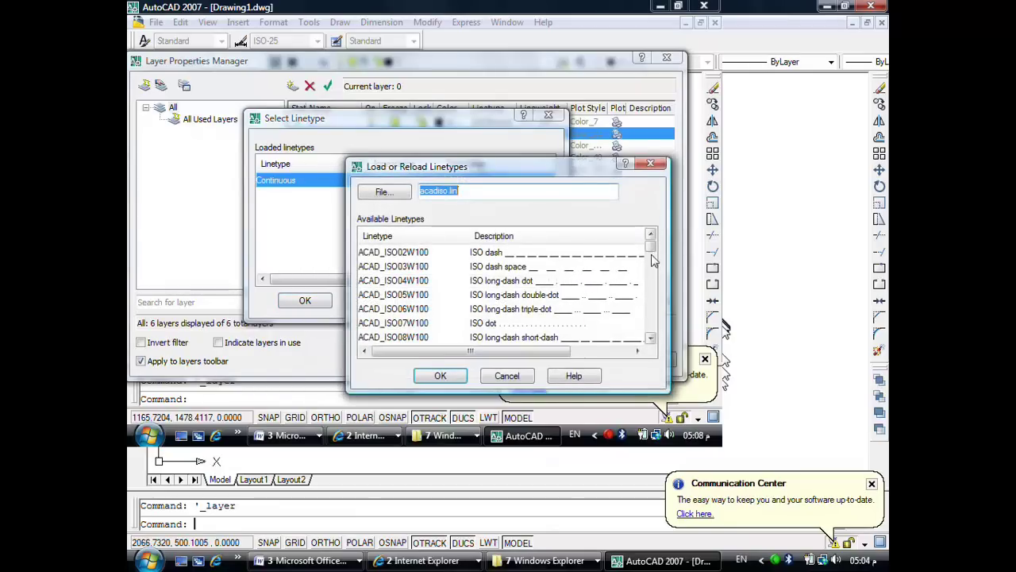
left_click_drag(577, 173, 532, 121)
left_click_drag(605, 194, 594, 222)
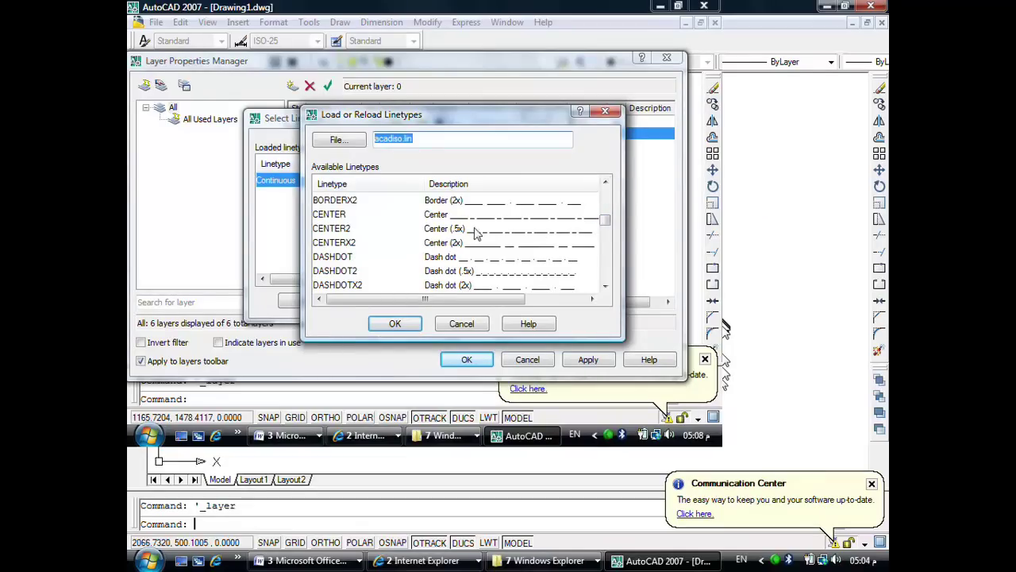
left_click(335, 230)
left_click(333, 214)
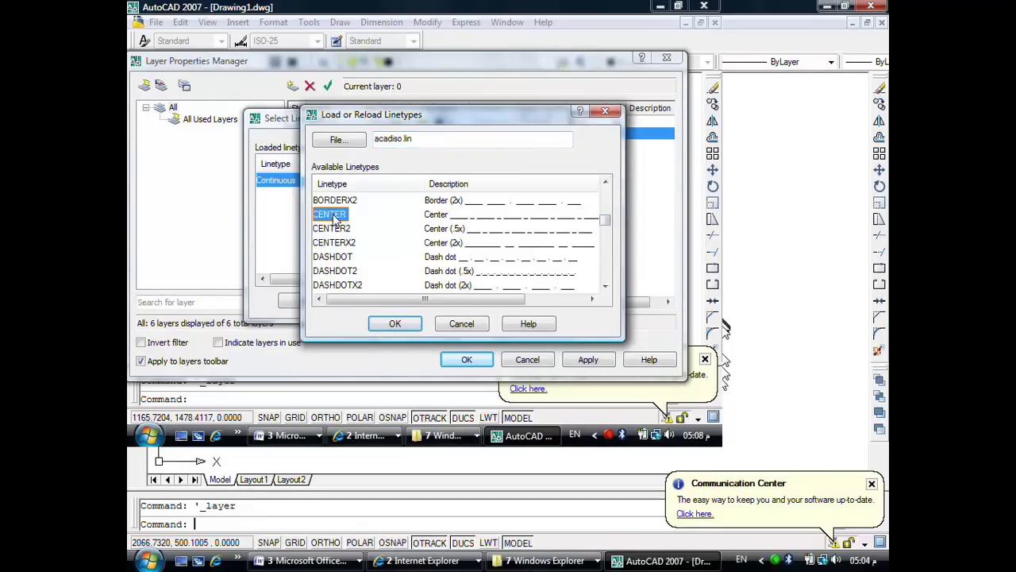
left_click(394, 323)
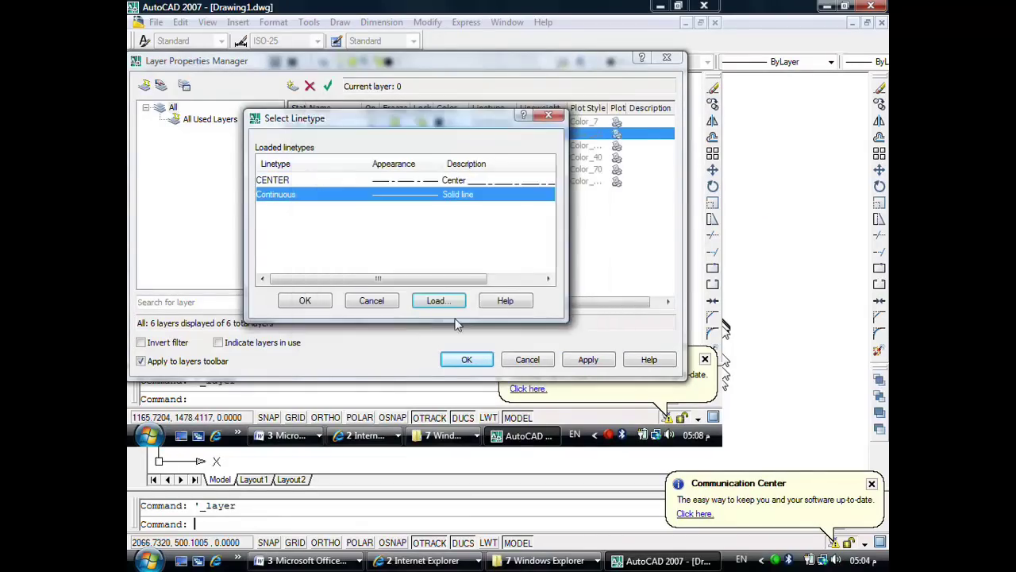
left_click(434, 303)
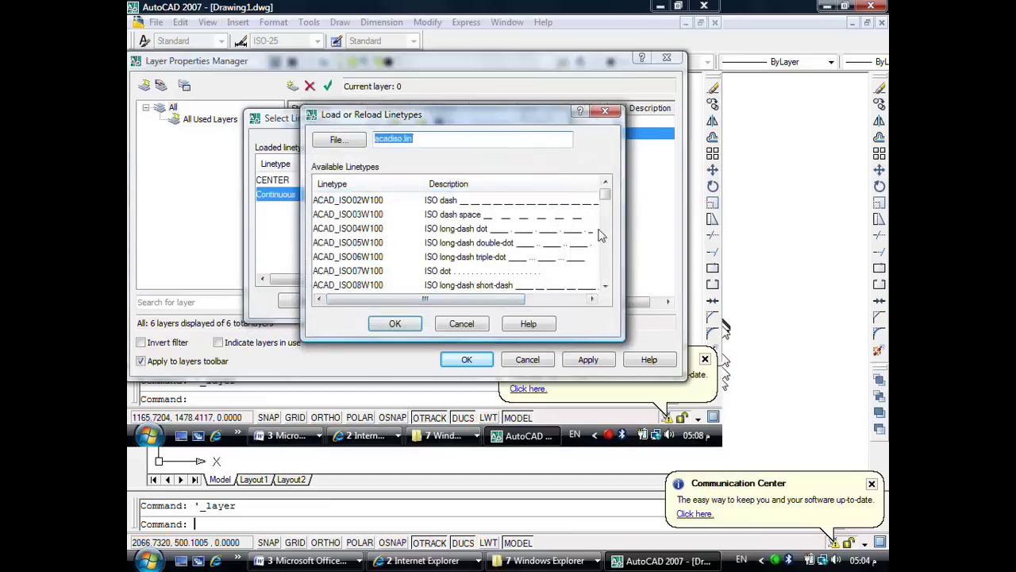
left_click_drag(605, 194, 605, 224)
left_click(338, 288)
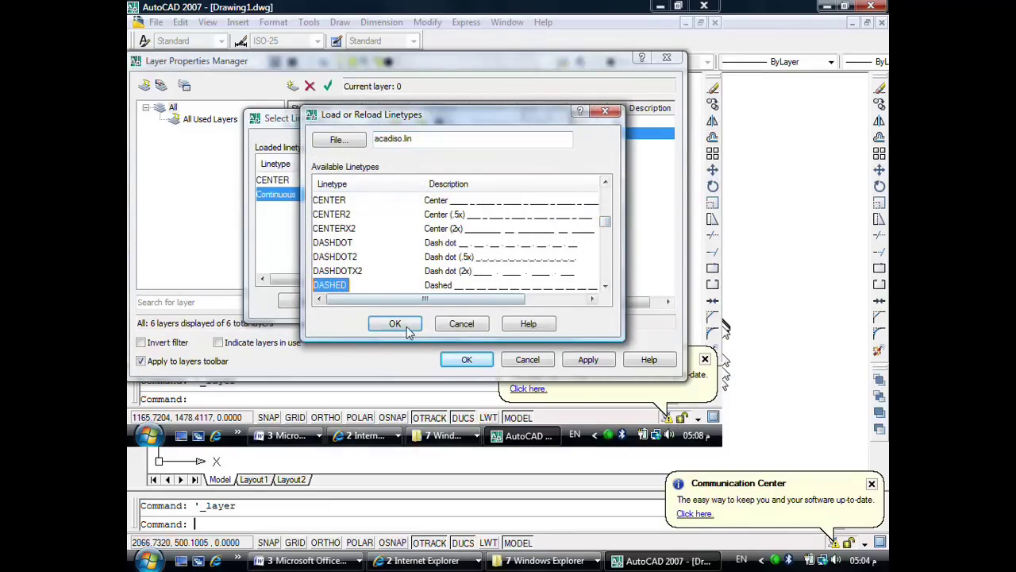
left_click(392, 324)
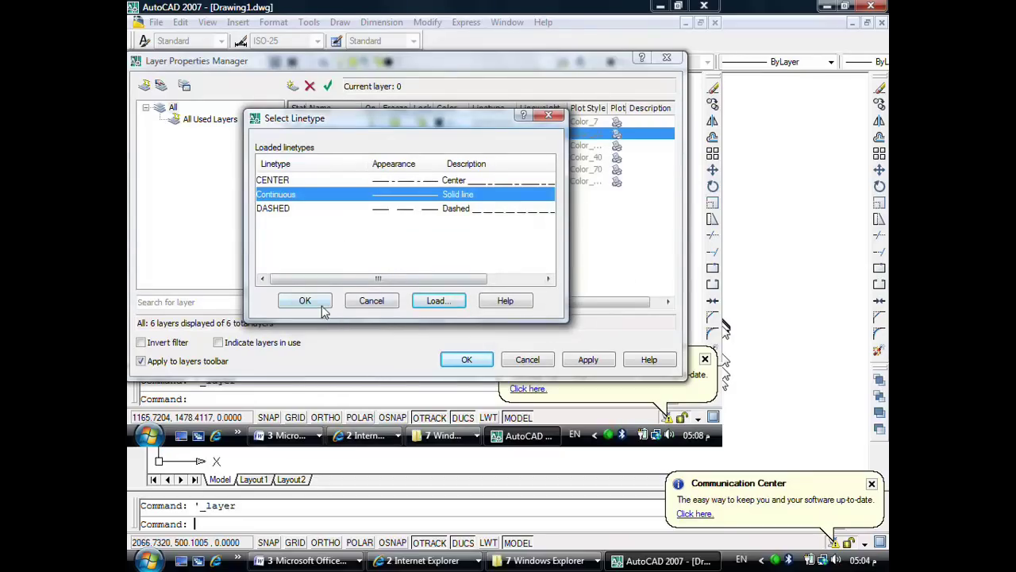
Step: Assign CENTER linetype to the axis and Window layers and DASHED to Door
left_click(284, 209)
left_click(279, 195)
left_click(275, 181)
left_click(278, 196)
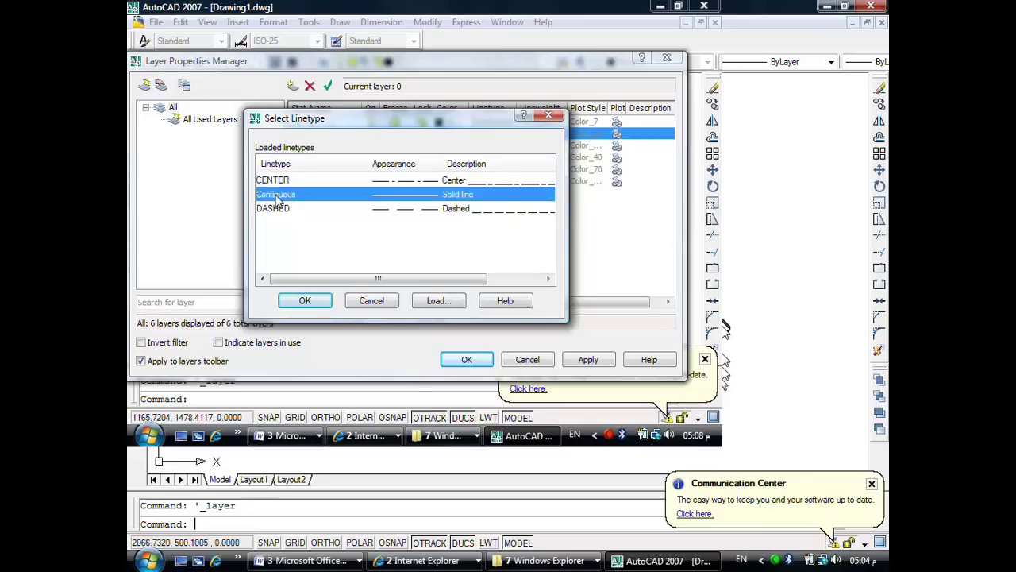
left_click(279, 182)
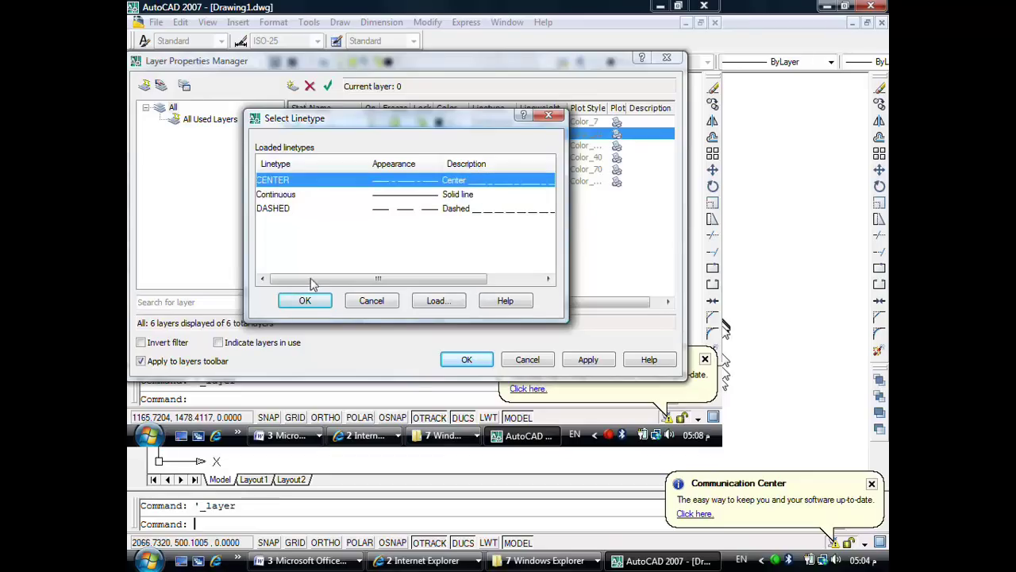
left_click(309, 300)
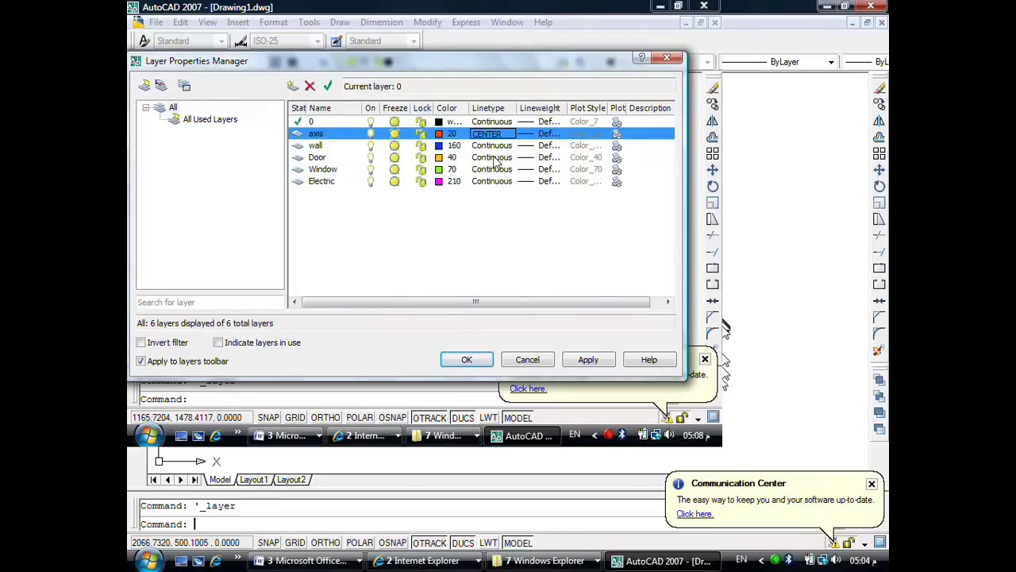
left_click(496, 161)
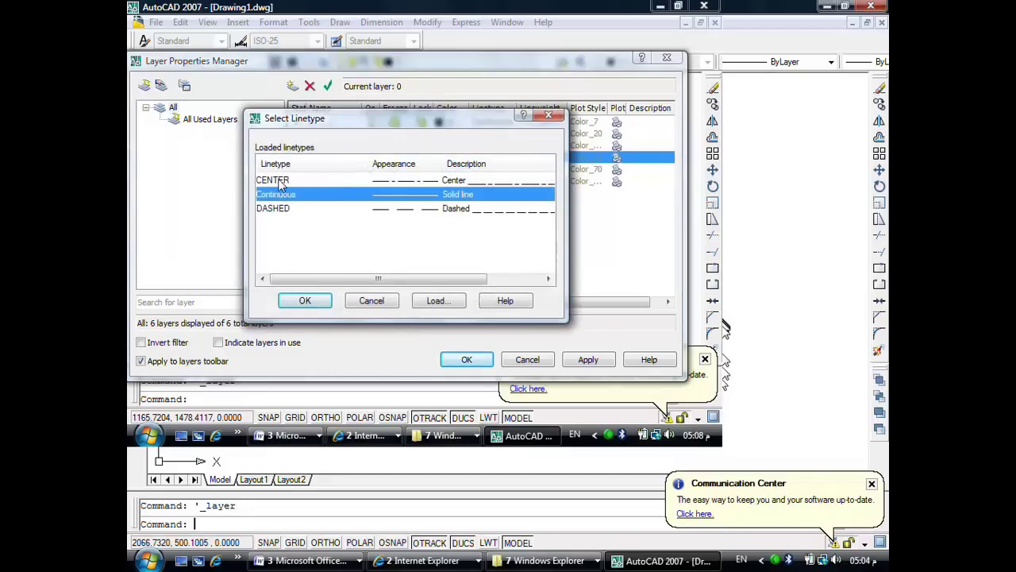
left_click(278, 208)
left_click(311, 300)
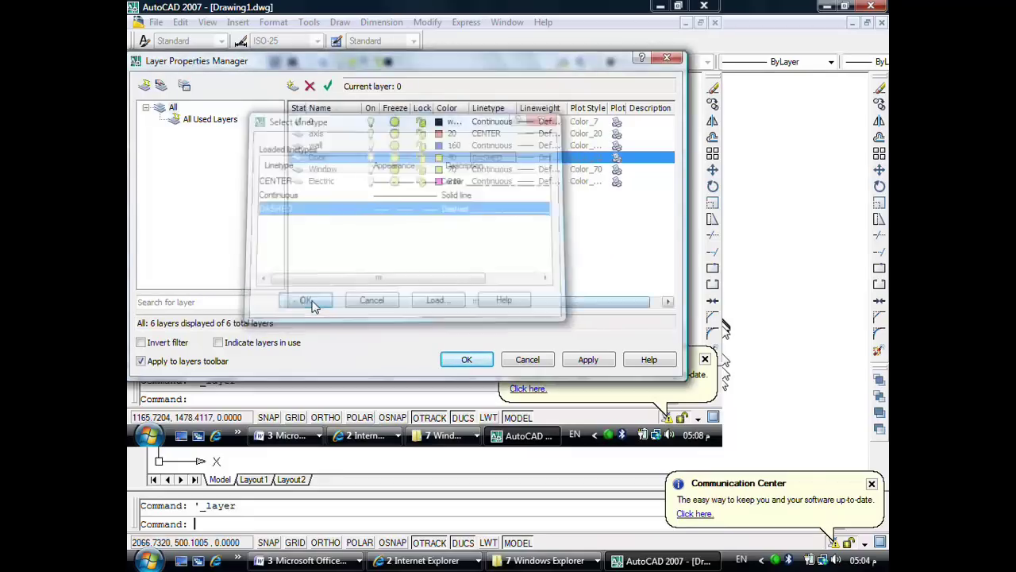
left_click(492, 169)
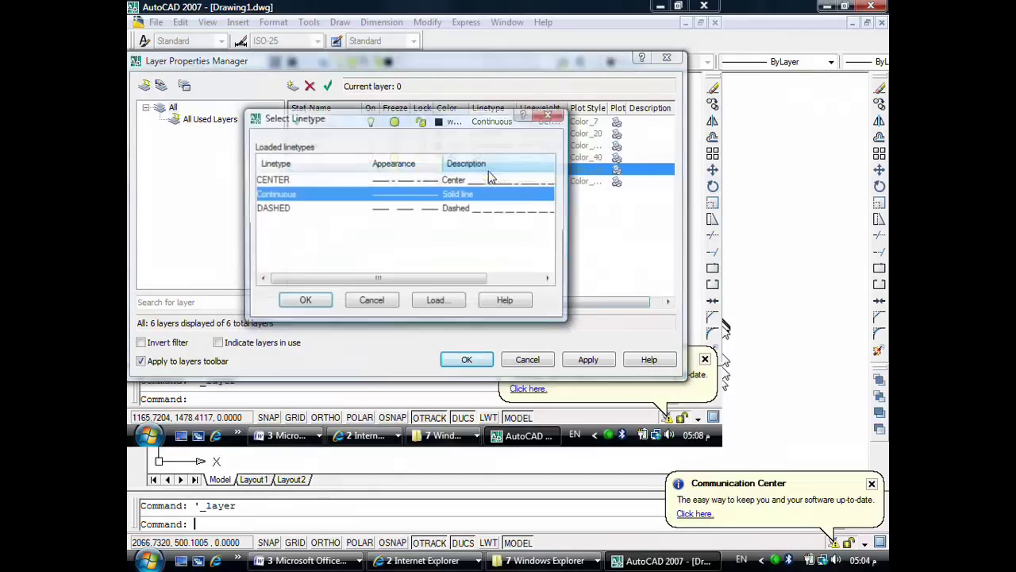
left_click(281, 181)
left_click(311, 299)
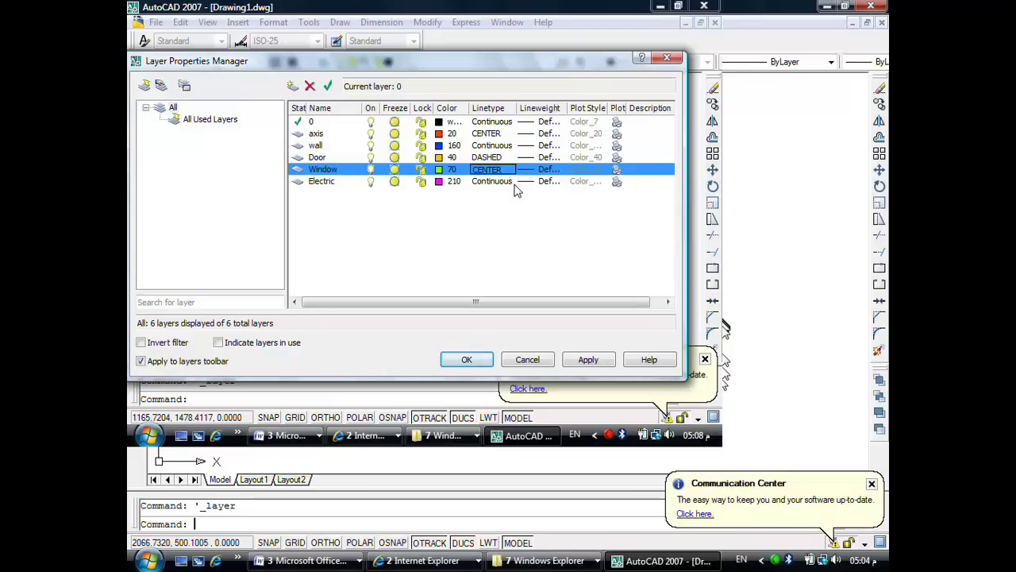
Step: Leave layer 0's lineweight unchanged and apply the layer settings
left_click(525, 125)
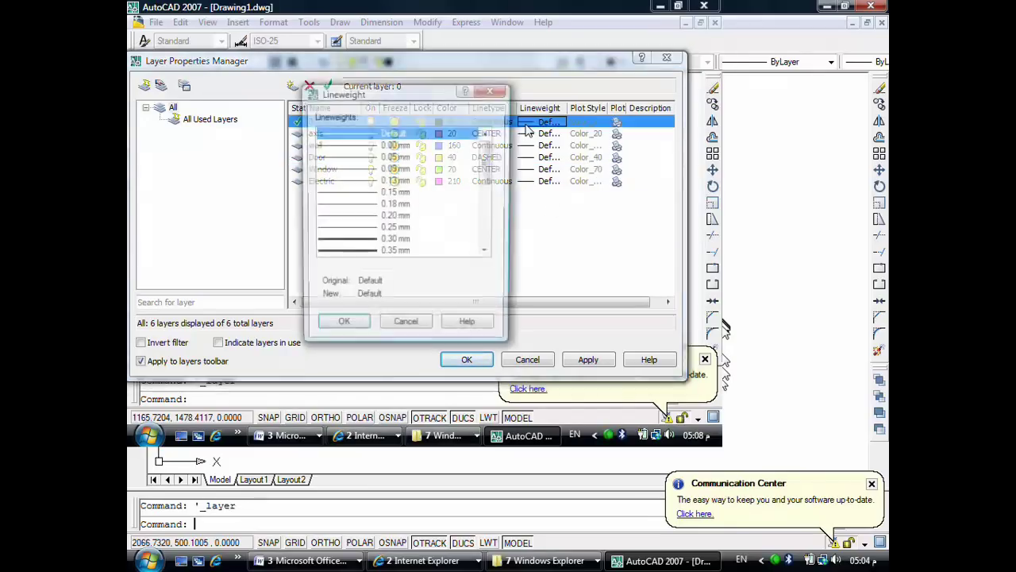
mouse_move(486, 141)
left_mouse_down()
mouse_move(492, 241)
mouse_move(486, 147)
left_mouse_up()
left_click(407, 326)
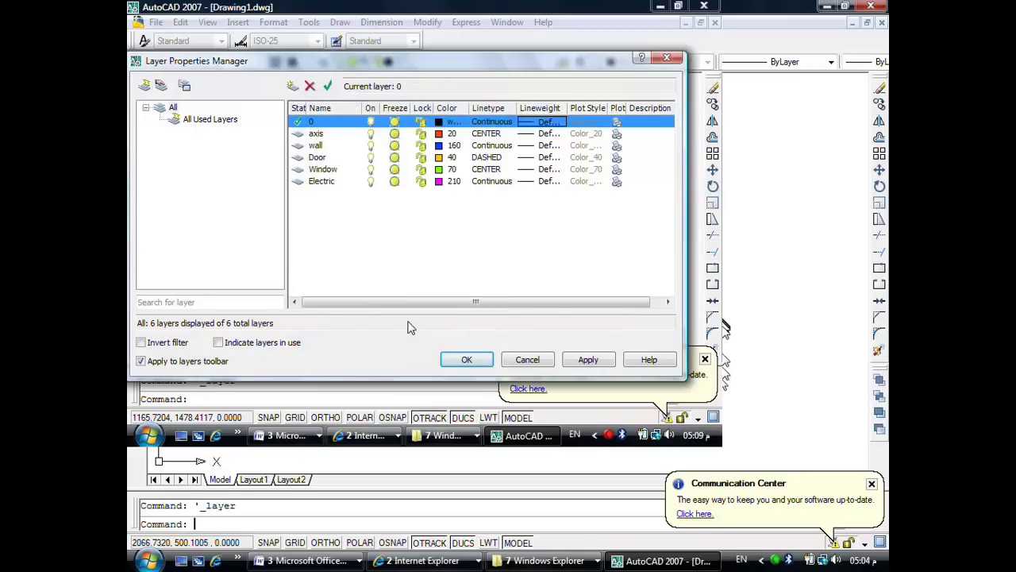
left_click(448, 361)
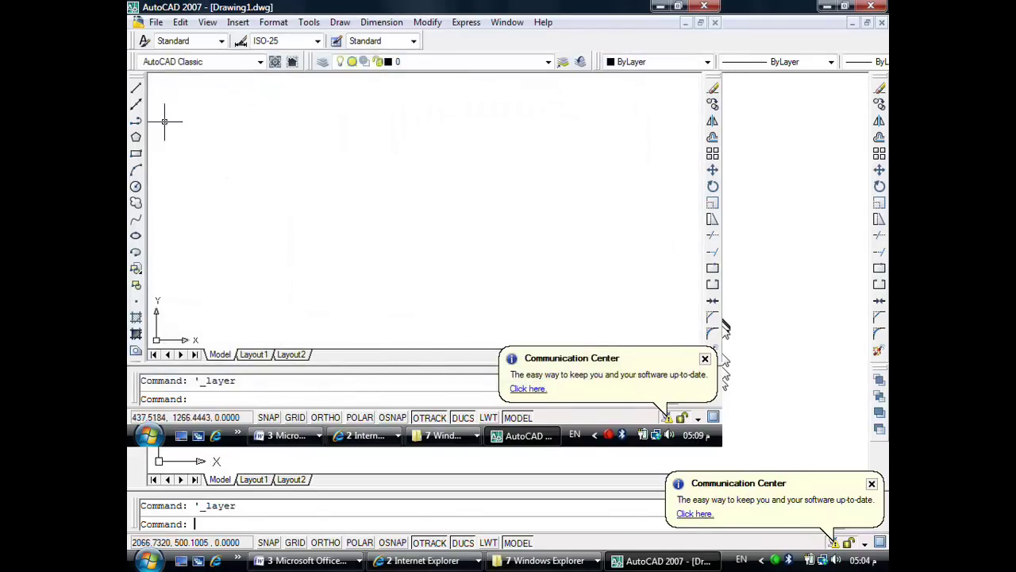
Step: Draw a five-point line figure on layer 0, closing it with the C option
left_click(135, 88)
left_click(205, 212)
left_click(290, 132)
left_click(469, 174)
left_click(359, 267)
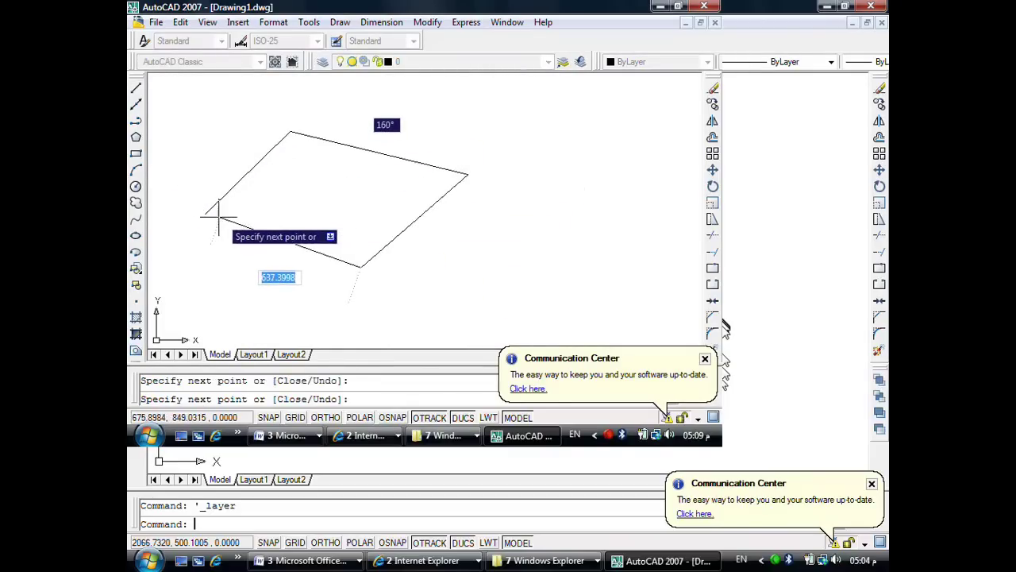
left_click(212, 172)
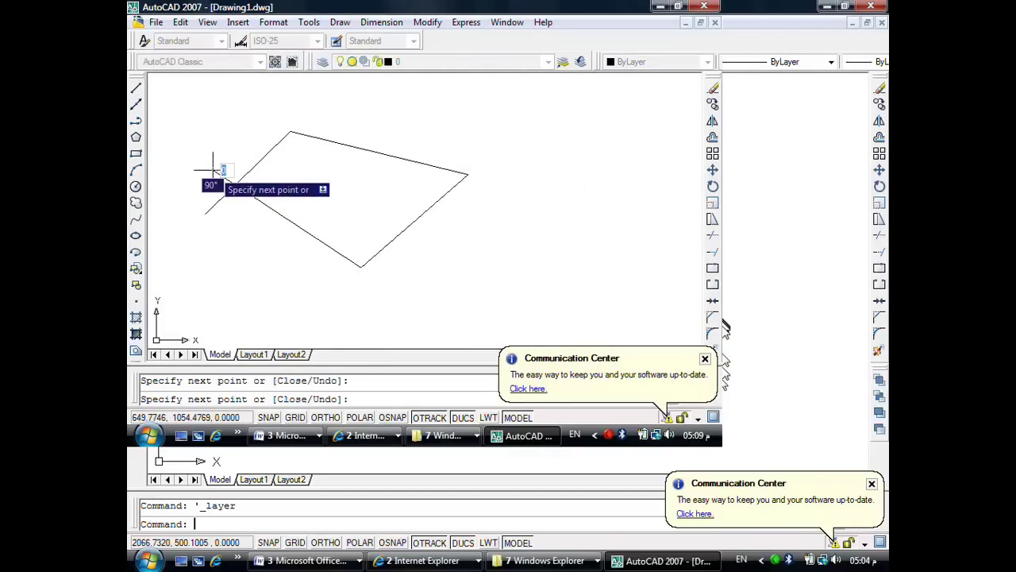
type("c")
key("Return")
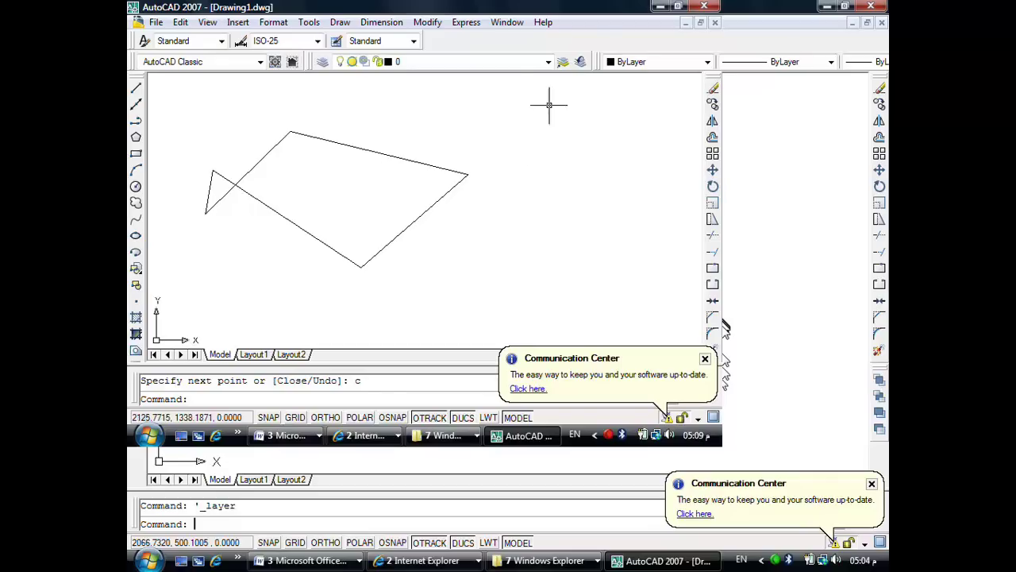
Step: Switch to the axis layer and draw a closed four-corner line outline overlapping the first figure
left_click(547, 63)
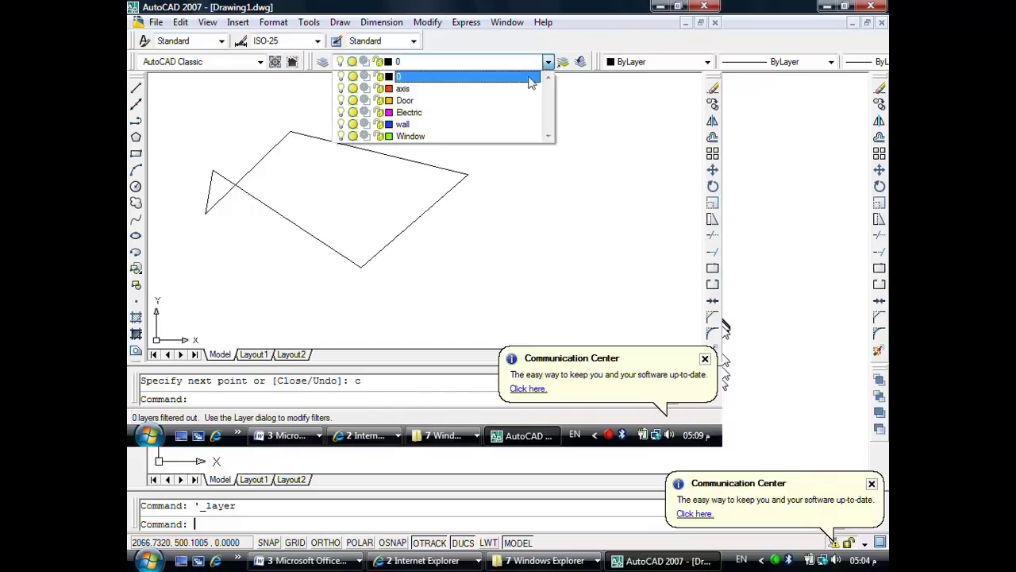
left_click(493, 89)
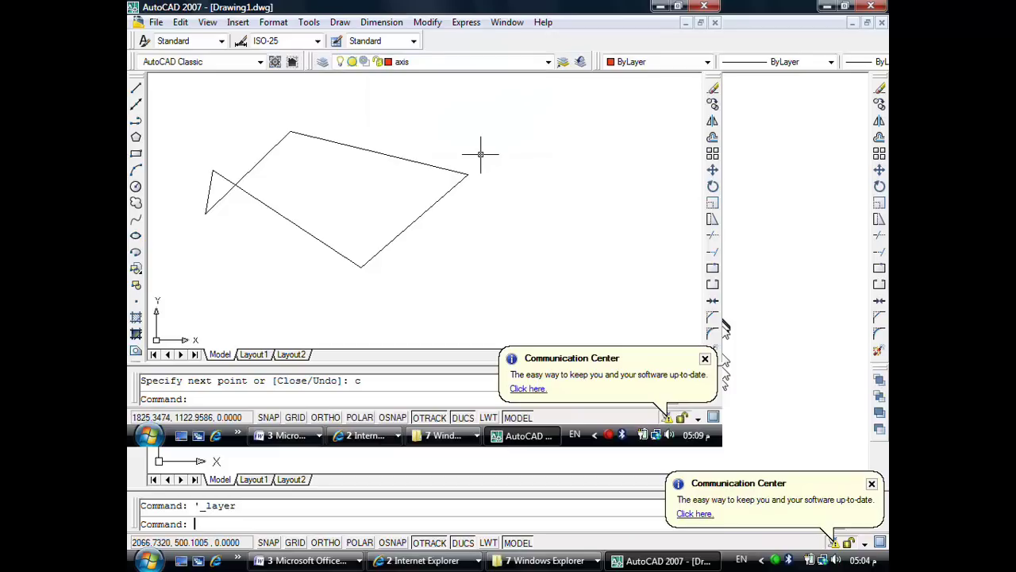
left_click(136, 87)
left_click(322, 196)
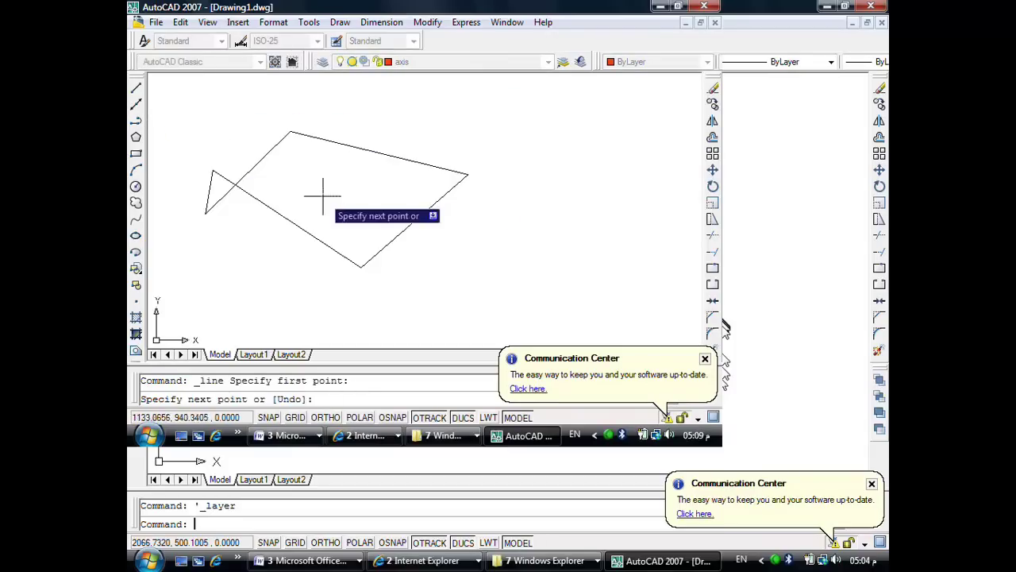
left_click(429, 124)
left_click(571, 174)
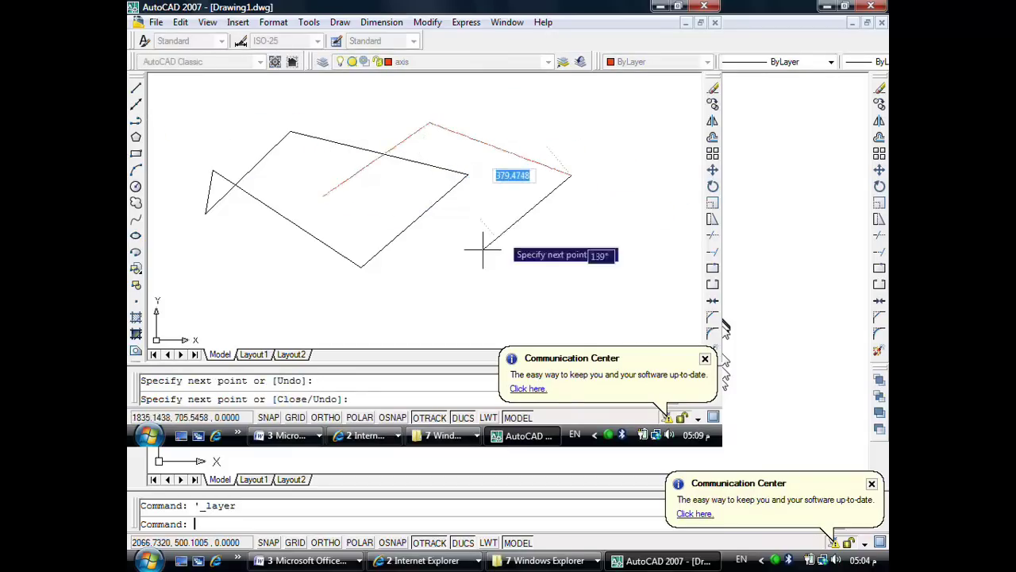
left_click(429, 290)
type("c")
key("Return")
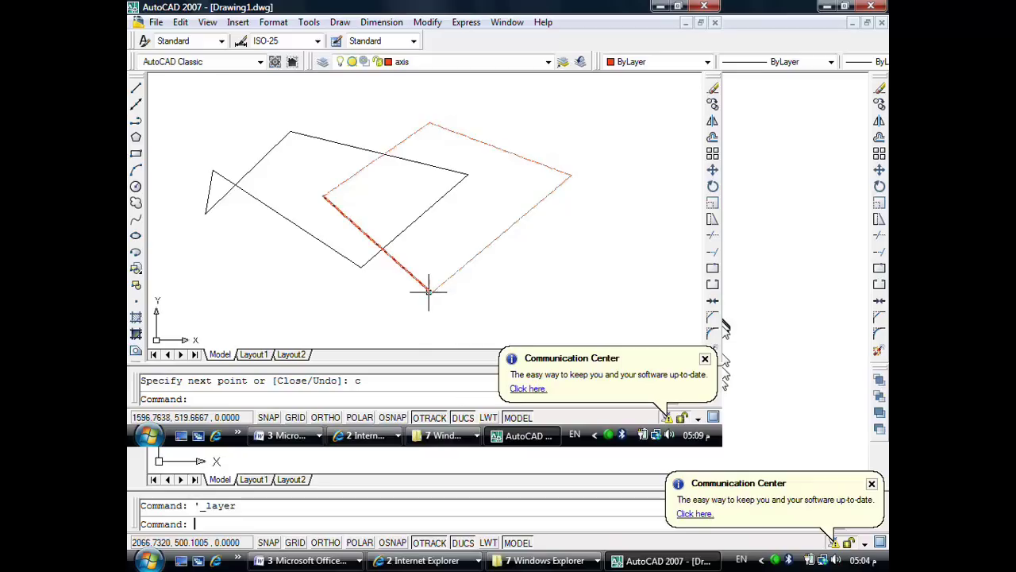
Step: Make Door current and draw a circle by centre and radius point over the outline's top
left_click(405, 63)
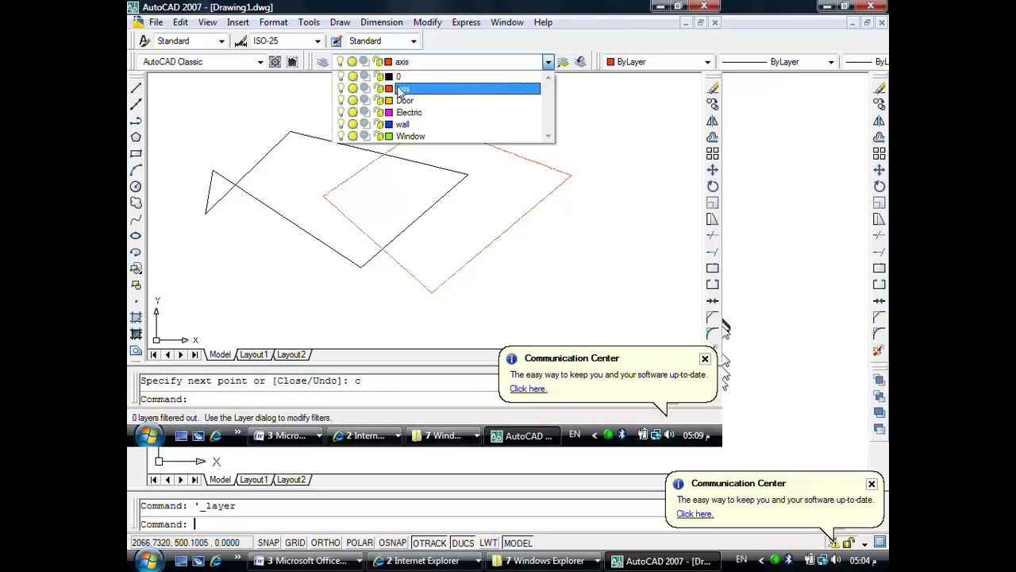
left_click(405, 100)
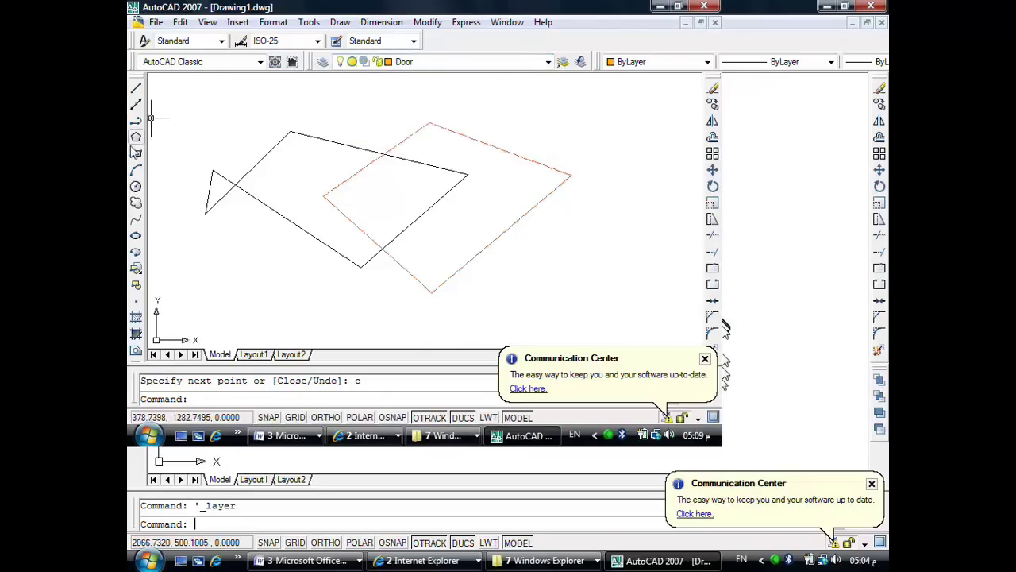
left_click(136, 185)
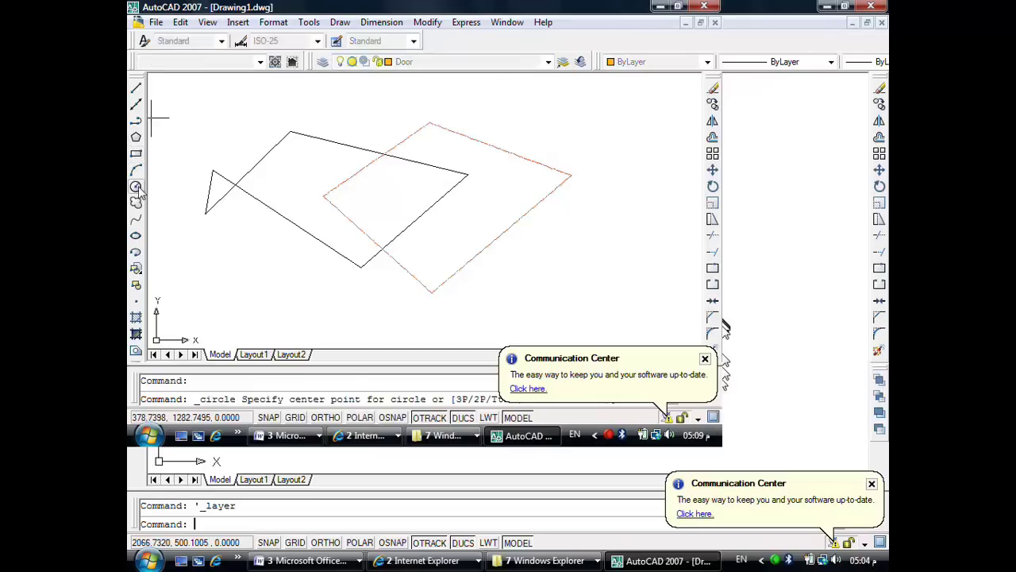
left_click(354, 122)
left_click(399, 117)
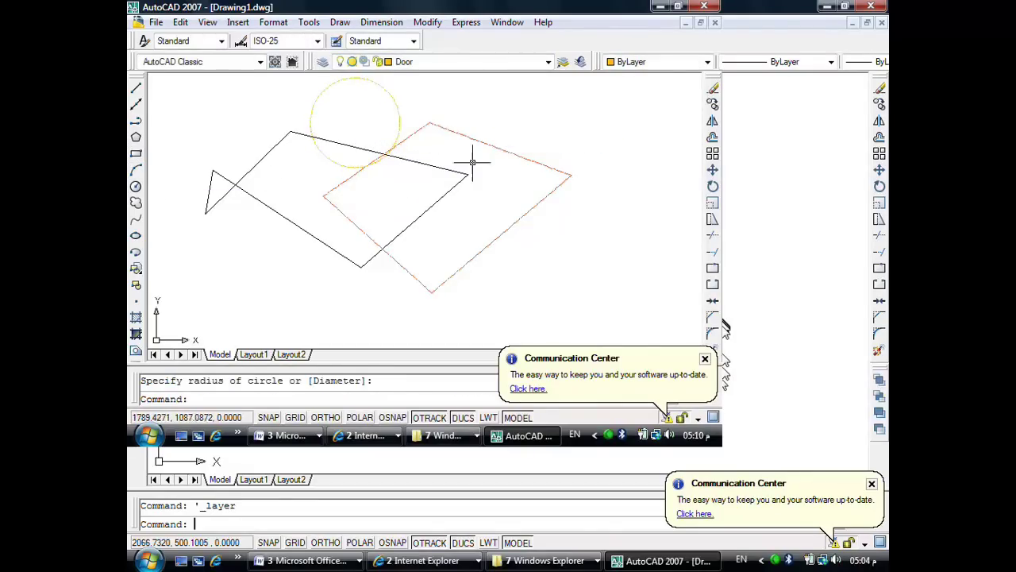
scroll(363, 114, "up", 3)
scroll(366, 114, "down", 2)
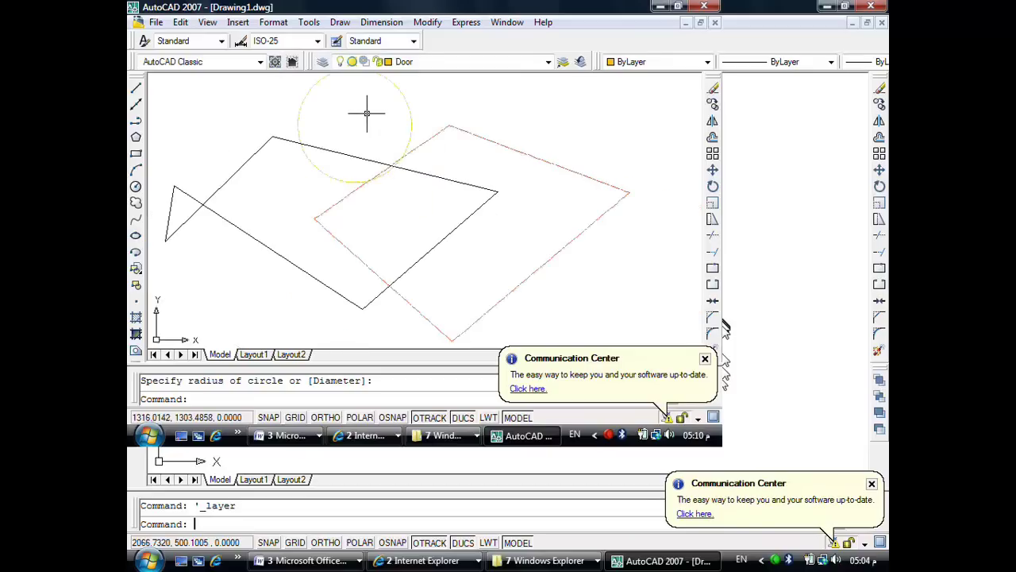
left_click(416, 63)
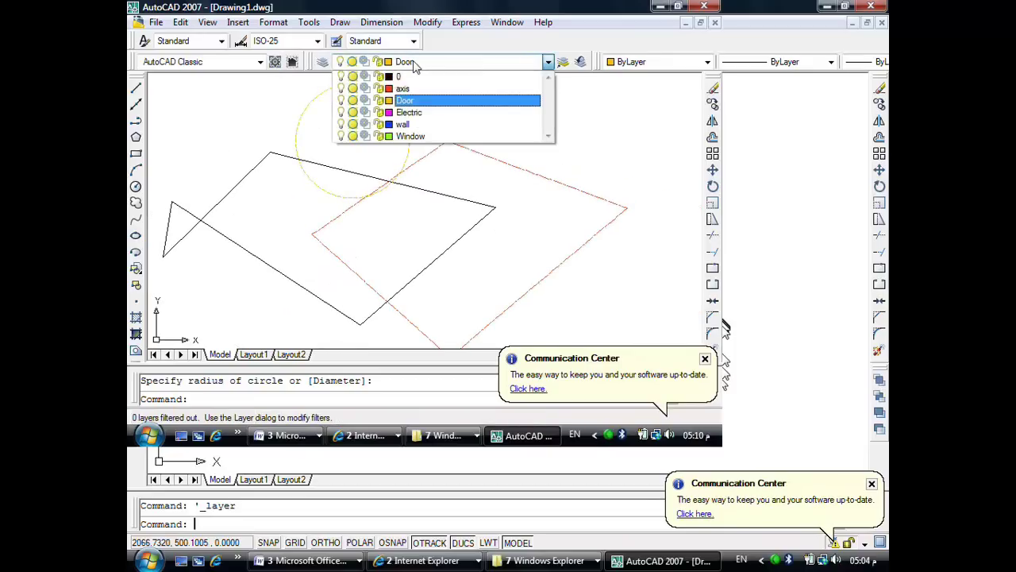
Step: Set wall as current layer and draw a three-point arc over the circle
left_click(429, 124)
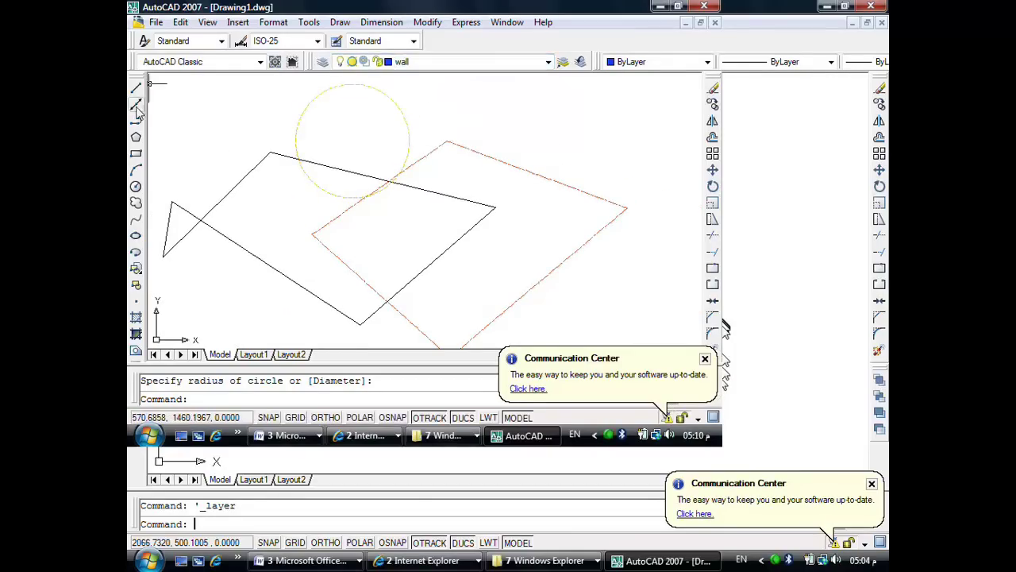
left_click(135, 169)
left_click(230, 127)
left_click(247, 100)
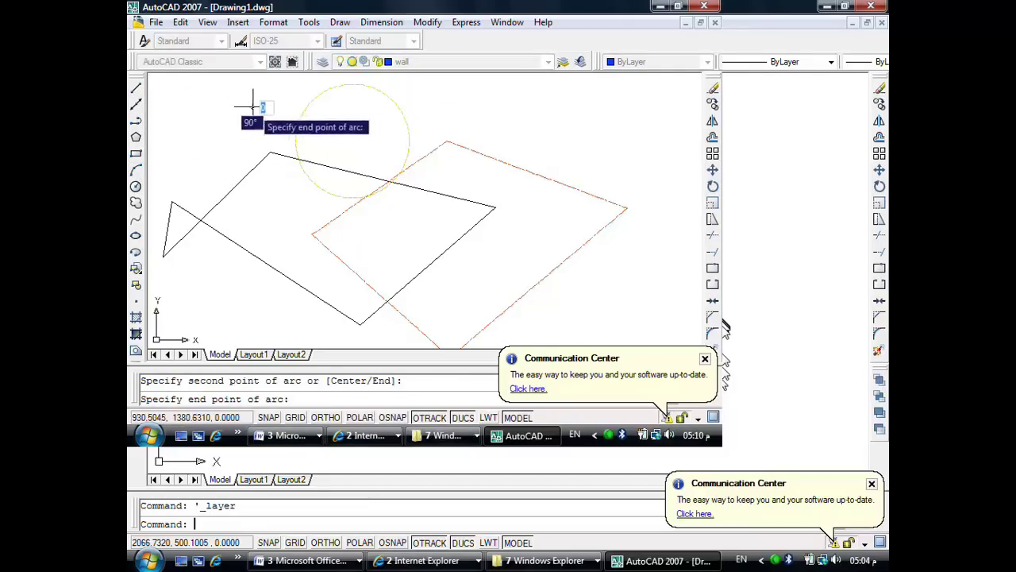
left_click(452, 146)
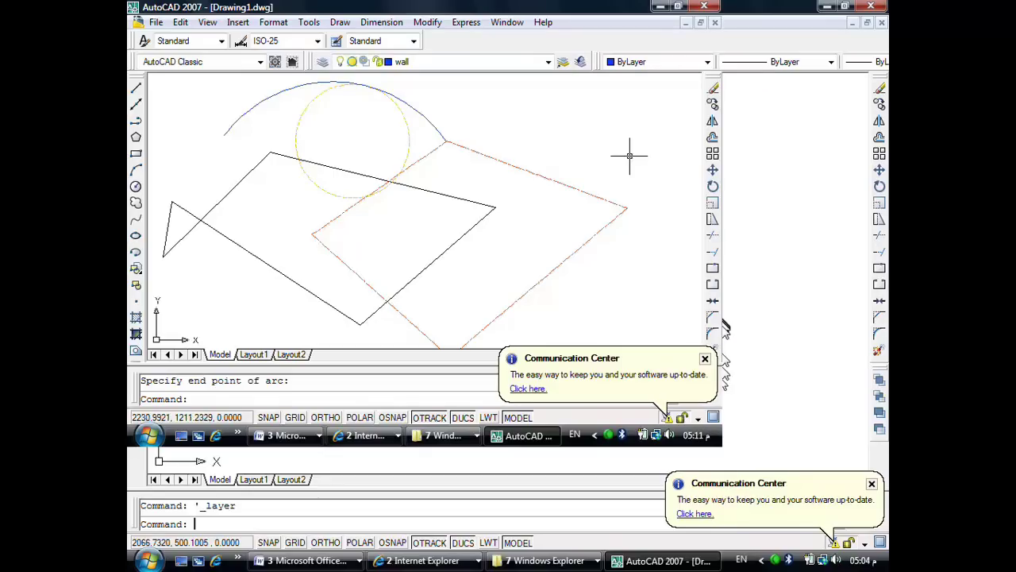
left_click(436, 62)
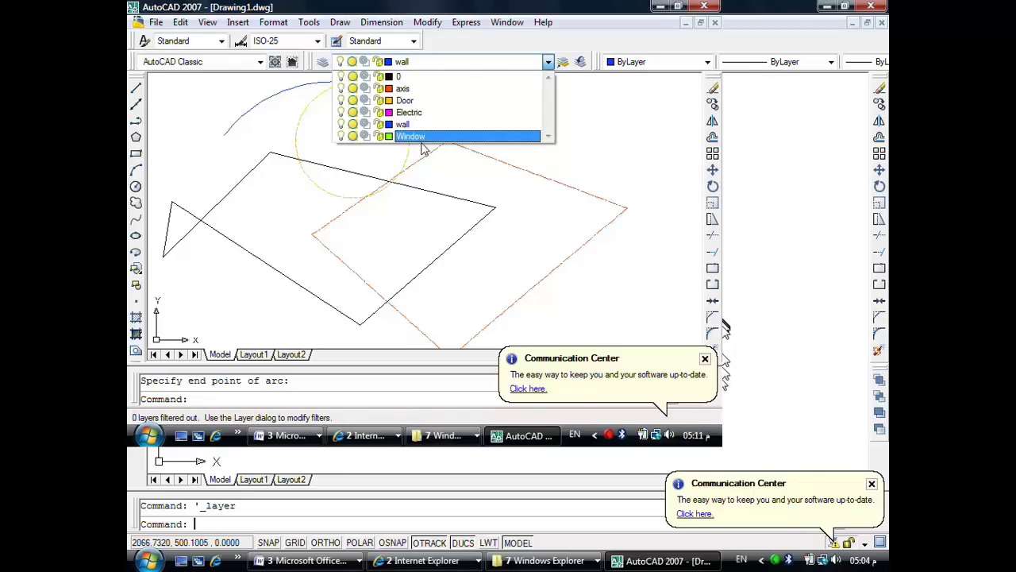
Step: Draw a closed quadrilateral on the Window layer, then reopen the Layer Properties Manager
left_click(421, 136)
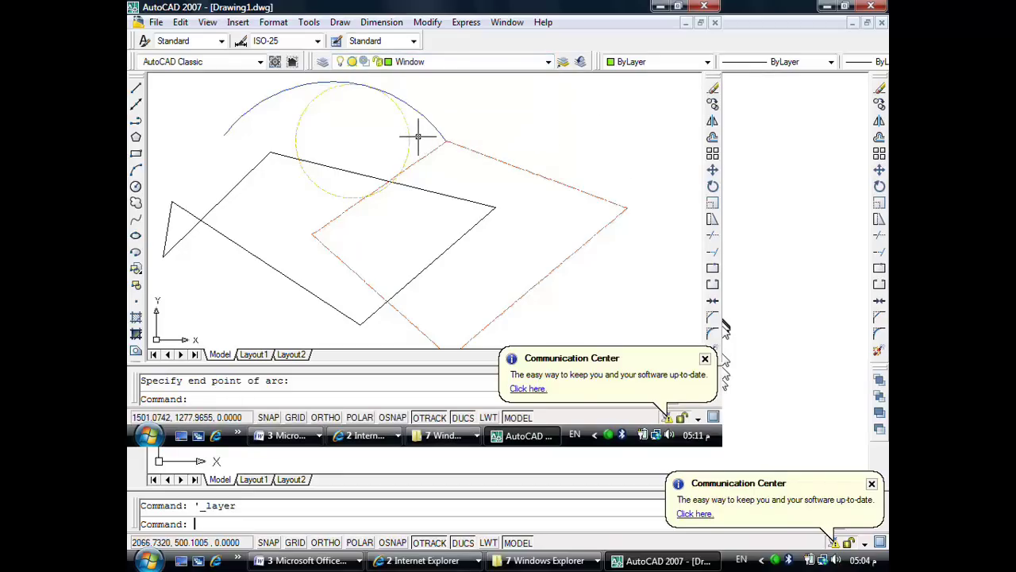
left_click(135, 87)
left_click(223, 106)
left_click(584, 112)
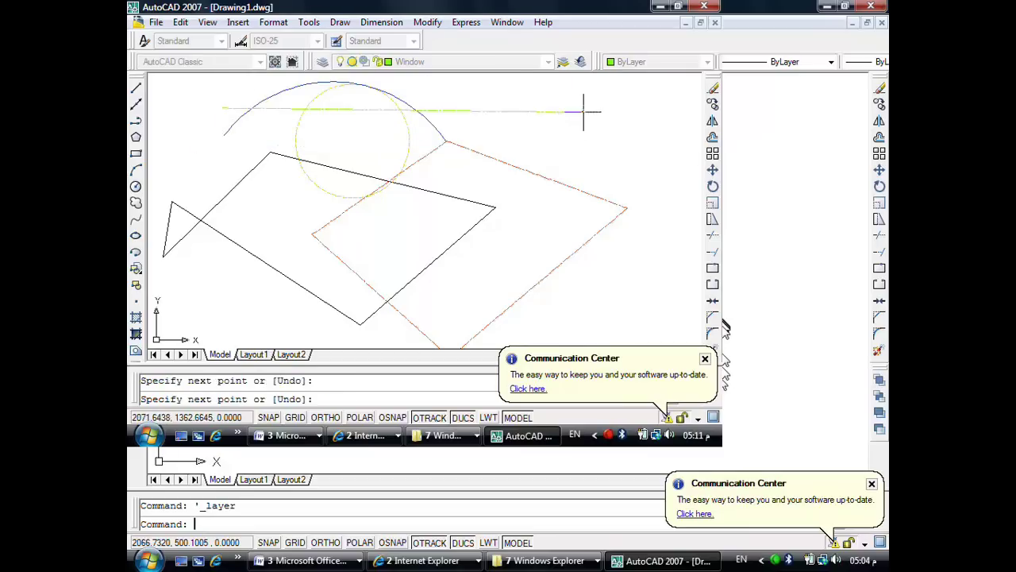
left_click(505, 272)
left_click(248, 219)
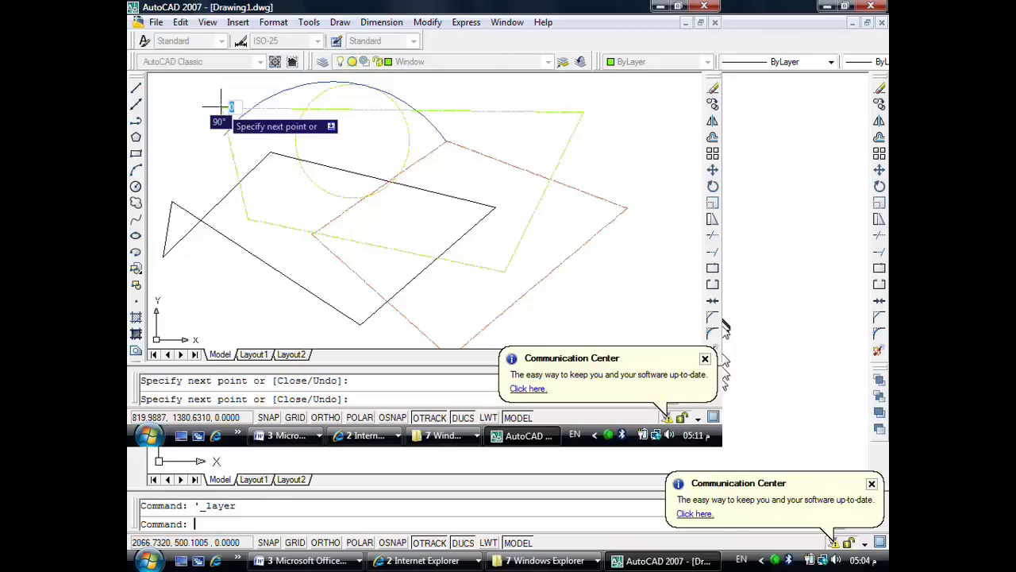
left_click(222, 107)
key("Return")
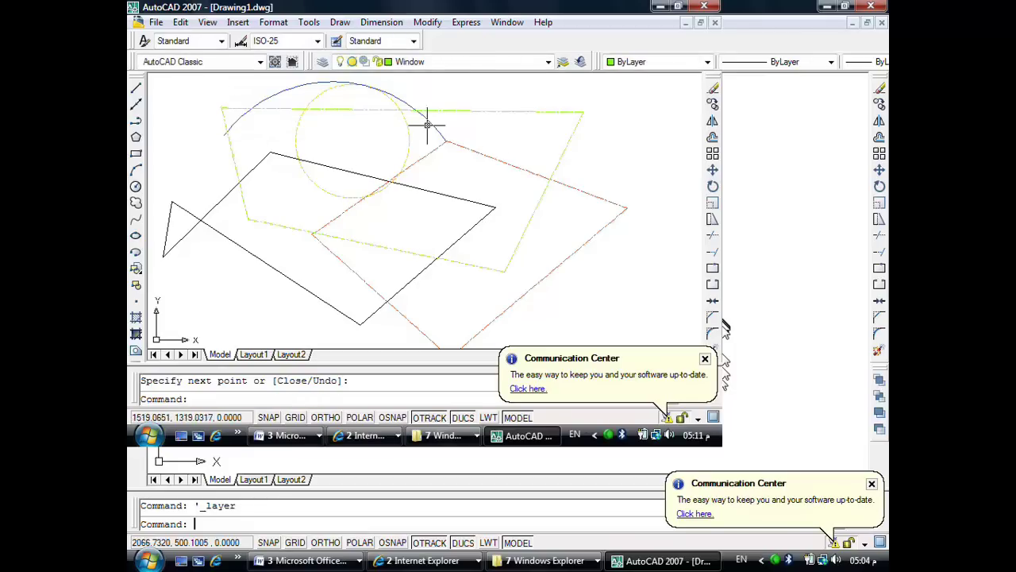
left_click(327, 65)
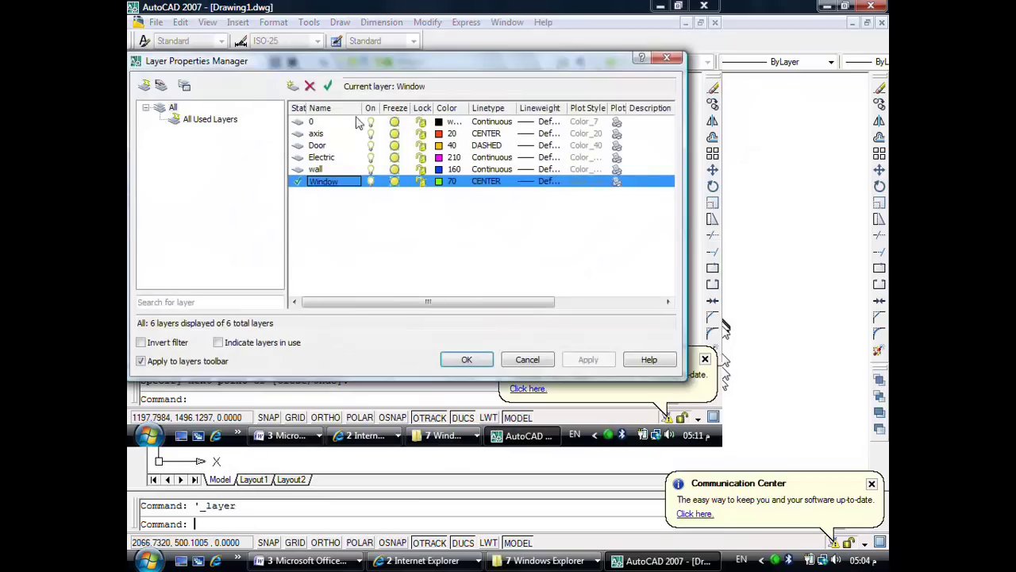
Step: Change the Window layer's colour to the darker green, index colour 74
left_click(447, 182)
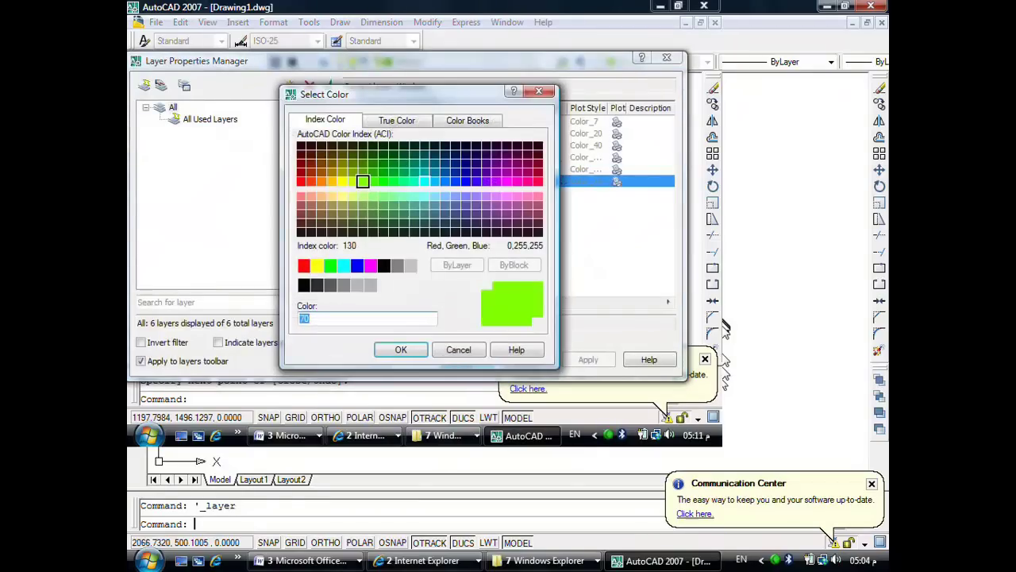
left_click(370, 163)
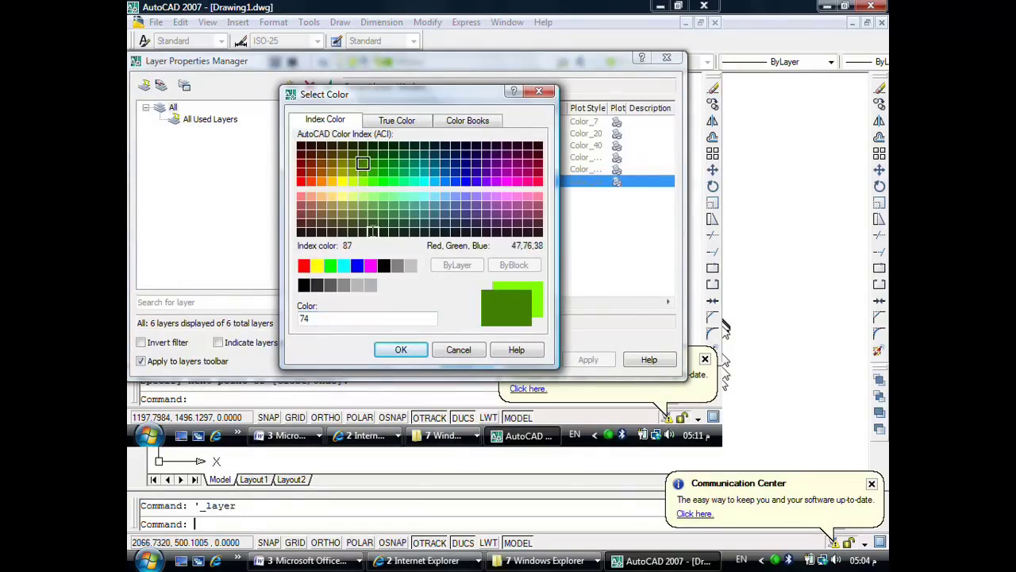
left_click(401, 349)
left_click(467, 359)
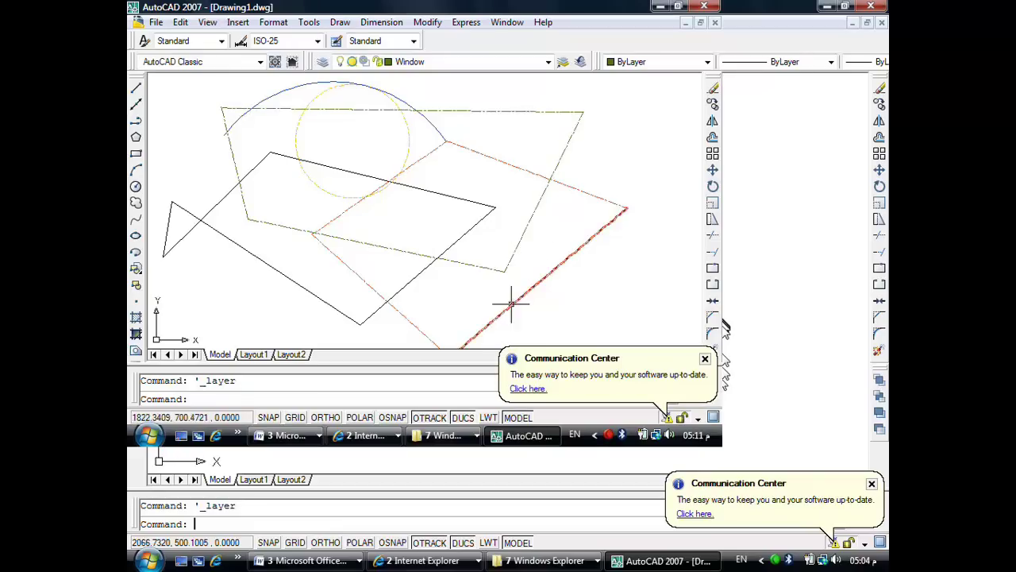
Step: Switch the Window layer's linetype from CENTER to DASHED
left_click(326, 65)
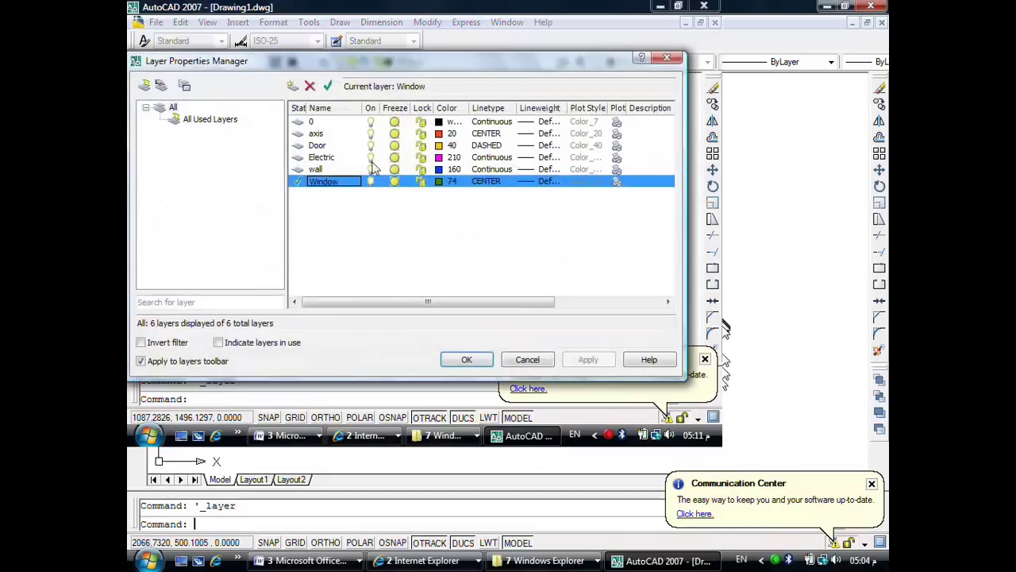
left_click(482, 184)
left_click(278, 209)
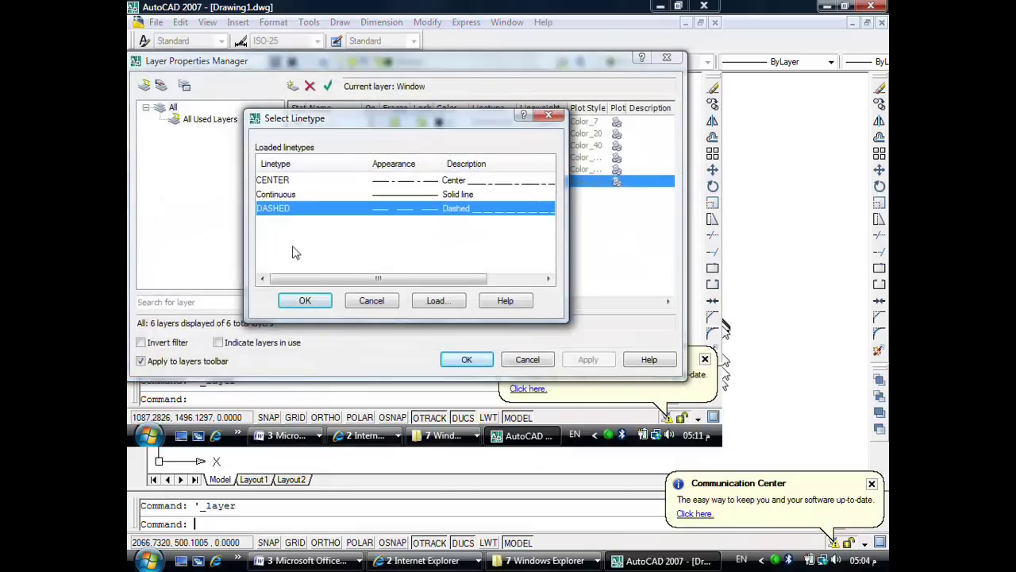
left_click(305, 302)
left_click(466, 359)
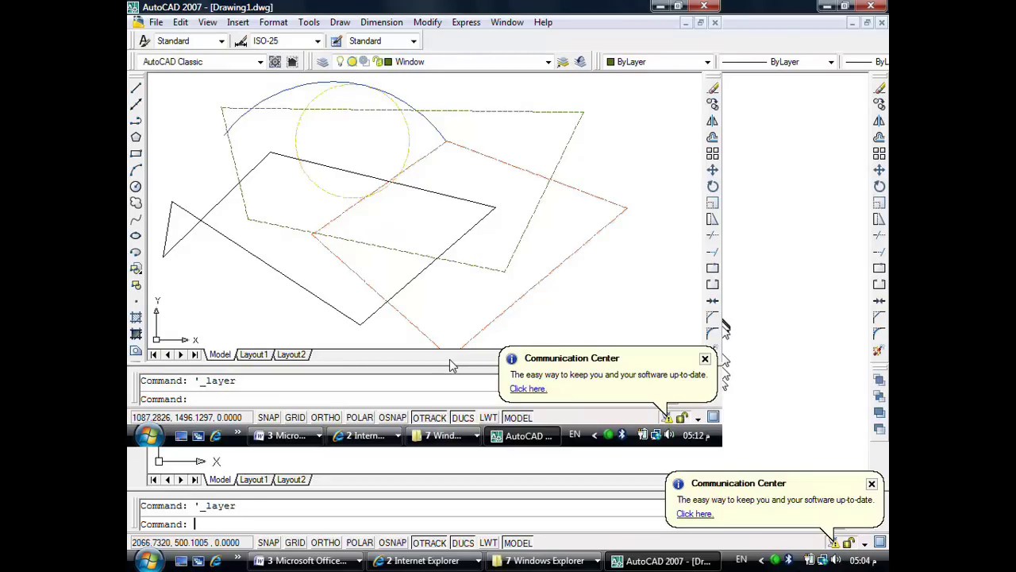
Step: Turn the Door layer off to hide the circle, then turn it back on
left_click(472, 63)
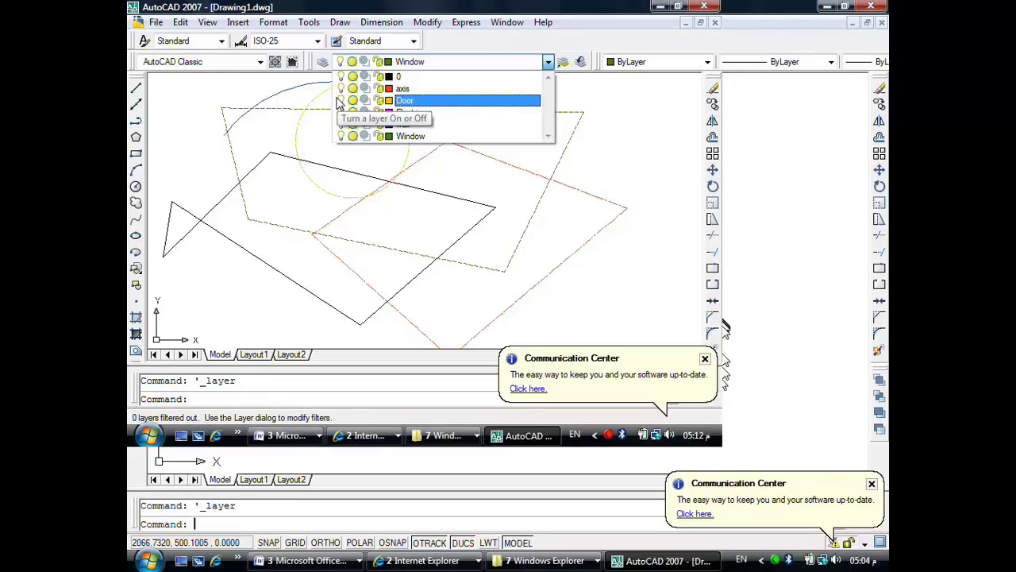
left_click(337, 100)
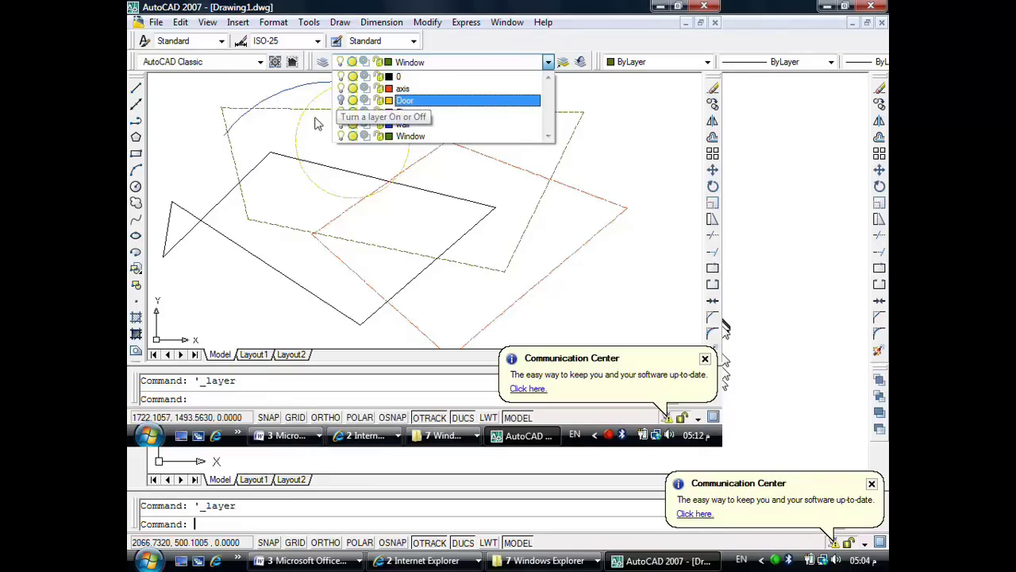
left_click(311, 131)
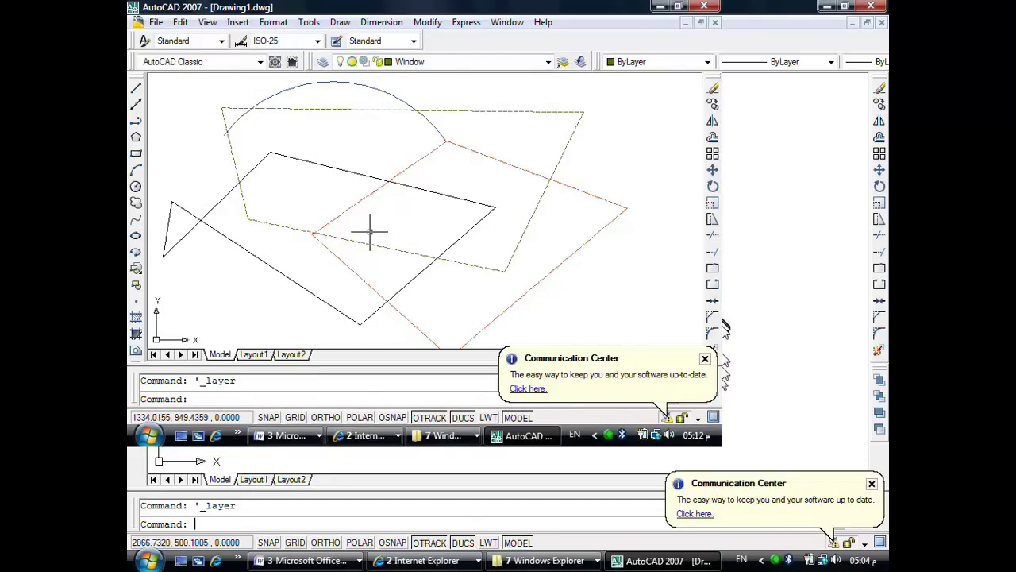
left_click(445, 62)
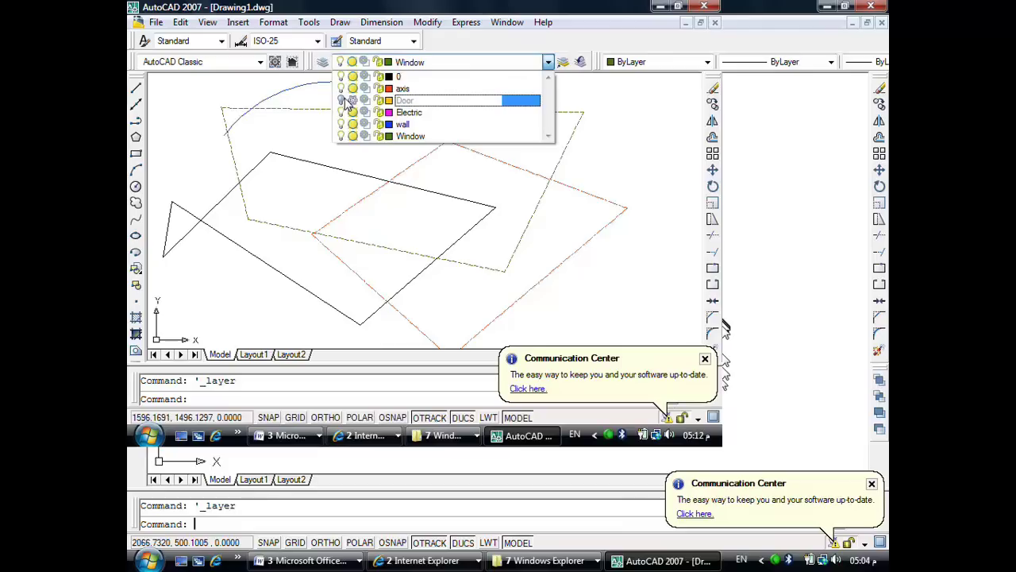
left_click(461, 165)
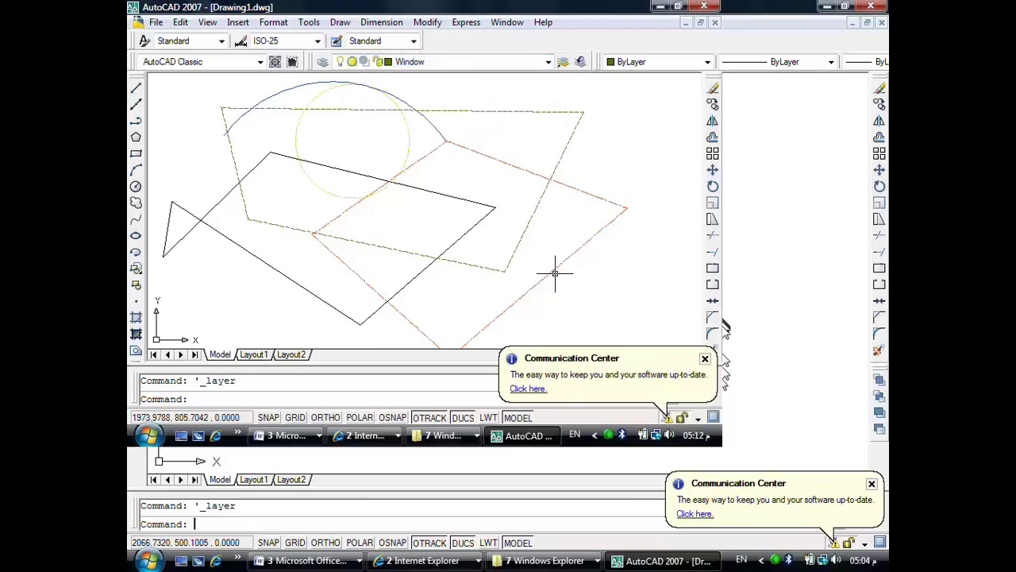
Step: Make layer 0 current, then set Window as the current layer again
left_click(466, 62)
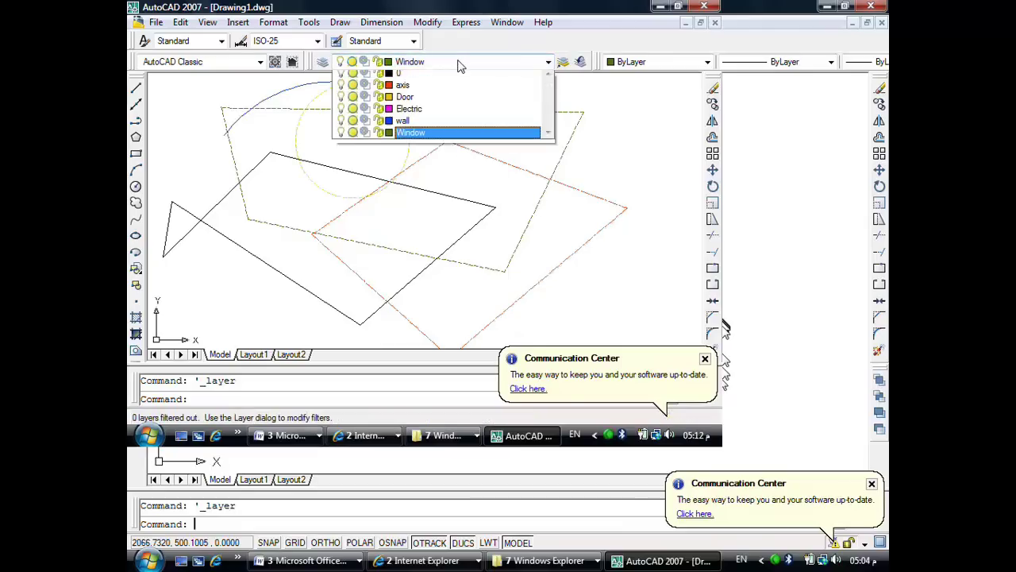
left_click(445, 77)
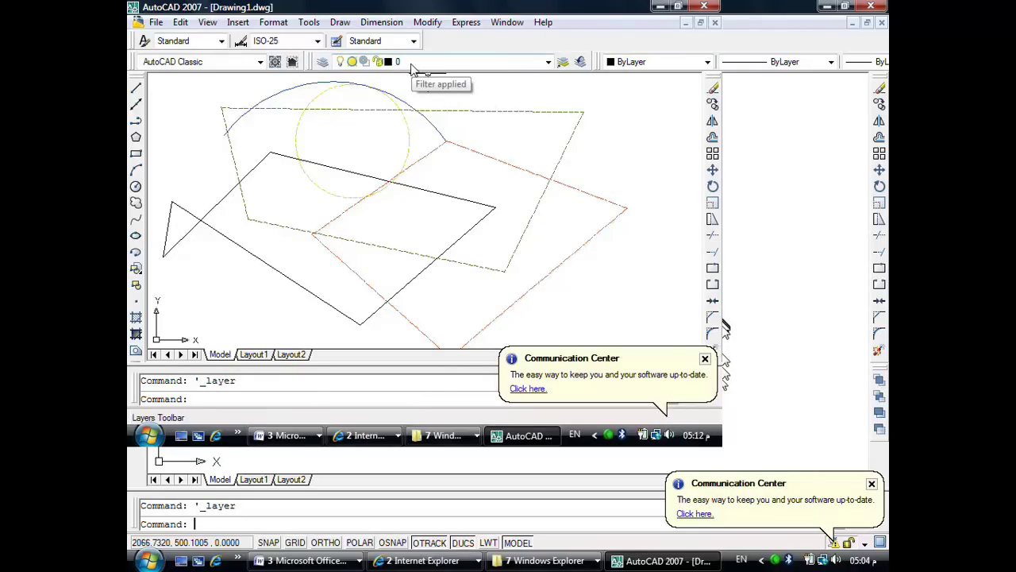
left_click(413, 63)
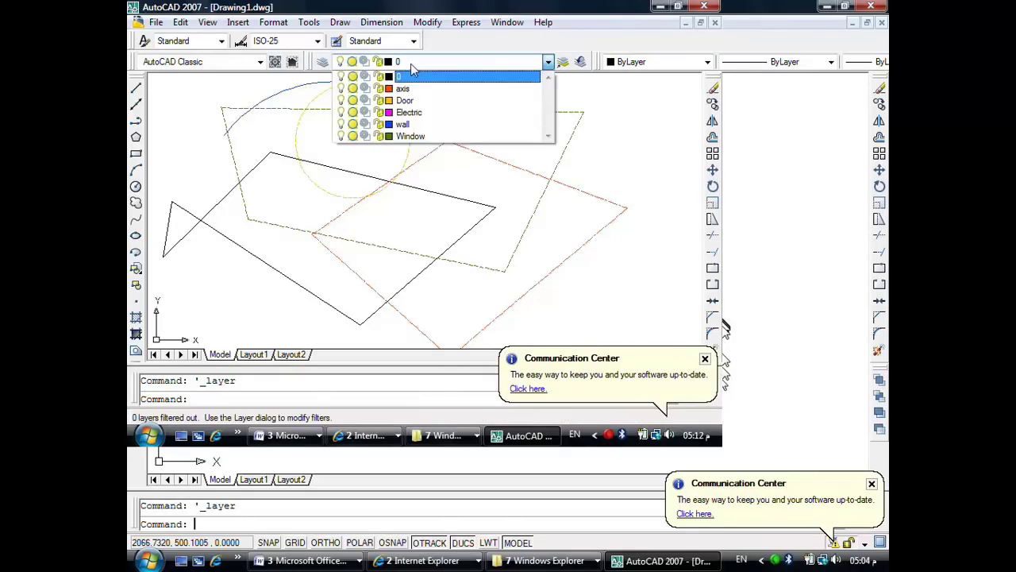
left_click(417, 136)
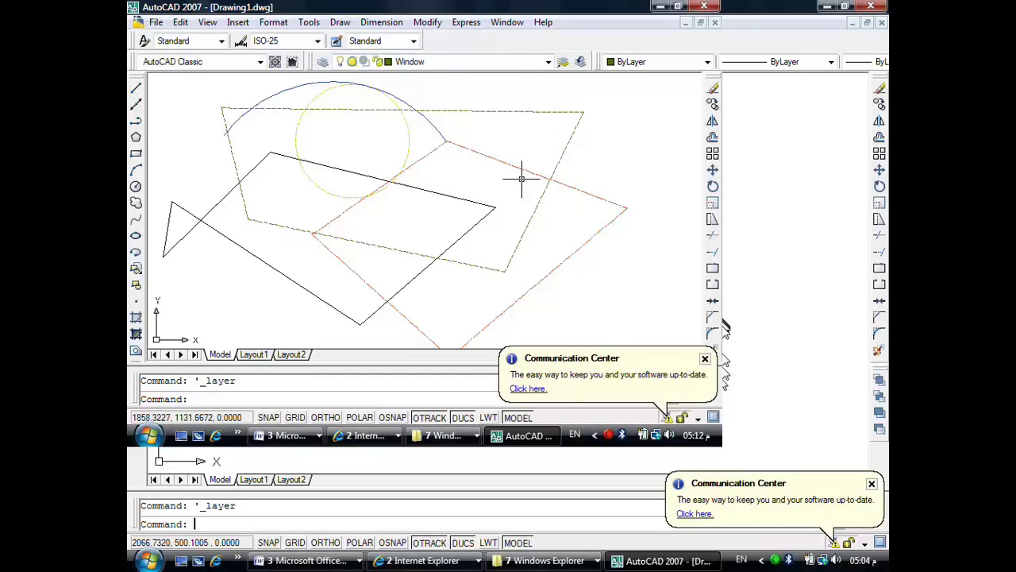
Step: Turn off layers 0, axis, Door and wall so only the Window outline shows
left_click(480, 65)
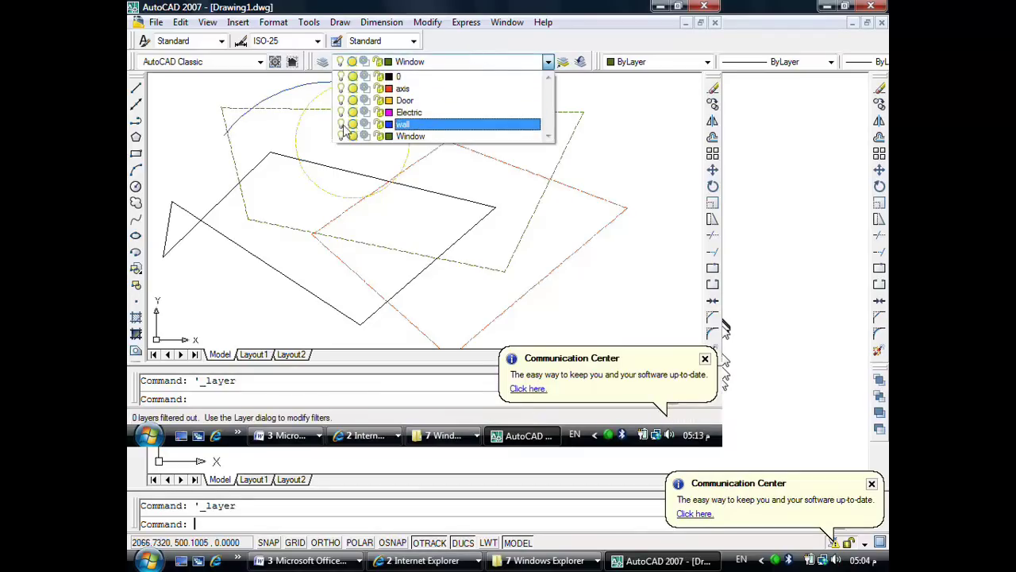
left_click(341, 100)
left_click(341, 88)
left_click(341, 76)
left_click(341, 124)
left_click(411, 136)
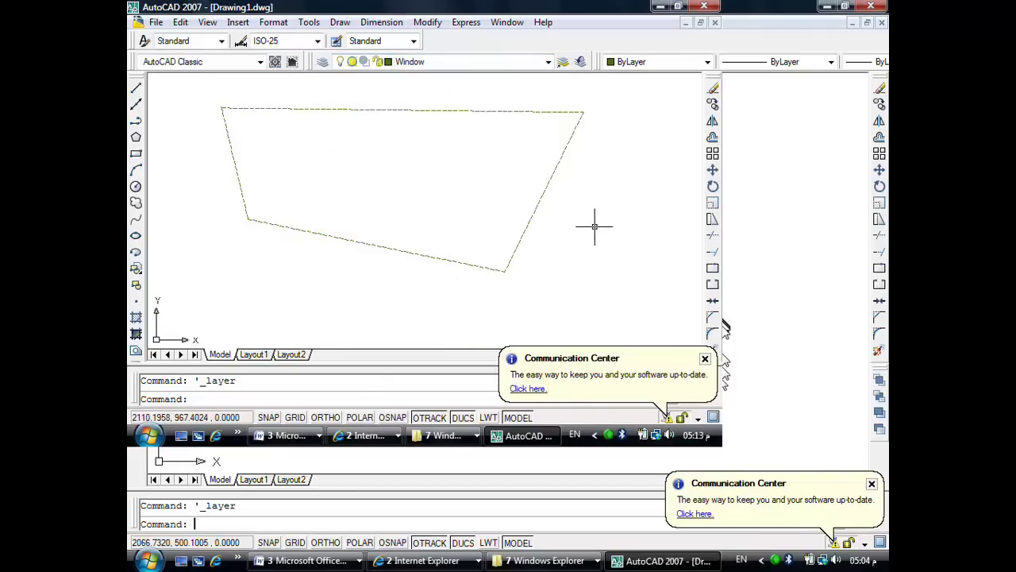
Step: Turn the Door layer back on from the layer list
left_click(476, 62)
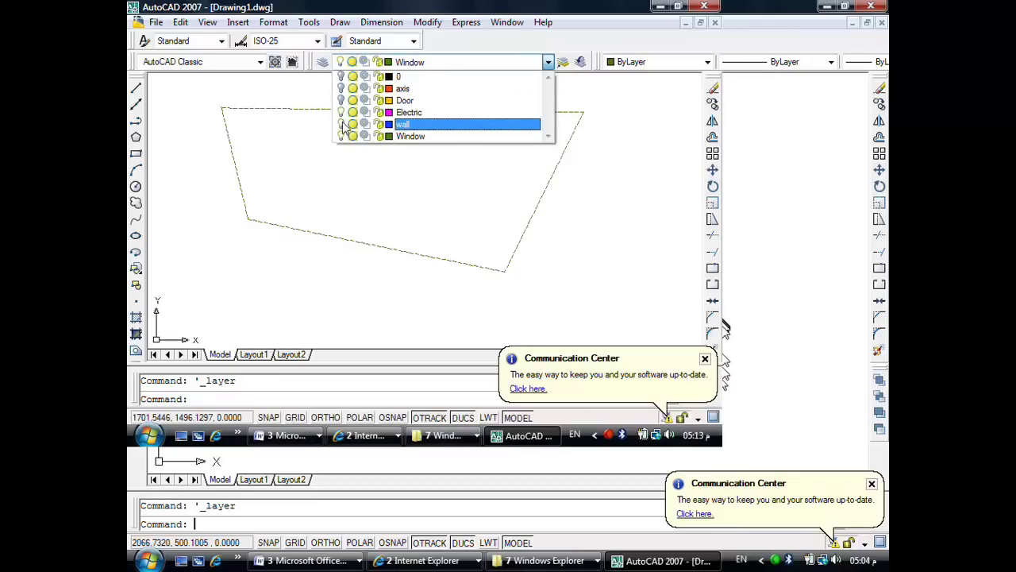
left_click(339, 100)
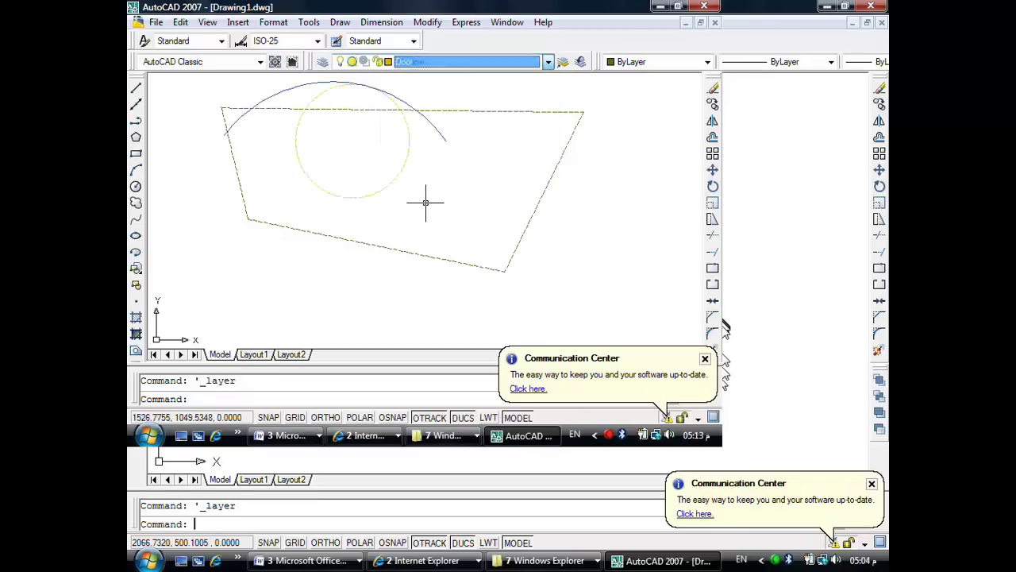
left_click(436, 69)
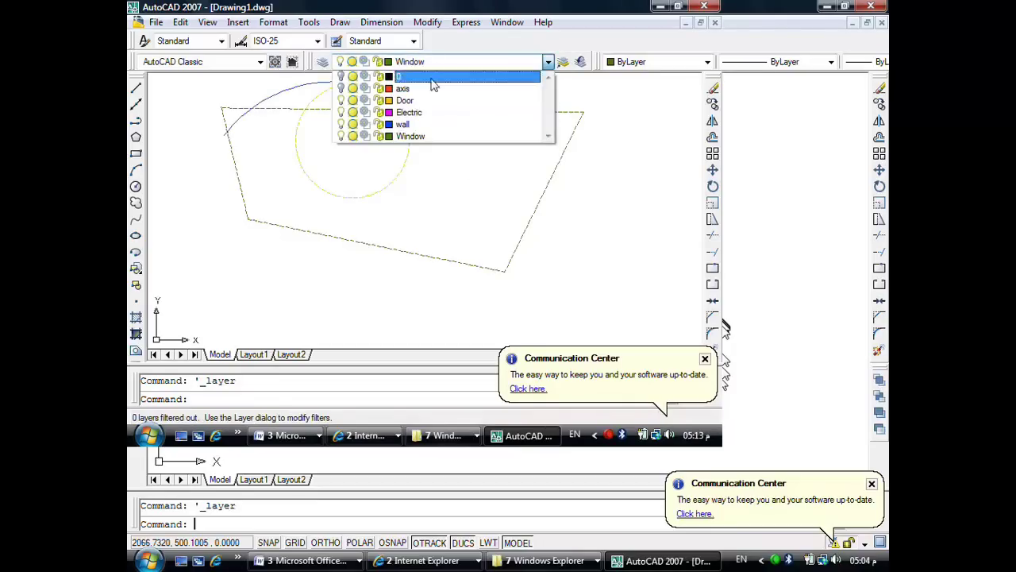
Step: Turn off the current Window layer and accept the current-layer-off warning
left_click(341, 136)
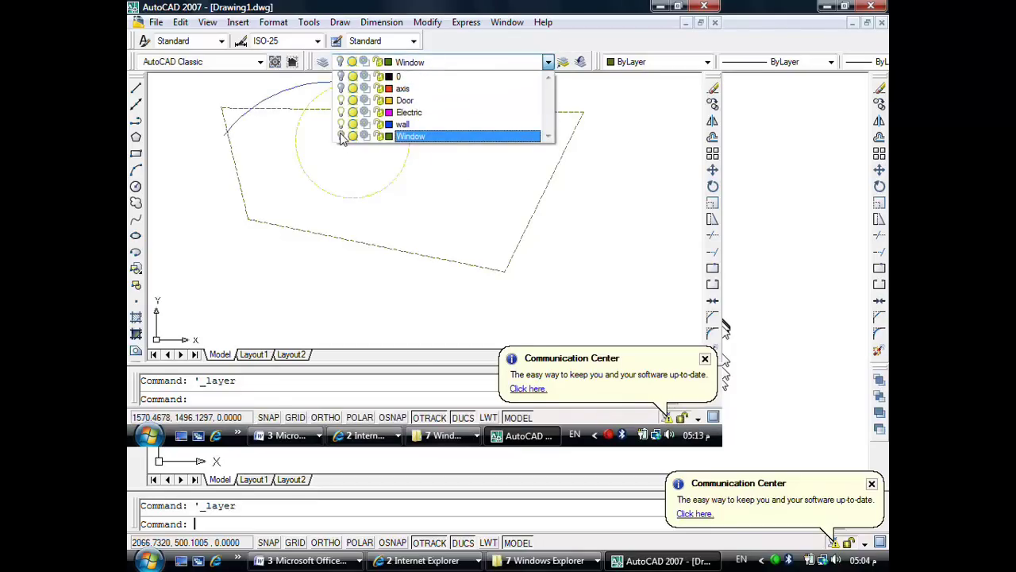
left_click(409, 193)
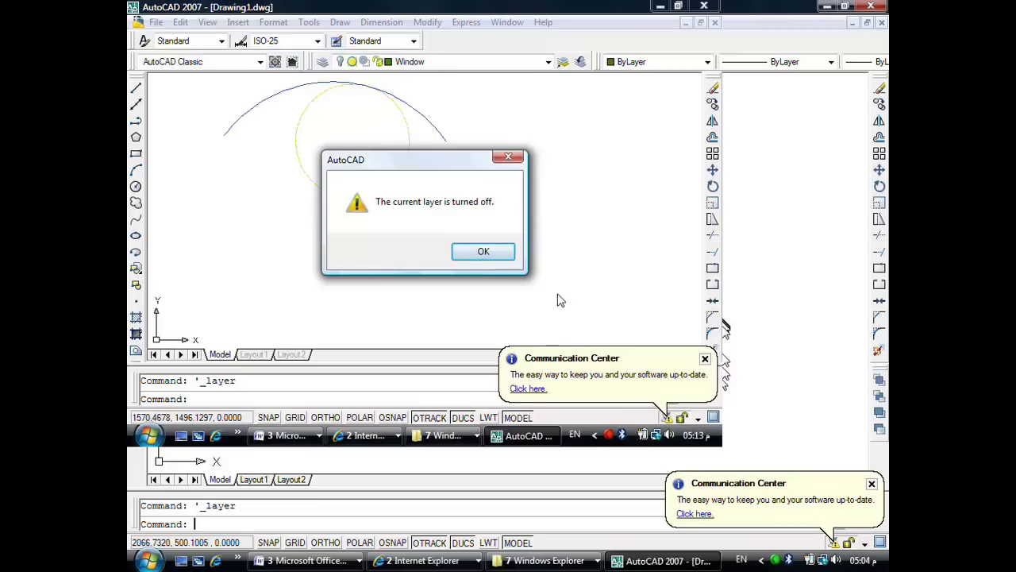
left_click(483, 253)
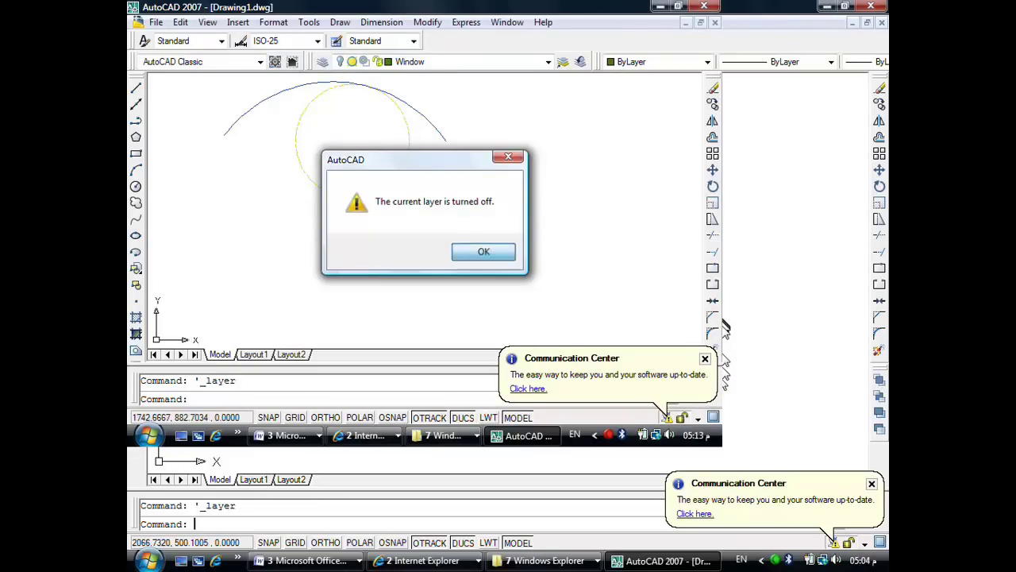
Step: Draw a zigzag of line segments on the hidden Window layer
left_click(136, 90)
left_click(220, 188)
left_click(508, 187)
left_click(214, 185)
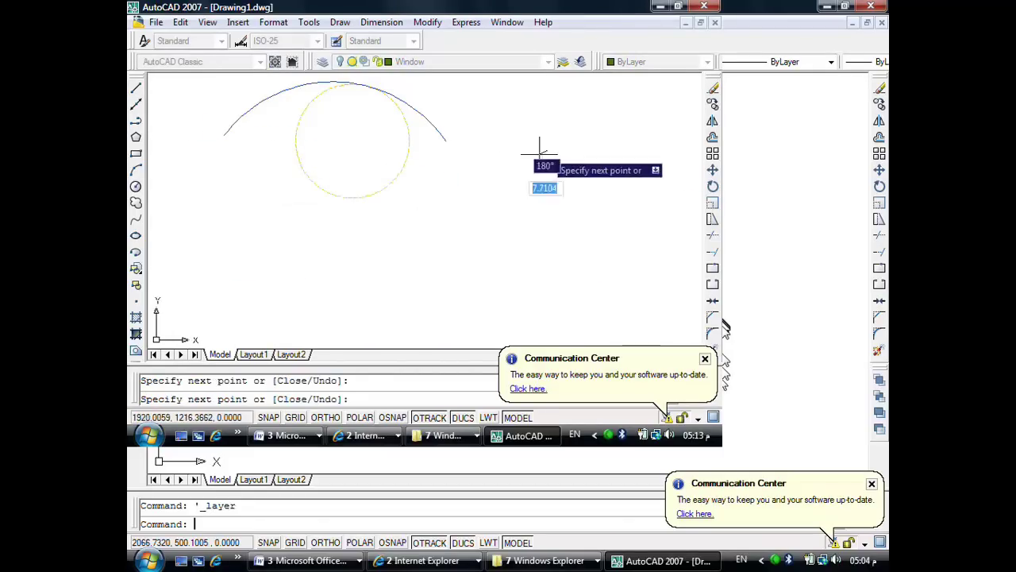
left_click(300, 184)
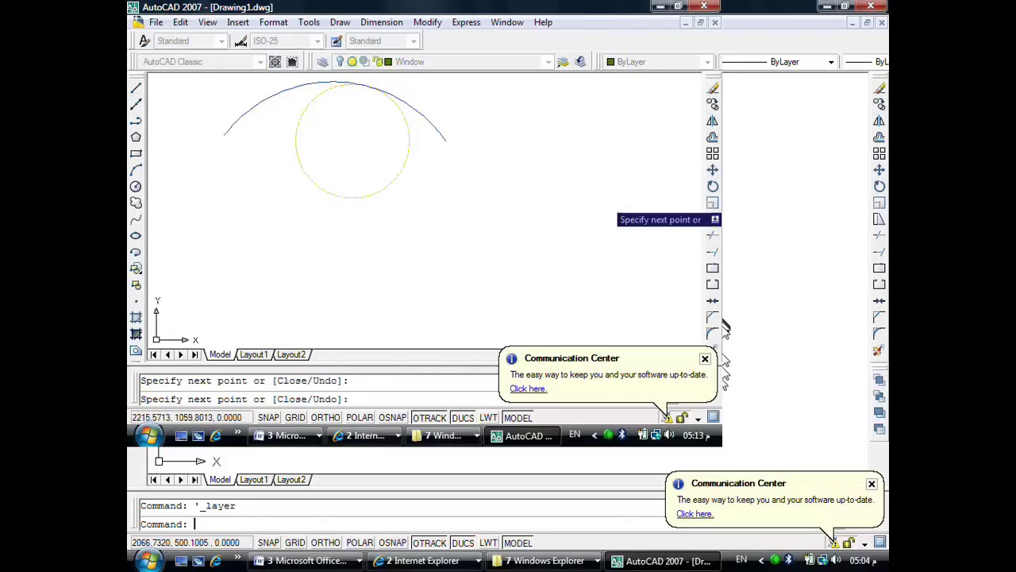
left_click(662, 196)
left_click(216, 197)
left_click(568, 197)
left_click(238, 196)
left_click(542, 197)
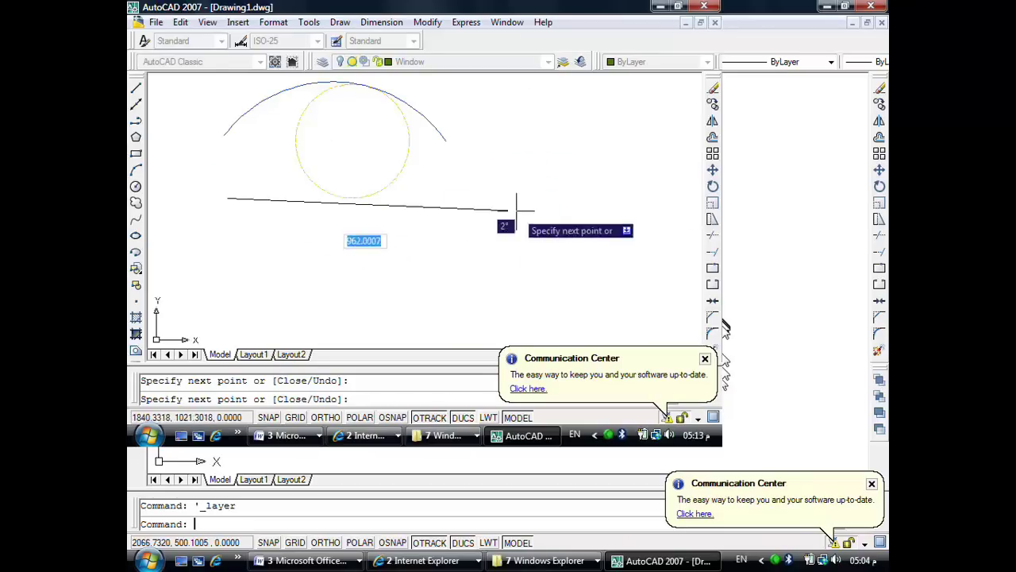
left_click(204, 241)
left_click(368, 230)
left_click(424, 234)
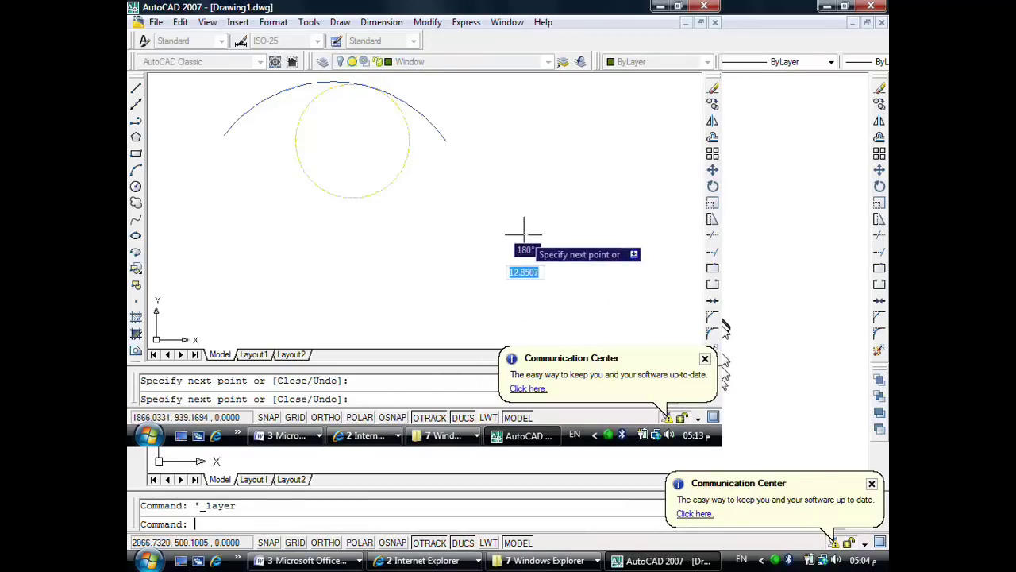
key("Return")
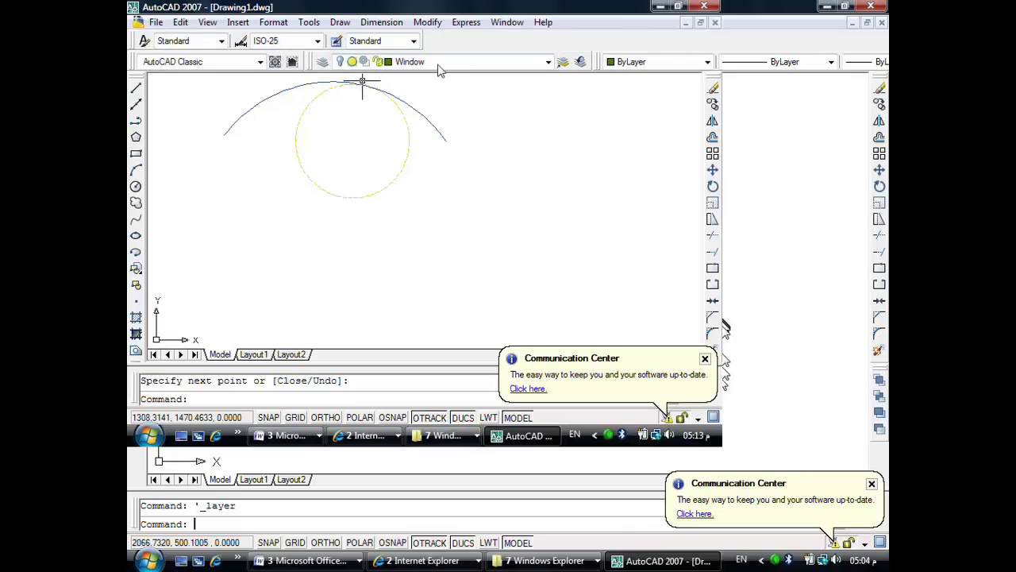
left_click(439, 66)
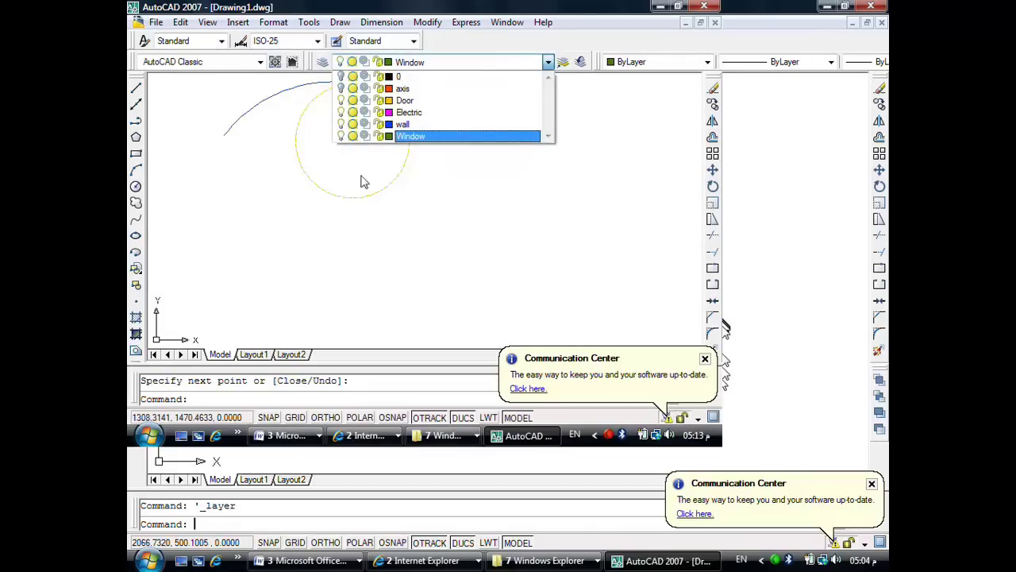
Step: Turn the Window layer back on and undo the zigzag lines
left_click(387, 246)
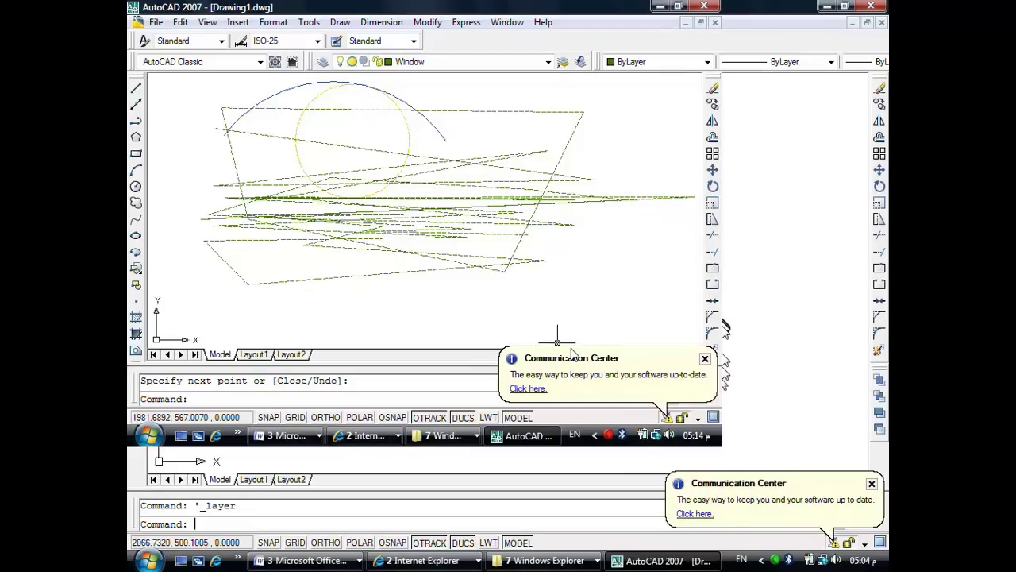
key("ctrl+z")
key("ctrl+z")
key("ctrl+z")
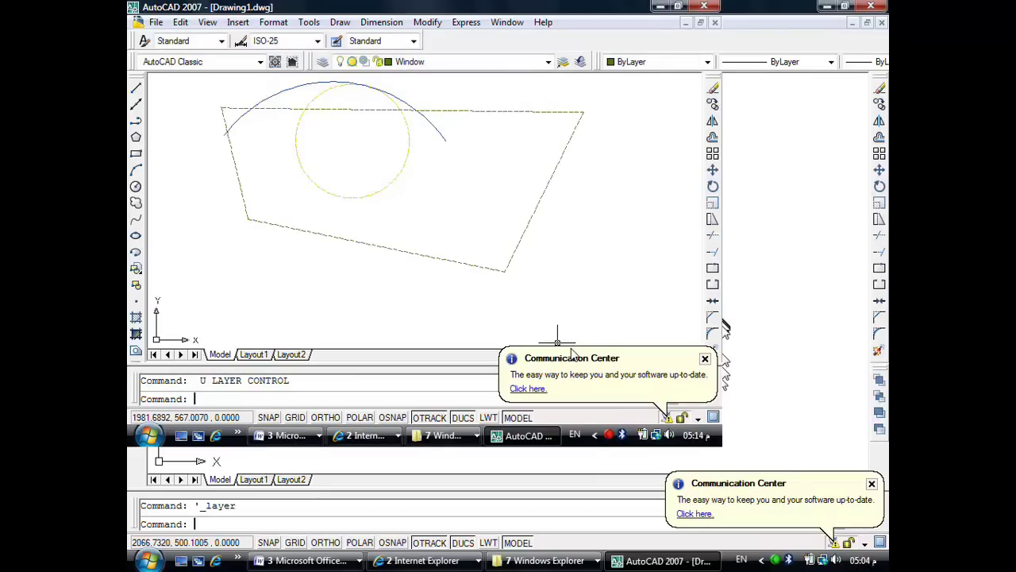
left_click(417, 64)
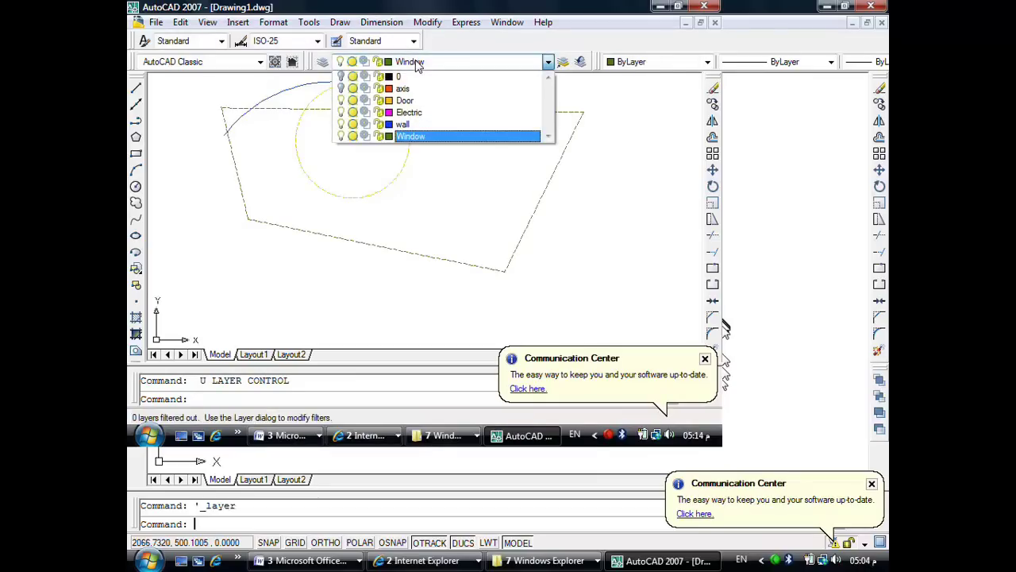
Step: Turn on the axis layer, then erase everything using Erase with the ALL option
left_click(340, 88)
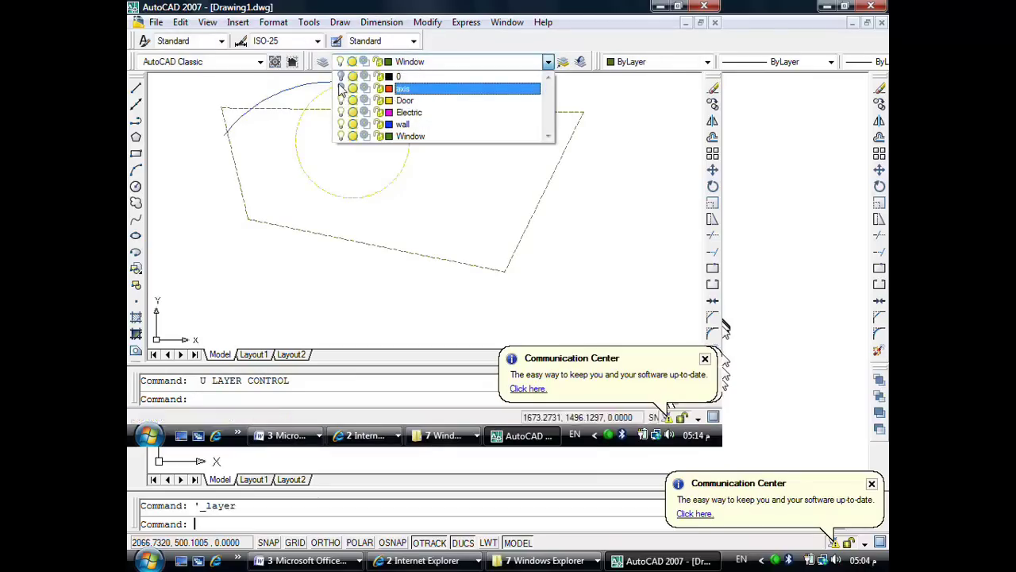
left_click(290, 160)
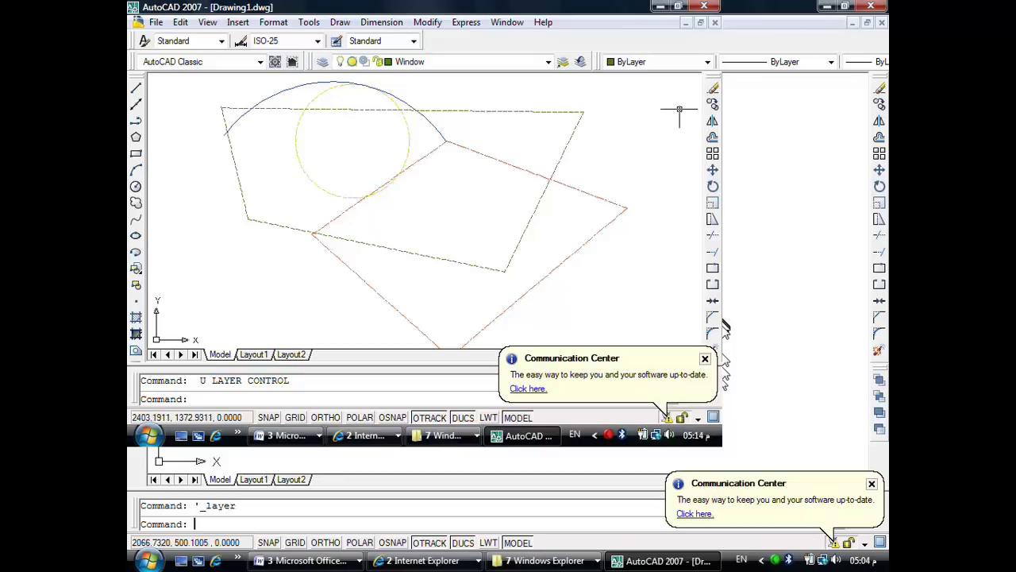
left_click(713, 88)
type("all")
key("Return")
key("Return")
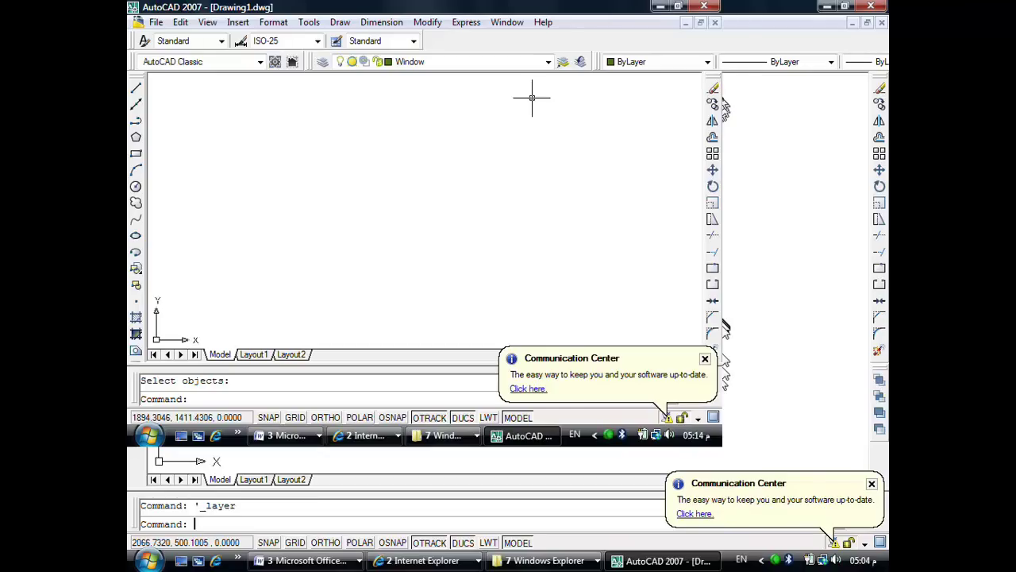
left_click(323, 61)
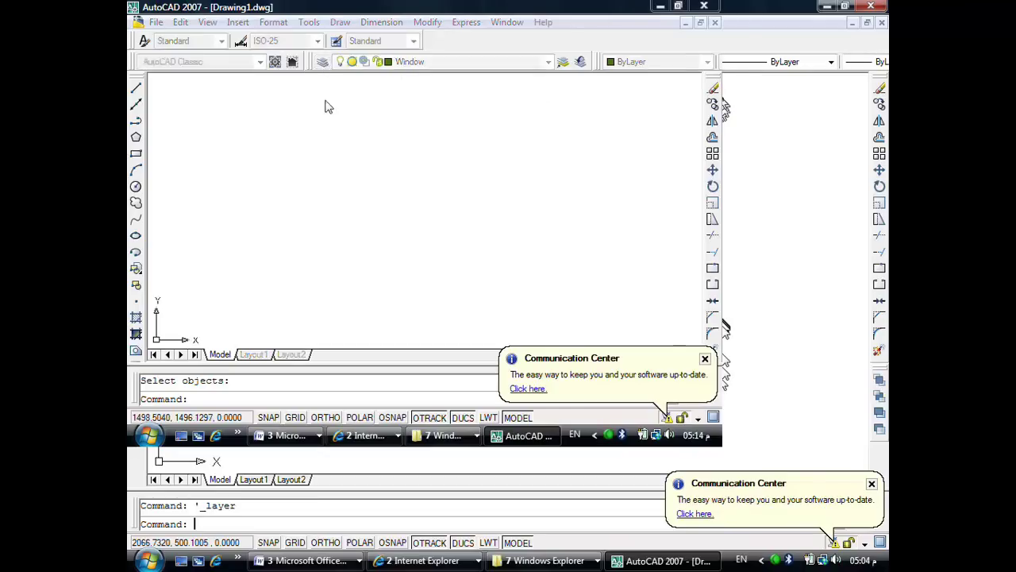
left_click(299, 170)
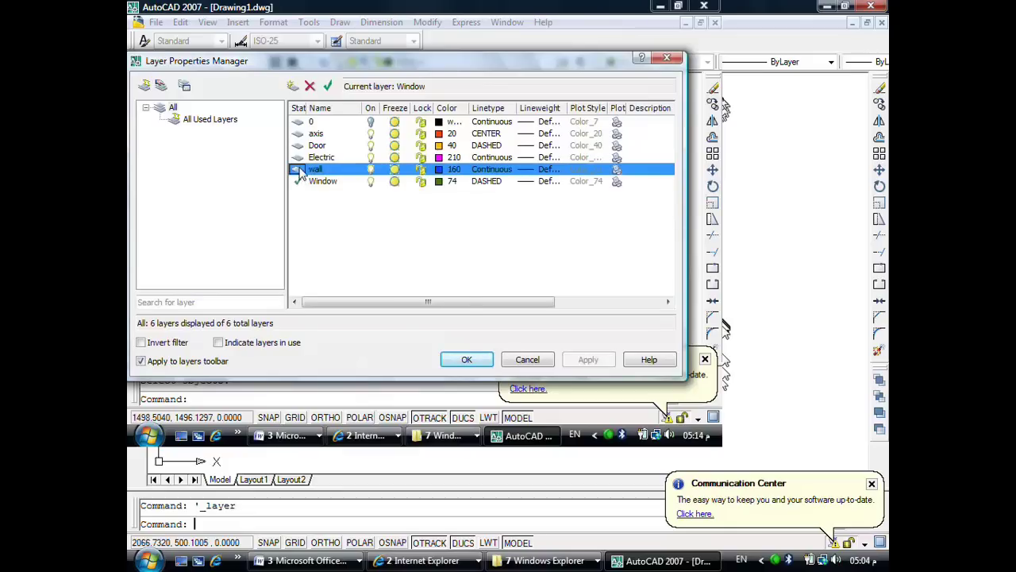
right_click(298, 171)
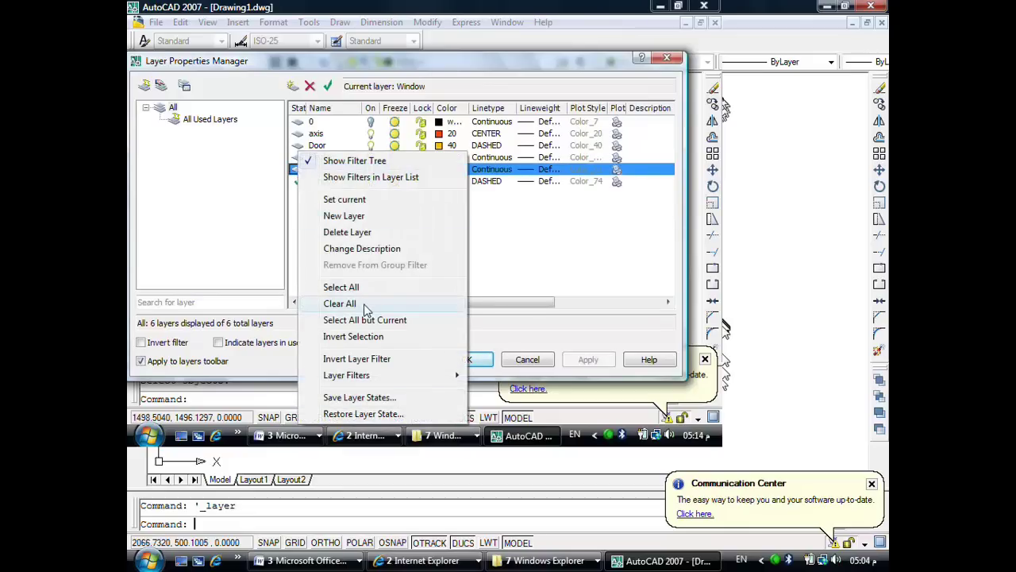
left_click(523, 360)
left_click(522, 360)
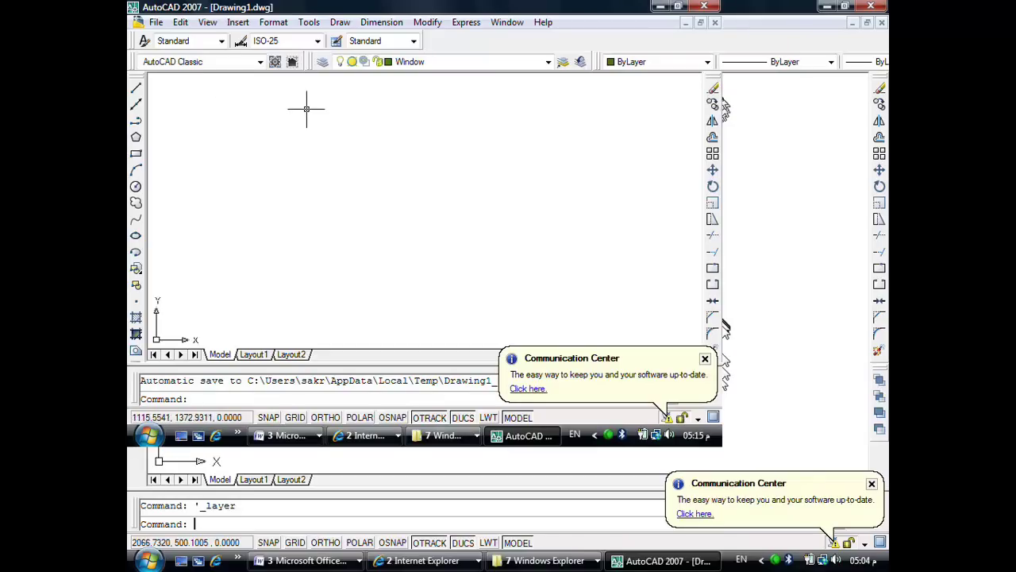
Step: Make axis current and draw a vertical and a horizontal line with Ortho on
left_click(407, 65)
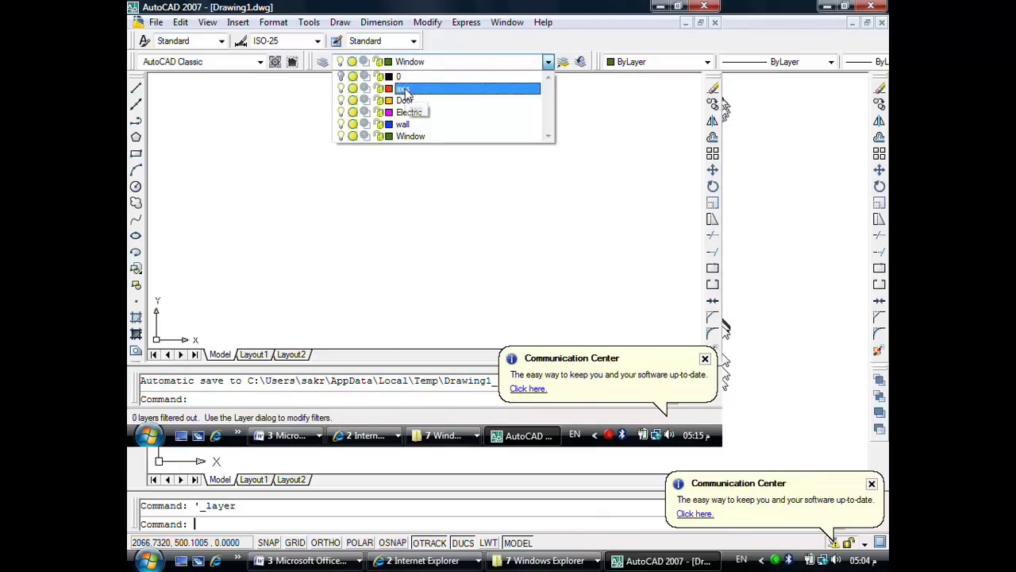
left_click(405, 89)
type("l")
key("Return")
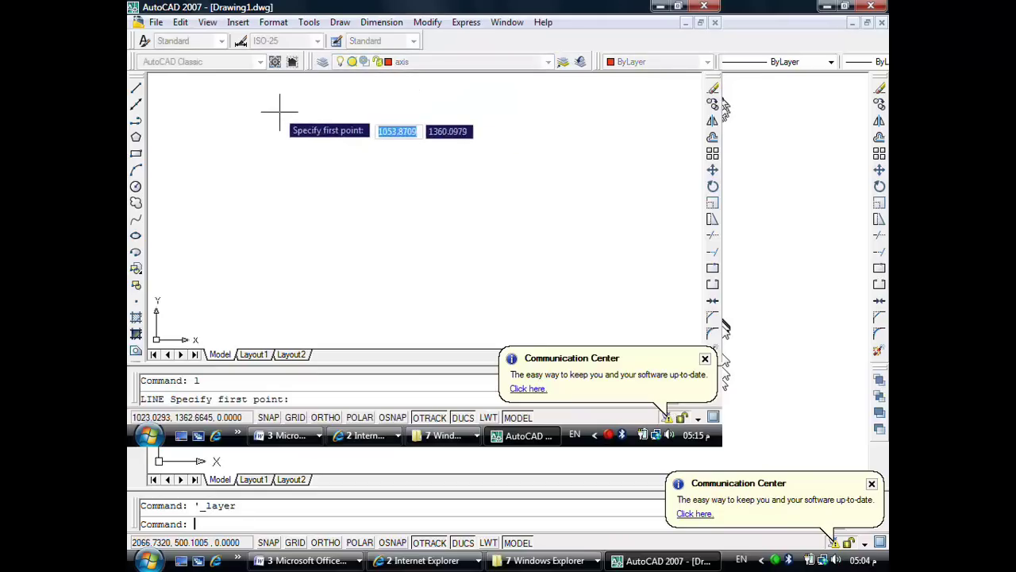
left_click(239, 101)
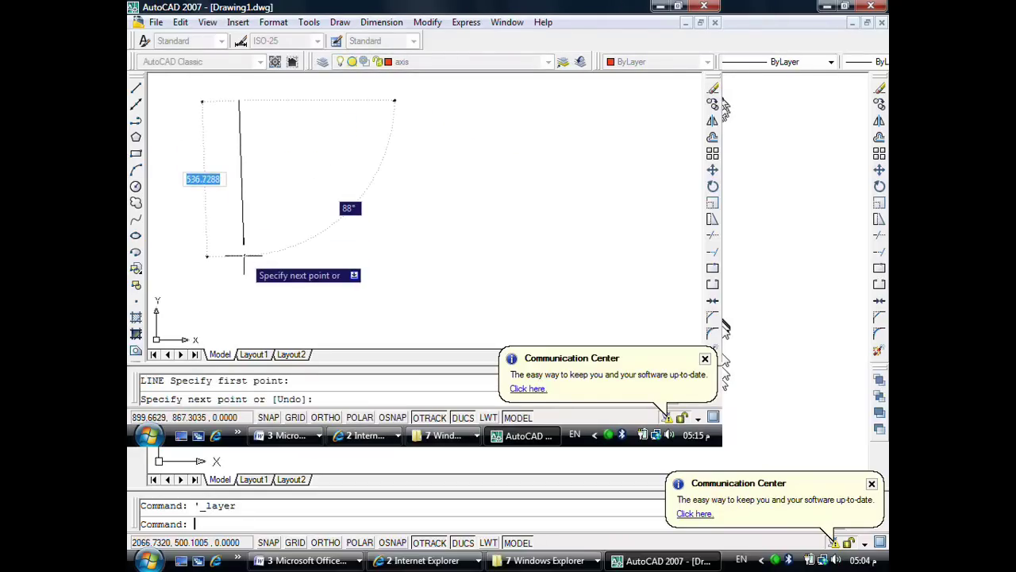
key("F8")
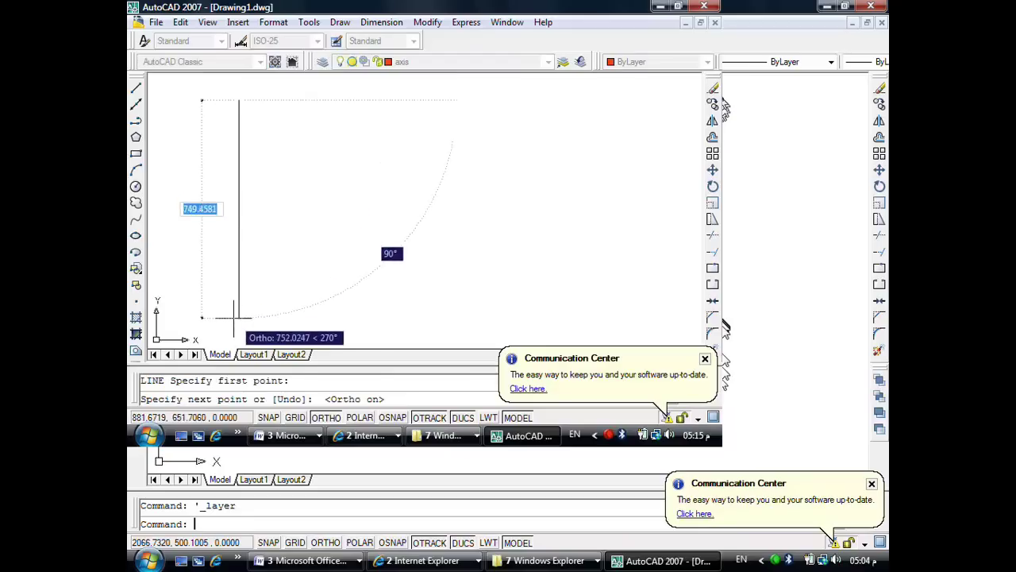
left_click(235, 318)
key("Return")
key("Return")
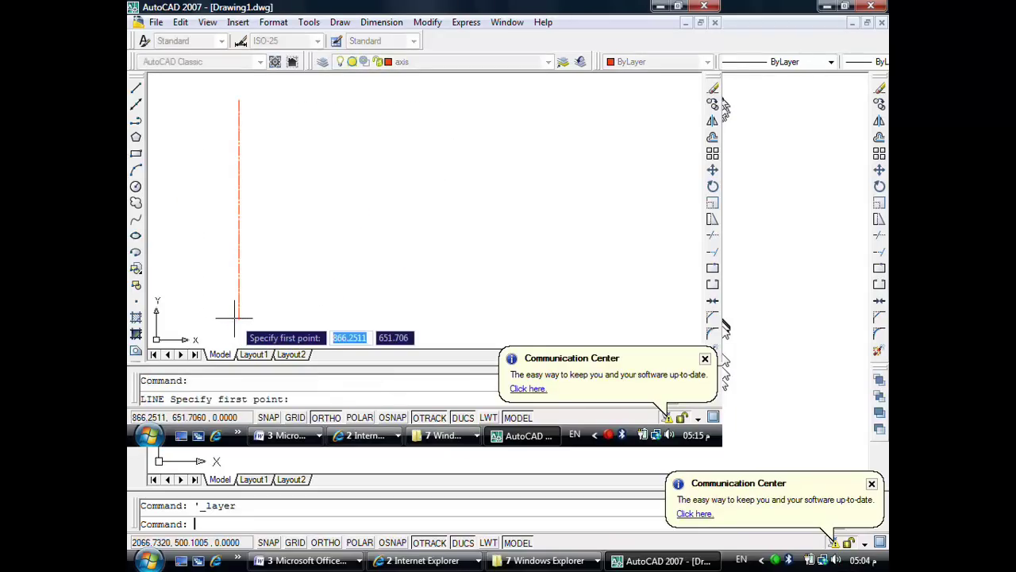
left_click(223, 301)
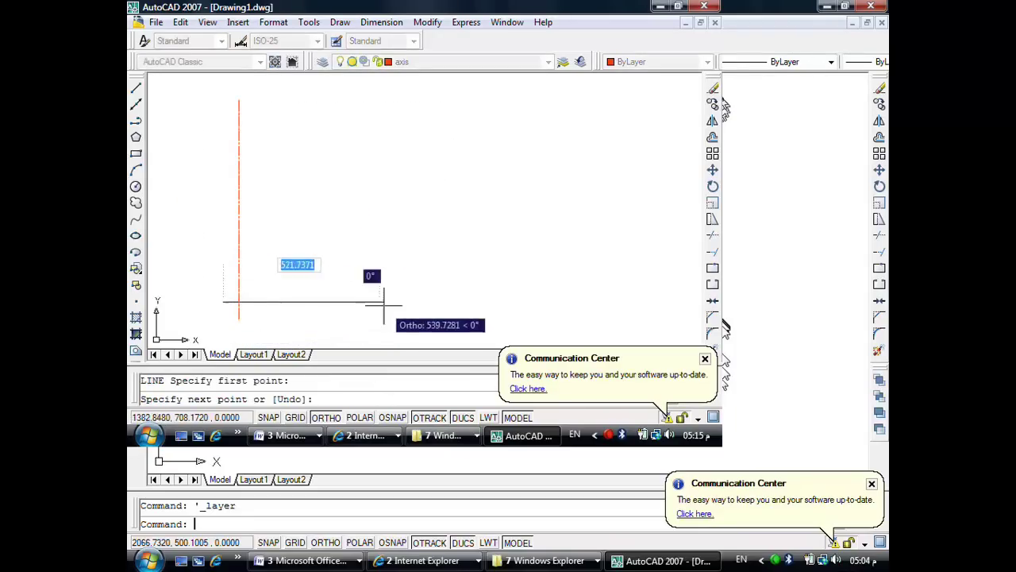
left_click(567, 307)
key("Return")
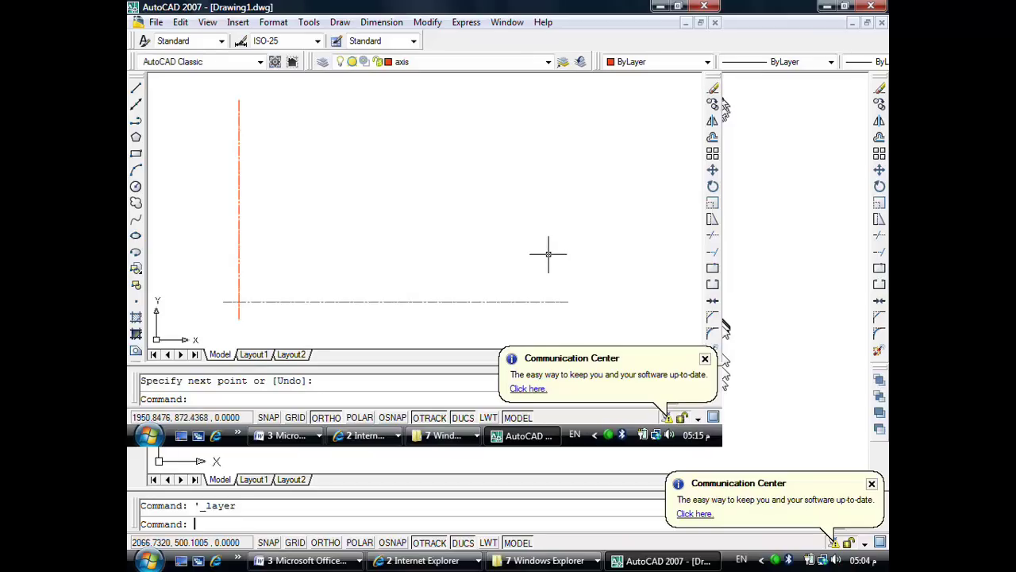
Step: Offset the left vertical axis 600 right, then the middle one 500 right
left_click(712, 137)
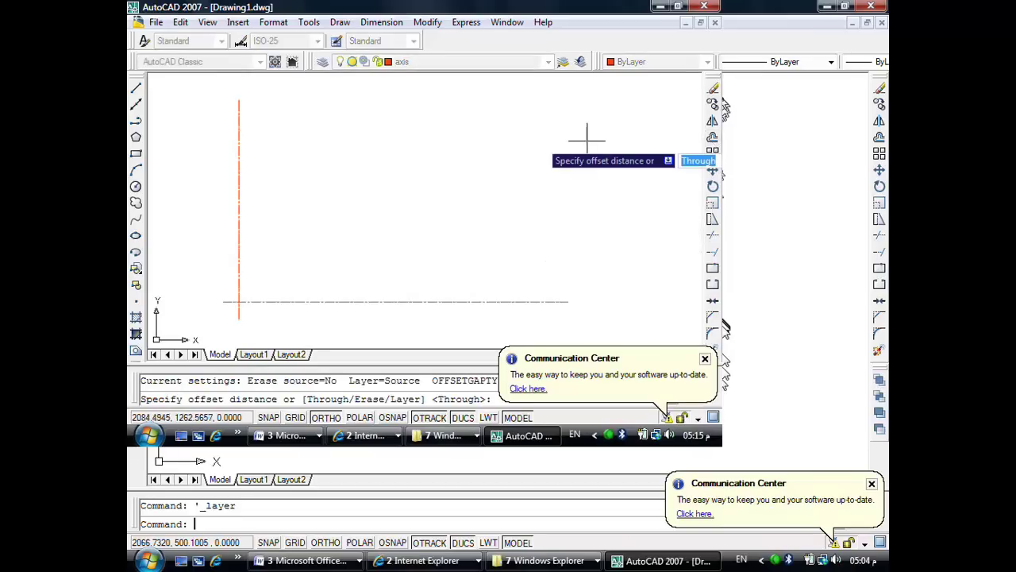
type("600")
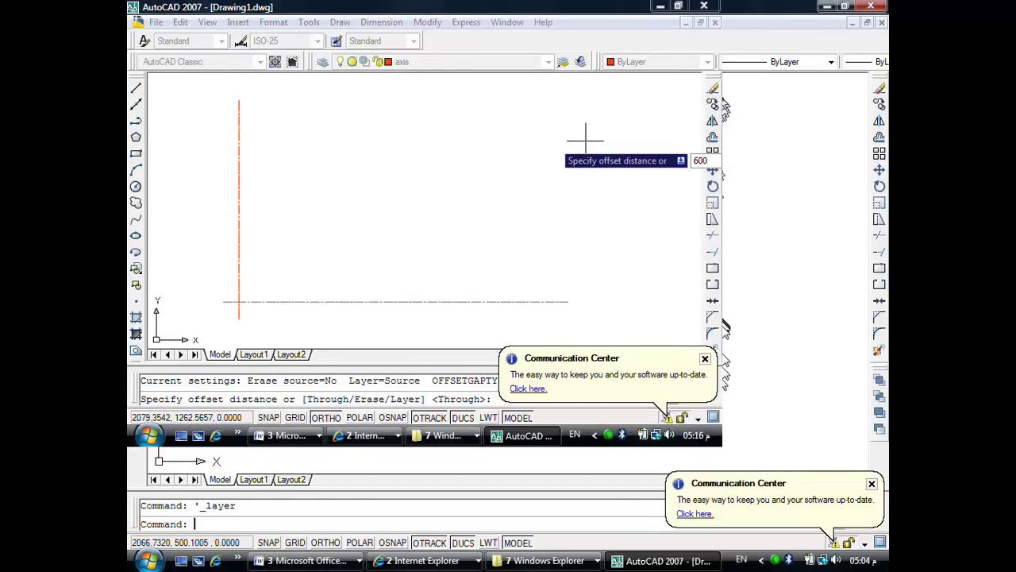
key("Return")
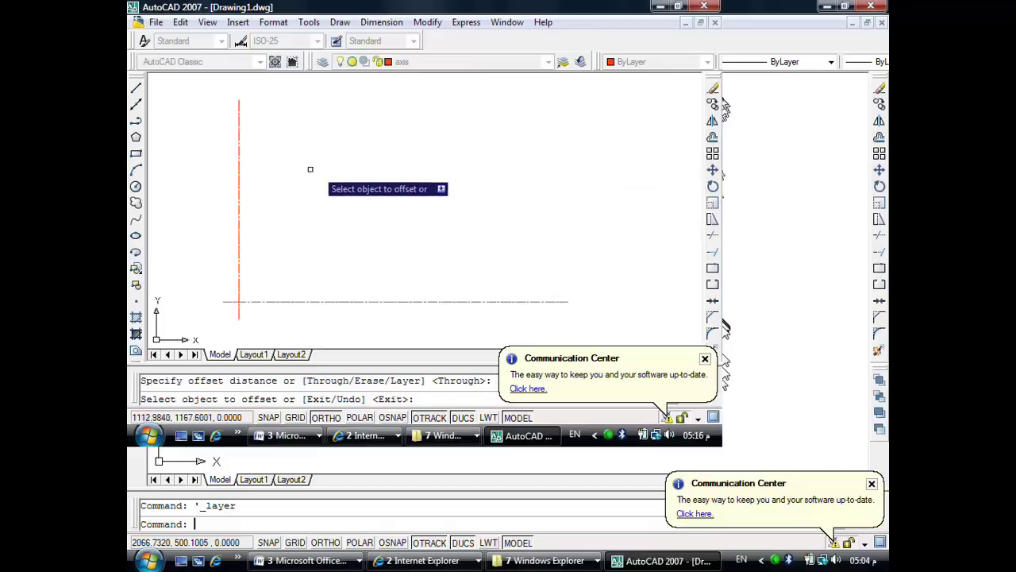
left_click(237, 150)
left_click(361, 126)
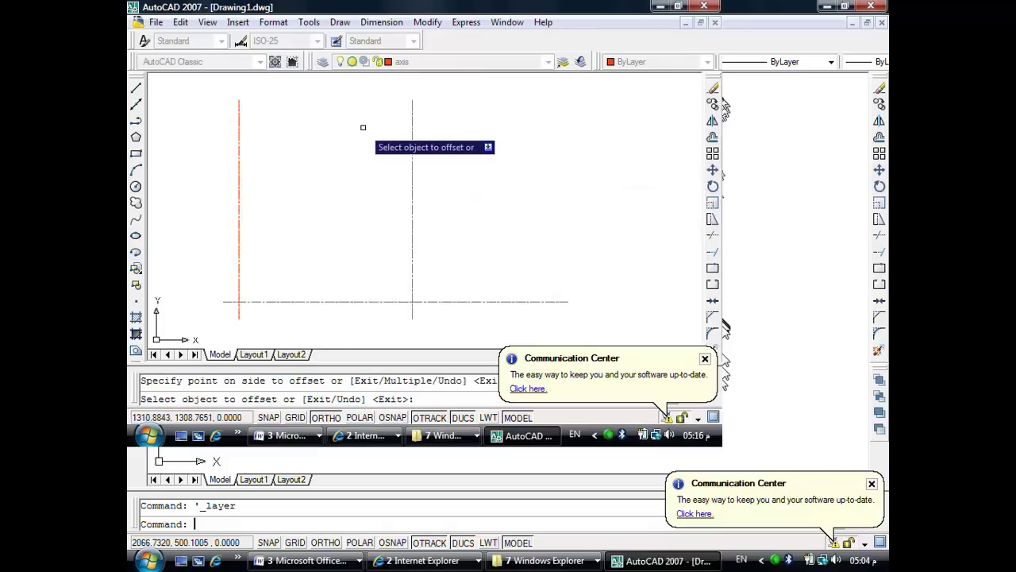
key("Return")
key("Return")
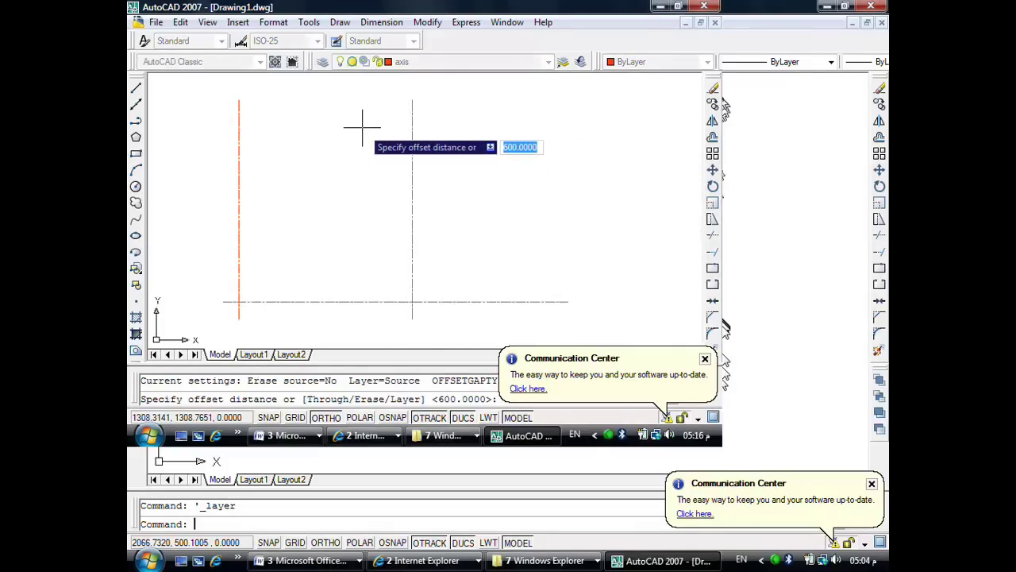
type("500")
key("Return")
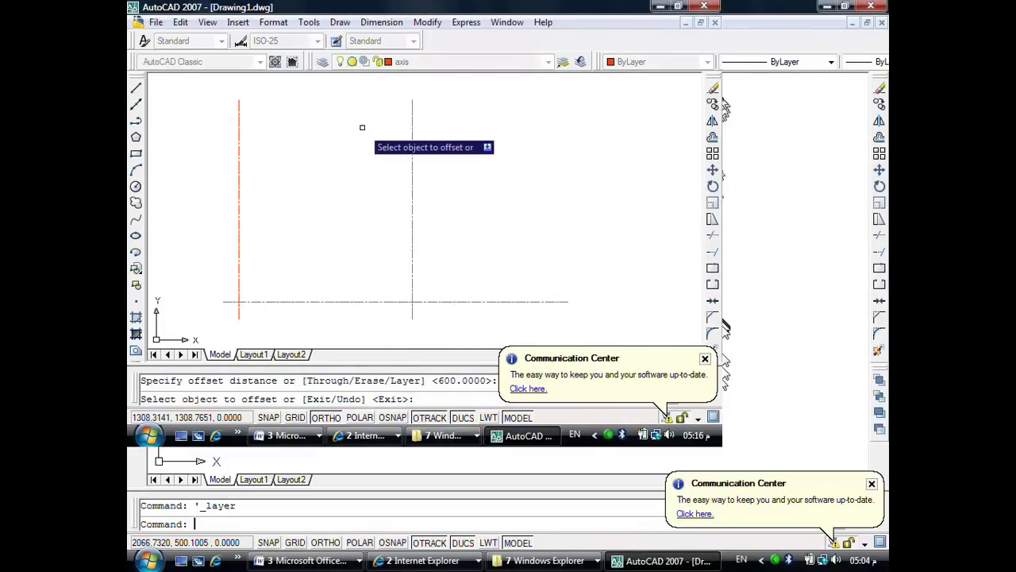
left_click(412, 135)
left_click(467, 133)
Step: Offset the base horizontal axis 400 up, then the middle one 250 up
key("Return")
key("Return")
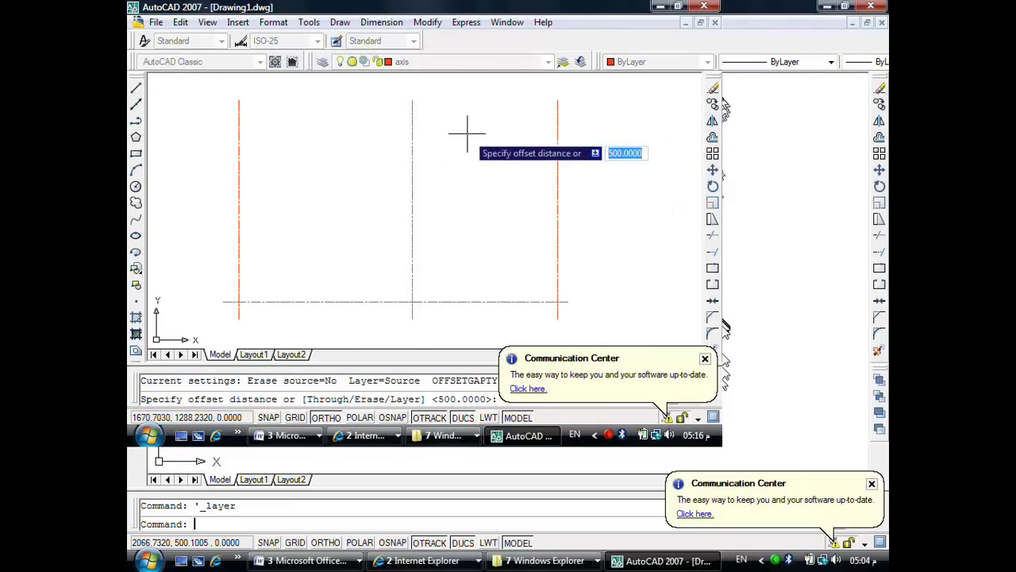
type("400")
key("Return")
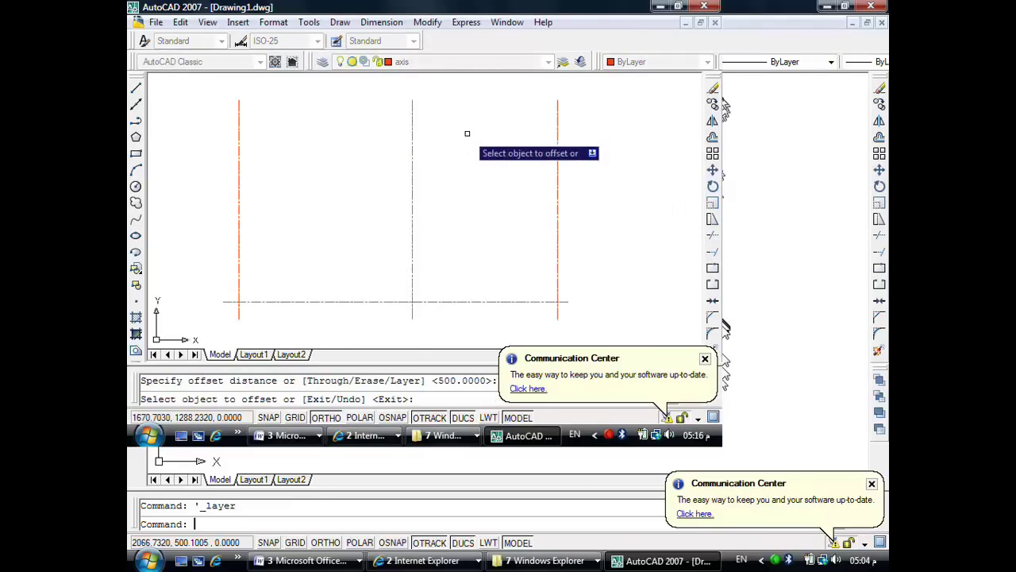
left_click(465, 301)
left_click(465, 259)
key("Return")
key("Return")
type("2")
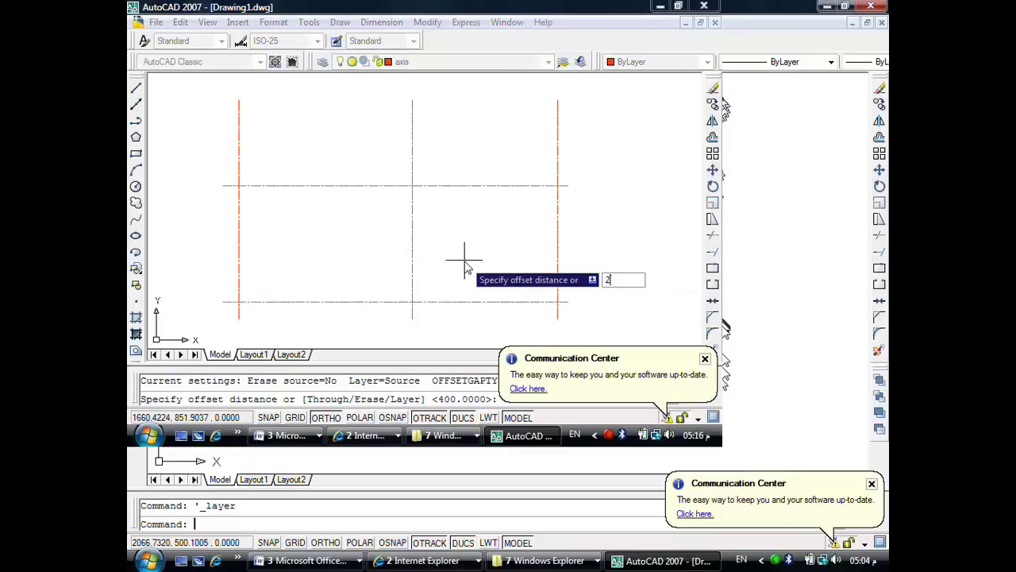
type("50")
key("Return")
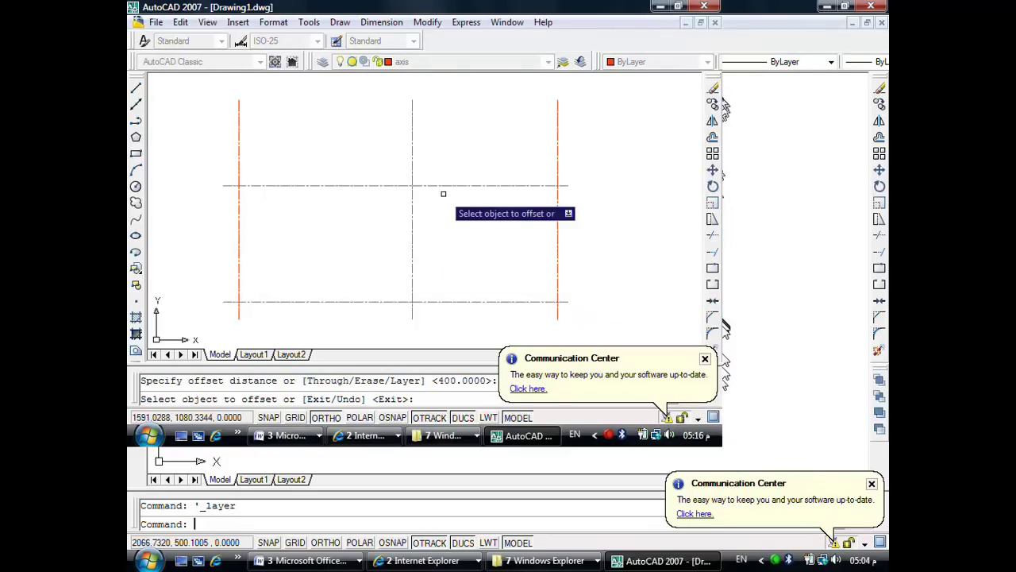
left_click(450, 185)
left_click(449, 147)
key("Return")
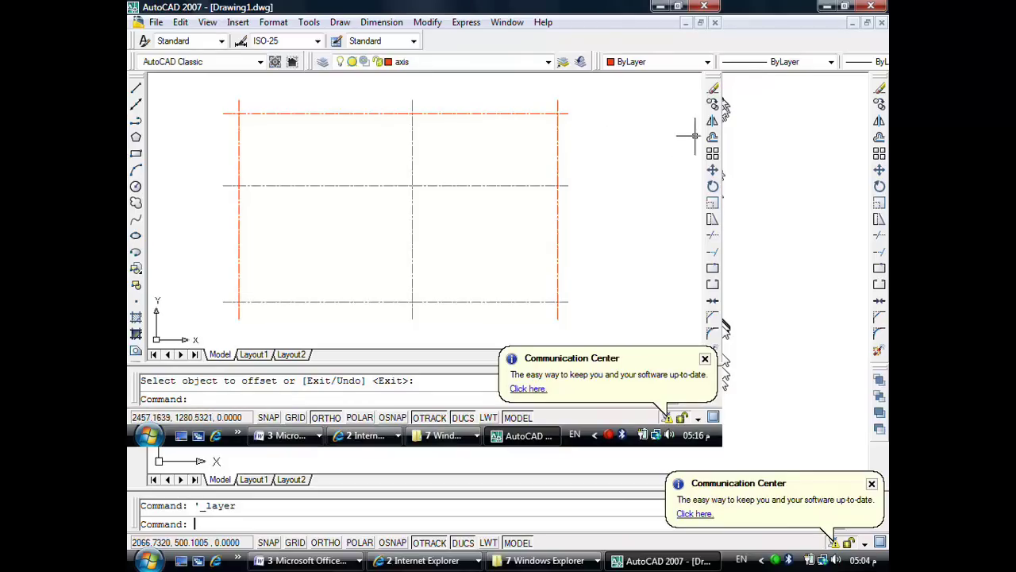
left_click(714, 136)
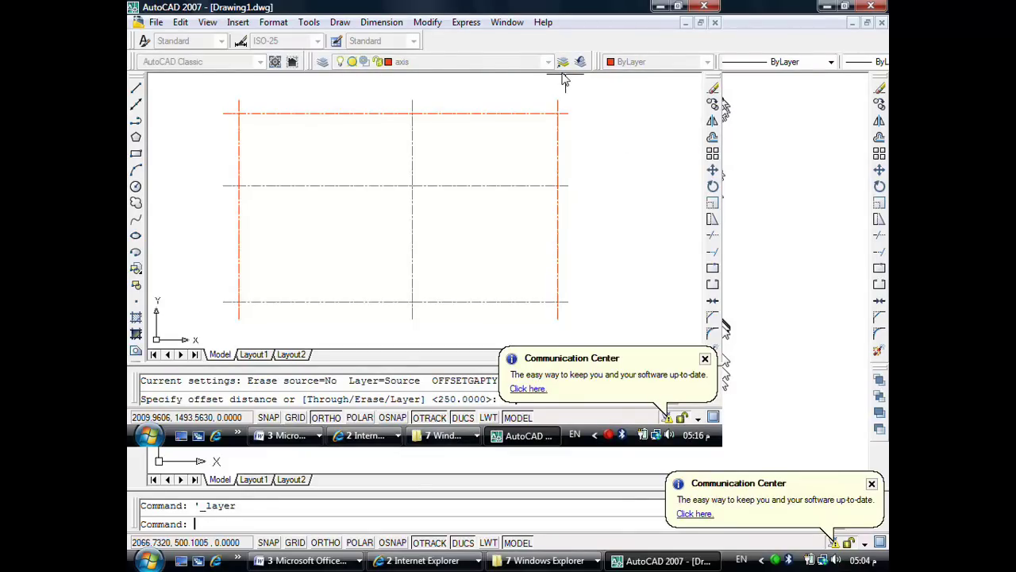
key("Return")
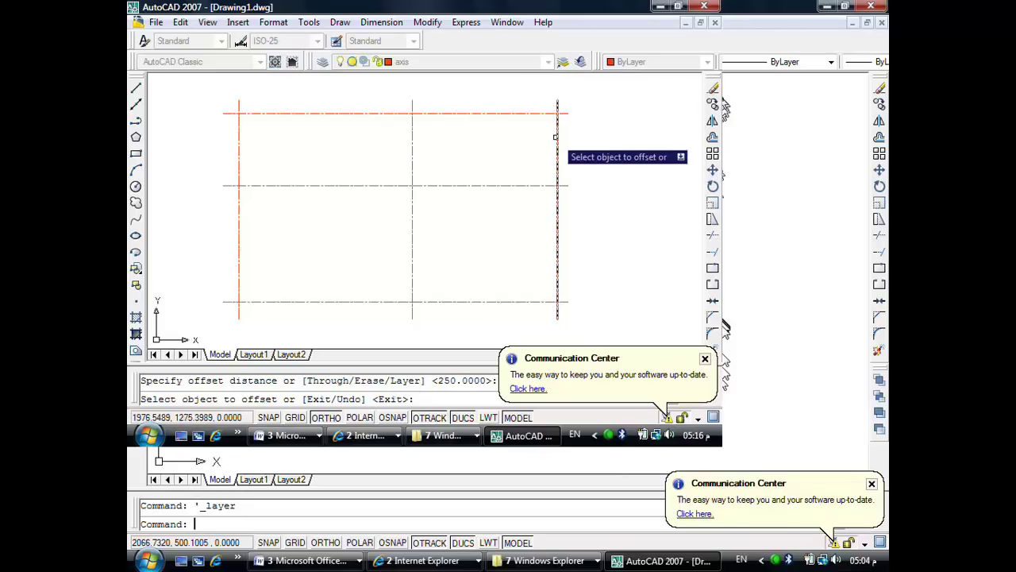
left_click(558, 145)
left_click(580, 142)
left_click(557, 159)
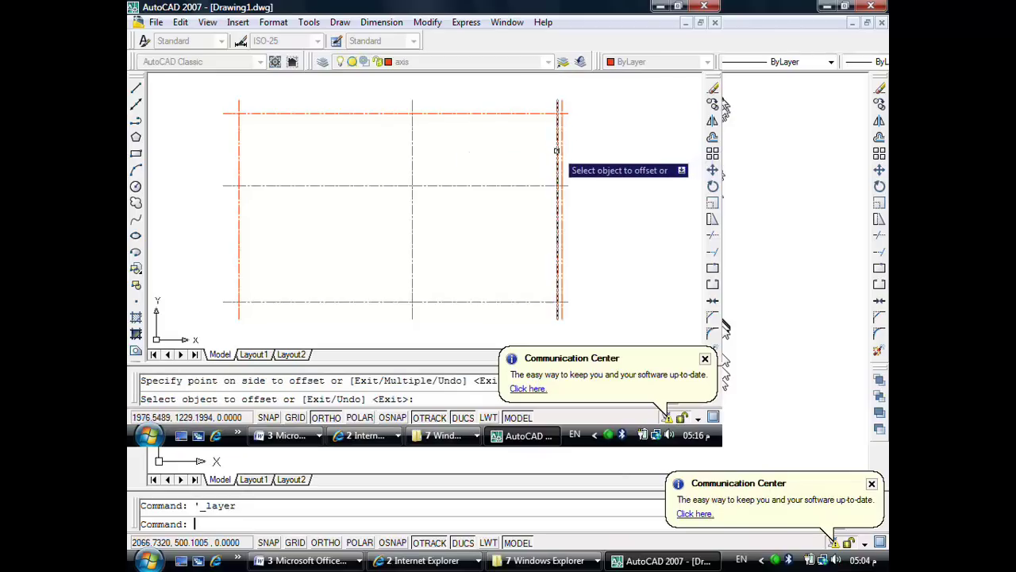
left_click(534, 147)
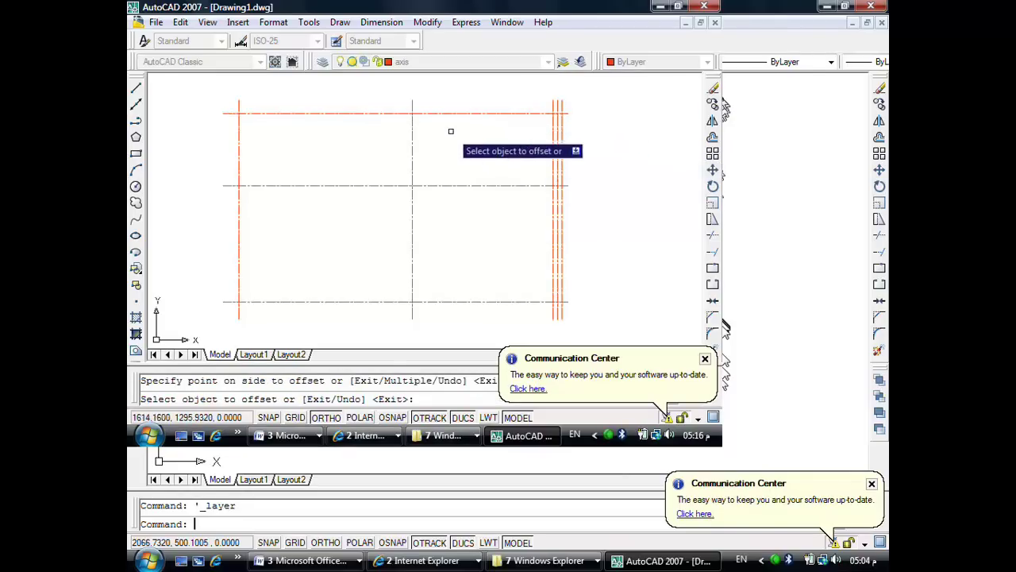
left_click(412, 147)
left_click(417, 146)
left_click(417, 146)
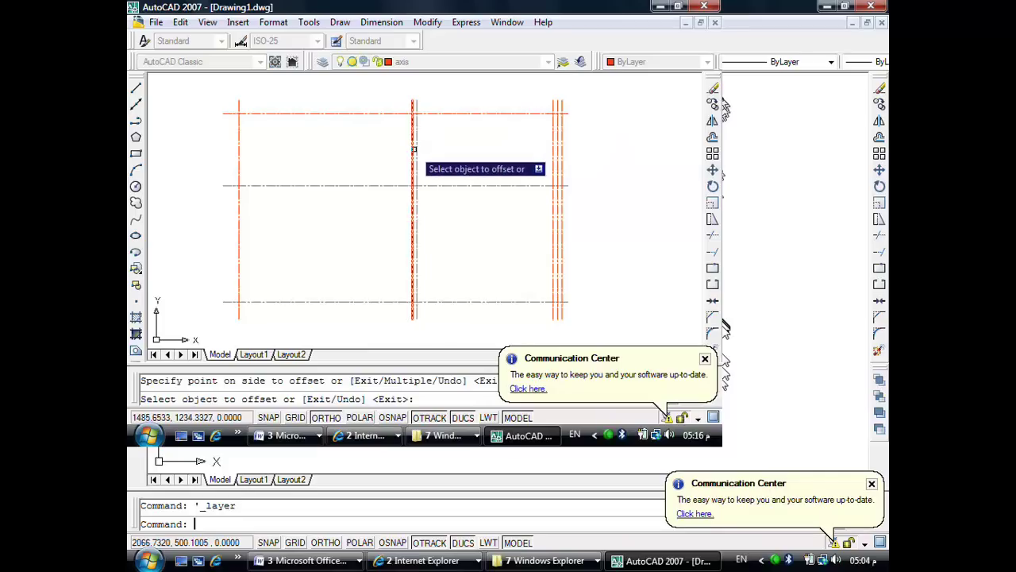
left_click(391, 150)
key("Escape")
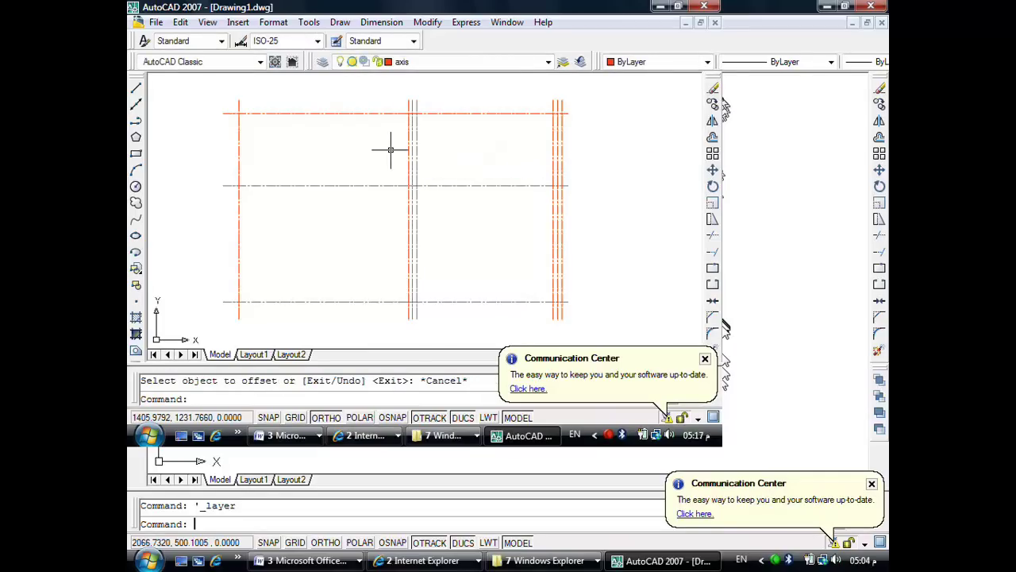
type("u")
key("ctrl+z")
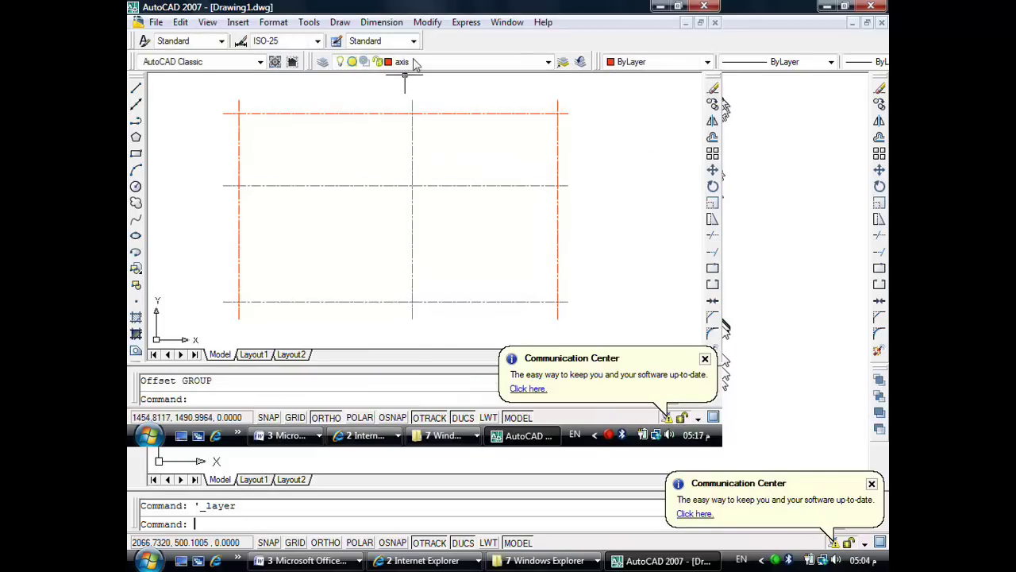
left_click(414, 64)
Step: Make wall current and offset the vertical axes by 14 to form wall lines
left_click(424, 124)
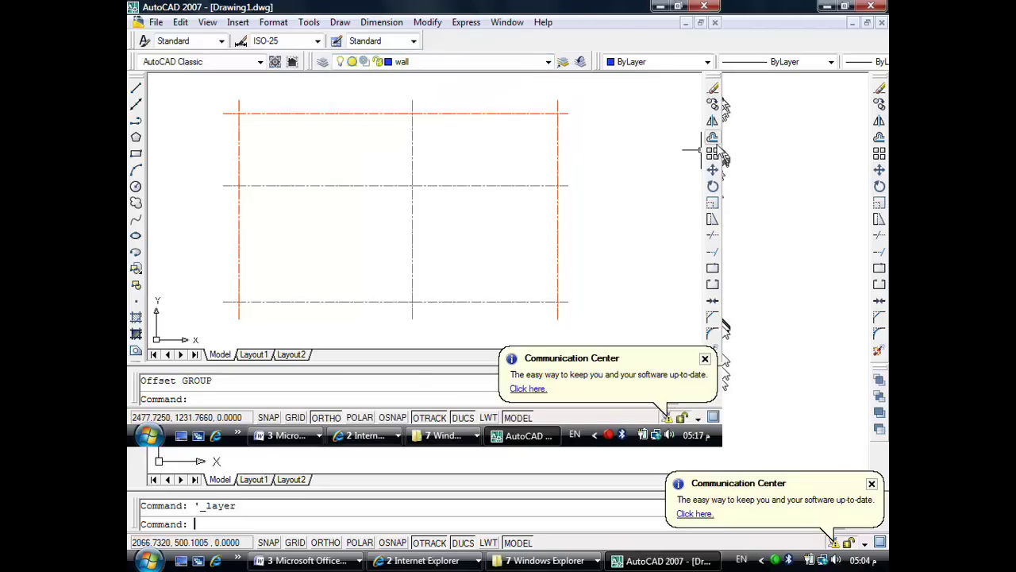
left_click(714, 140)
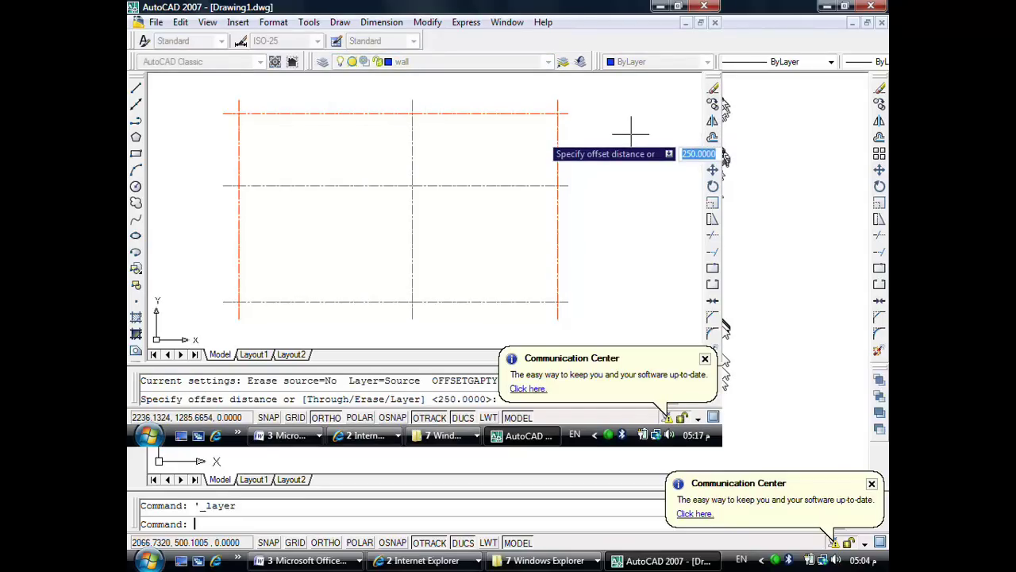
type("14")
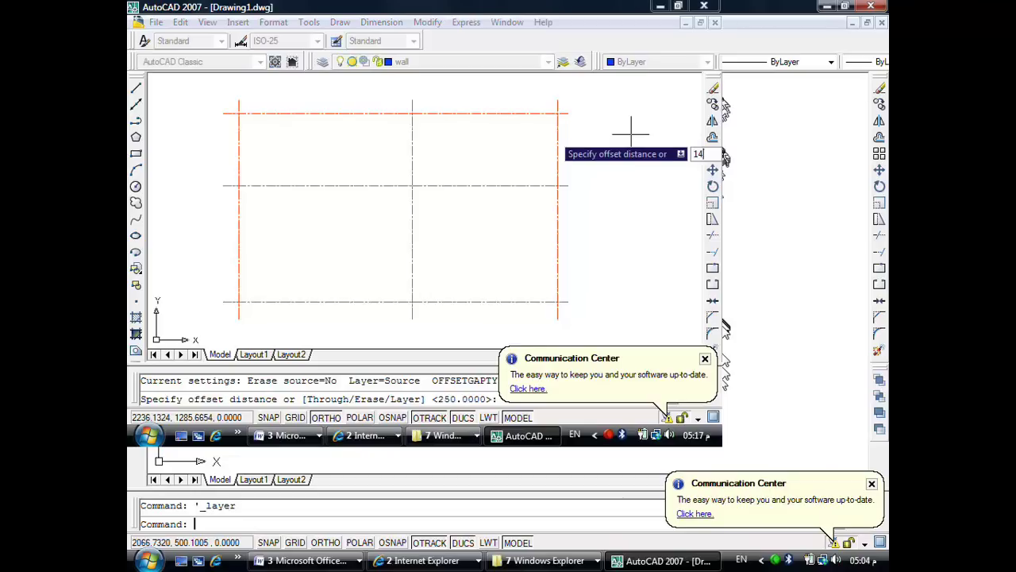
key("Return")
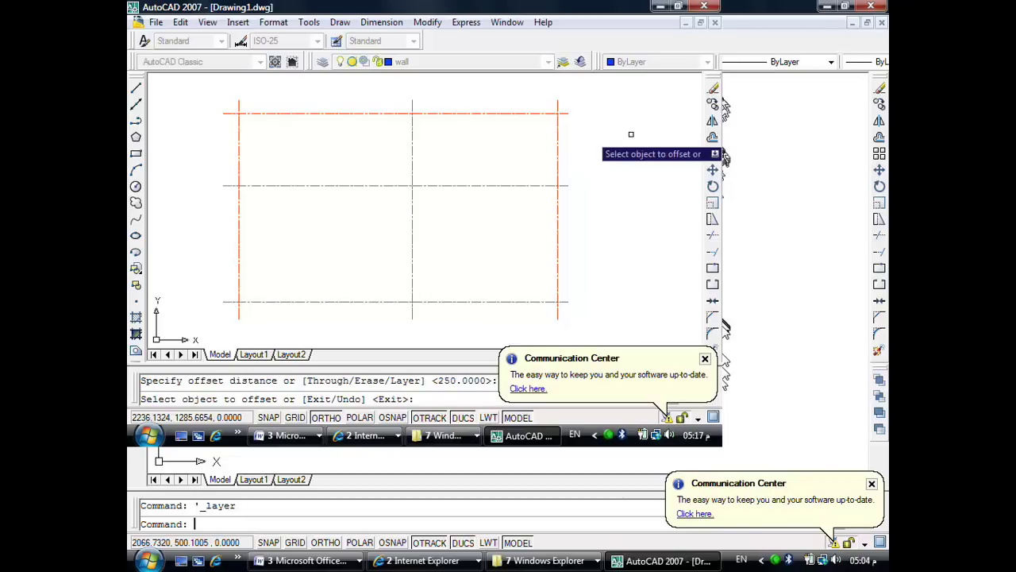
left_click(558, 145)
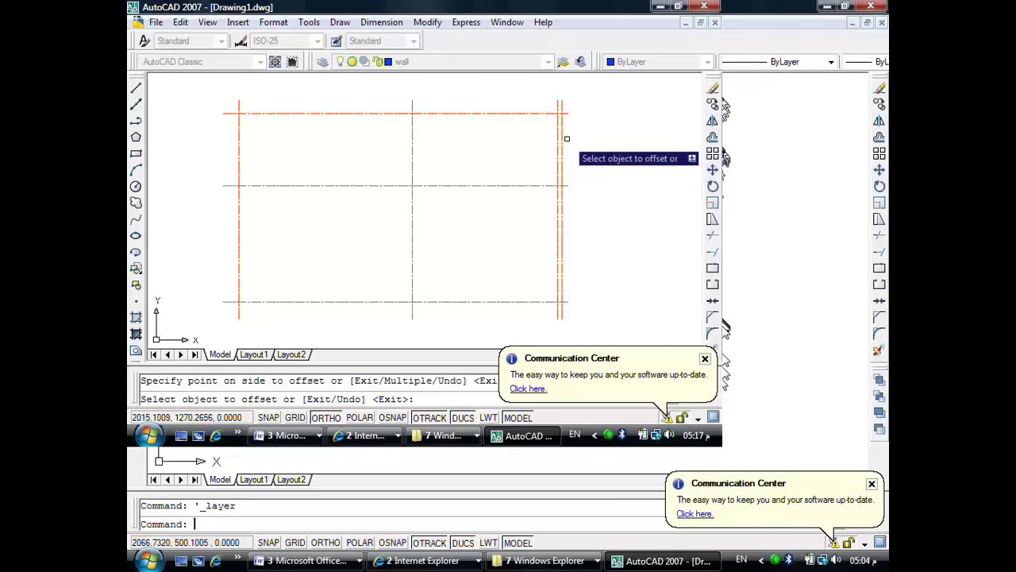
left_click(558, 163)
left_click(476, 163)
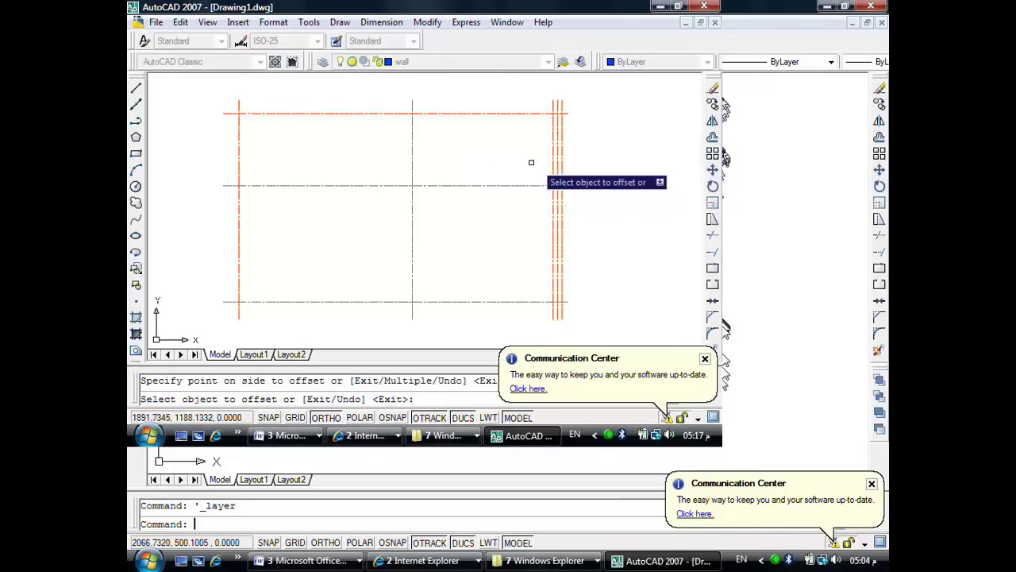
left_click(414, 162)
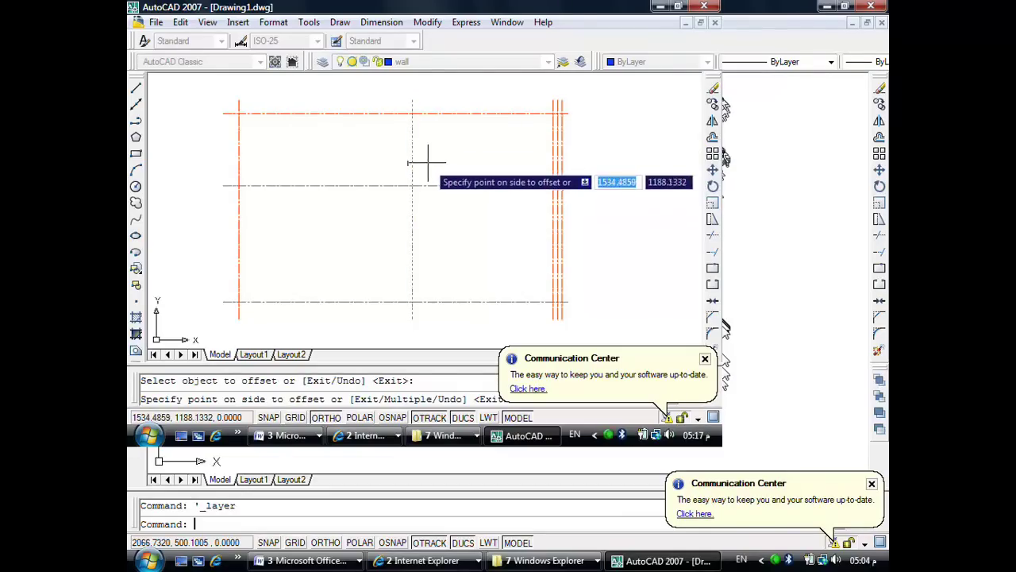
left_click(419, 164)
left_click(239, 155)
left_click(256, 156)
left_click(240, 163)
left_click(234, 164)
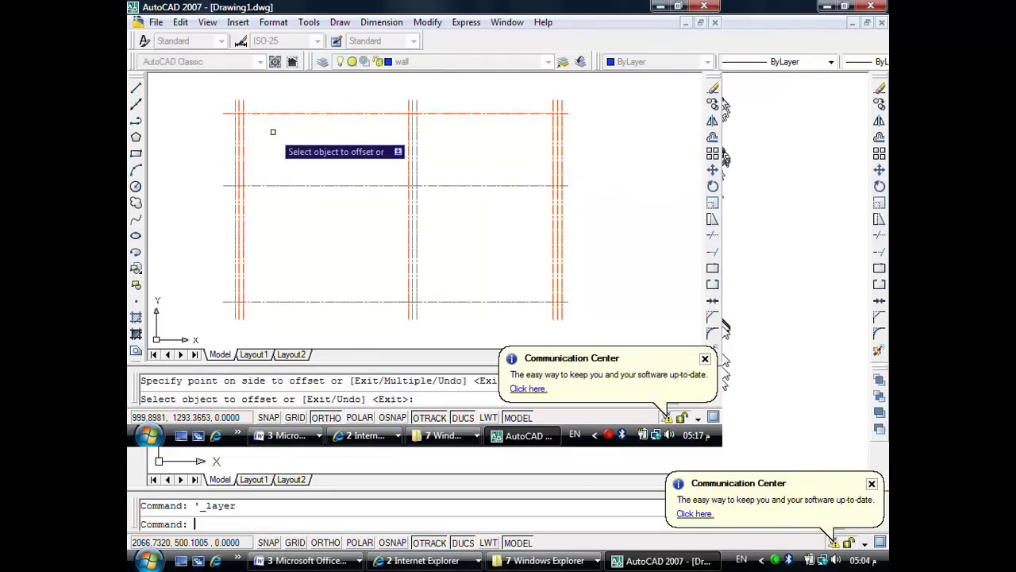
Step: Offset the top and middle horizontal axes 14 to both sides
left_click(281, 115)
left_click(273, 102)
left_click(278, 112)
left_click(279, 123)
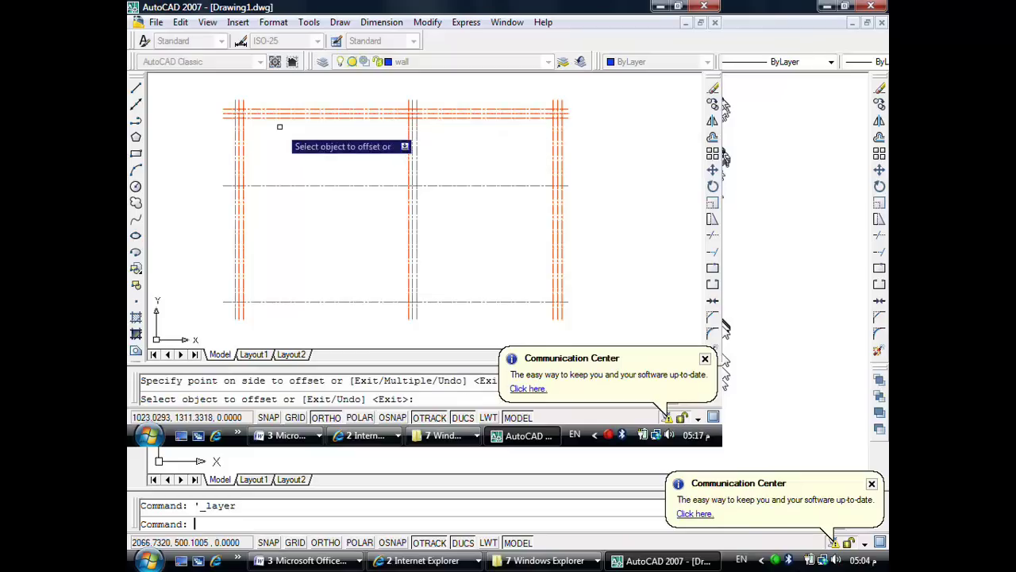
left_click(291, 186)
left_click(291, 170)
left_click(286, 186)
left_click(296, 208)
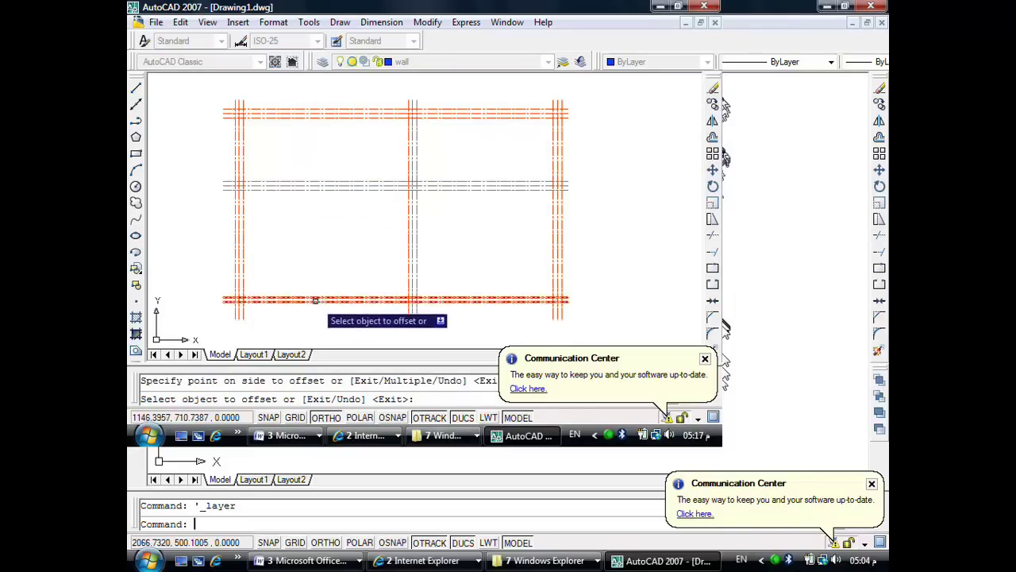
Step: End the OFFSET command once all axes are flanked by wall lines
key("Return")
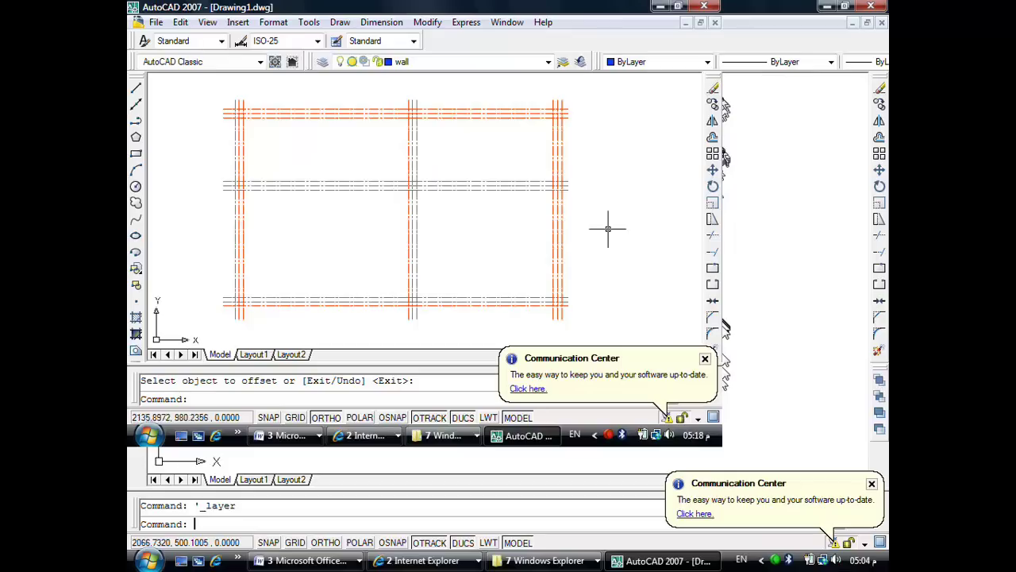
Step: End the offset command and move the top line onto the wall layer
key("Return")
left_click(522, 118)
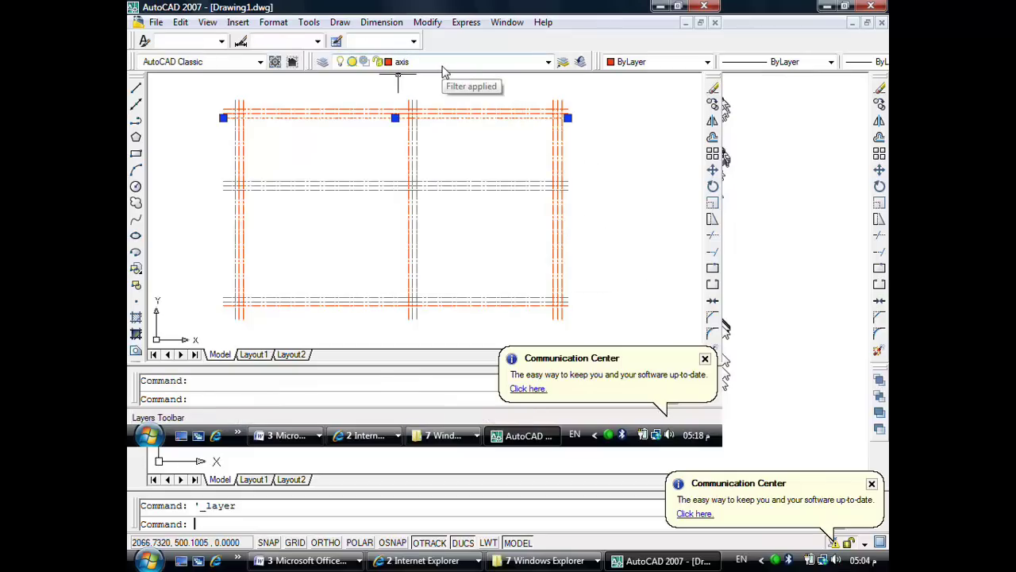
key("Escape")
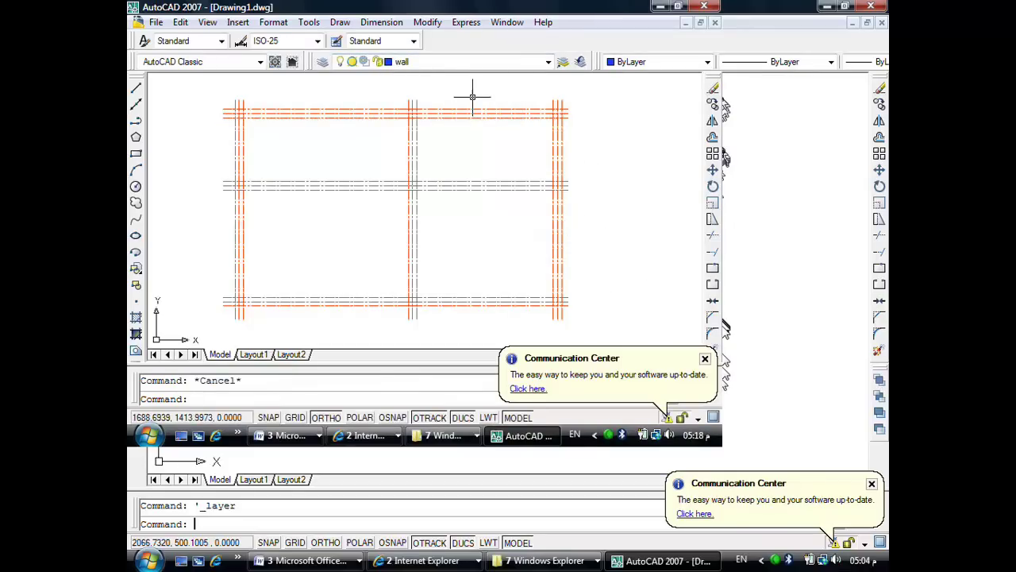
left_click(471, 118)
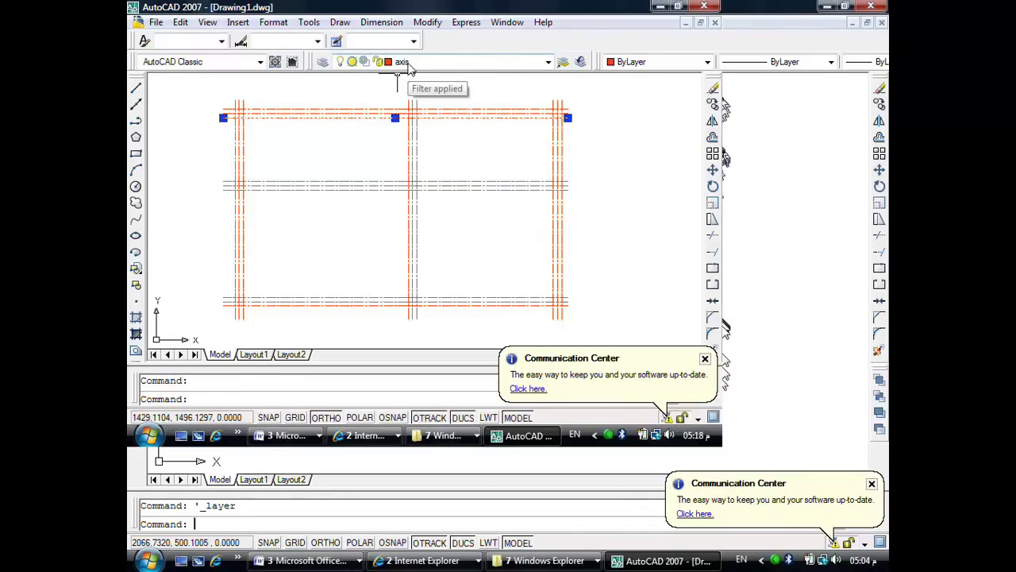
left_click(547, 66)
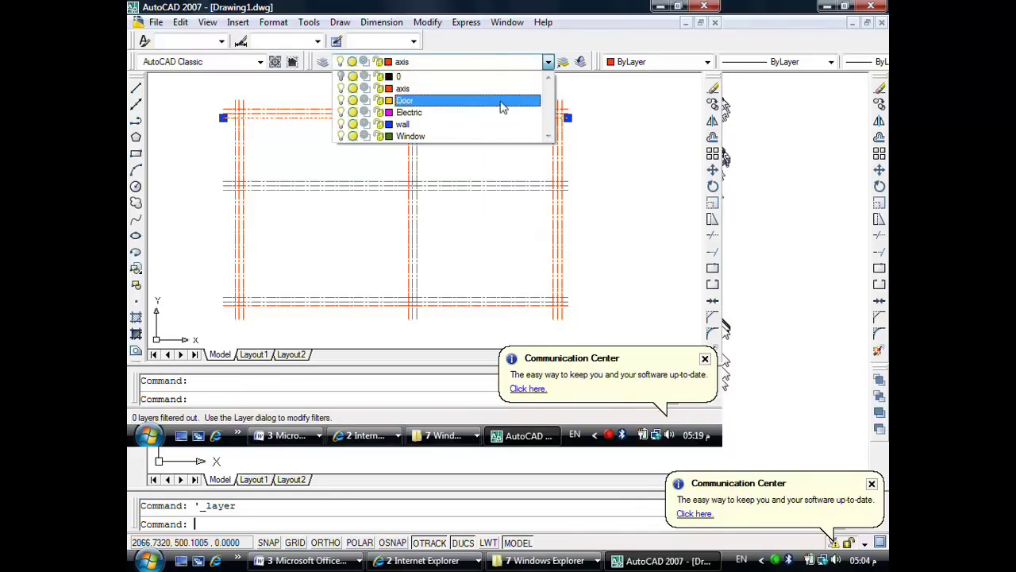
left_click(488, 124)
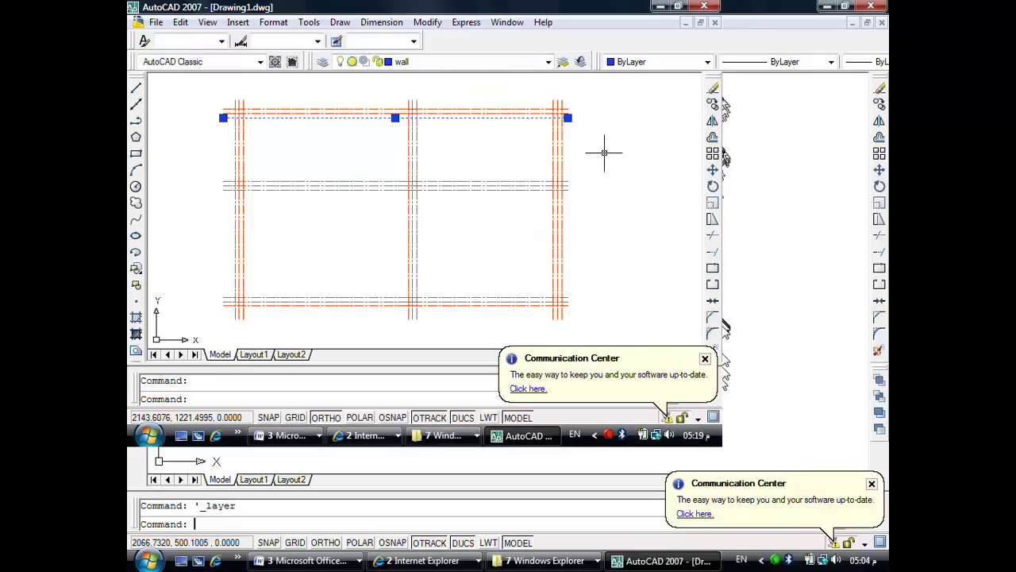
key("Escape")
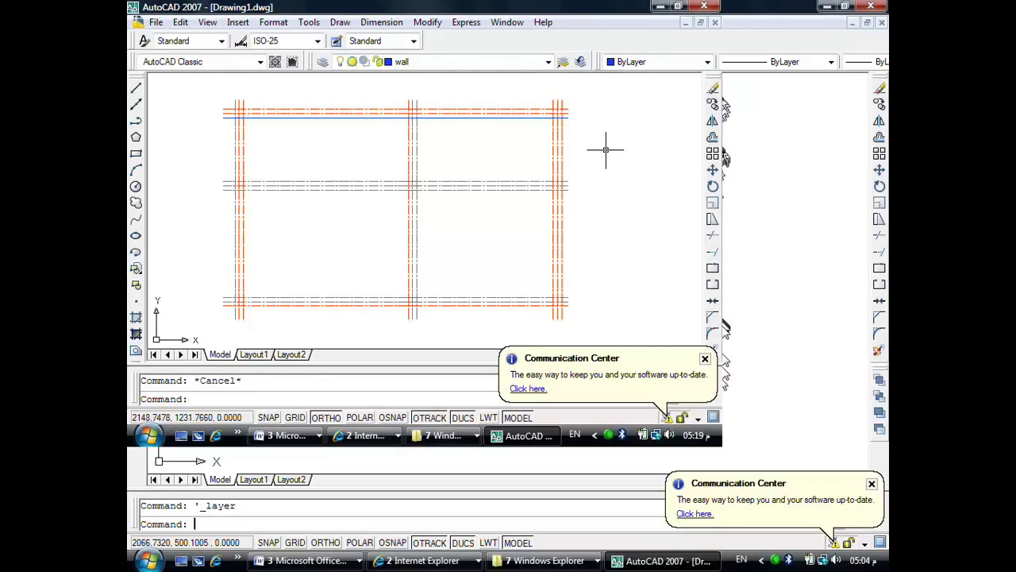
type("u")
Step: Undo that layer change and put the line along the top axis on the wall layer instead
key("ctrl+z")
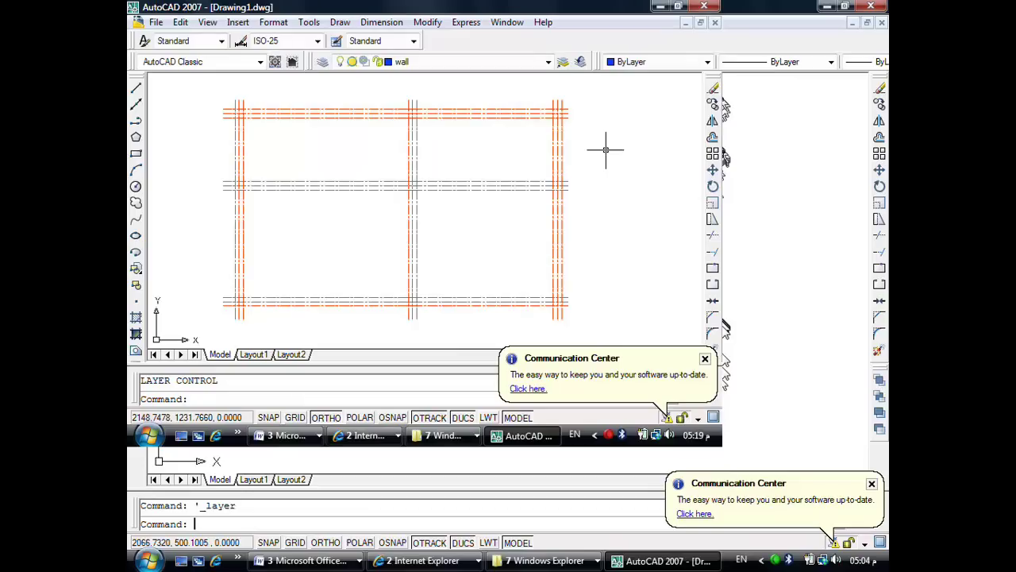
left_click(516, 118)
left_click(501, 62)
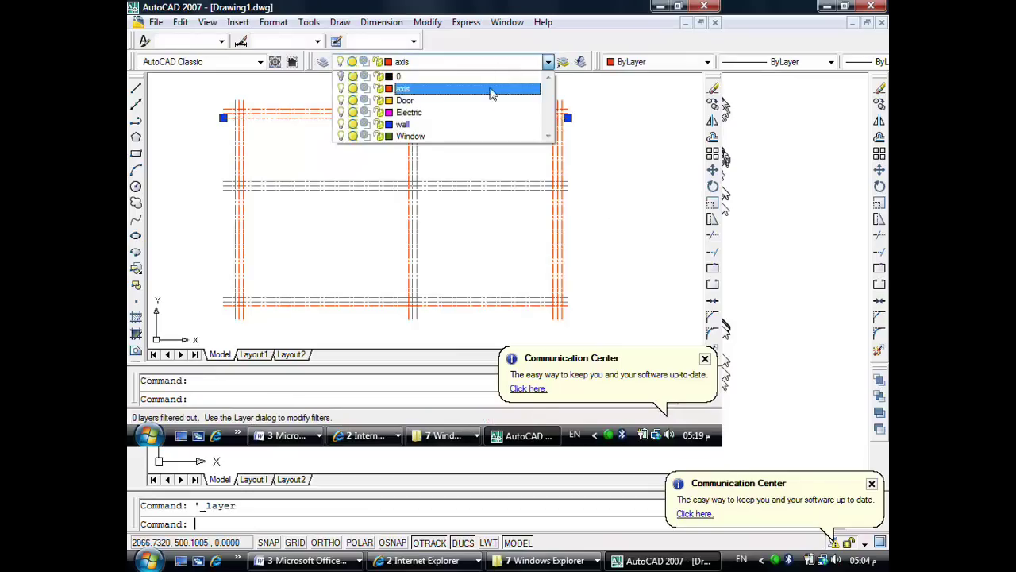
left_click(477, 124)
key("Escape")
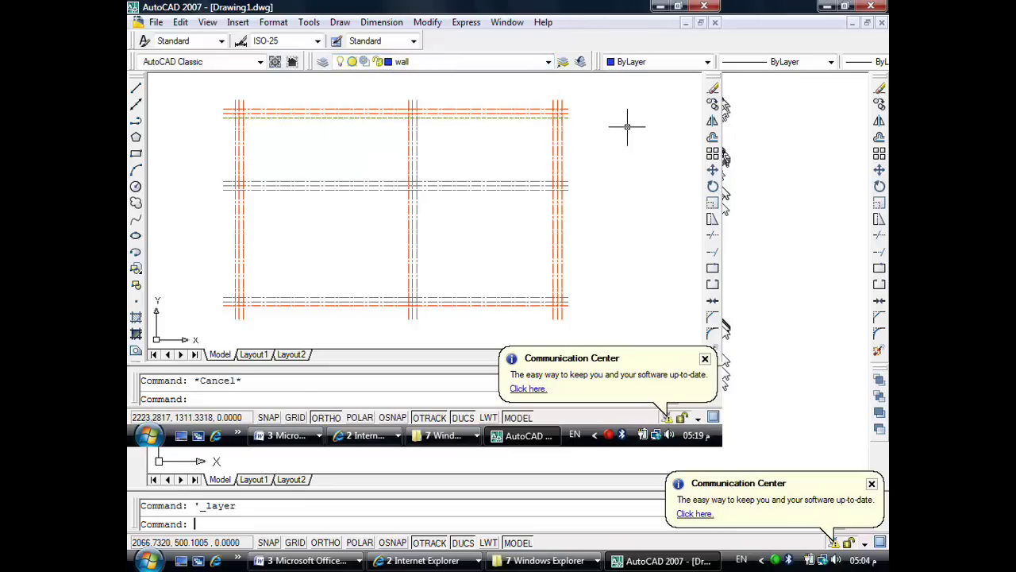
Step: Window-select the top line and reassign it to the wall layer so it shows blue
left_click(509, 121)
left_click(503, 117)
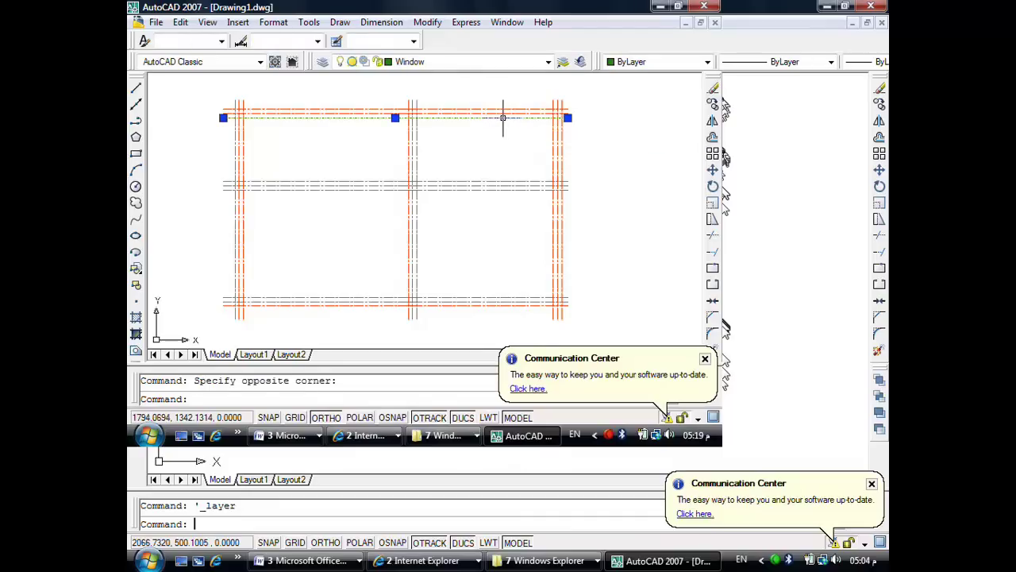
left_click(464, 61)
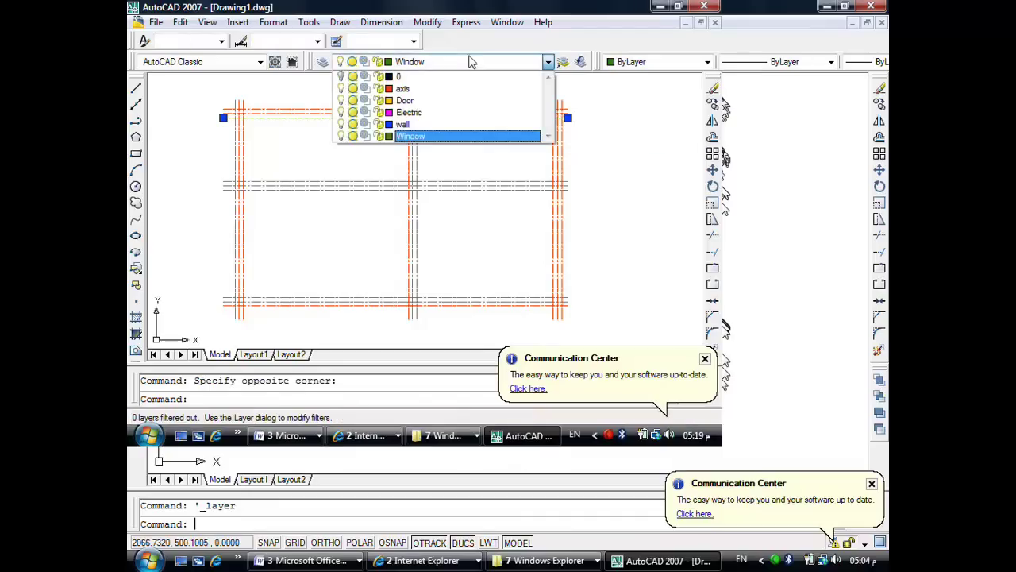
left_click(443, 126)
key("Escape")
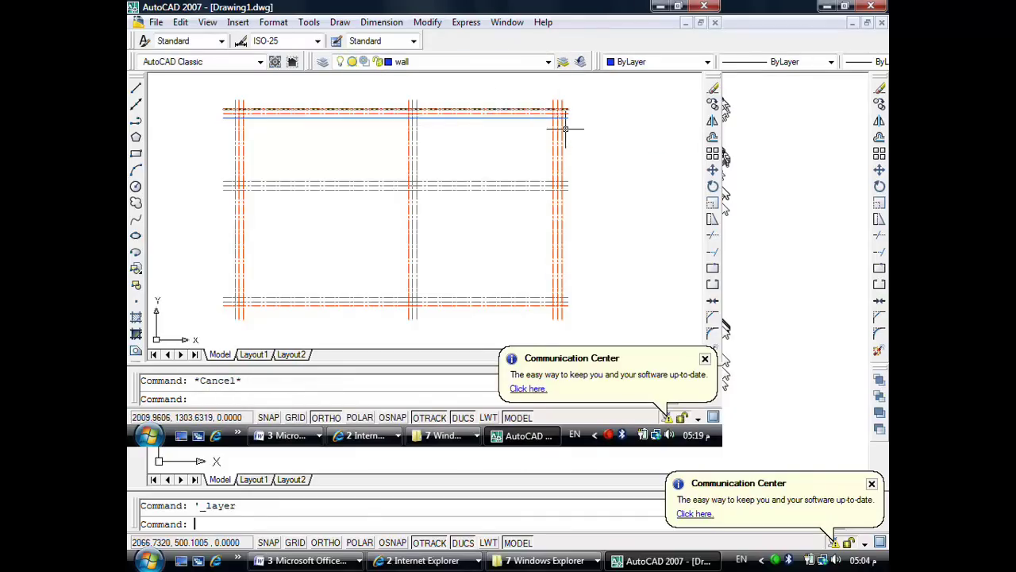
Step: Select the top, right and middle axis lines, then clear the selection
left_click(547, 109)
left_click(558, 131)
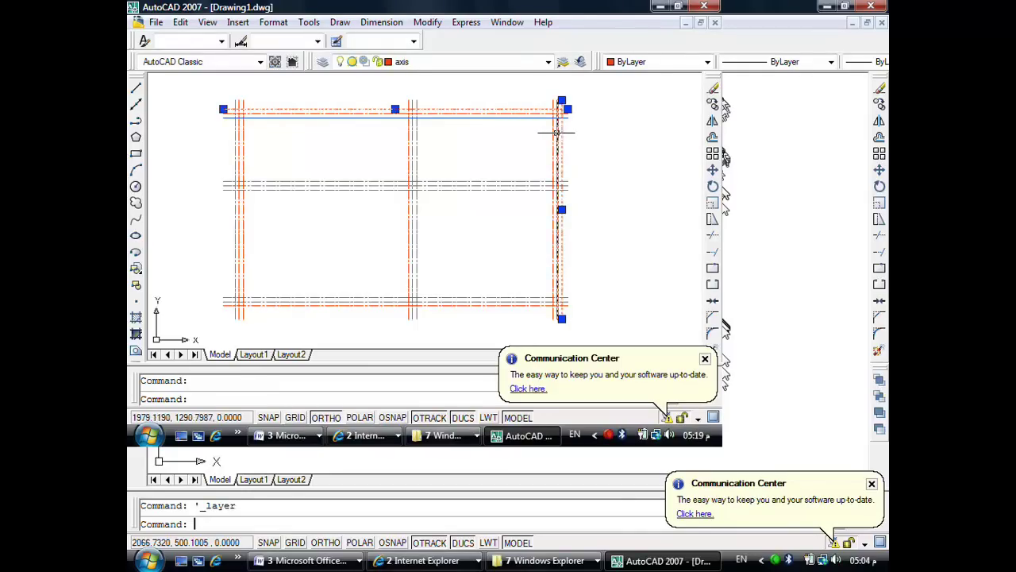
left_click(520, 180)
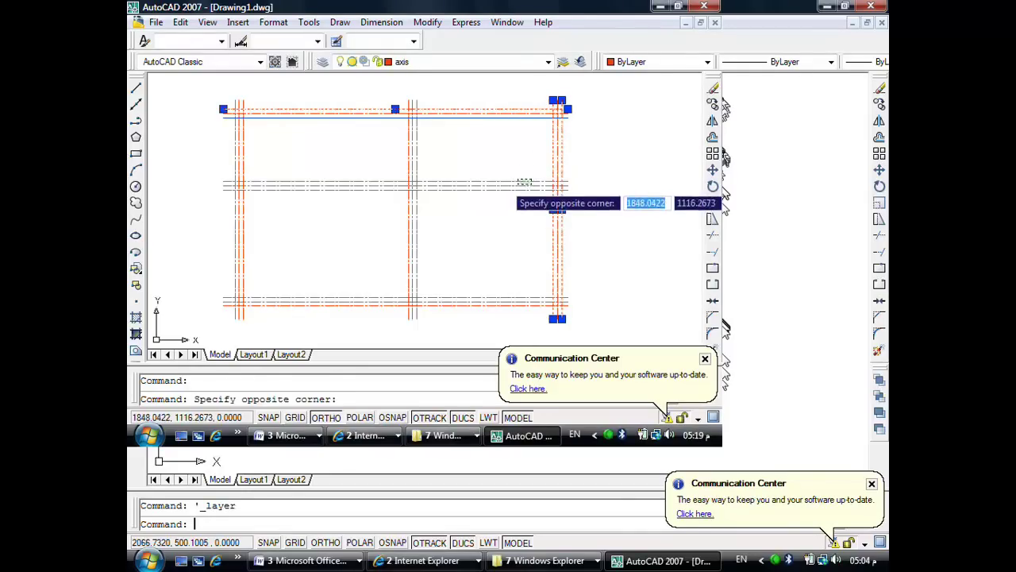
left_click(517, 193)
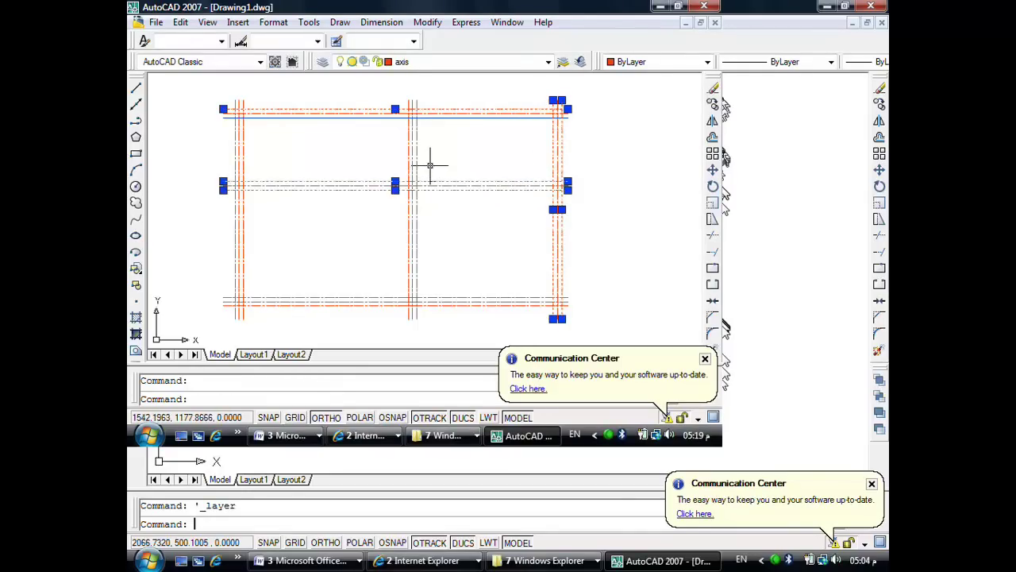
key("Escape")
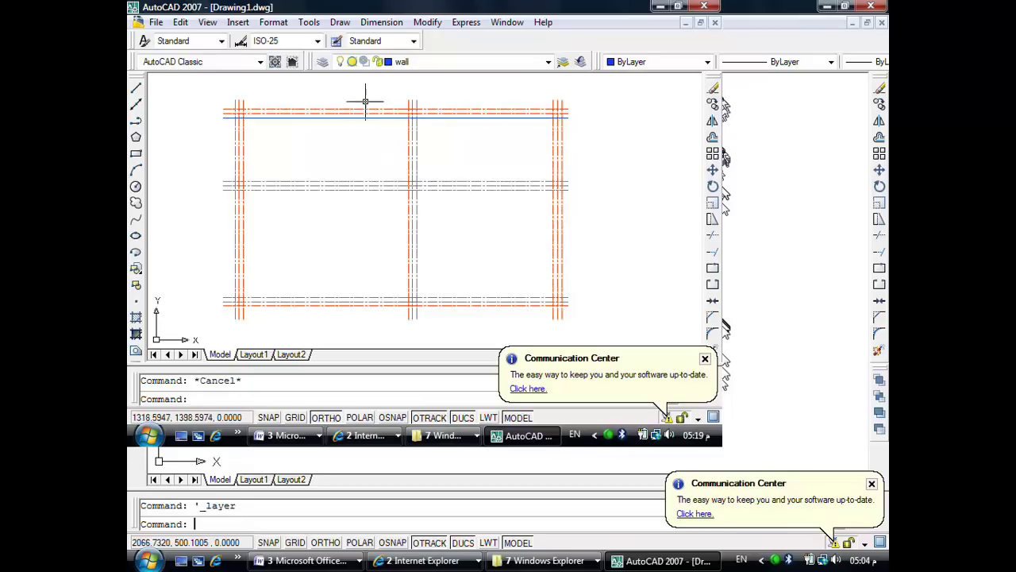
left_click(208, 24)
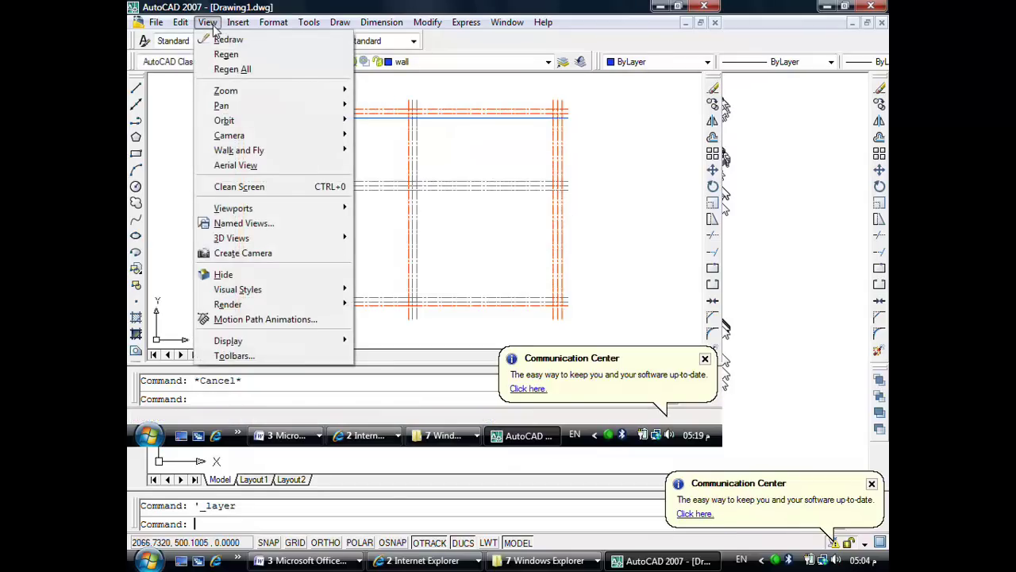
left_click(208, 24)
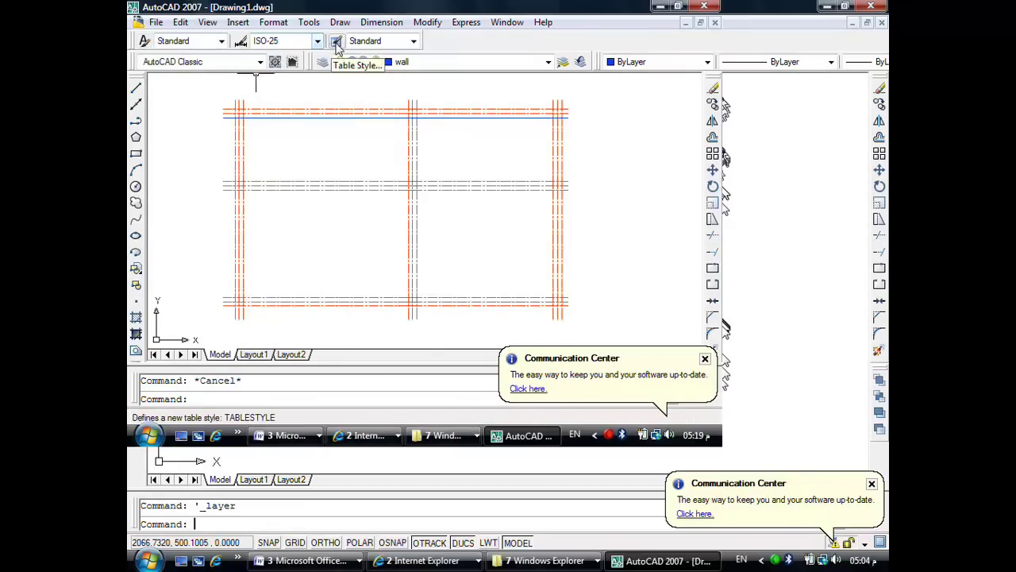
left_click(207, 24)
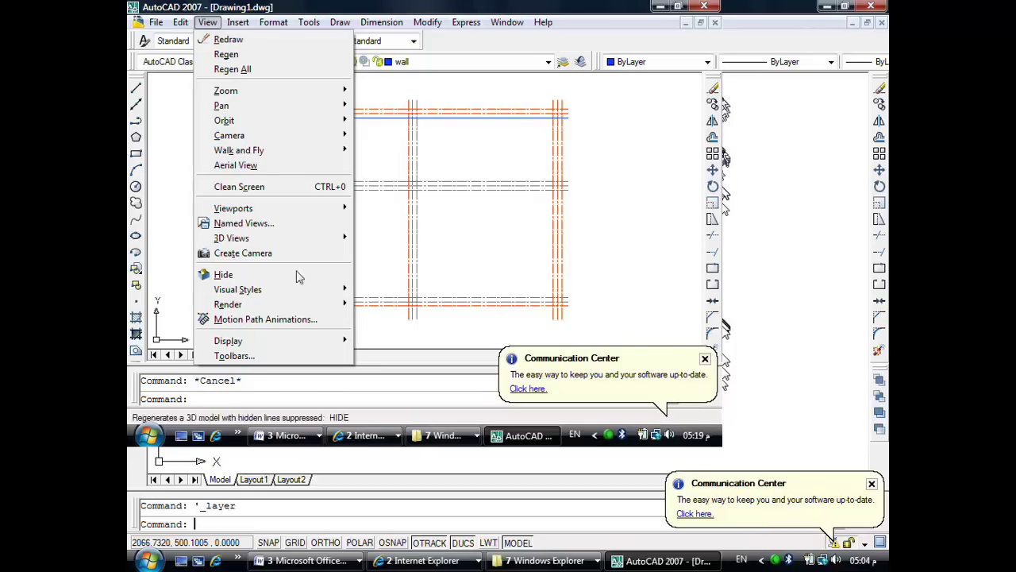
left_click(327, 356)
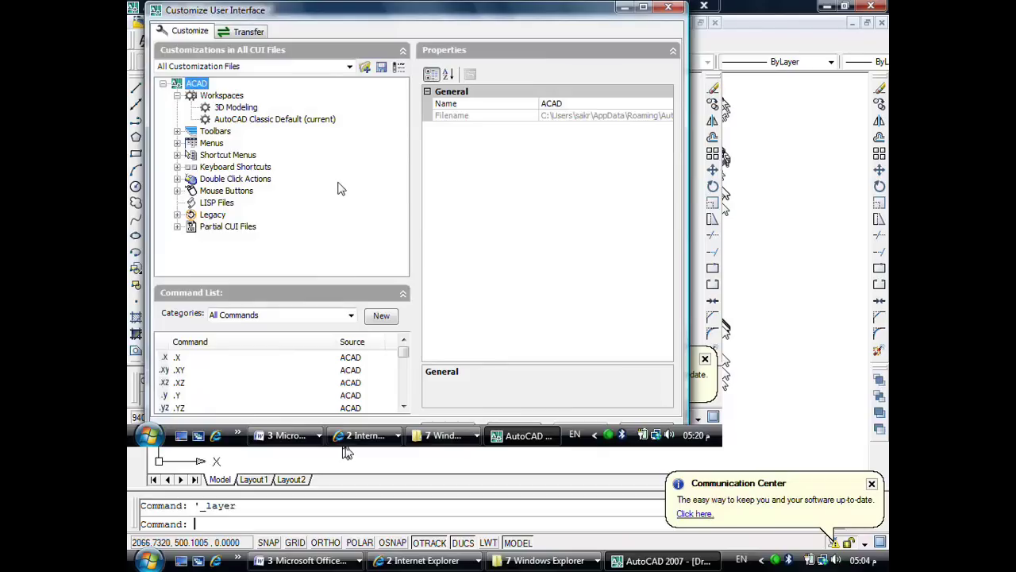
left_click(176, 131)
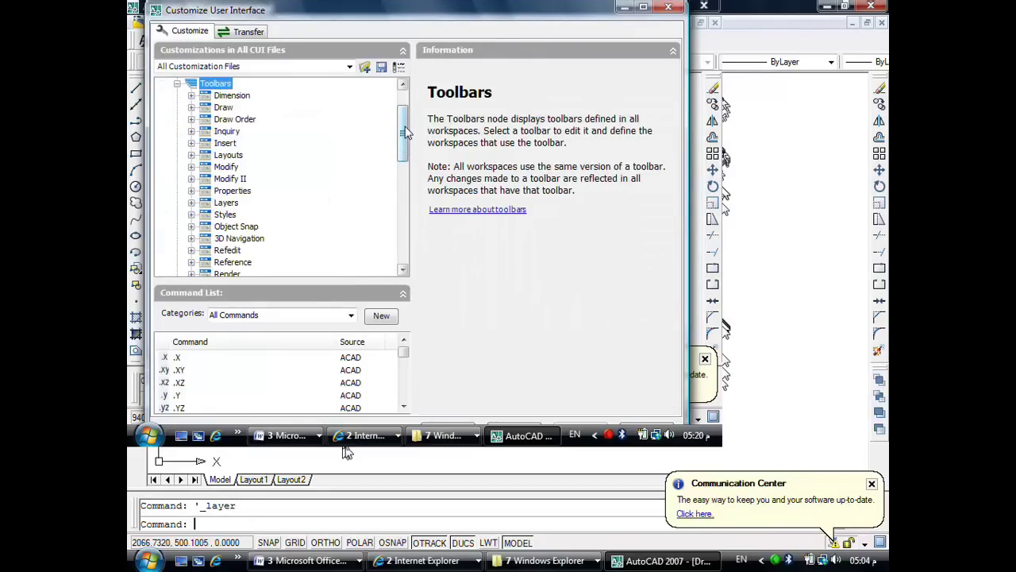
left_click_drag(405, 132, 404, 175)
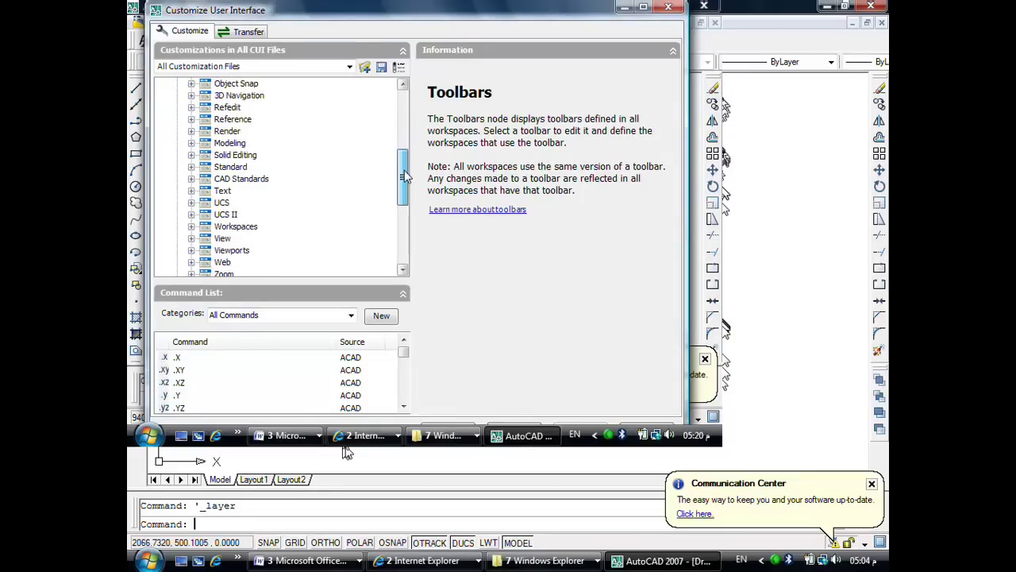
left_click(192, 169)
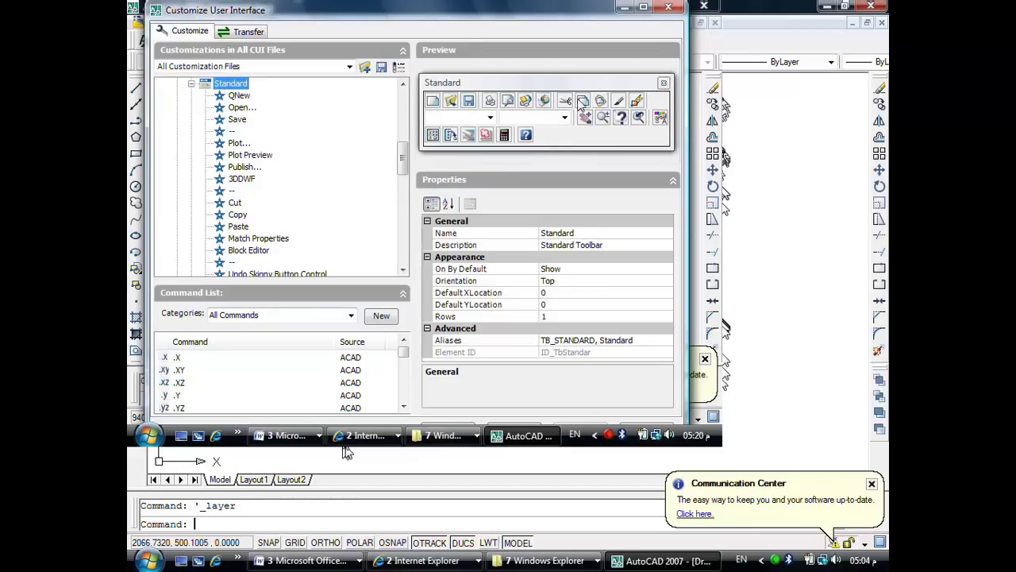
left_click(664, 84)
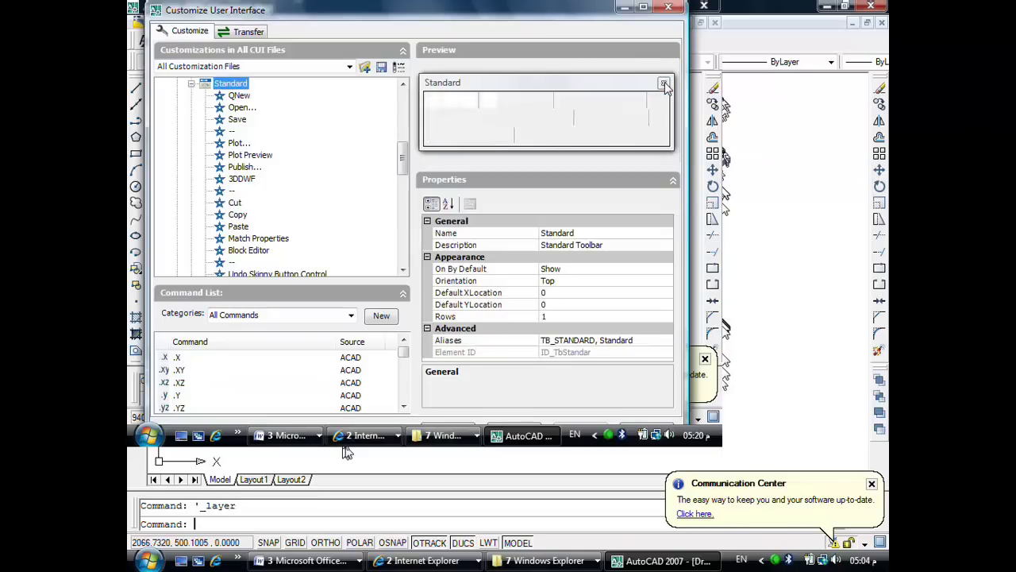
left_click(191, 84)
left_click(669, 8)
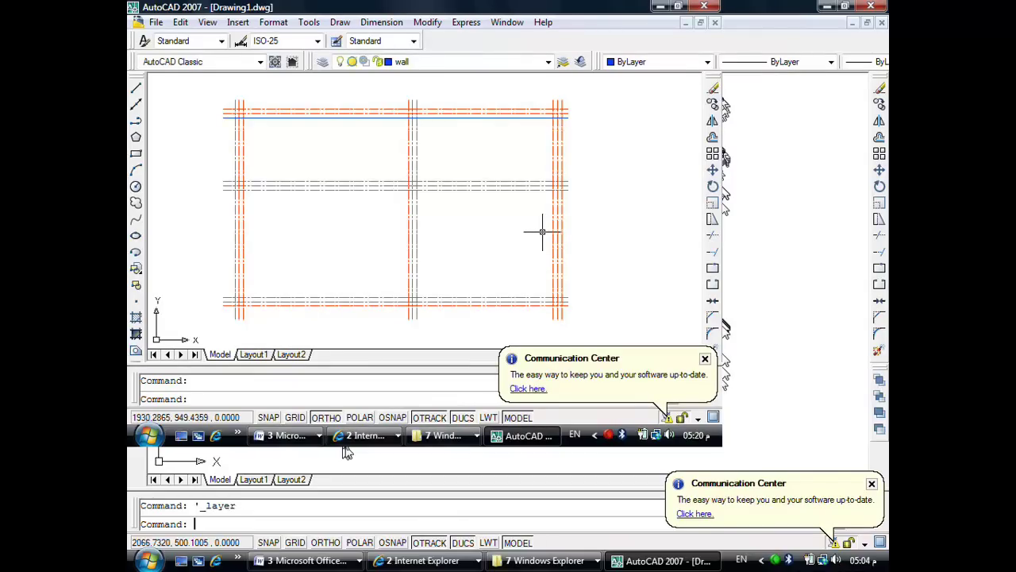
left_click(395, 64)
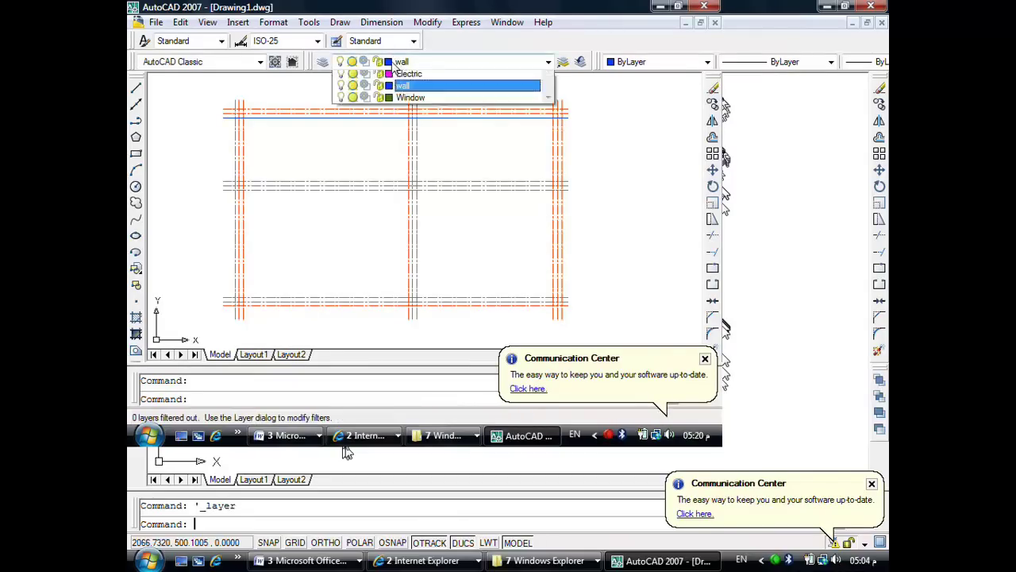
left_click(352, 94)
left_click(356, 177)
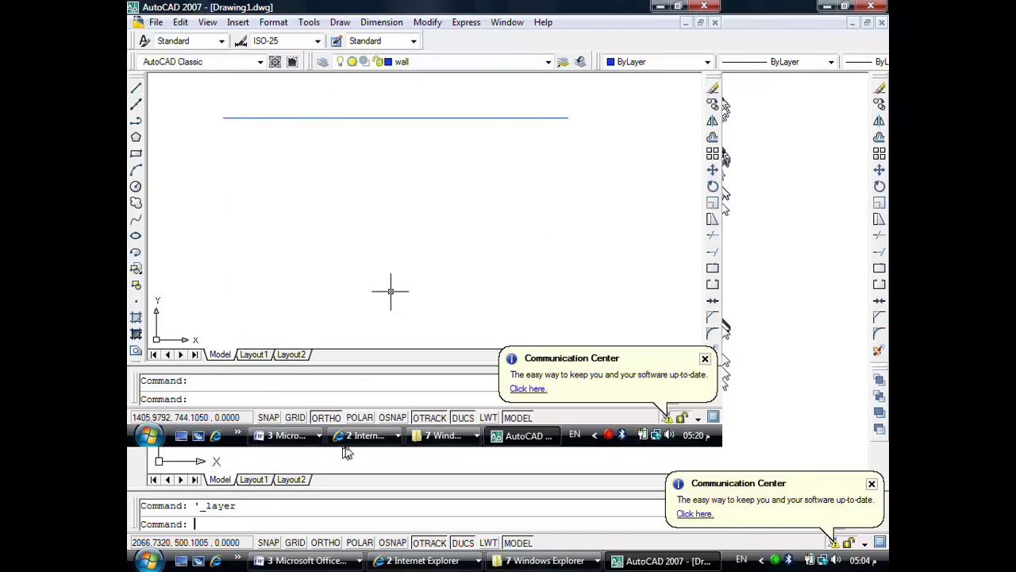
type("u")
key("ctrl+z")
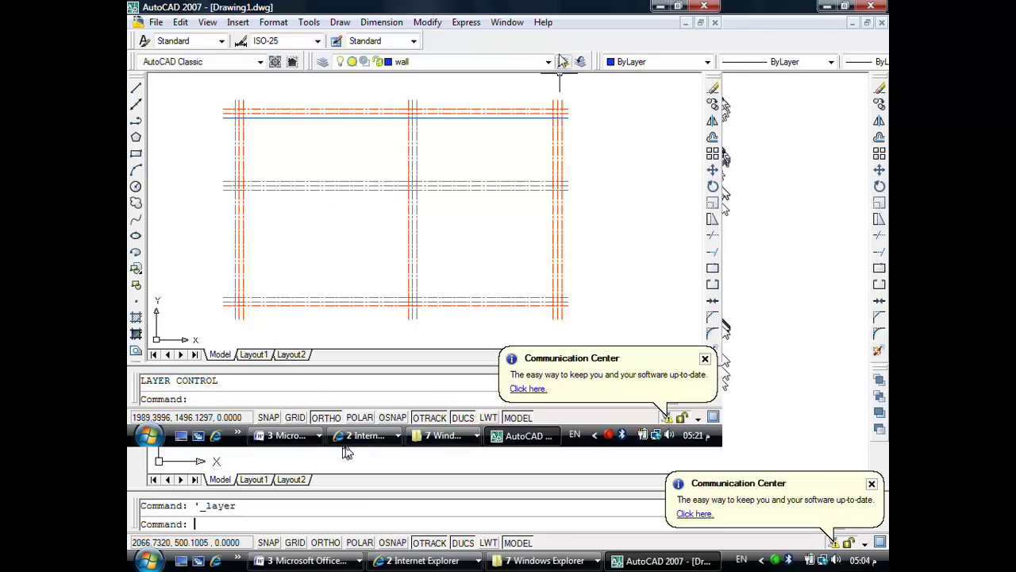
Step: Enable the ACAD Standard toolbar and dock it in the top toolbar area
right_click(523, 45)
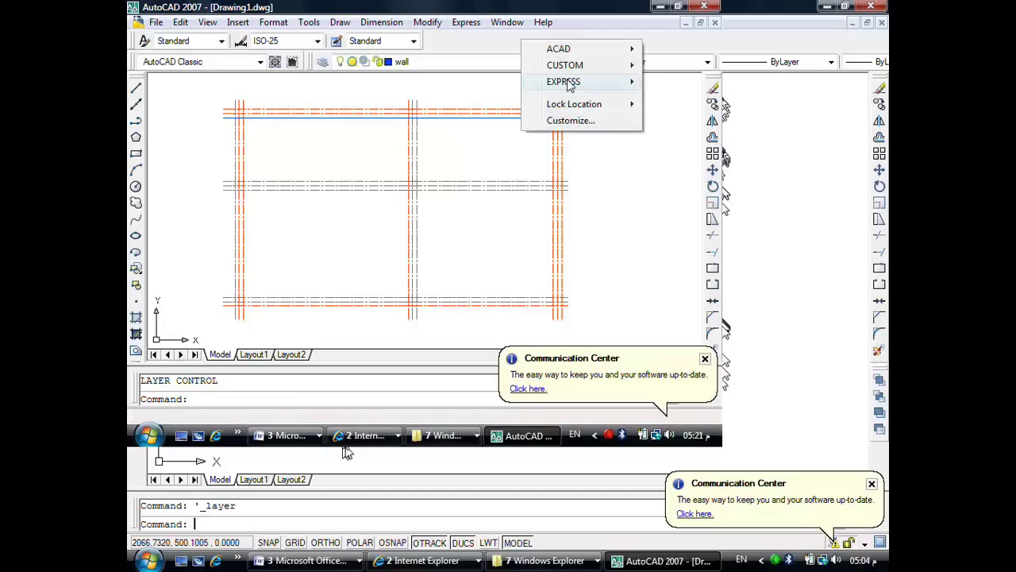
mouse_move(558, 48)
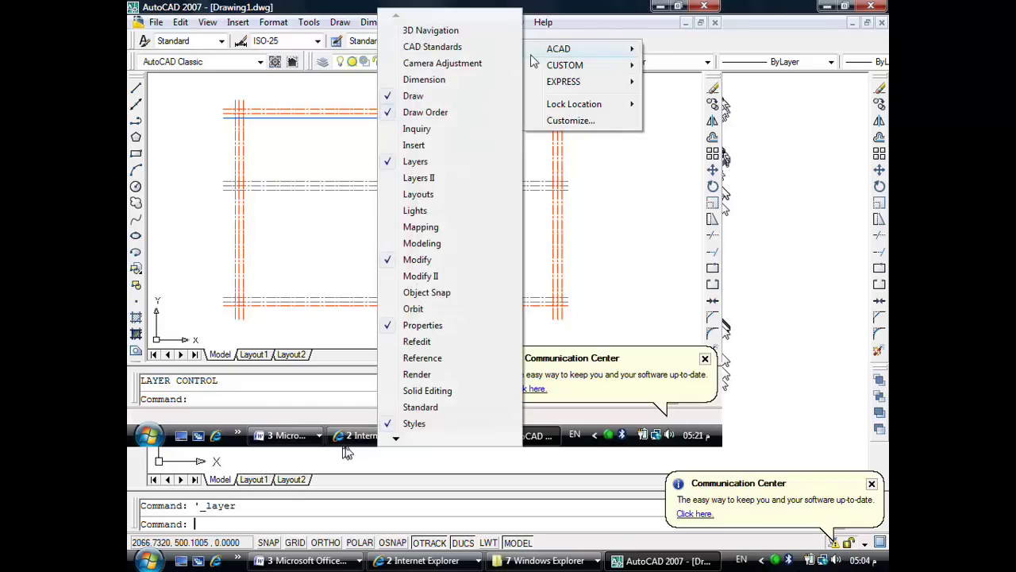
left_click(420, 407)
mouse_move(377, 113)
left_mouse_down()
mouse_move(238, 32)
mouse_move(268, 38)
mouse_move(162, 41)
left_mouse_up()
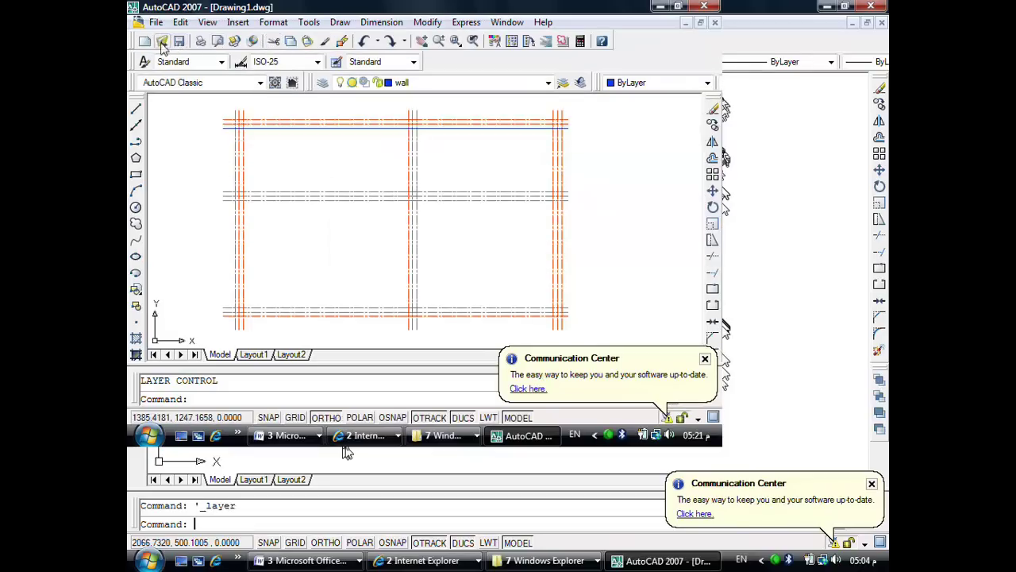
Step: Match the top wall line's wall-layer properties onto the other top, left, bottom, middle and right lines
left_click(325, 43)
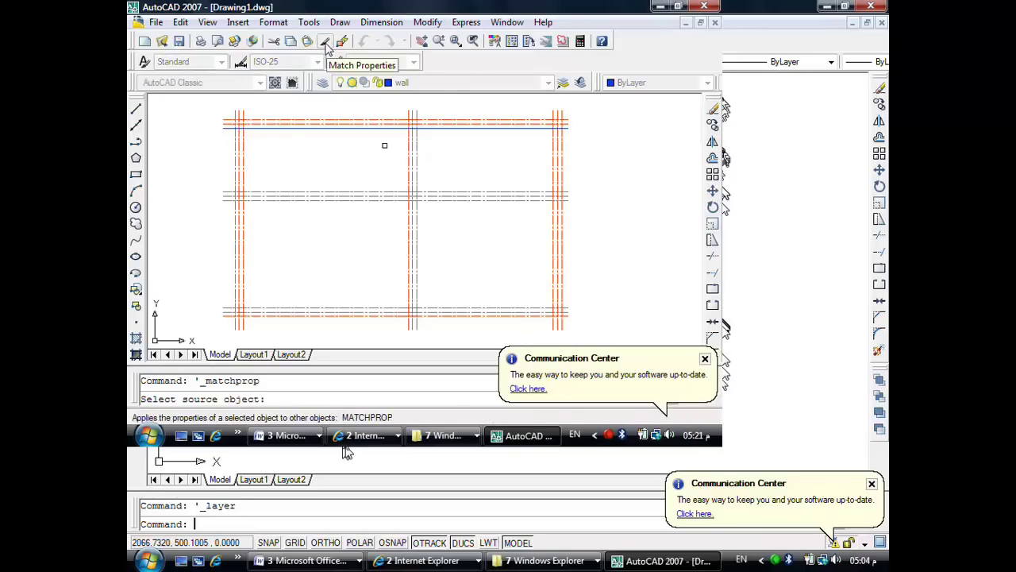
left_click(324, 120)
left_click(327, 127)
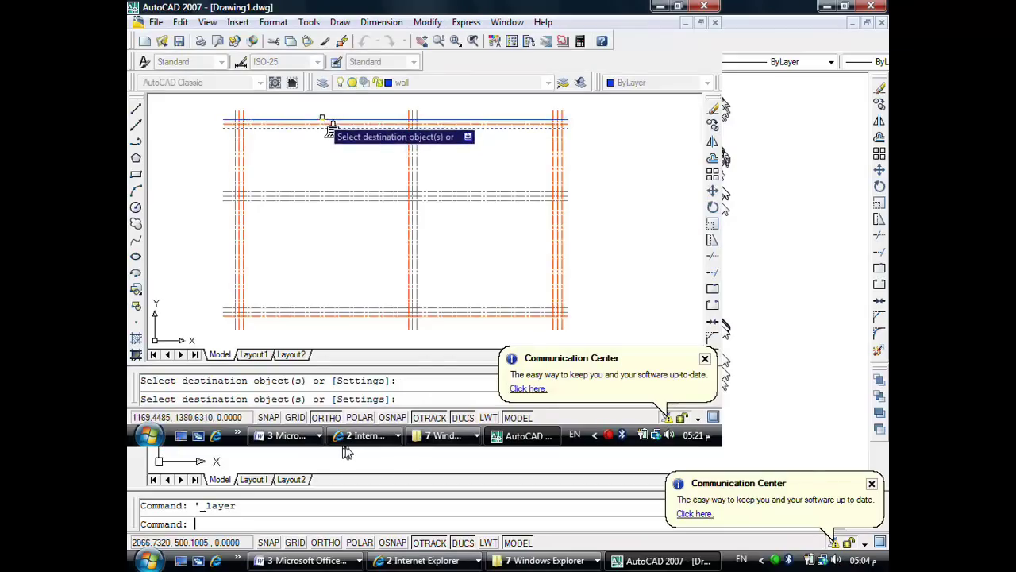
left_click(243, 149)
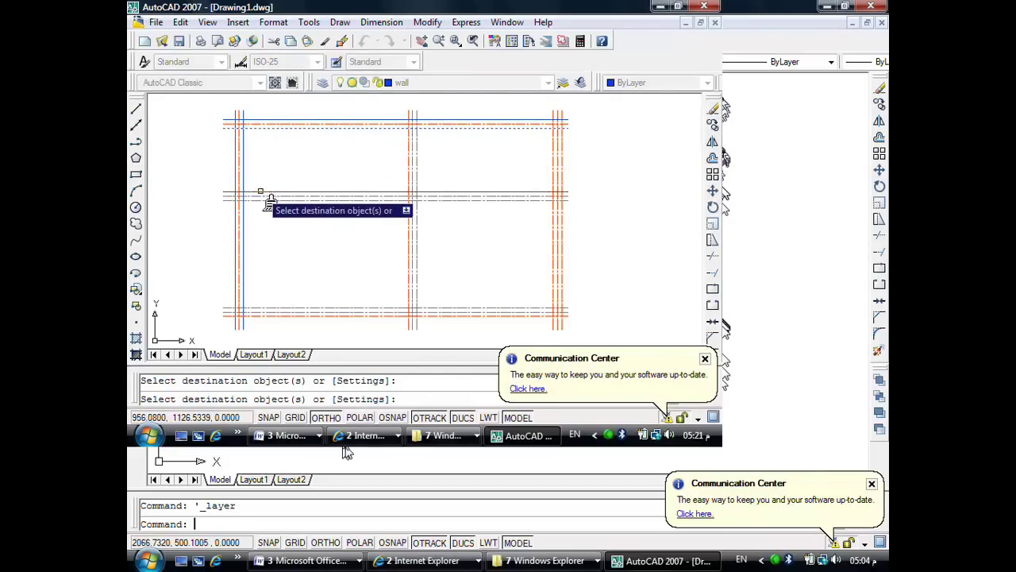
left_click(274, 310)
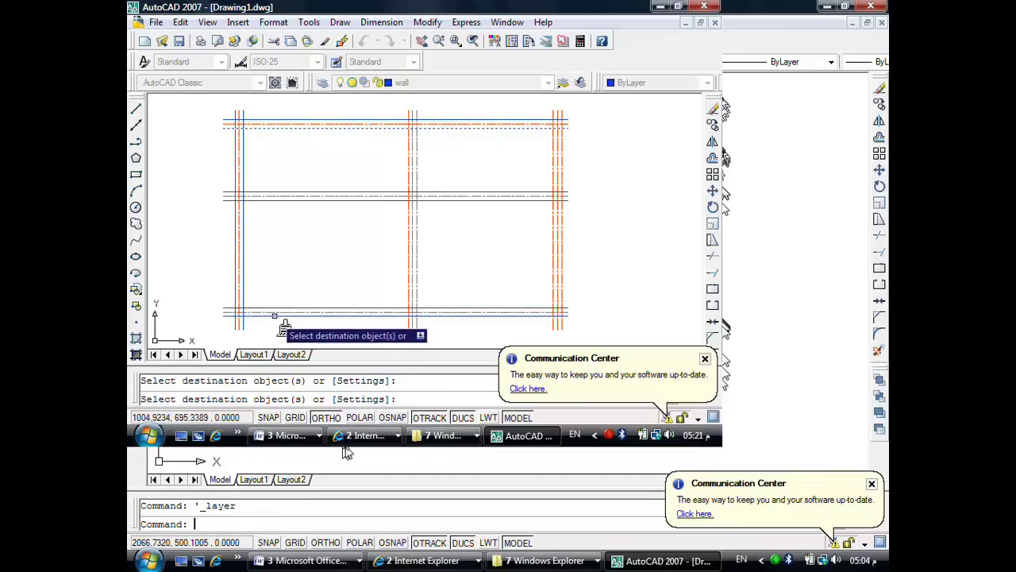
left_click(411, 280)
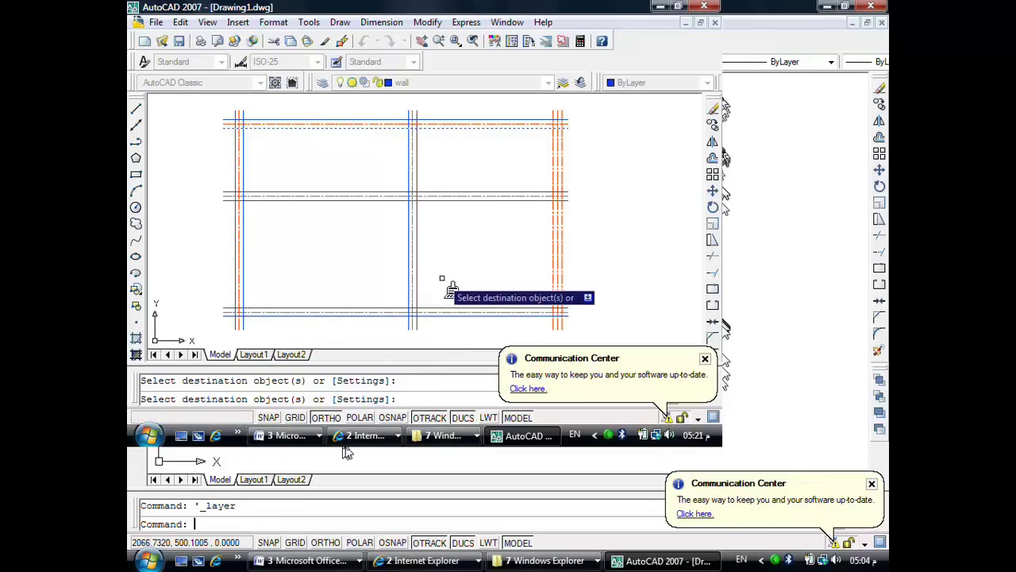
left_click(561, 272)
left_click(561, 272)
key("Escape")
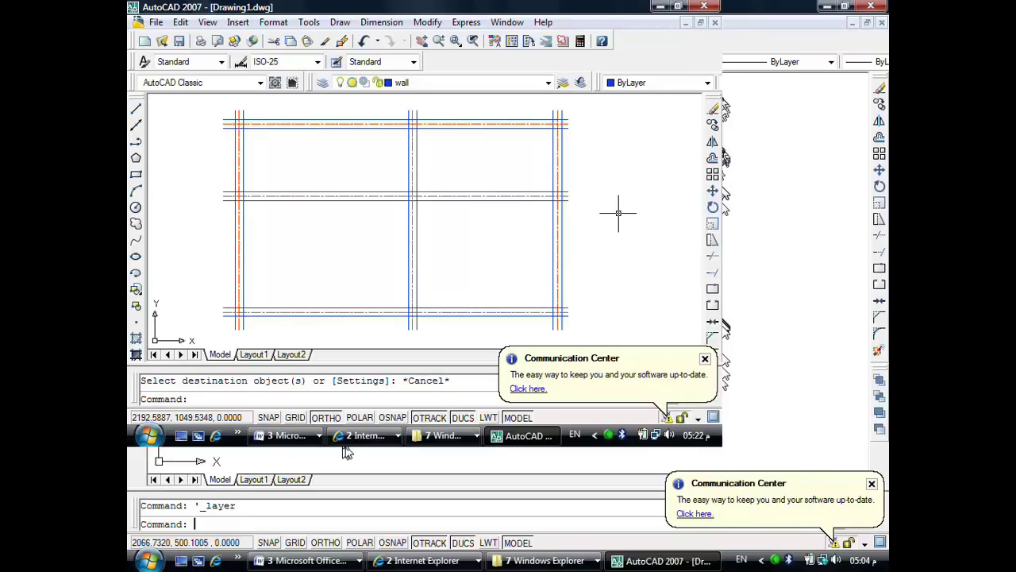
Step: Turn off the axis layer and chamfer the top and right wall lines into a clean corner
left_click(426, 84)
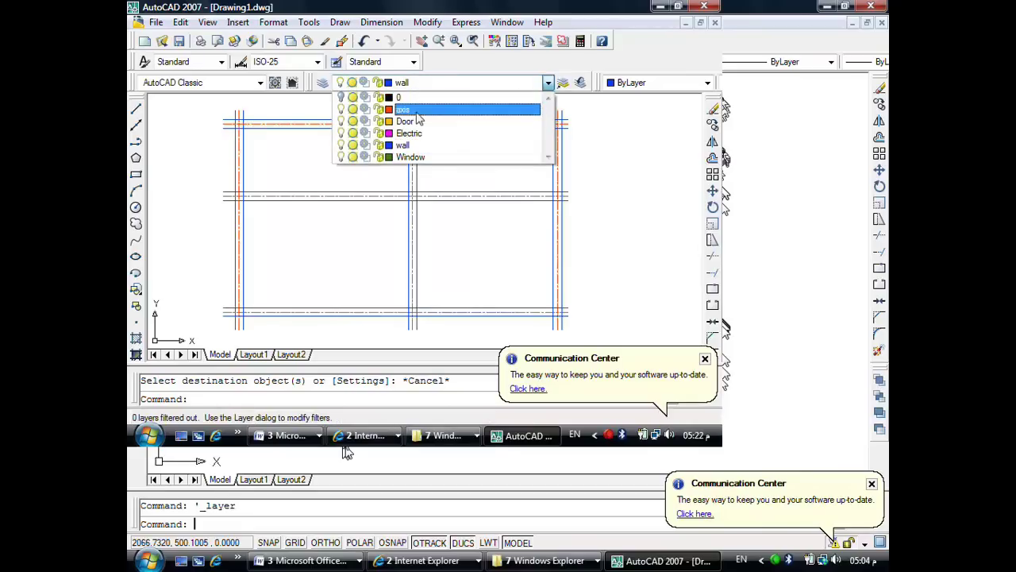
left_click(405, 146)
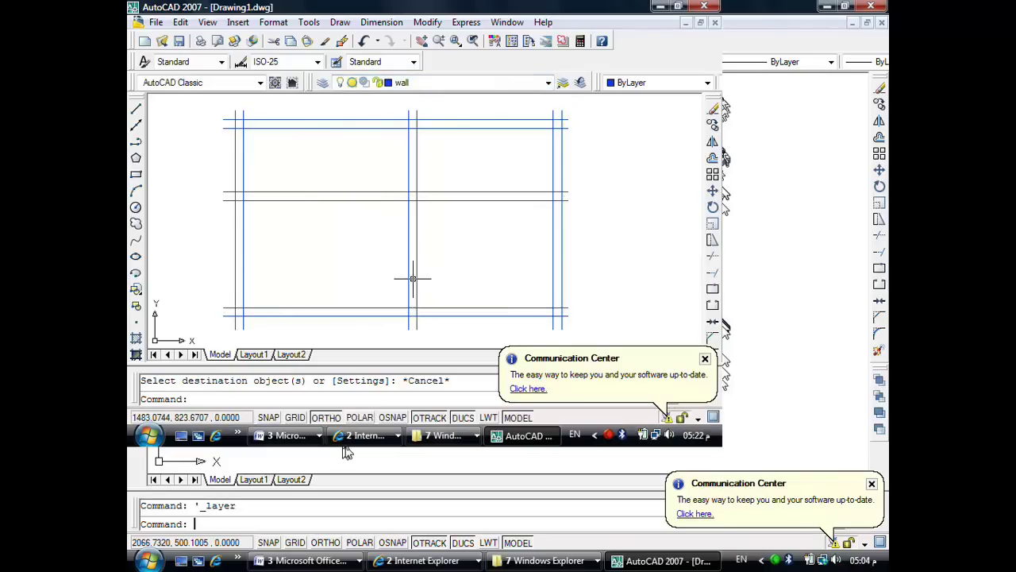
left_click(713, 338)
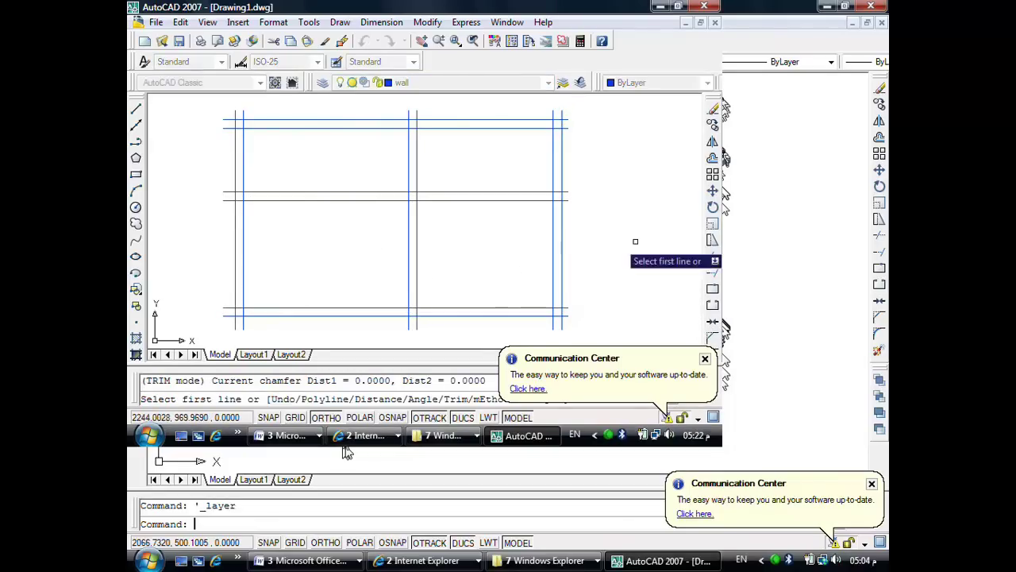
left_click(534, 119)
left_click(563, 138)
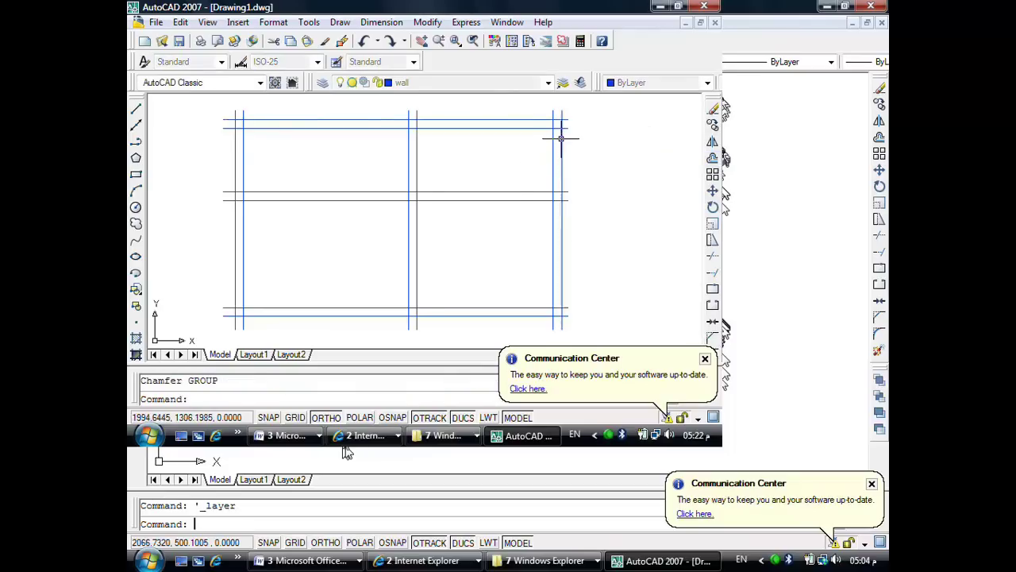
Step: Start Trim with all lines accepted as cutting edges
key("Escape")
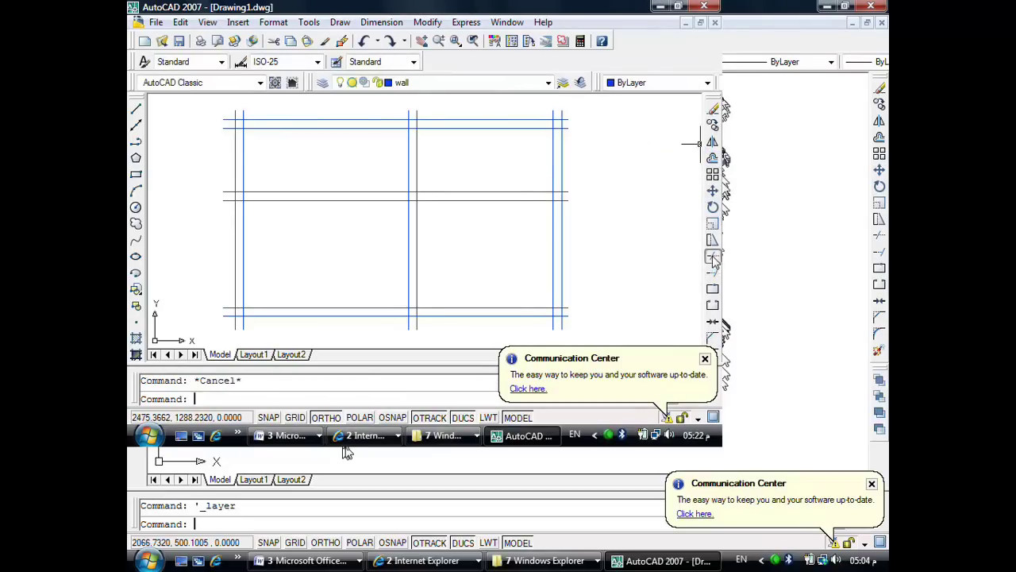
left_click(713, 272)
key("Return")
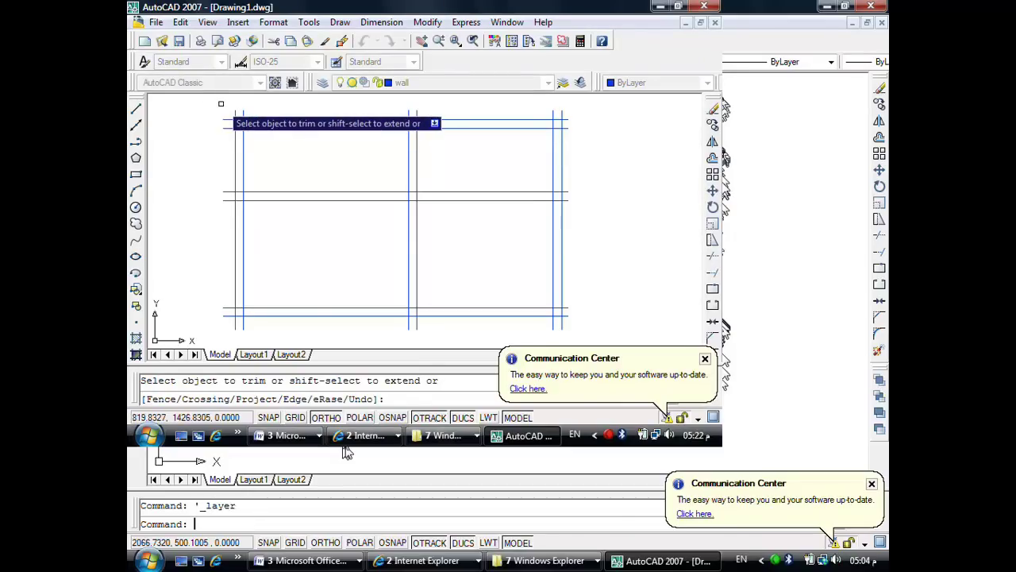
Step: Fence-trim the wall line ends sticking out past the top and right edges
type("f")
key("Return")
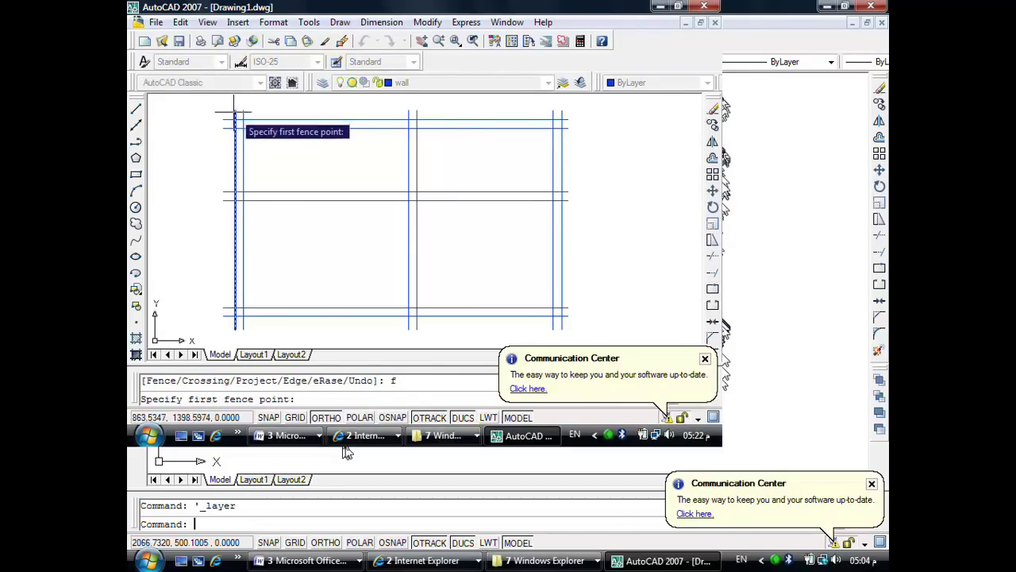
left_click(223, 112)
left_click(587, 112)
key("Return")
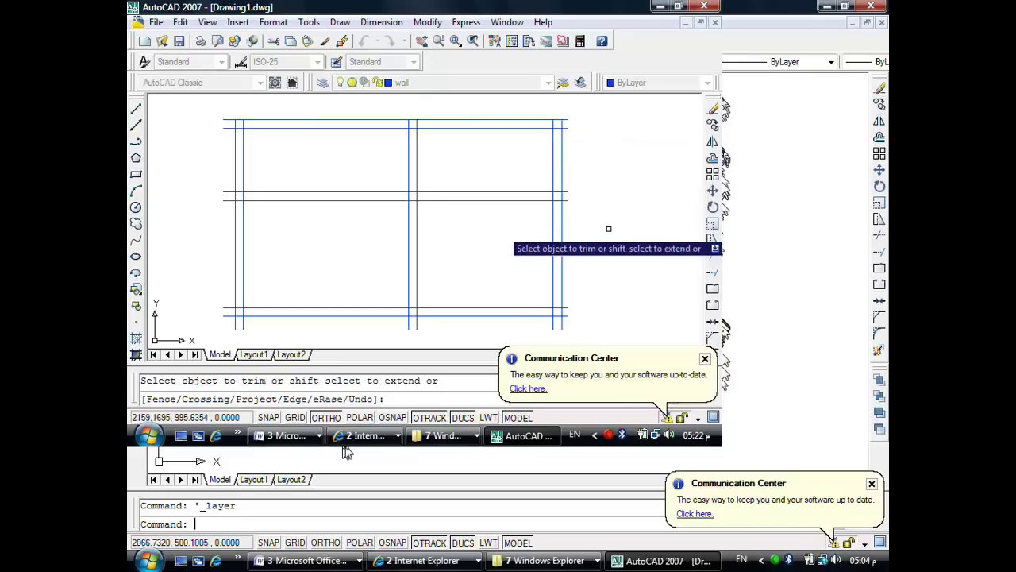
type("f")
key("Return")
left_click(567, 105)
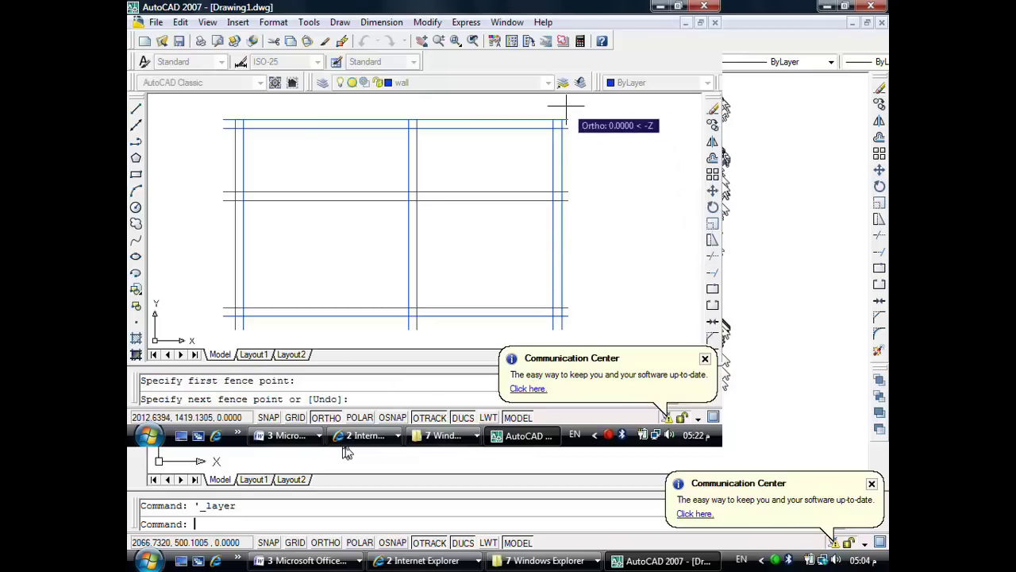
left_click(576, 317)
key("Return")
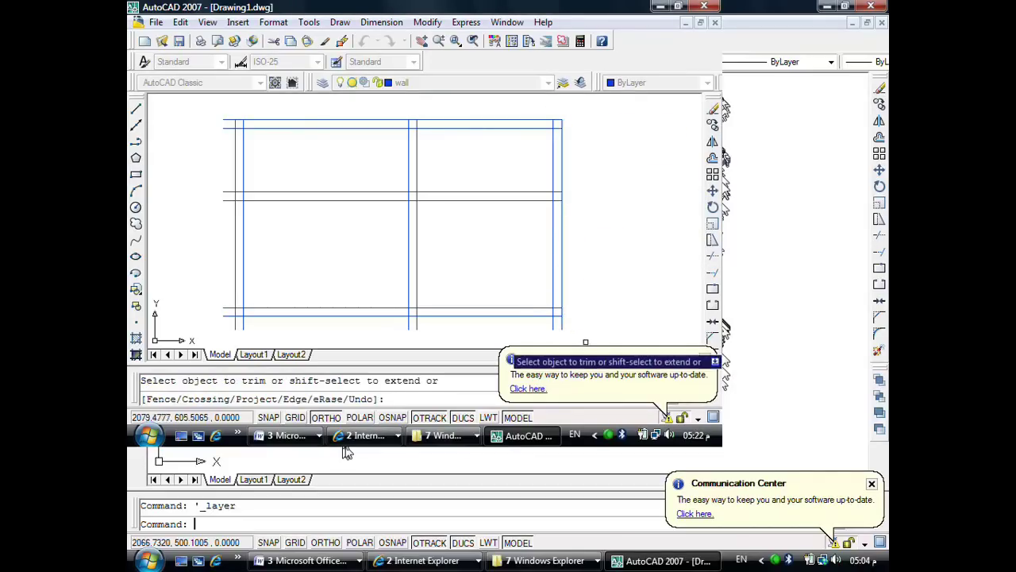
Step: Fence-trim the wall line ends sticking out past the bottom and left edges
type("f")
key("Return")
left_click(576, 322)
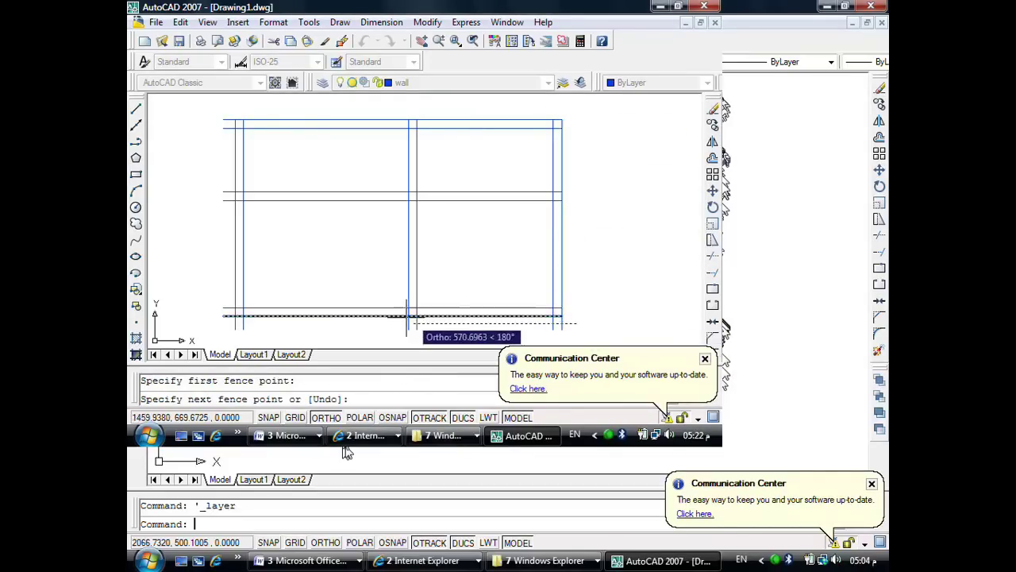
left_click(204, 322)
key("Return")
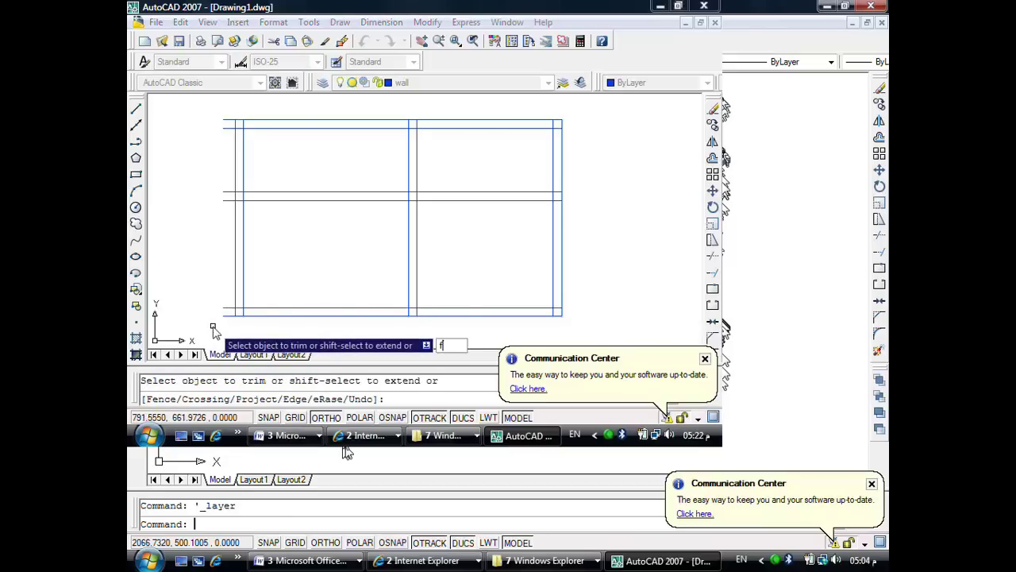
type("f")
key("Return")
left_click(229, 324)
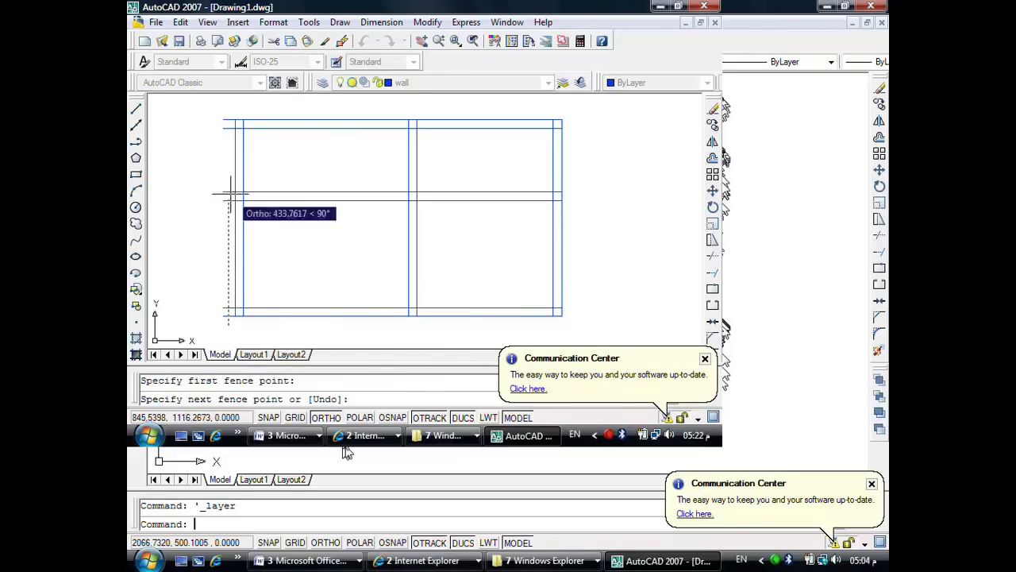
left_click(229, 99)
key("Return")
Step: Fence-trim the inner line ends along the top-right and bottom-left corner edges
type("f")
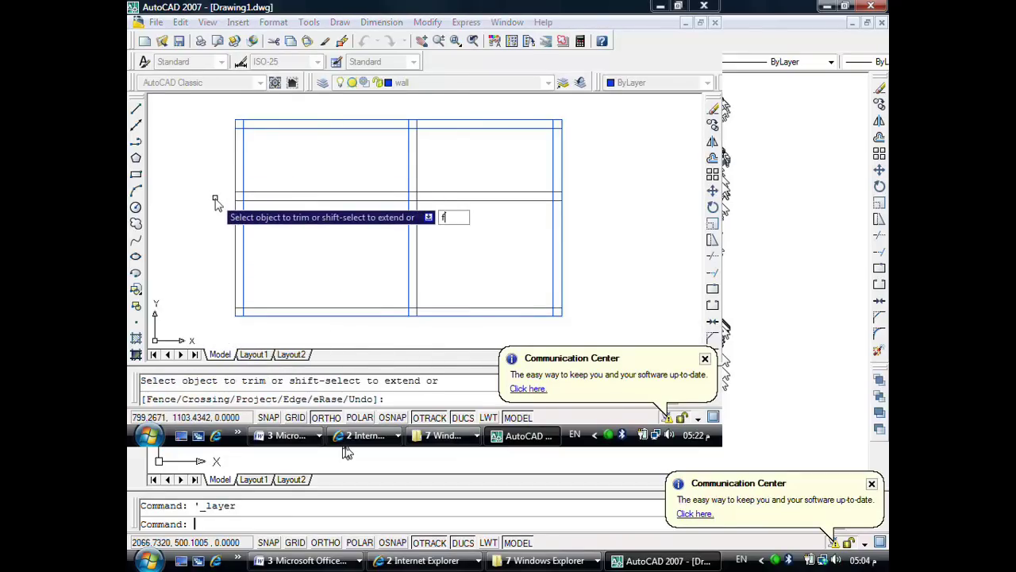
key("Return")
left_click(235, 124)
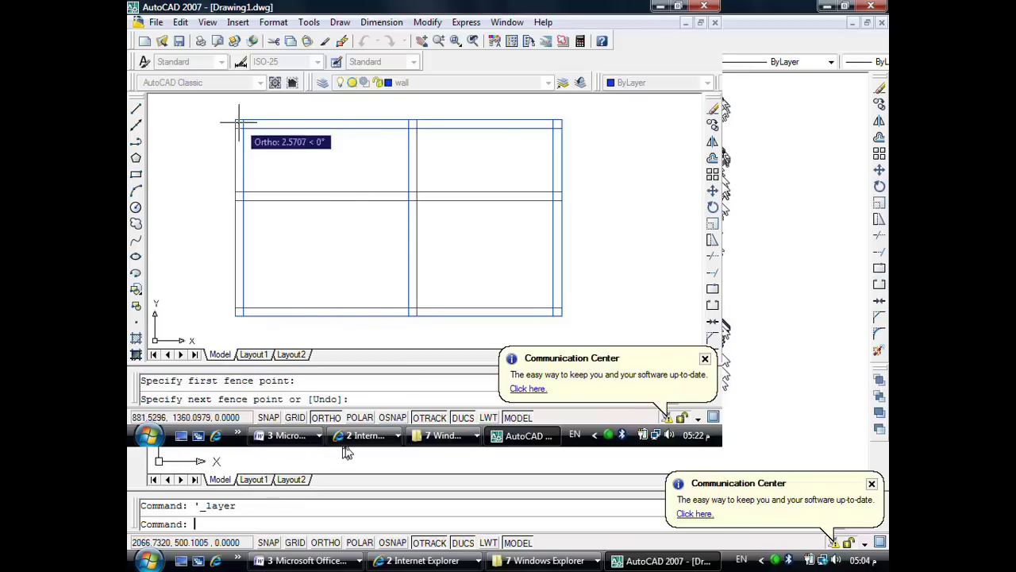
left_click(556, 123)
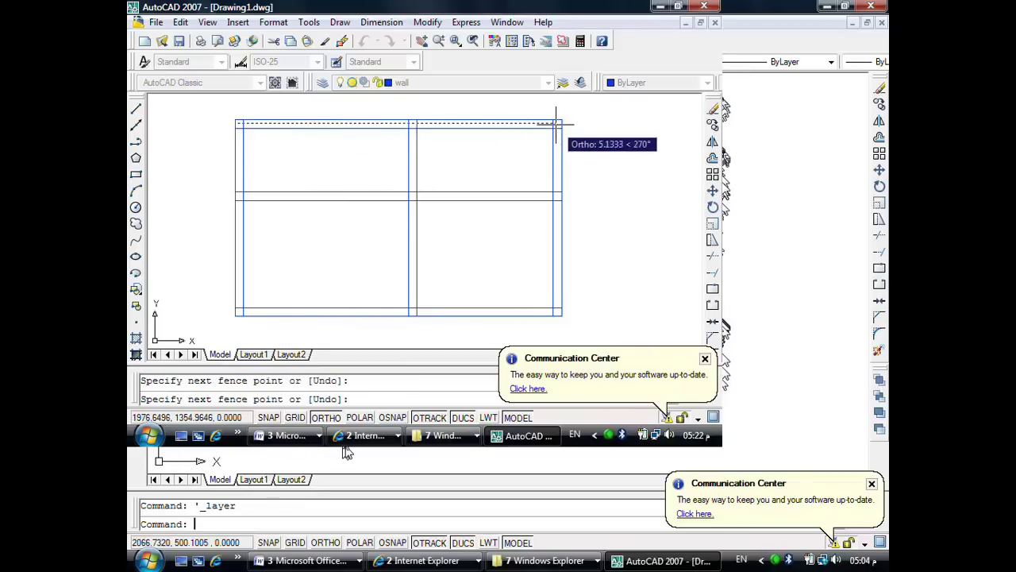
left_click(556, 310)
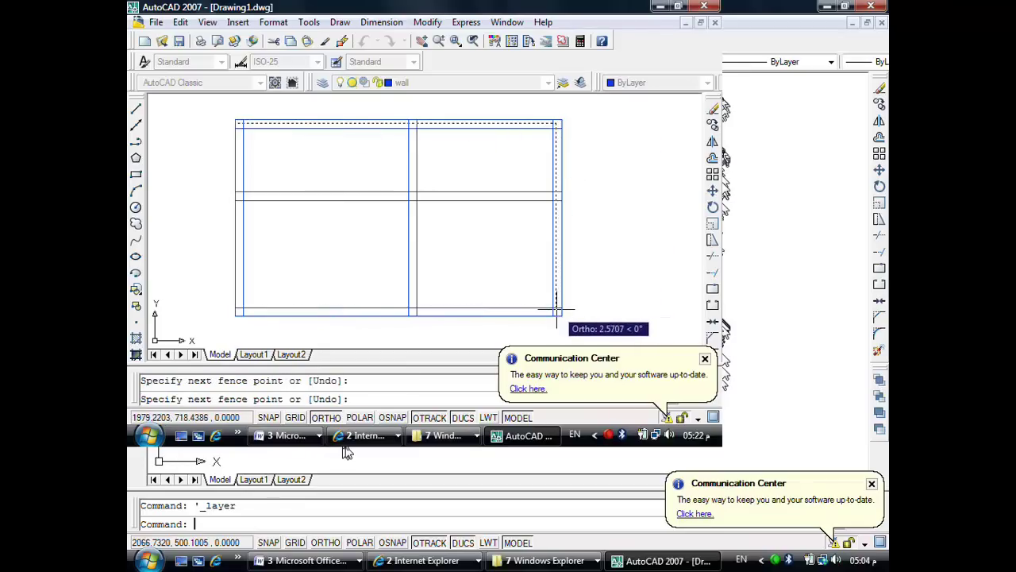
key("Return")
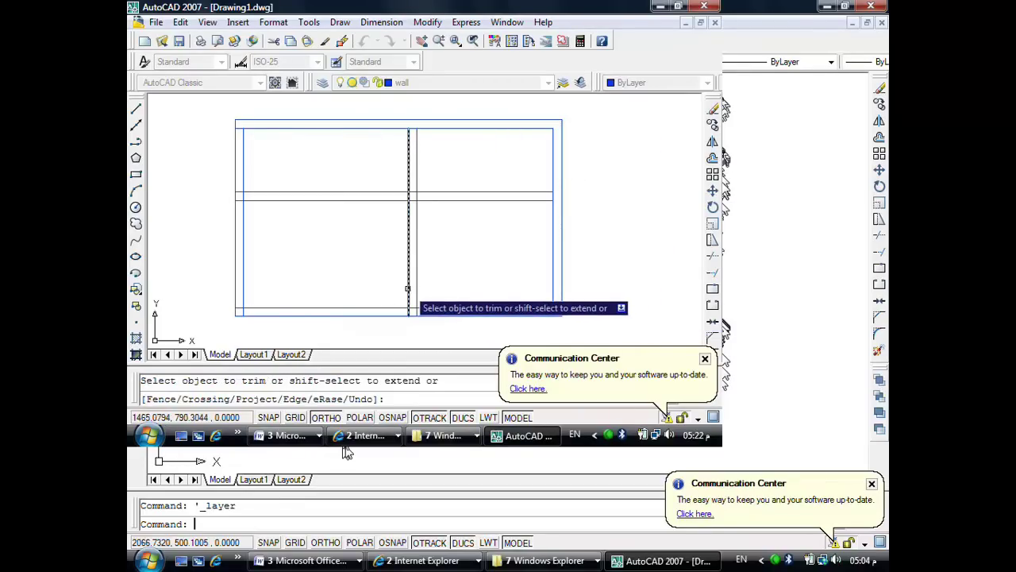
type("f")
key("Return")
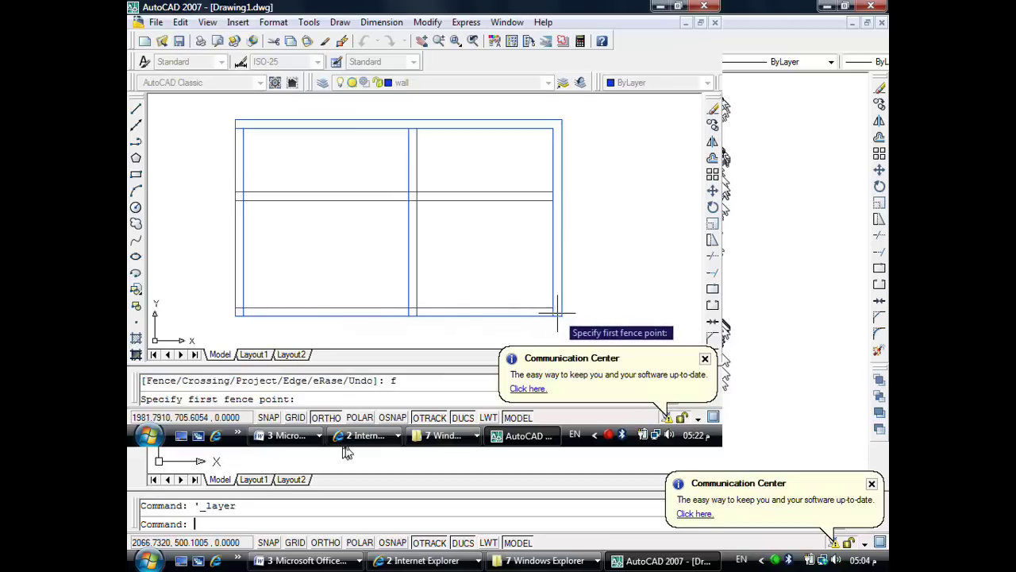
left_click(556, 311)
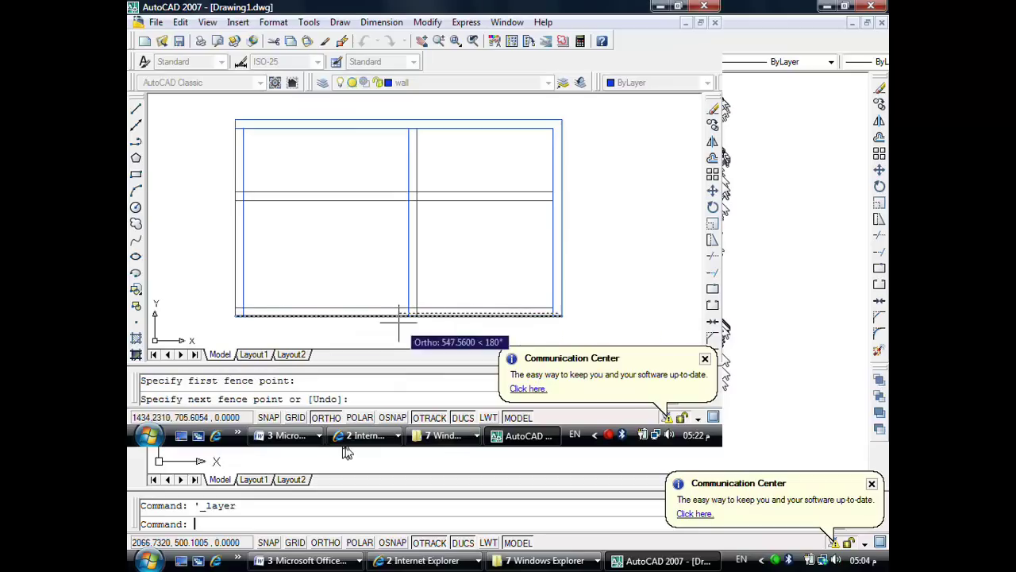
left_click(240, 312)
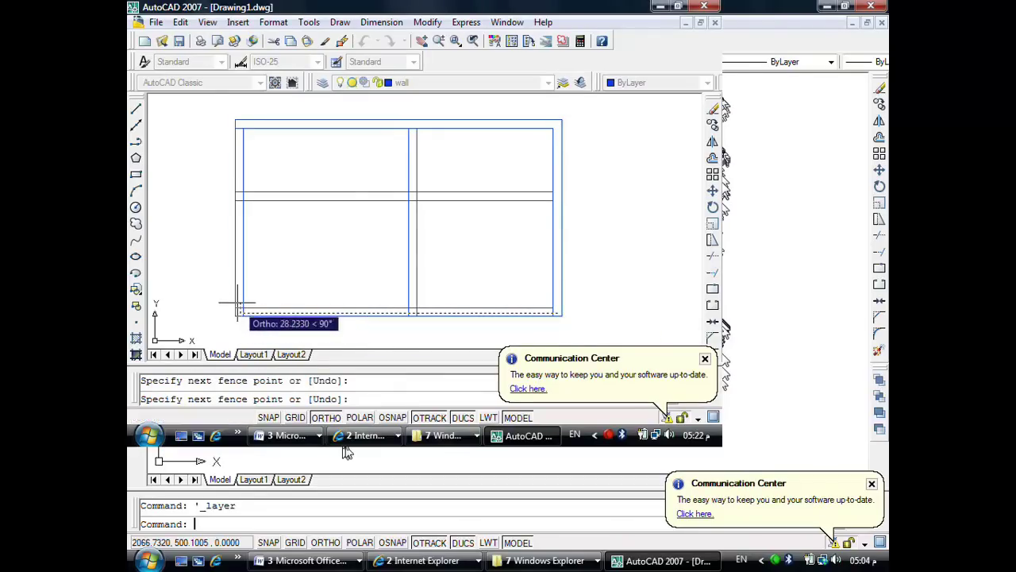
left_click(238, 127)
key("Return")
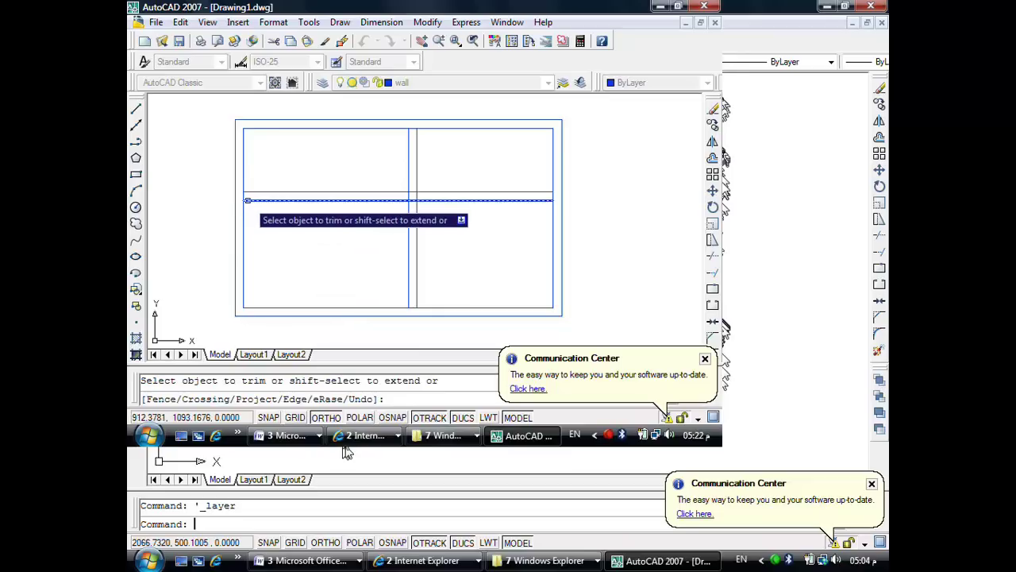
Step: Fence-trim the crossings in the middle horizontal and vertical walls, then end Trim
type("f")
key("Return")
left_click(241, 195)
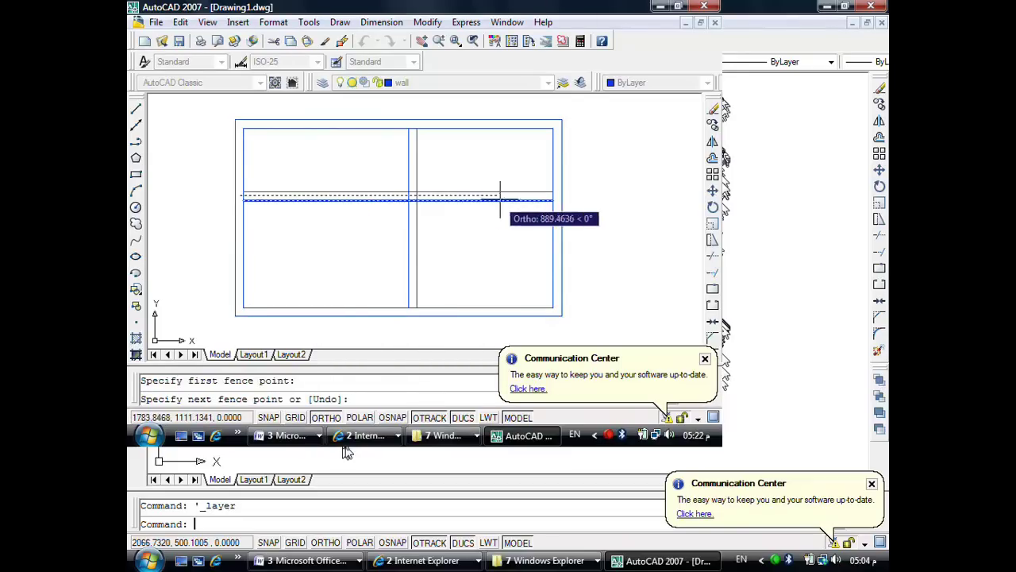
left_click(552, 196)
key("Return")
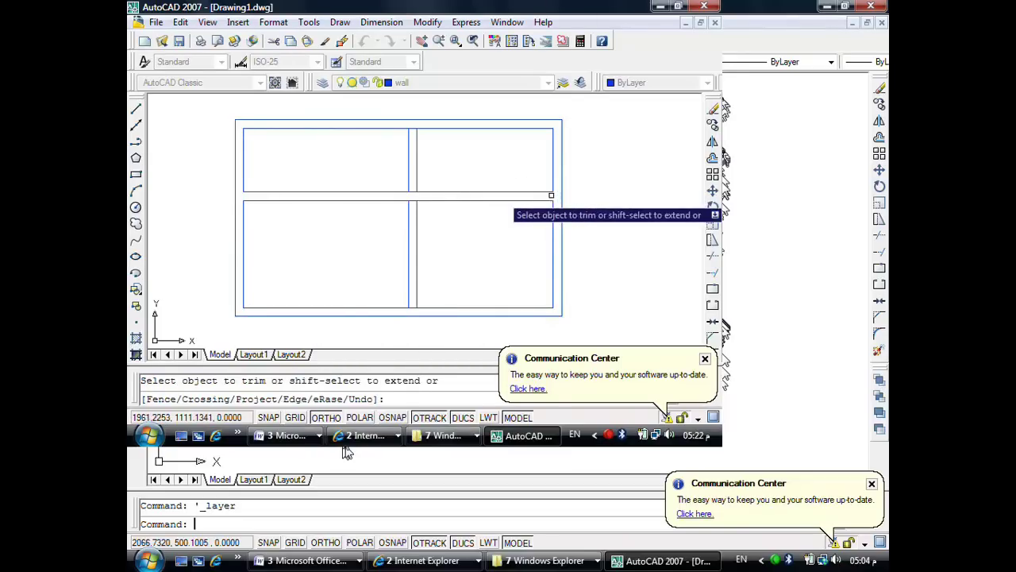
type("f")
key("Return")
left_click(412, 123)
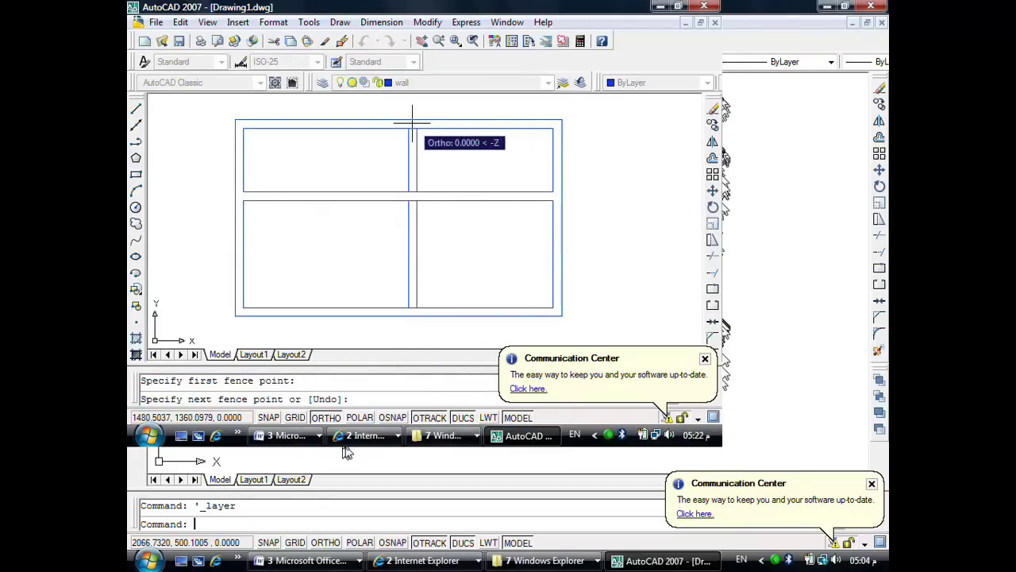
left_click(412, 322)
key("Return")
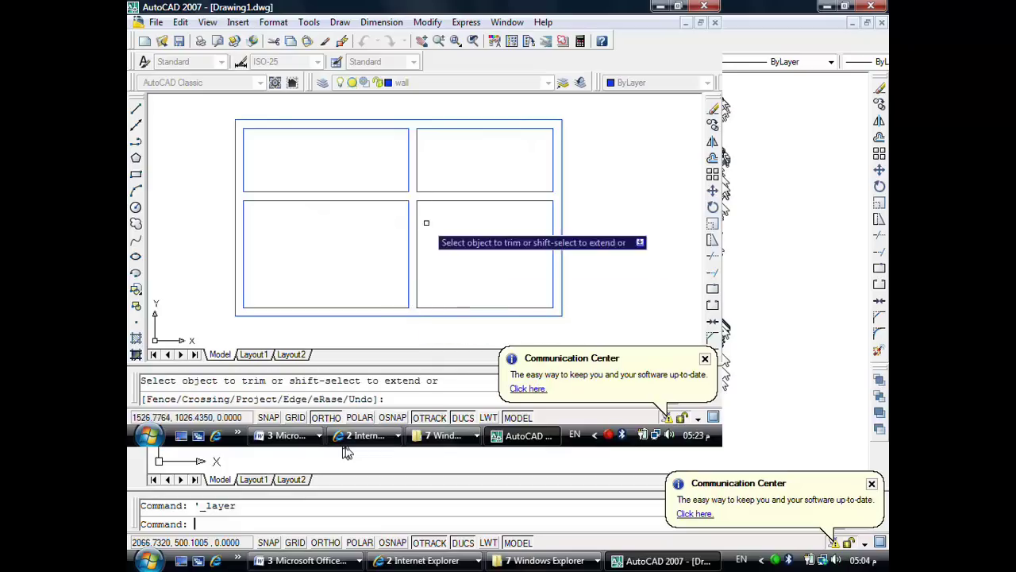
key("Return")
Step: Turn the axis layer back on while keeping wall as the current layer
left_click(416, 84)
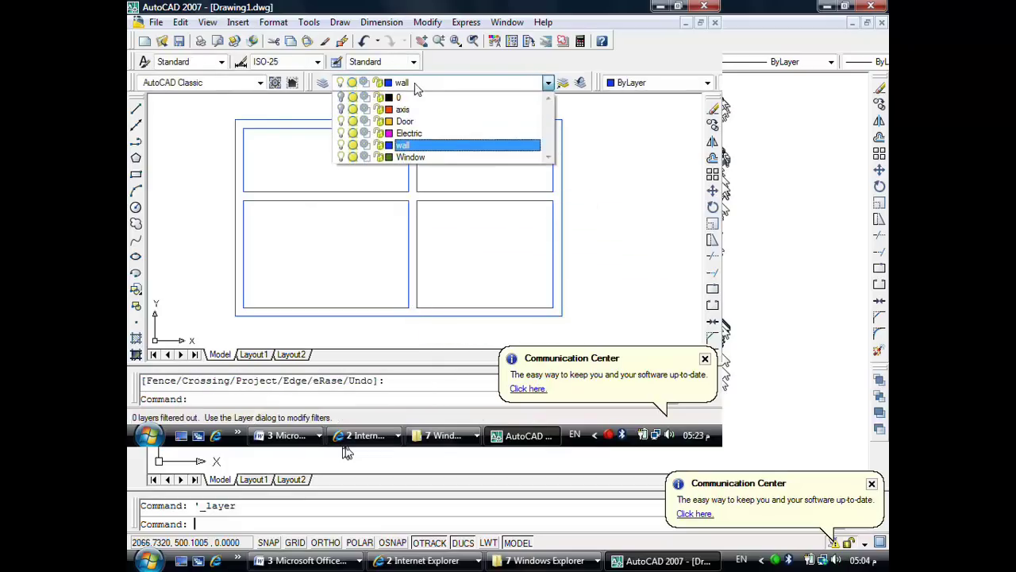
left_click(341, 109)
left_click(521, 232)
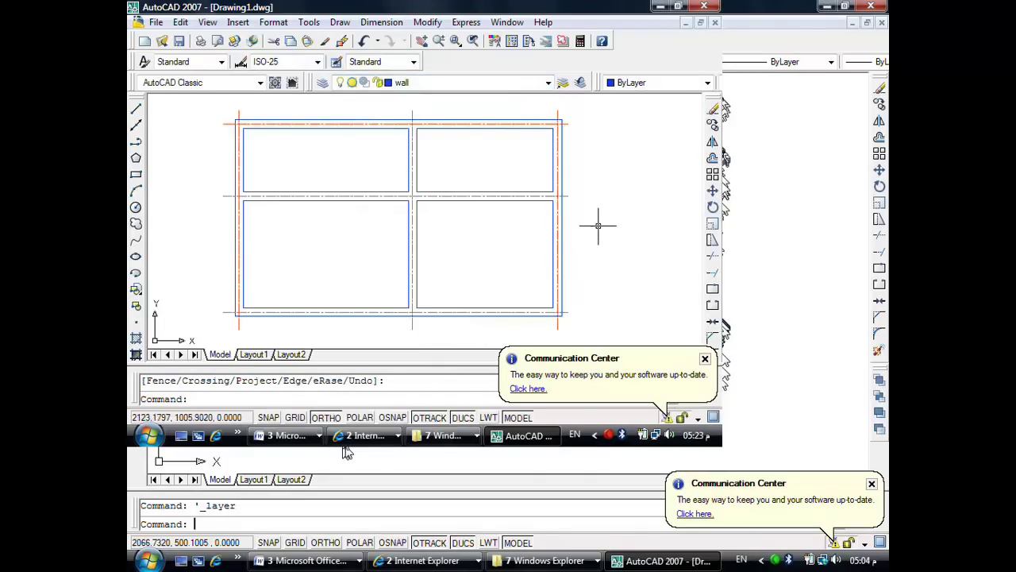
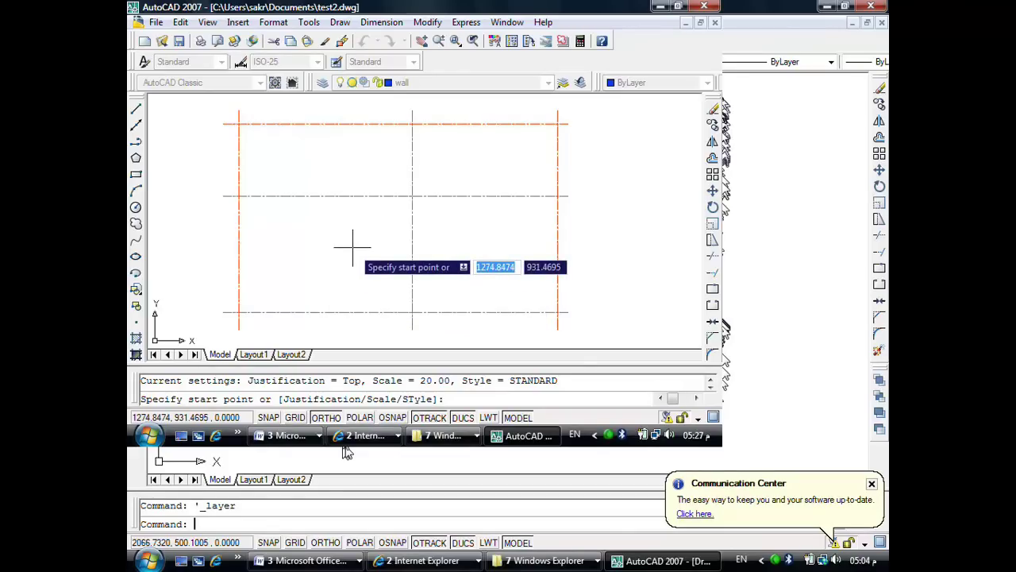
Step: Set the multiline justification to Zero and the mline scale to 25
type("j")
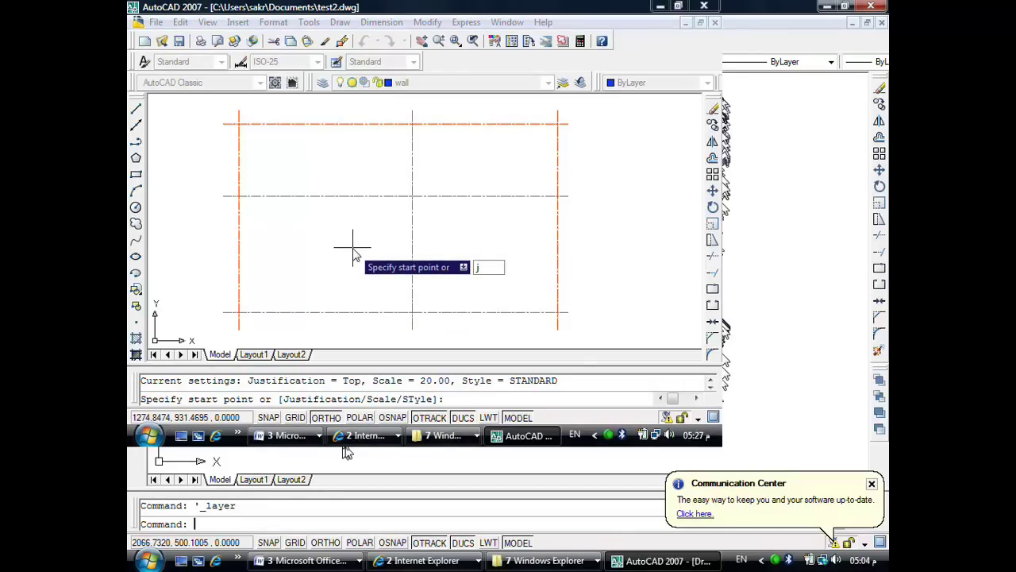
key("Return")
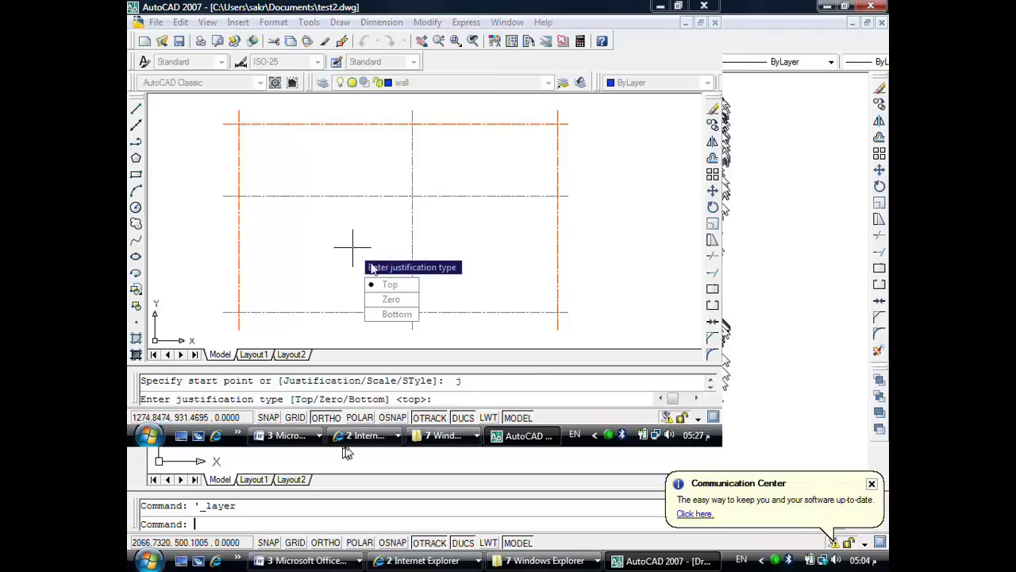
left_click(399, 299)
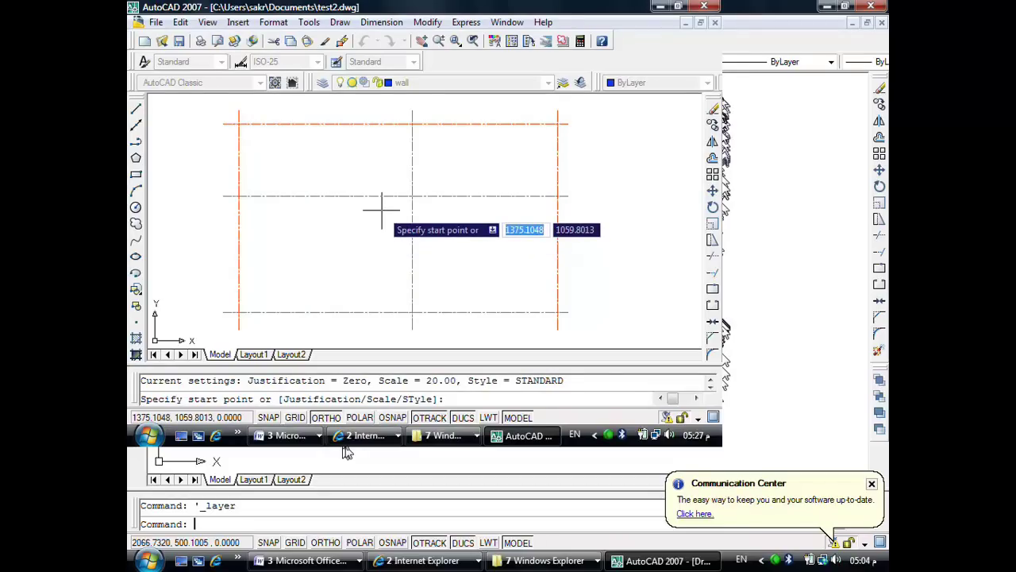
type("s")
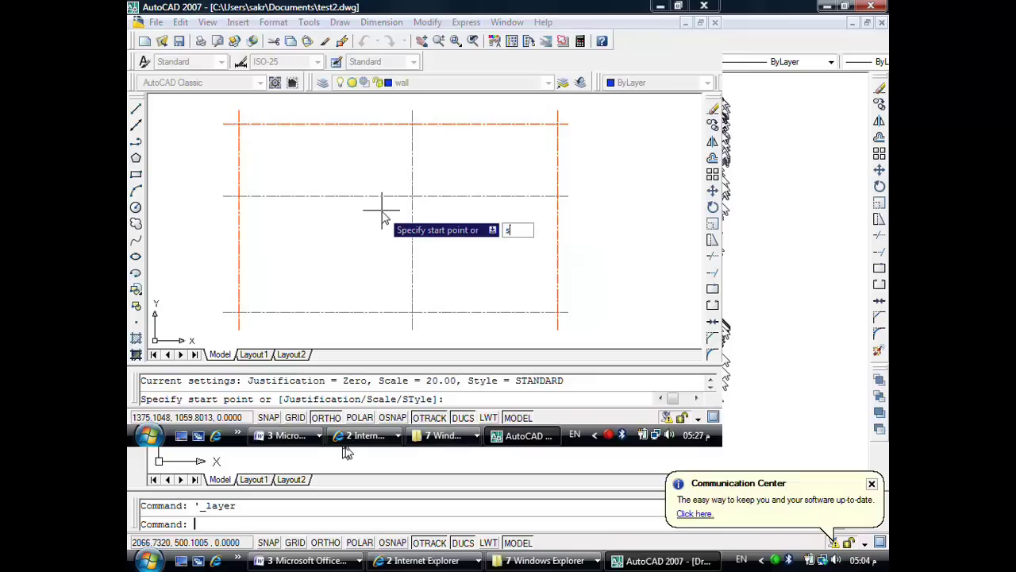
key("Return")
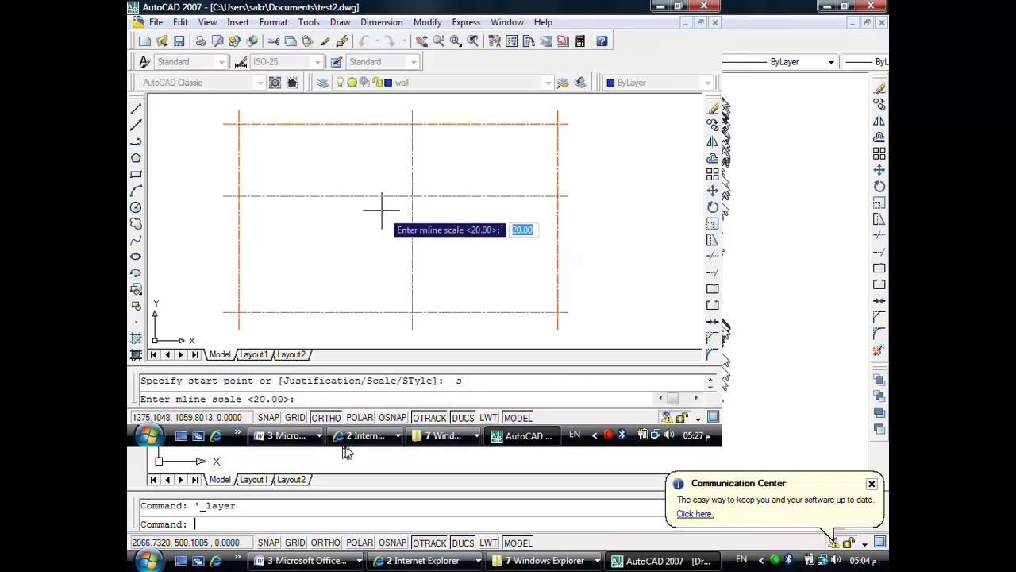
type("25")
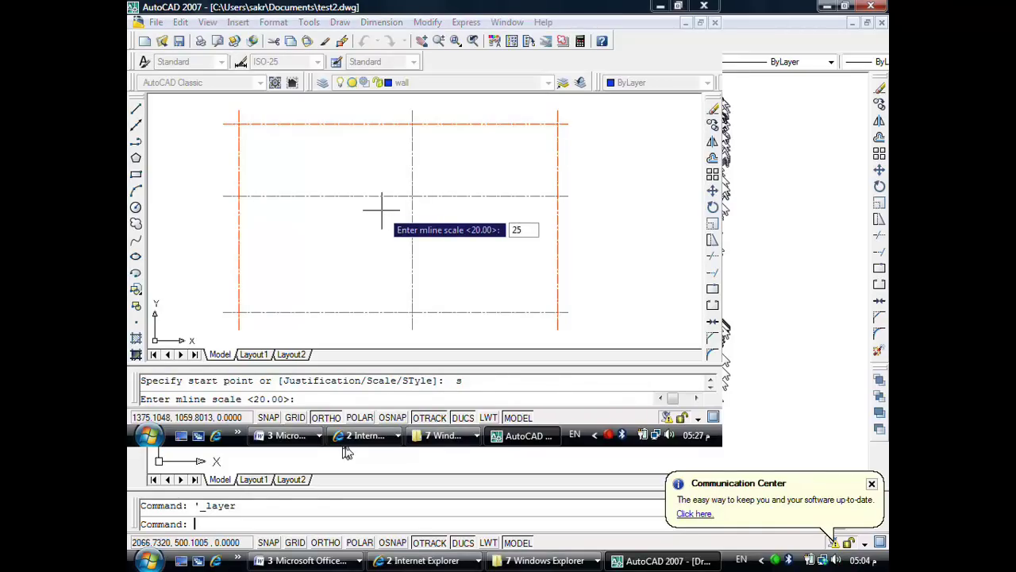
key("Return")
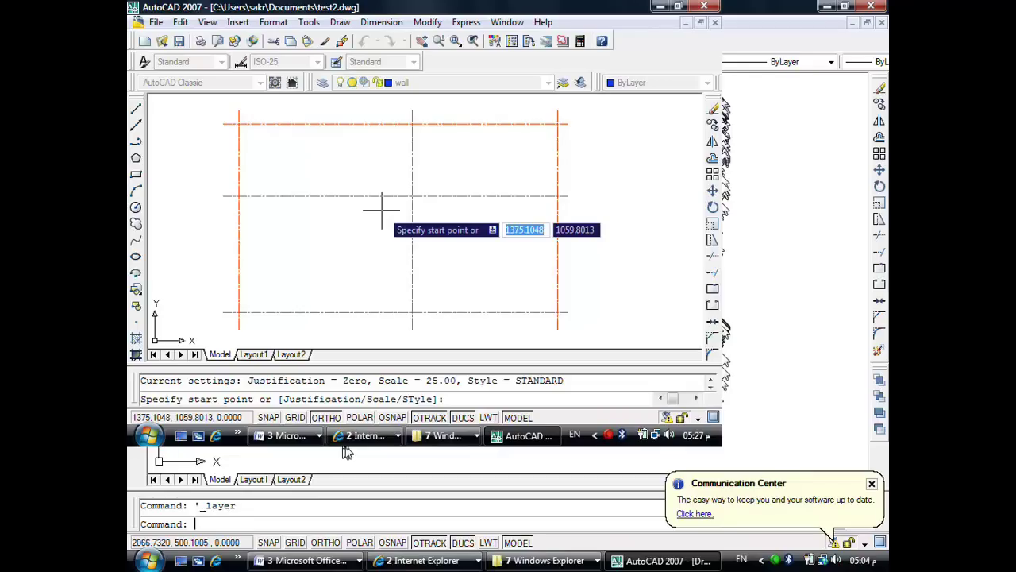
middle_click_drag(233, 194, 467, 228)
left_click(193, 230)
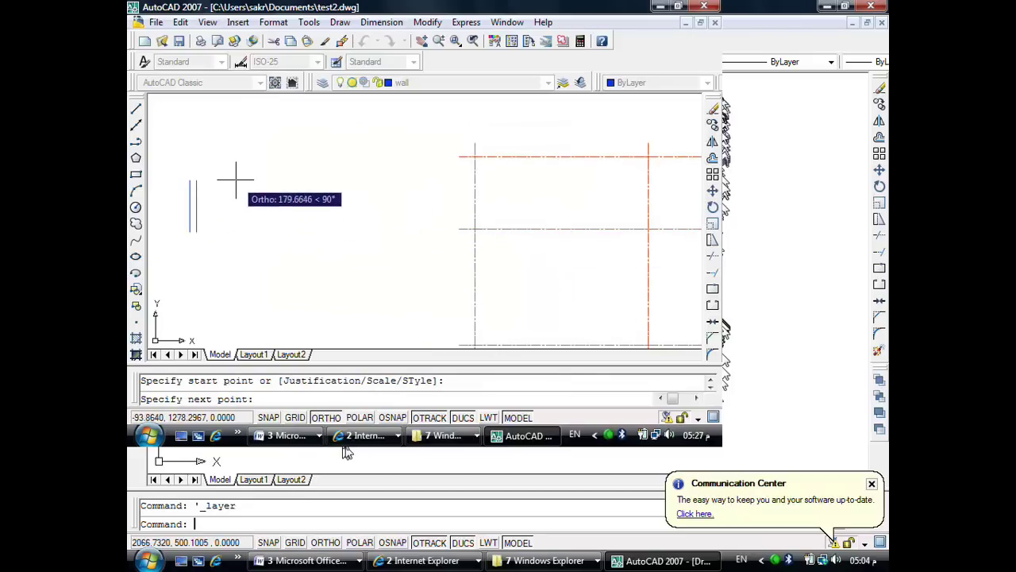
key("F8")
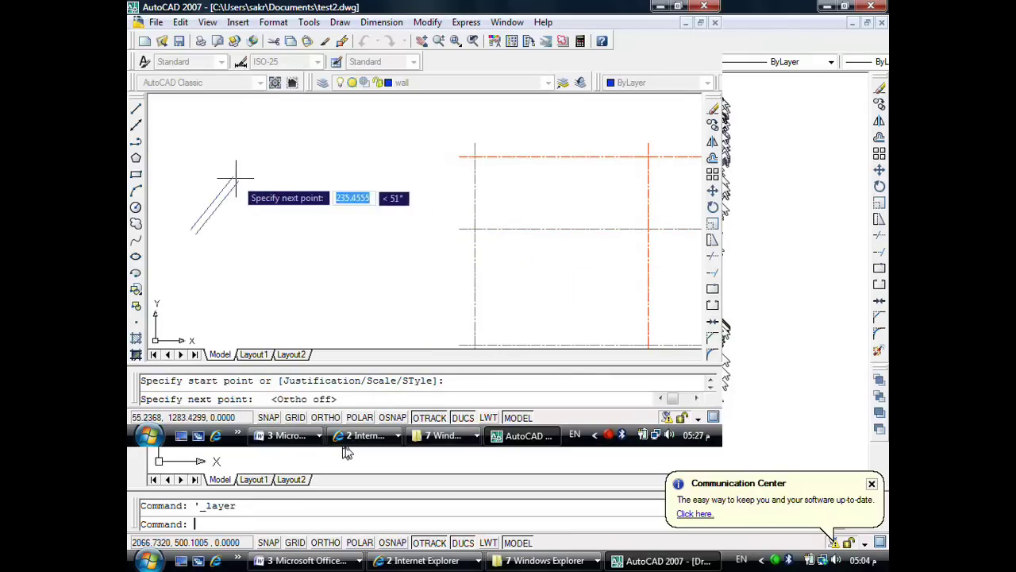
left_click(249, 135)
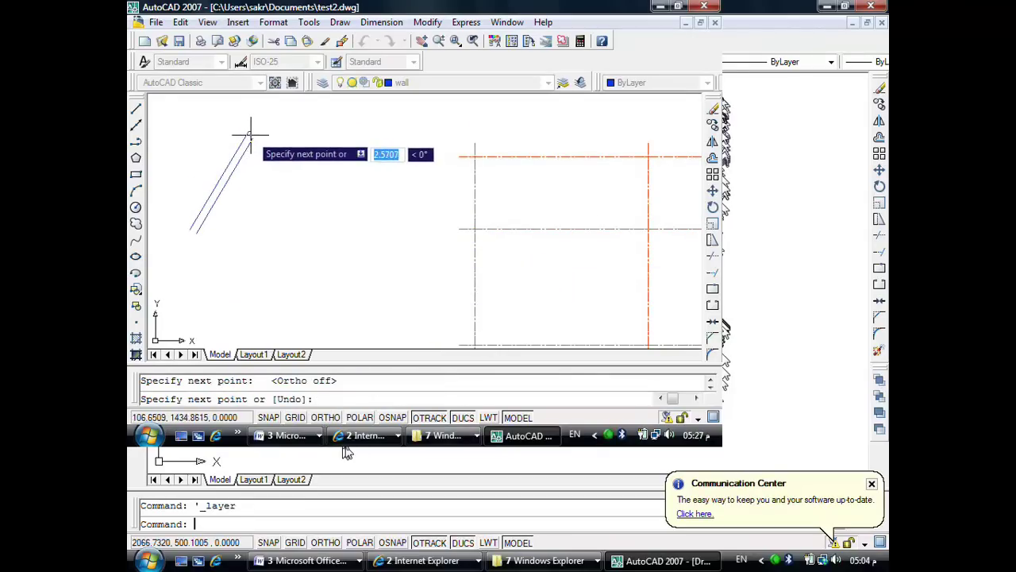
left_click(328, 132)
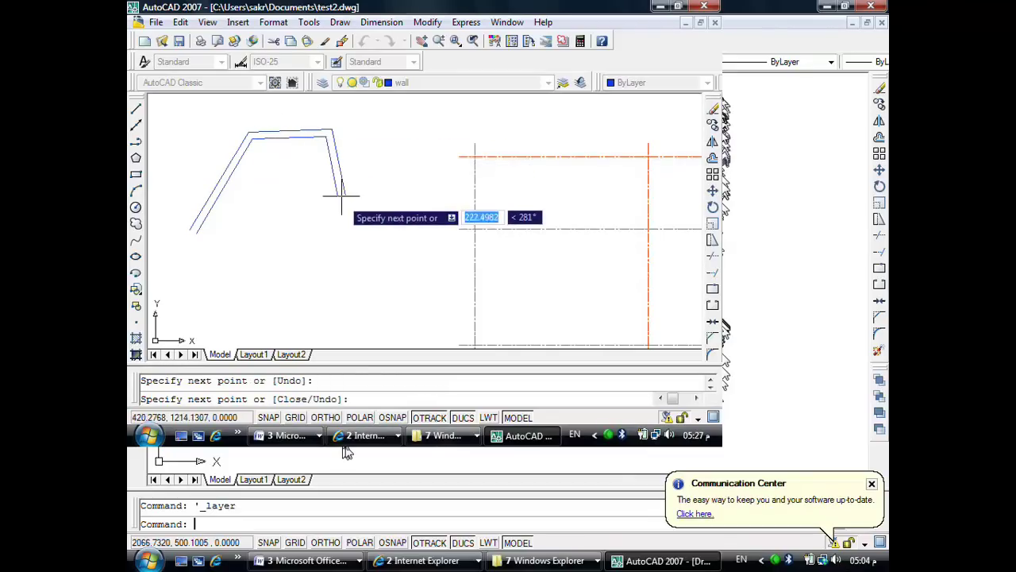
left_click(353, 241)
left_click(240, 279)
type("c")
key("Return")
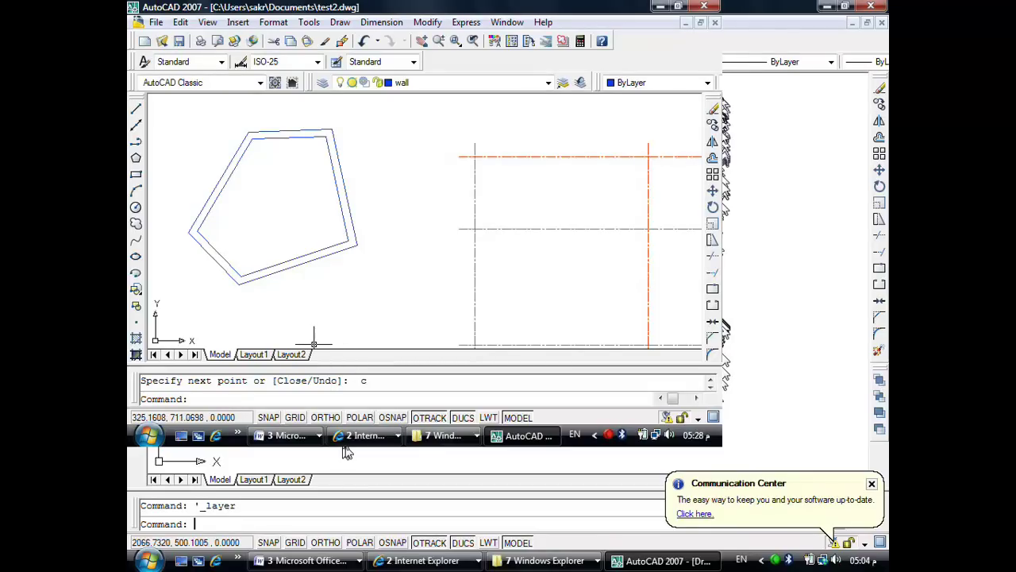
type("e")
key("Return")
left_click(341, 205)
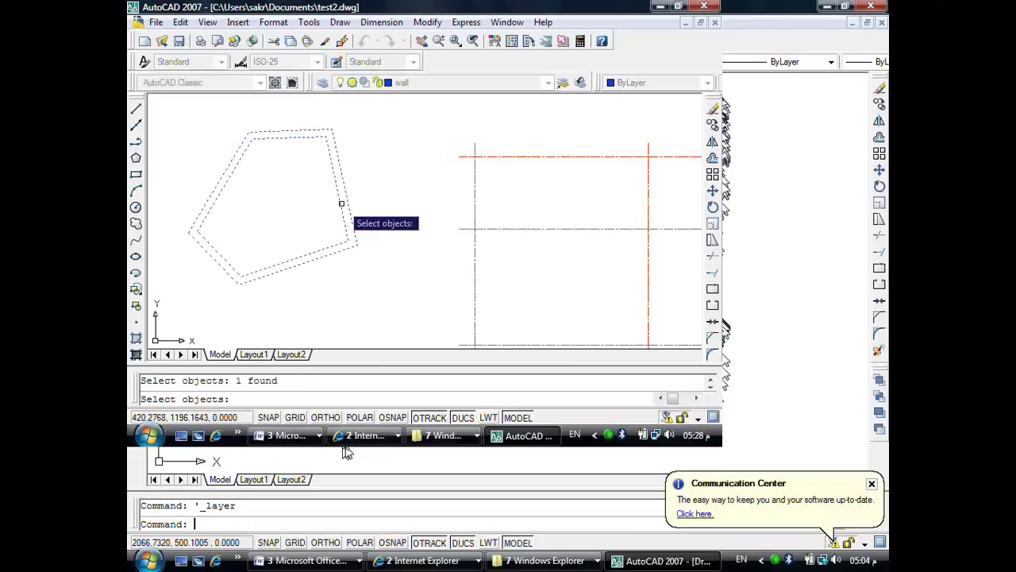
key("Return")
mouse_move(405, 262)
middle_mouse_down()
mouse_move(289, 221)
mouse_move(227, 232)
middle_mouse_up()
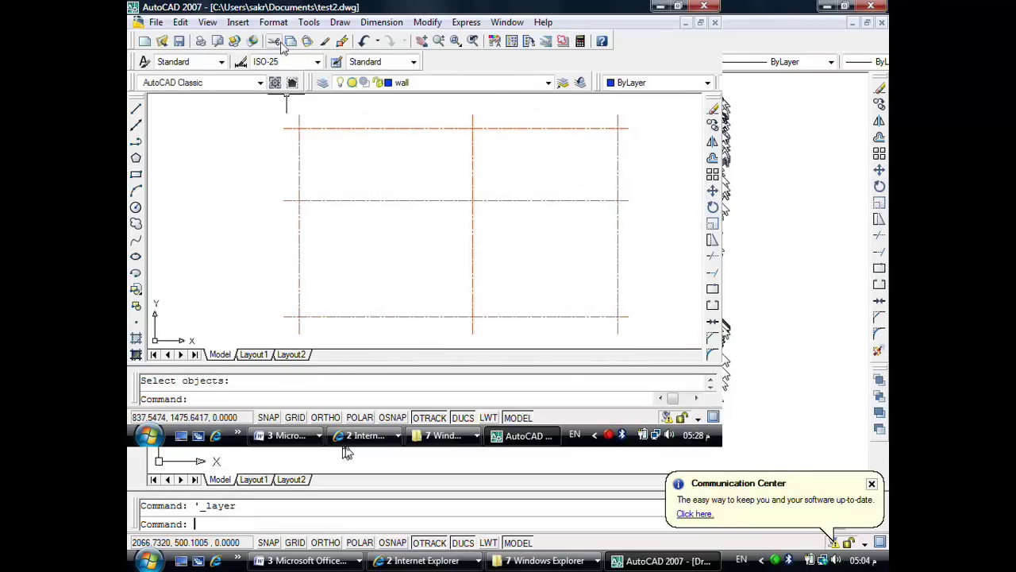
Step: Draw a closed multiline outer wall from the top-left, top-right and bottom-right axis intersections
left_click(335, 24)
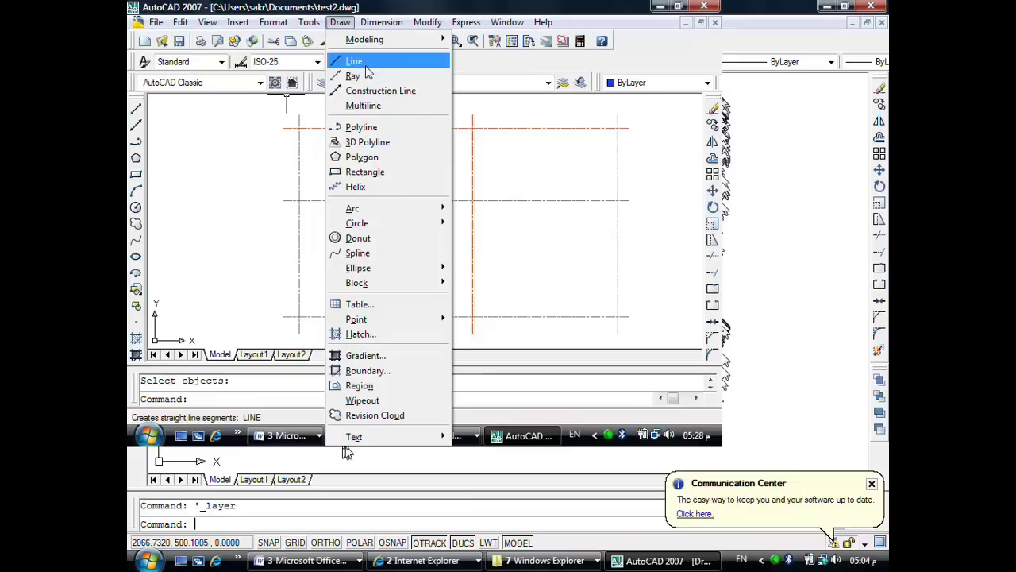
left_click(361, 106)
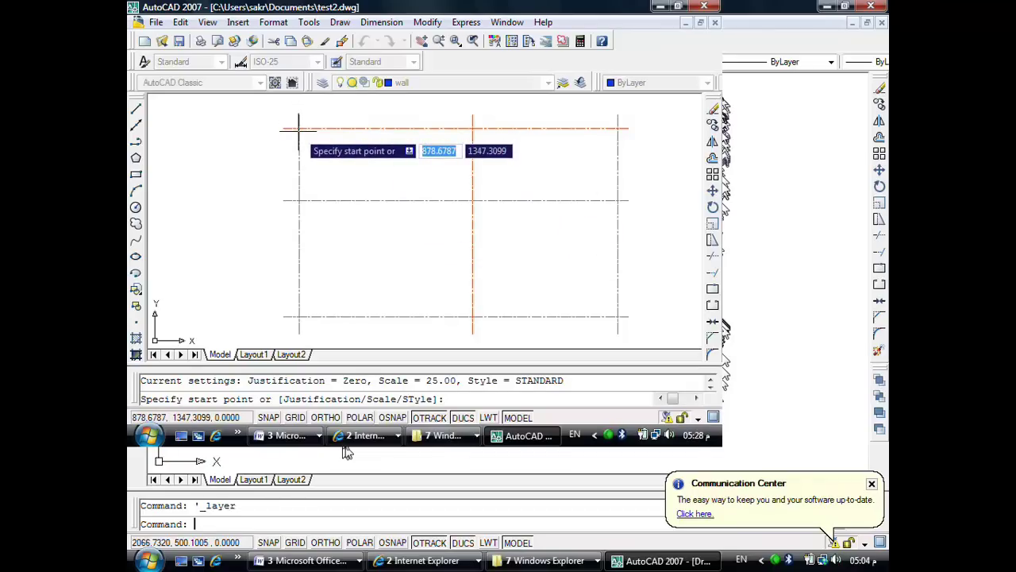
key("F3")
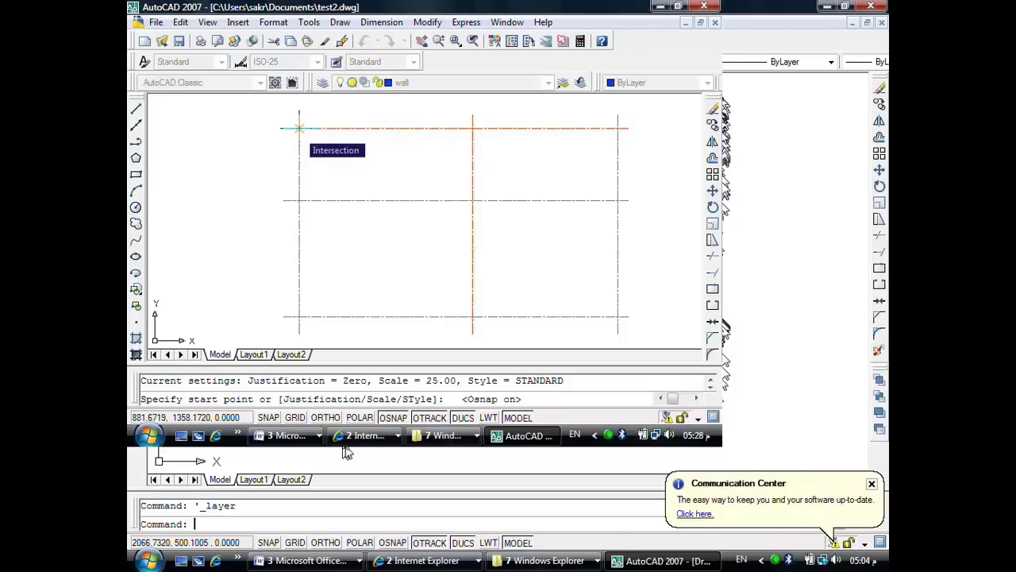
left_click(299, 128)
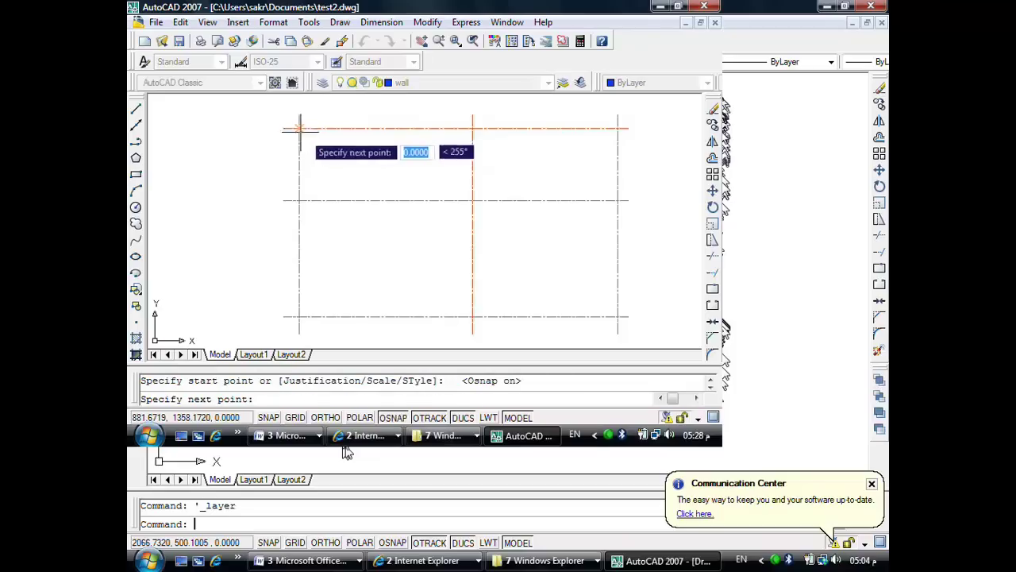
left_click(616, 128)
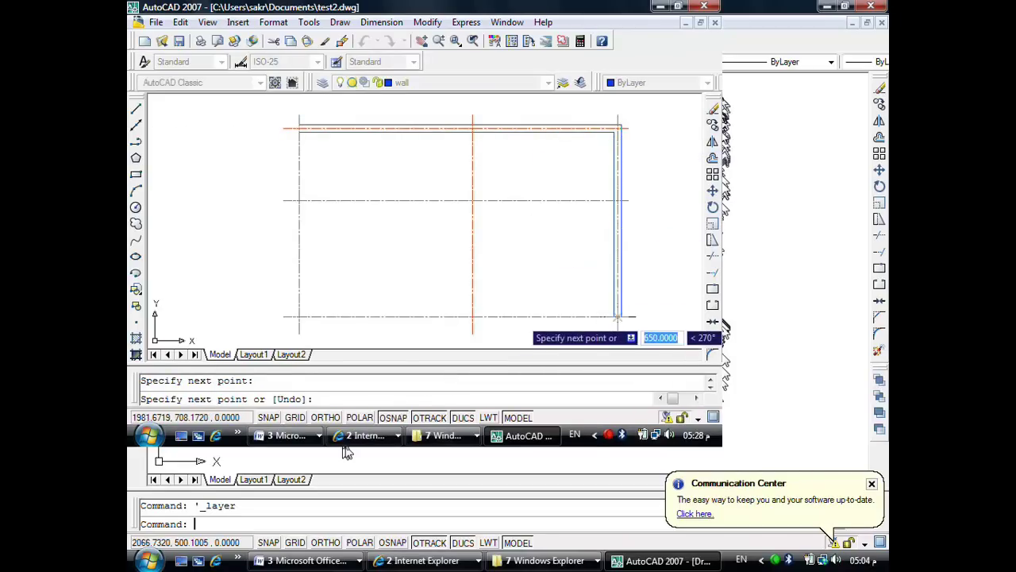
left_click(616, 316)
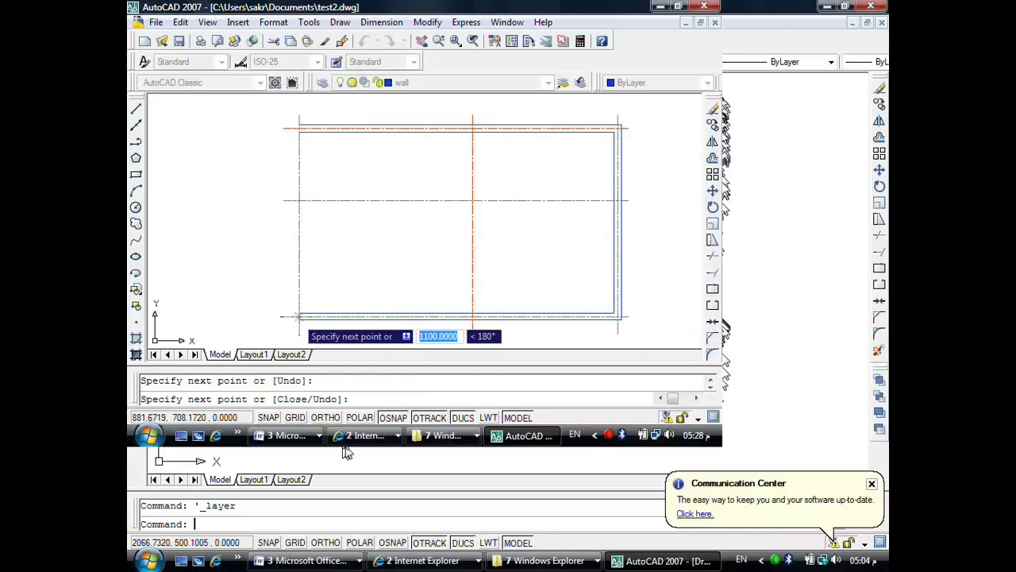
type("c")
key("Return")
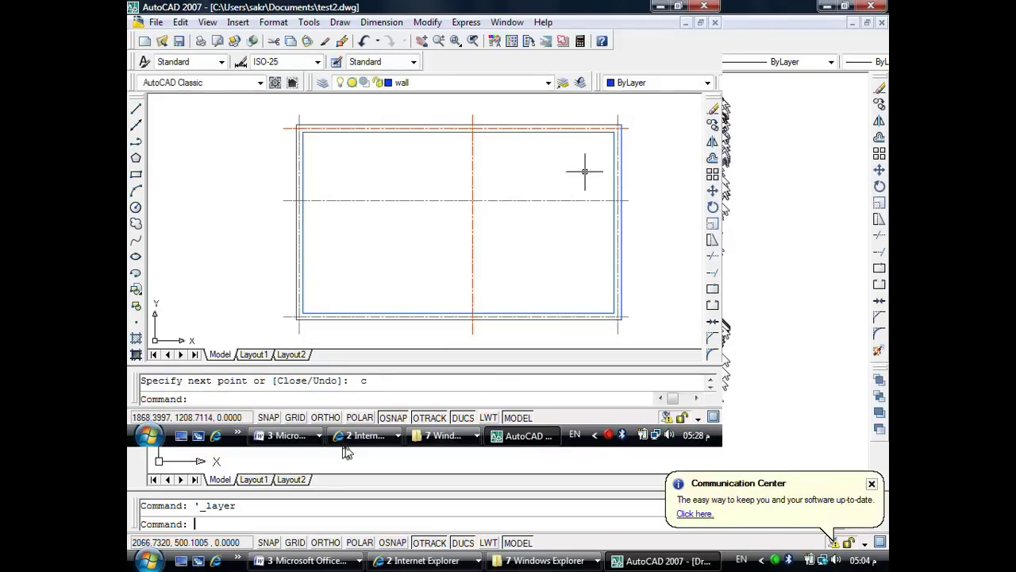
Step: Draw multiline walls along the middle horizontal axis and the central vertical axis
key("Return")
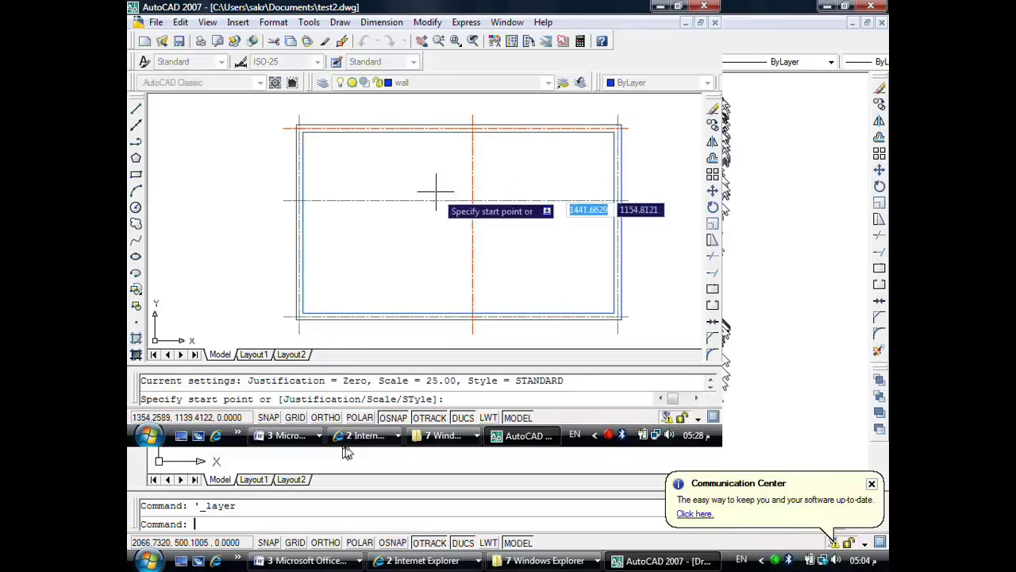
left_click(299, 199)
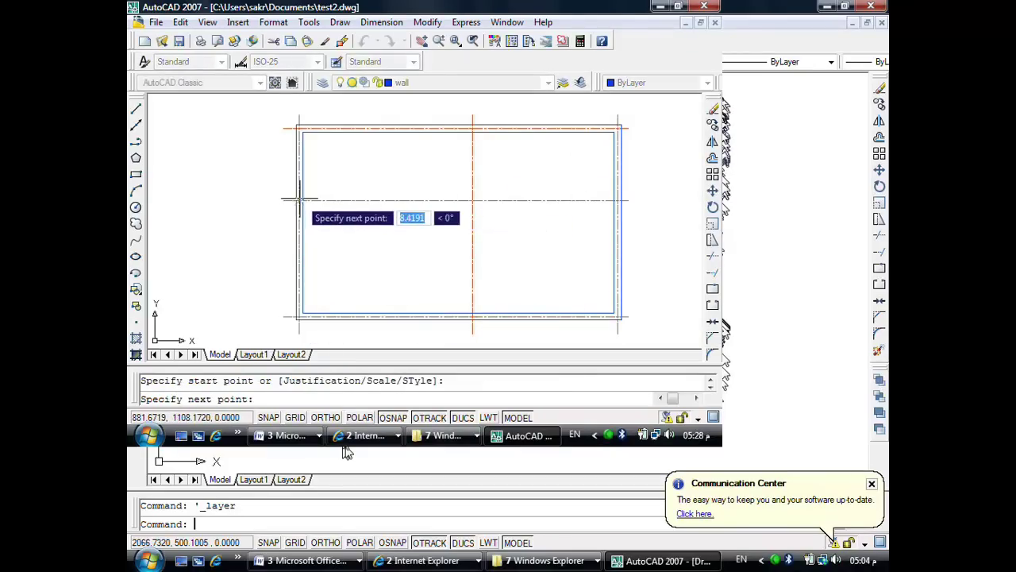
left_click(616, 199)
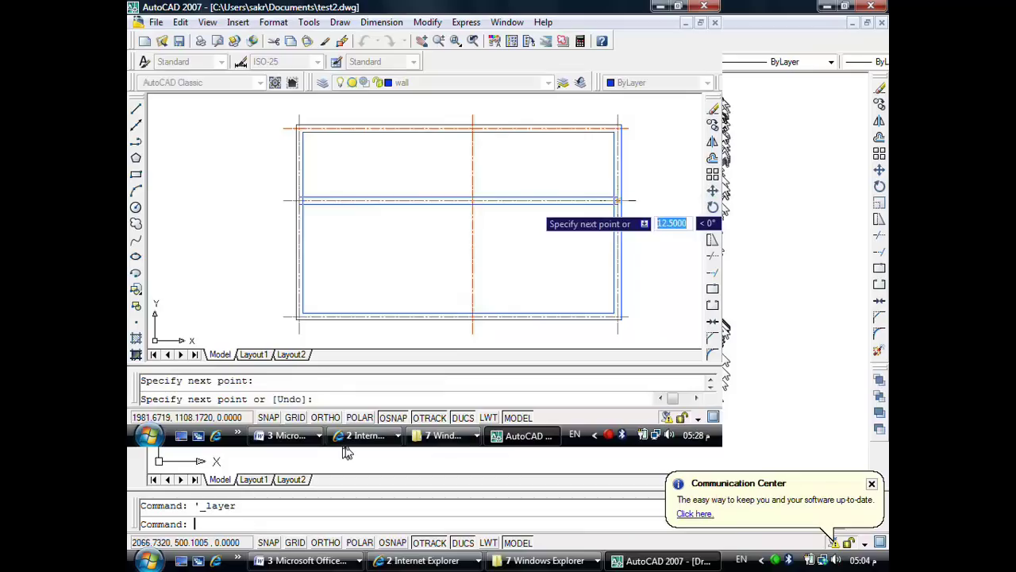
key("Return")
key("Return")
left_click(472, 127)
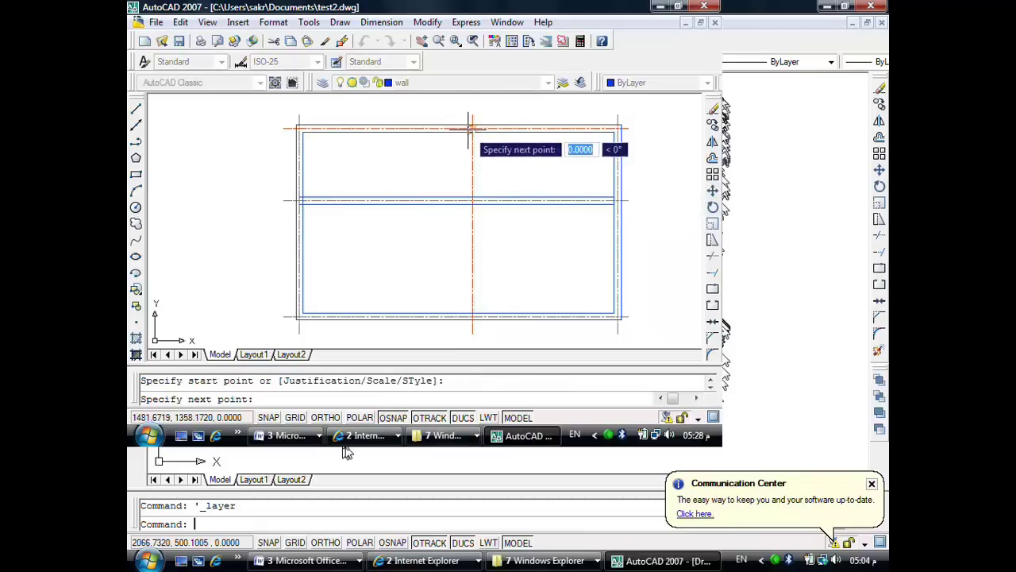
left_click(473, 318)
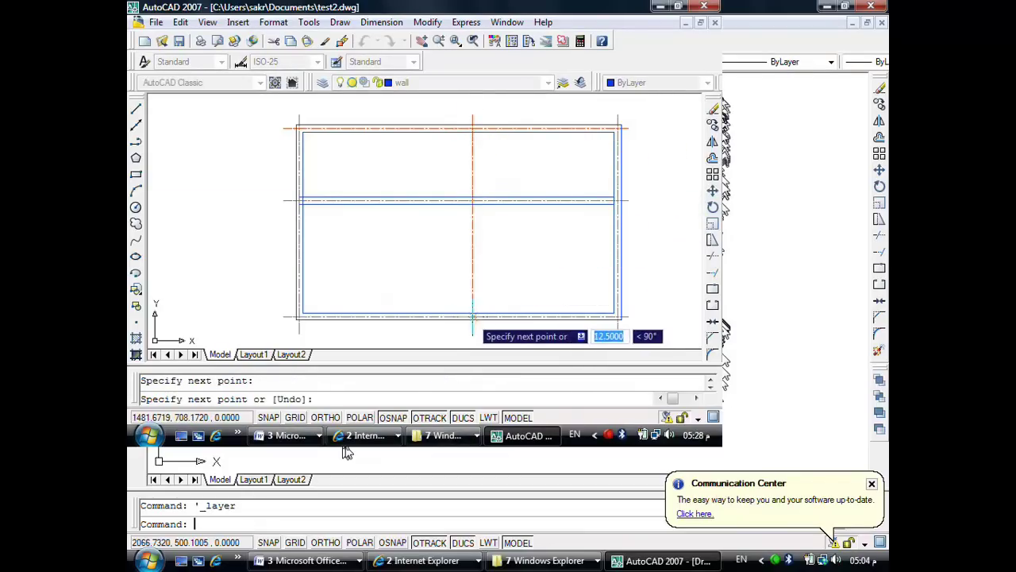
key("Return")
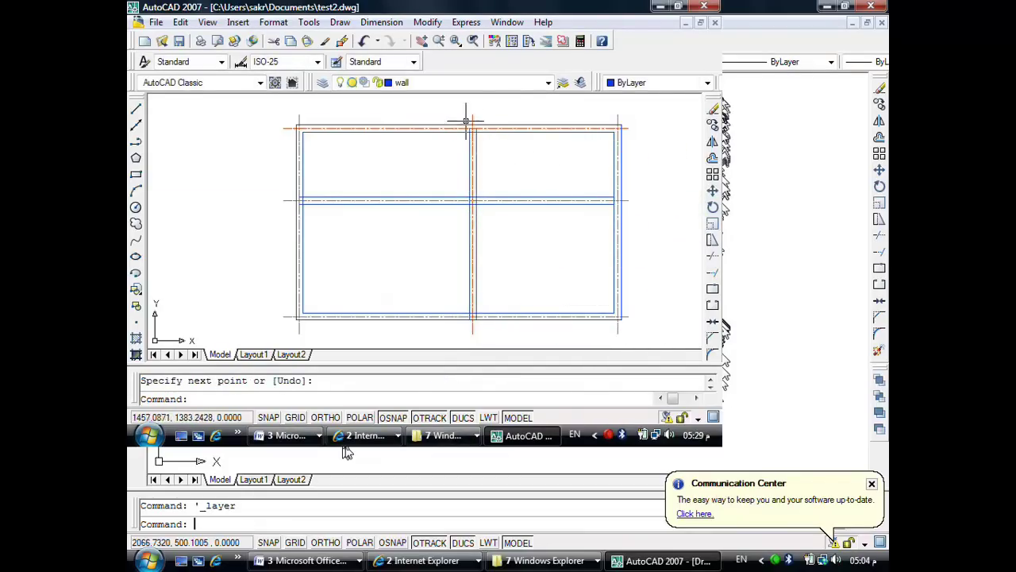
left_click(439, 82)
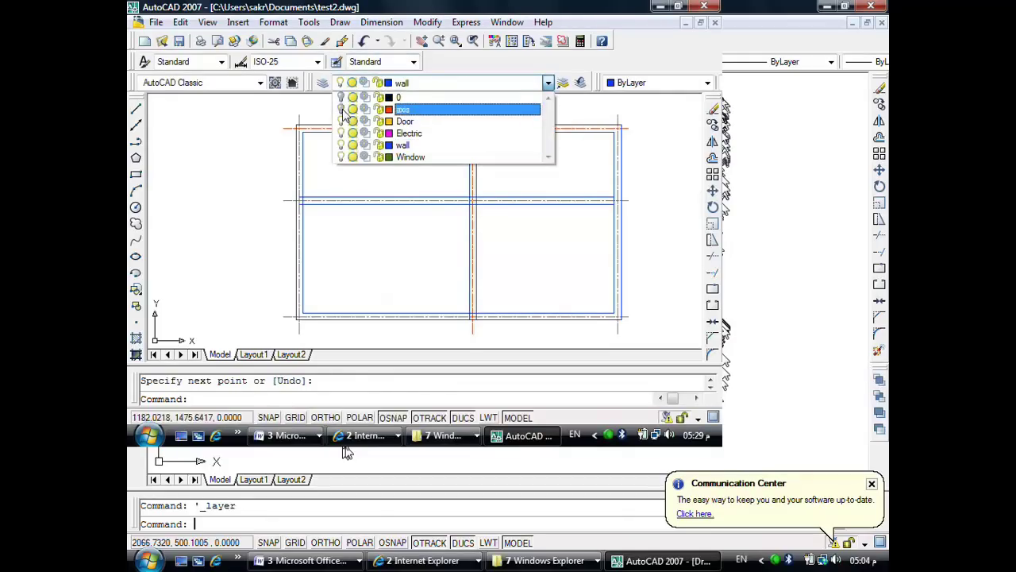
left_click(349, 111)
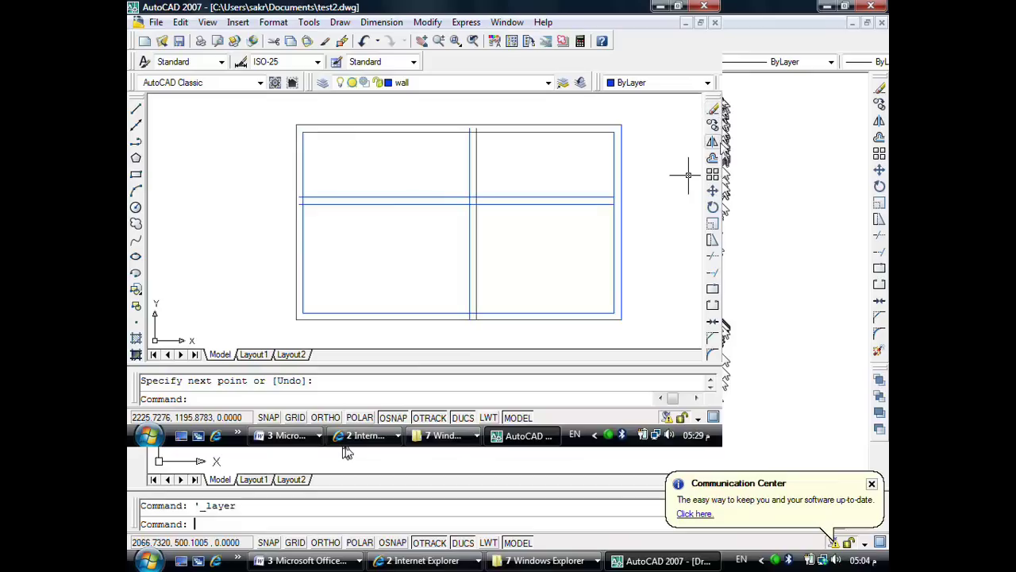
left_click(712, 257)
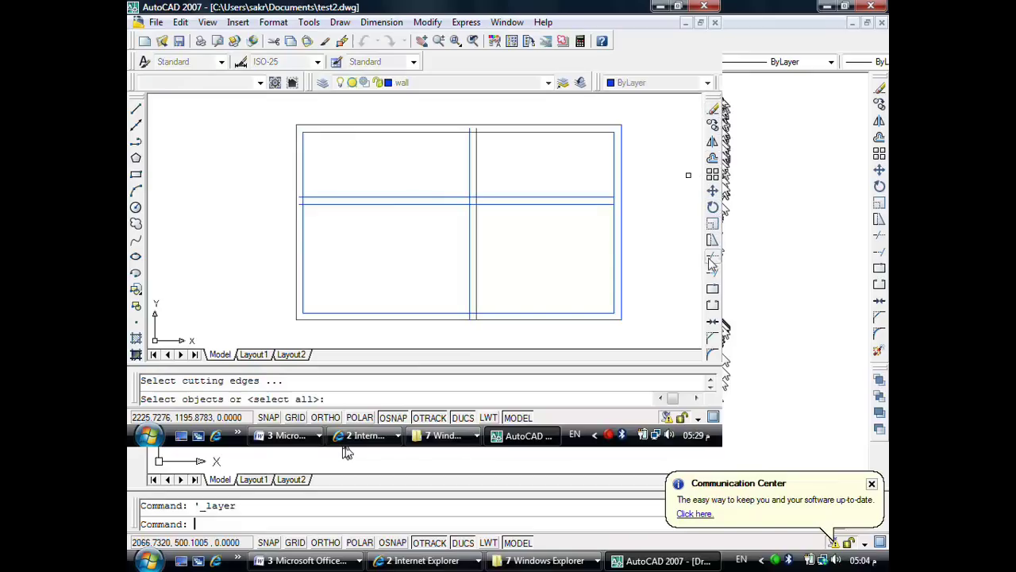
key("Return")
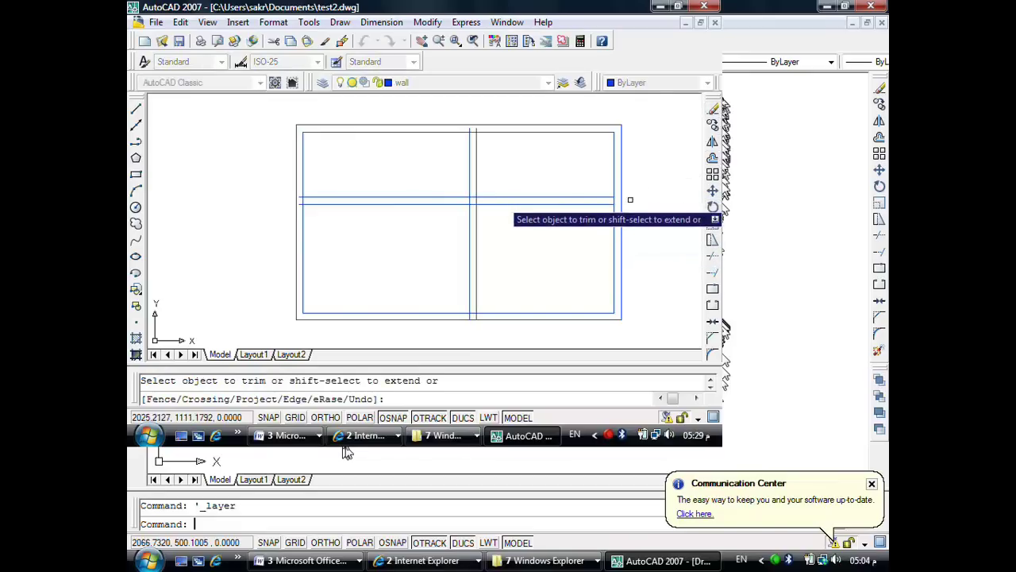
left_click(615, 198)
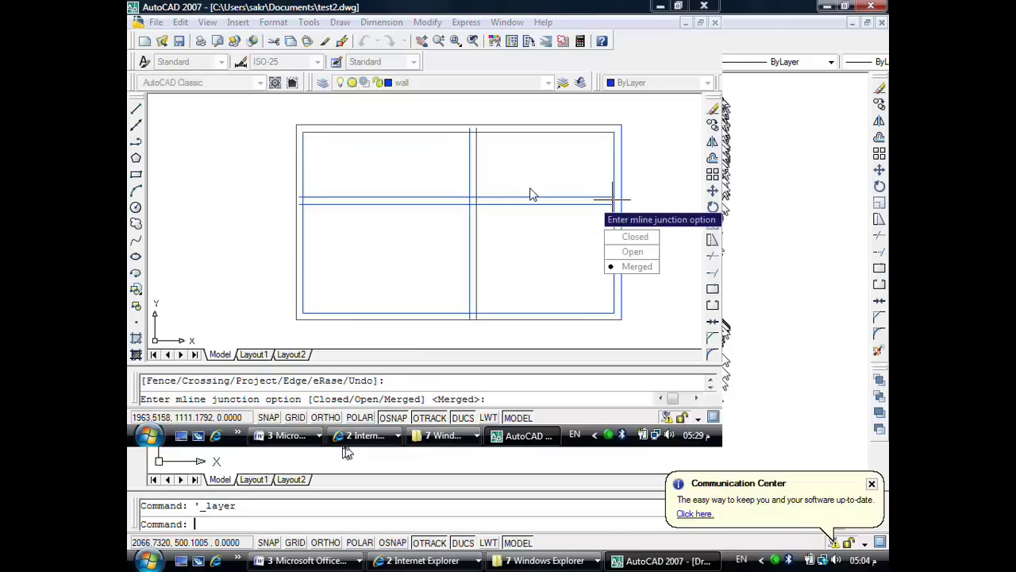
key("Return")
key("Escape")
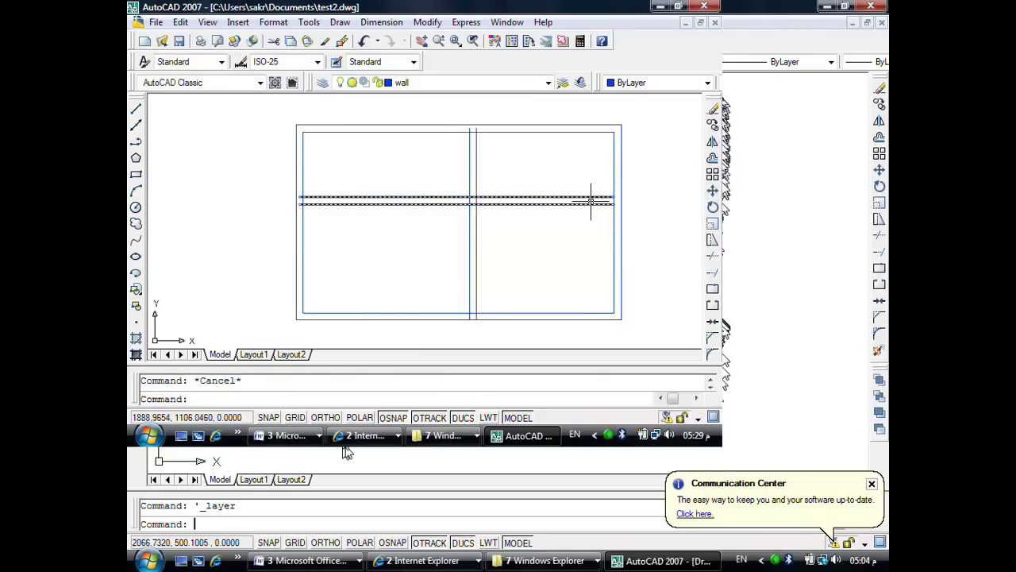
left_click(590, 198)
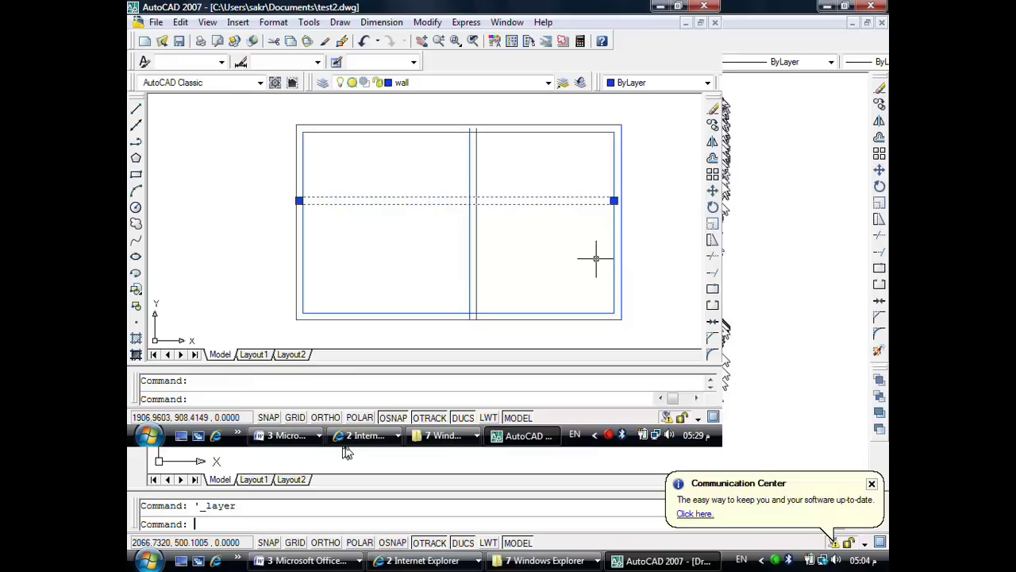
key("Escape")
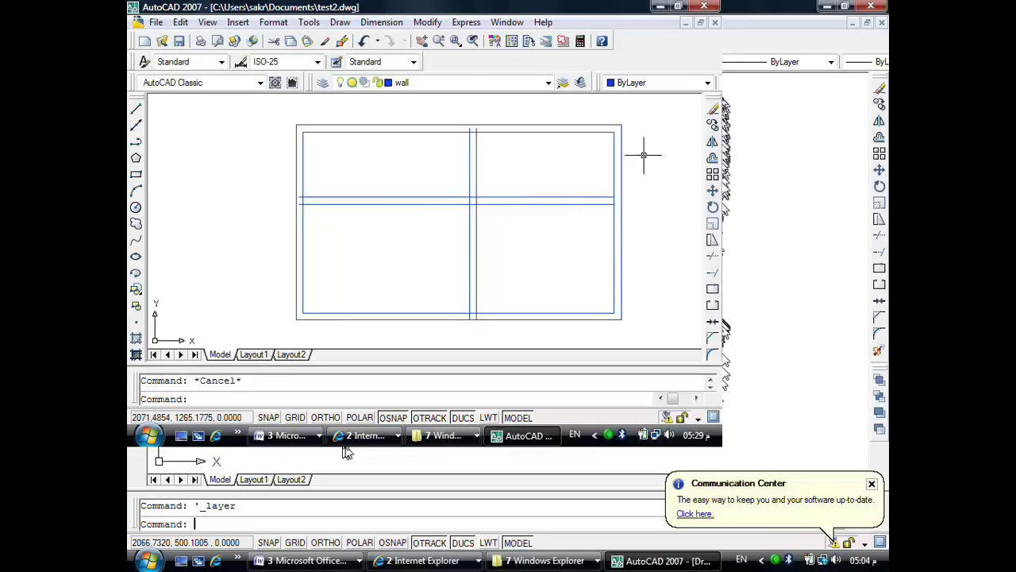
left_click(613, 159)
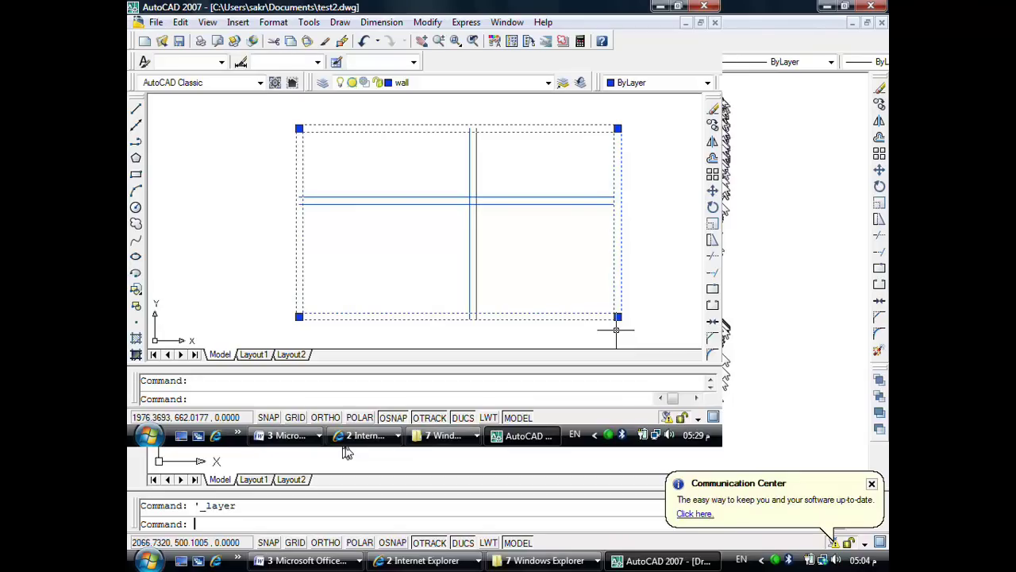
Step: Clear the selection and bring up the Modify menu's object editing commands
key("Escape")
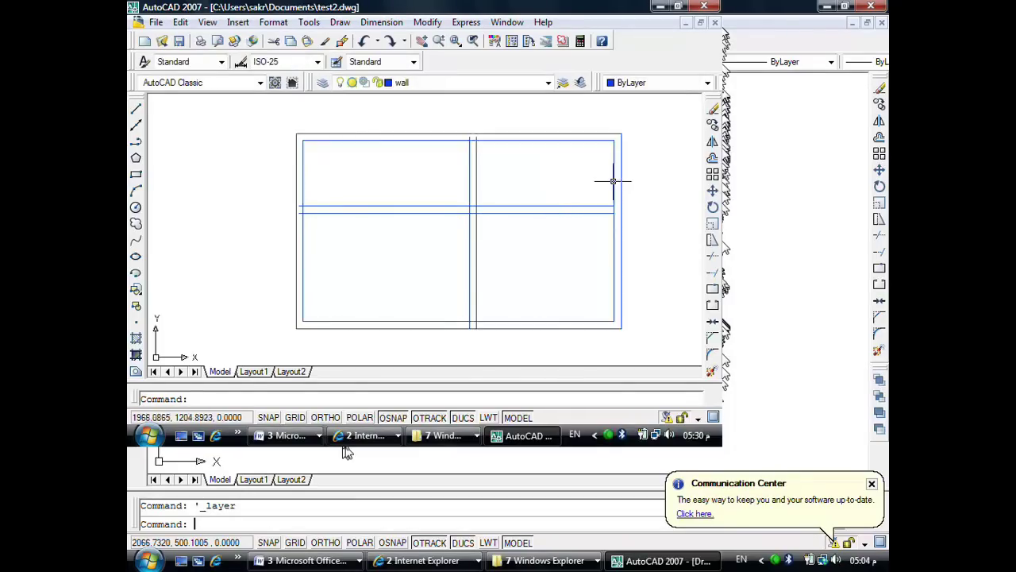
left_click(475, 191)
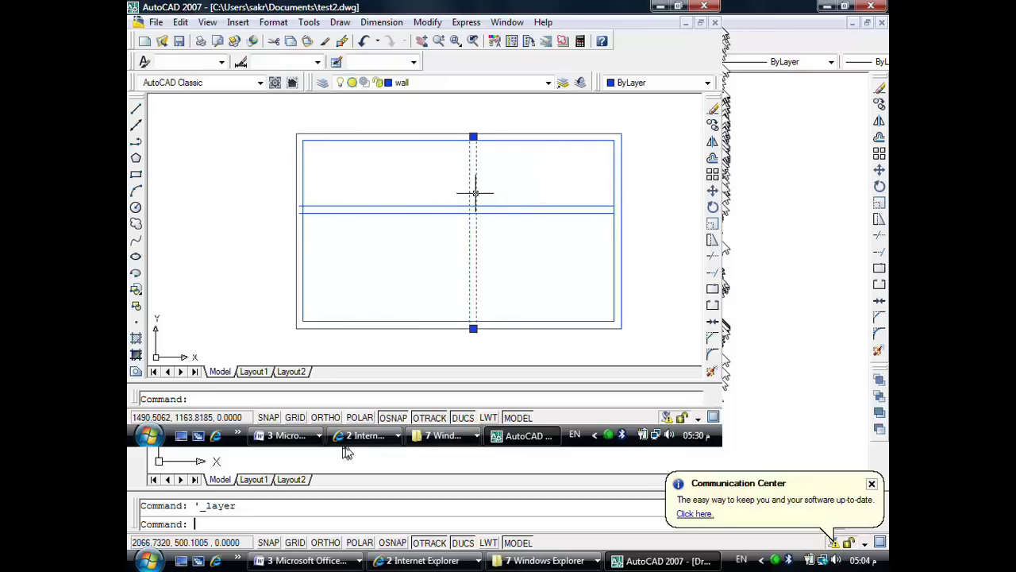
key("Escape")
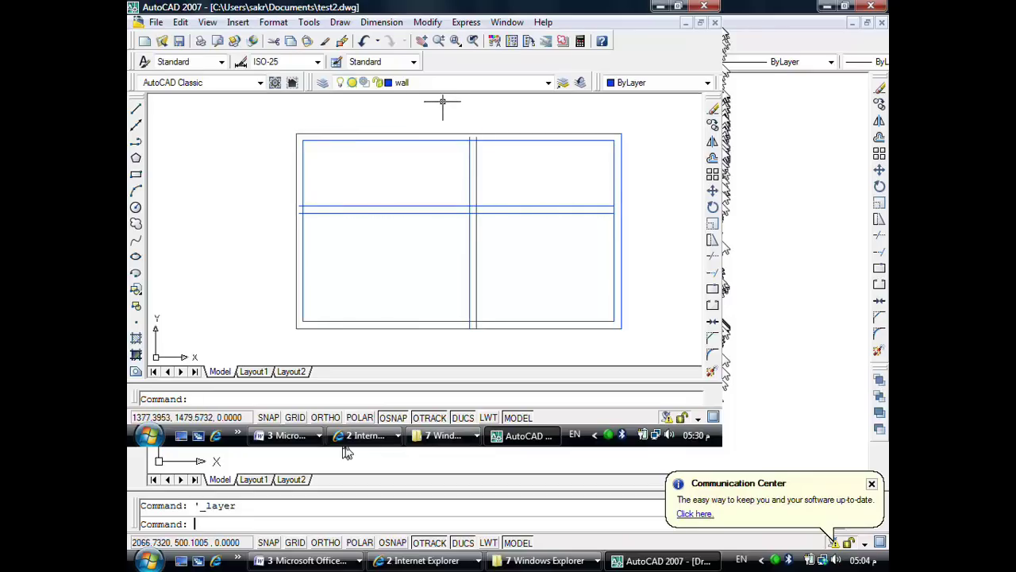
left_click(425, 22)
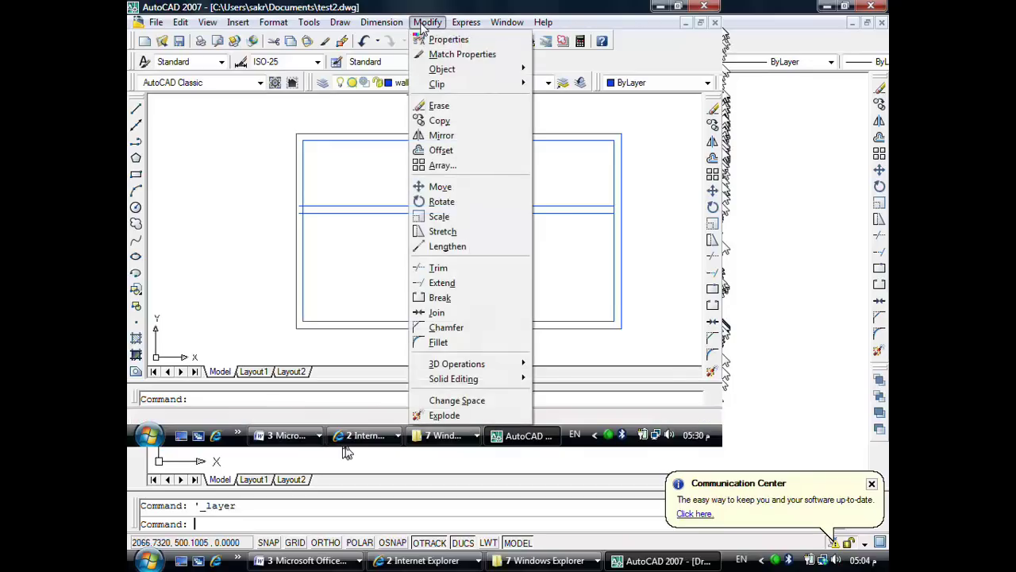
mouse_move(442, 69)
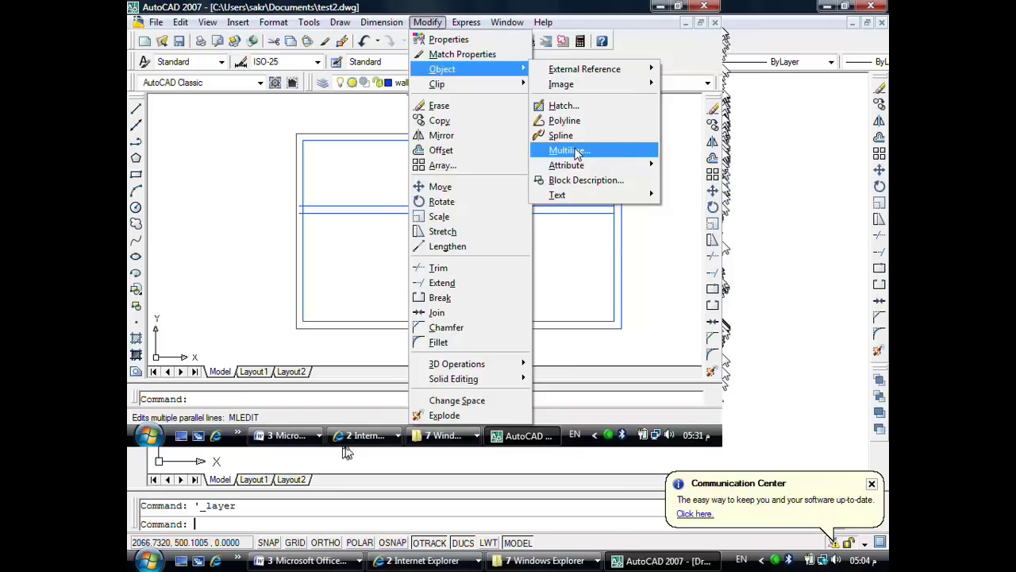
Step: Pick Open Tee in Multiline Edit Tools and open the top and right wall junctions
left_click(569, 151)
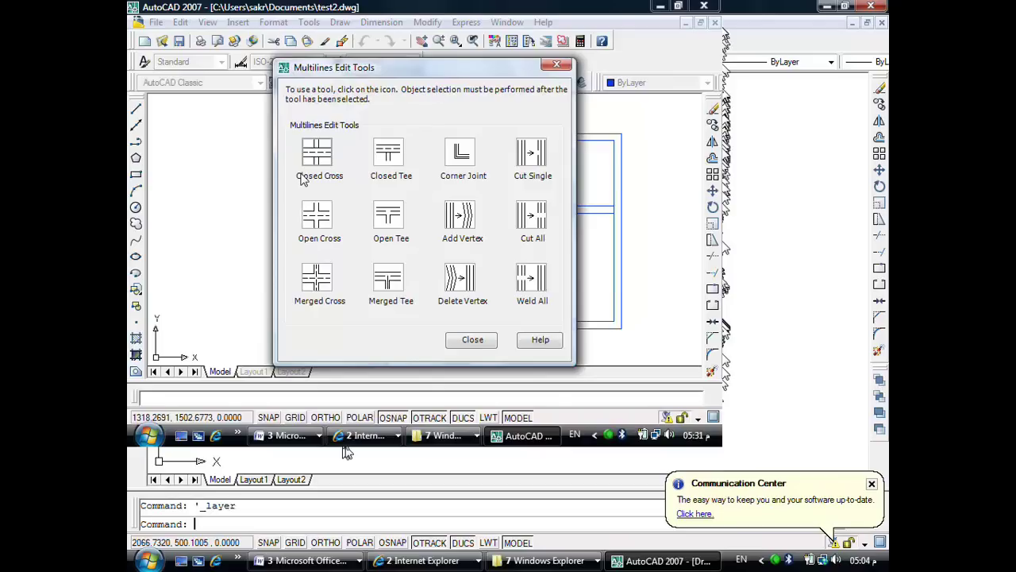
left_click(390, 216)
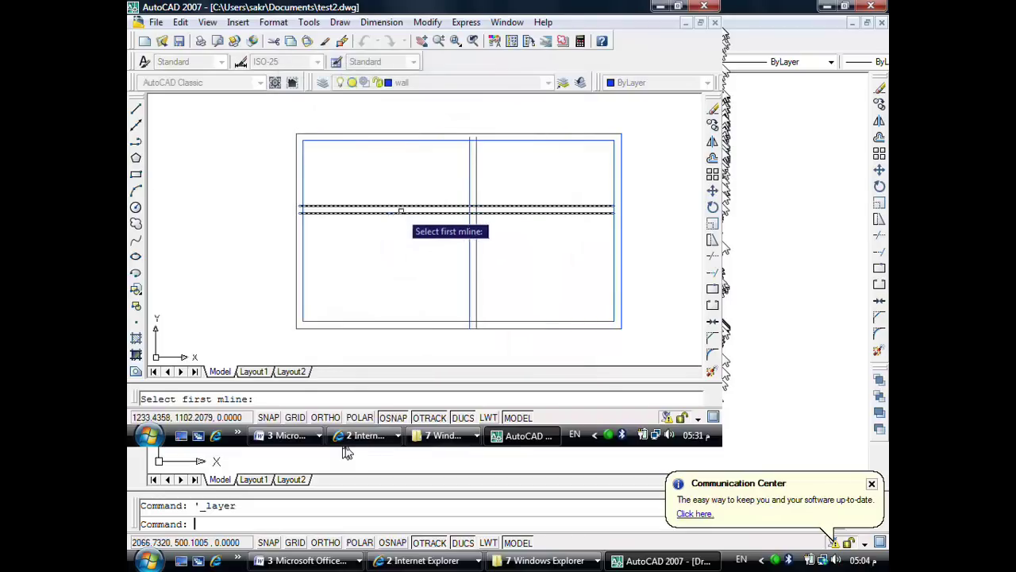
left_click(470, 171)
left_click(487, 139)
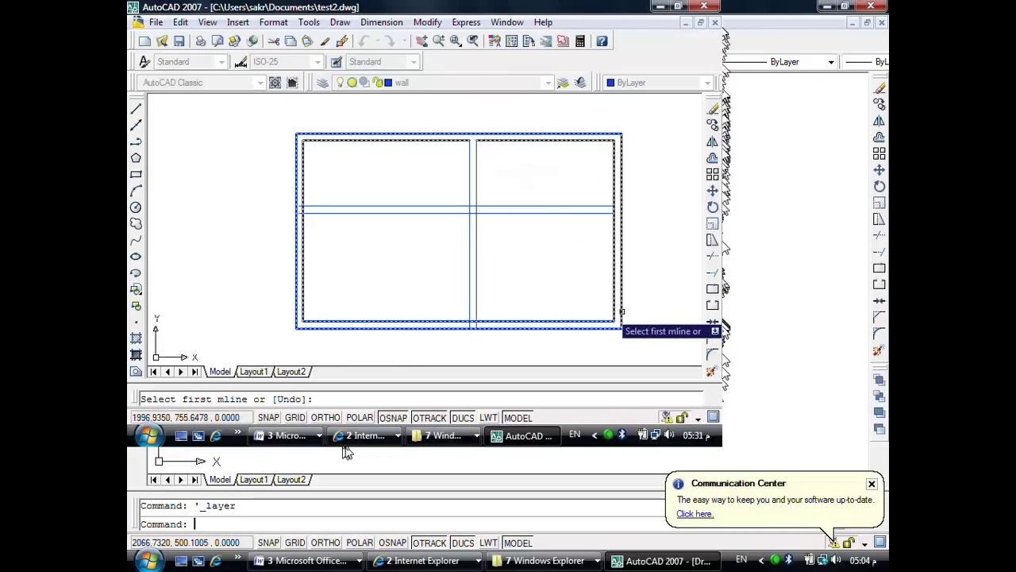
left_click(603, 210)
left_click(617, 198)
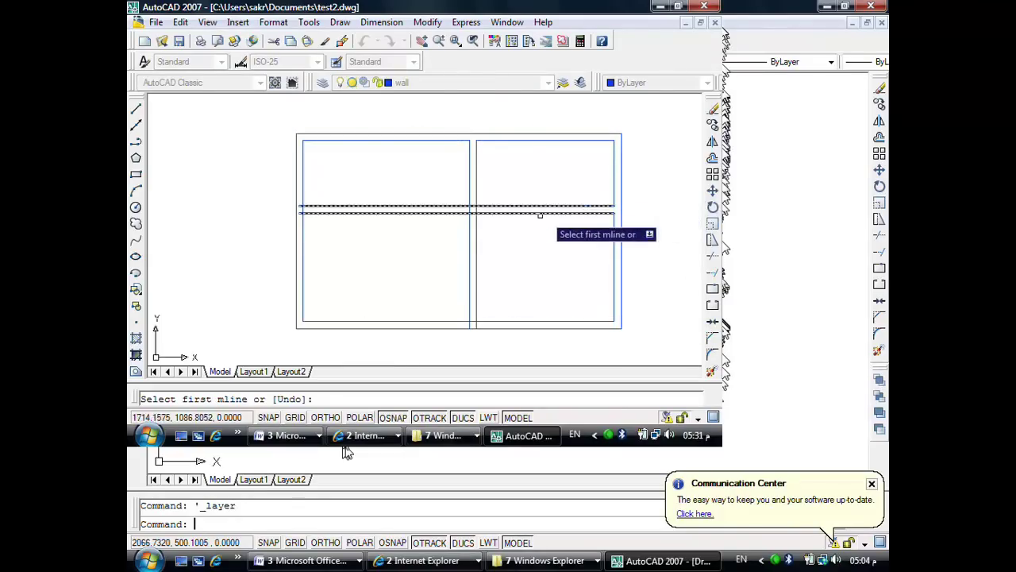
Step: Open tees at the left and bottom junctions where the inner walls meet the outer wall
left_click(312, 203)
left_click(313, 208)
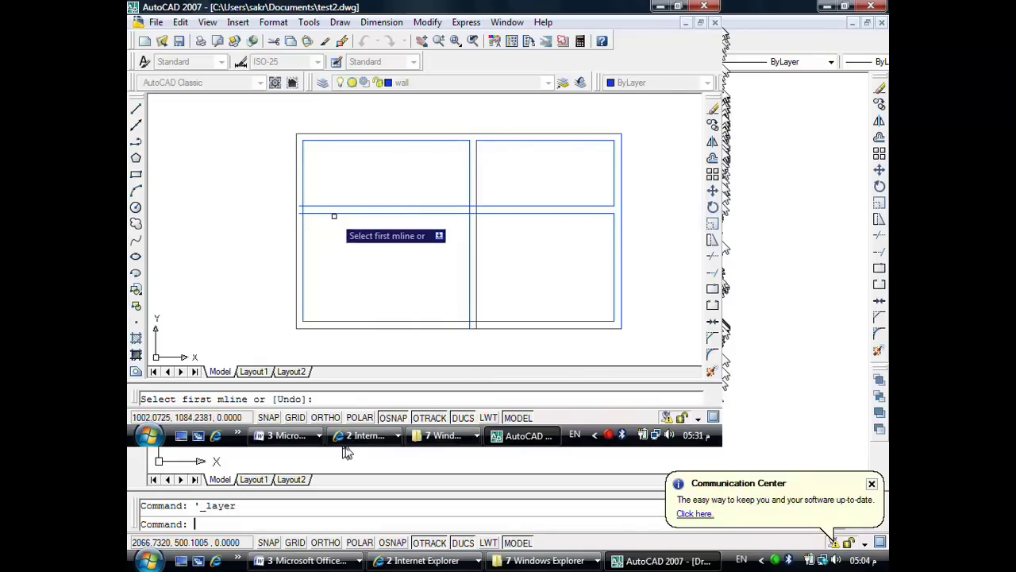
left_click(327, 212)
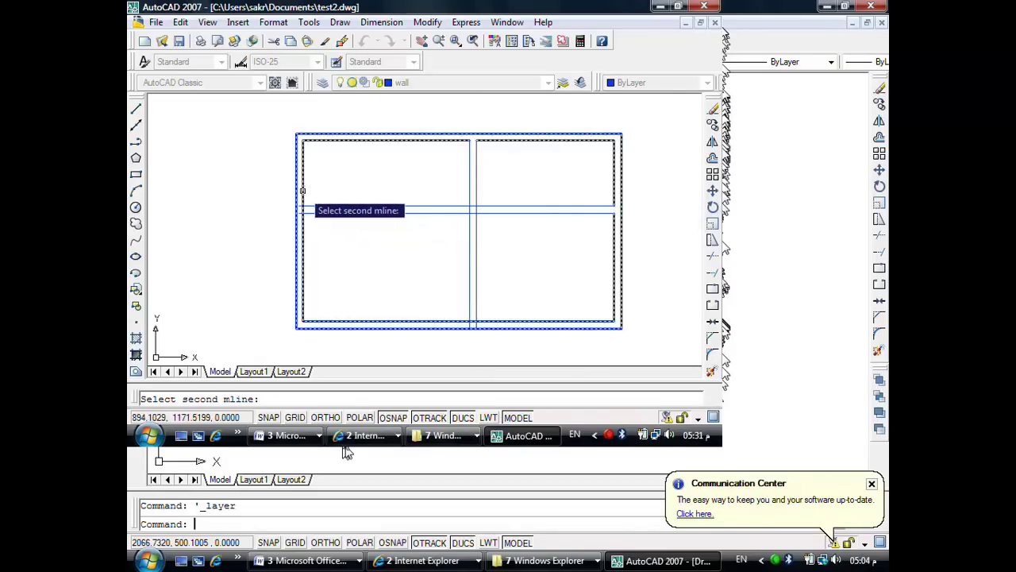
left_click(300, 205)
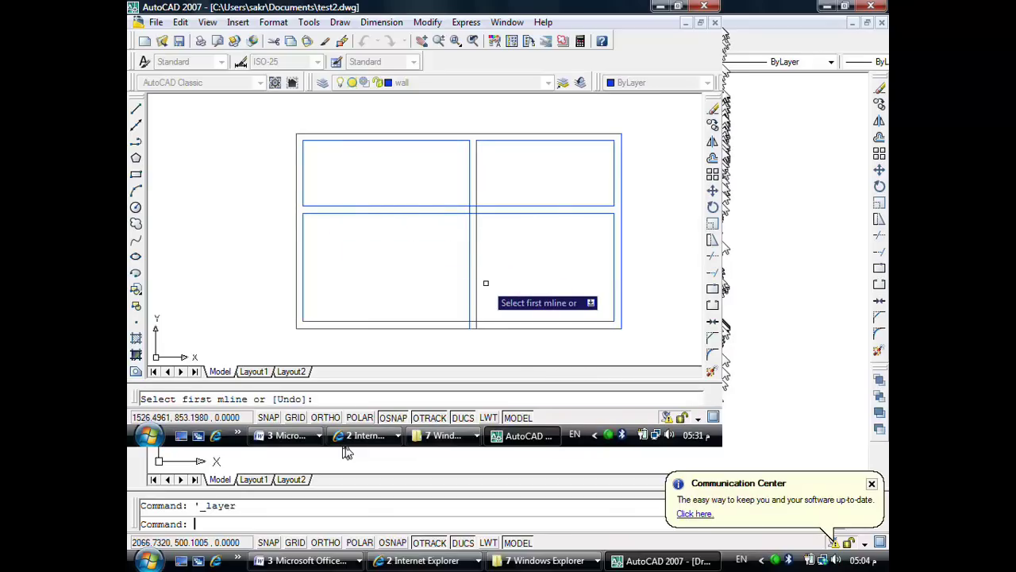
left_click(493, 321)
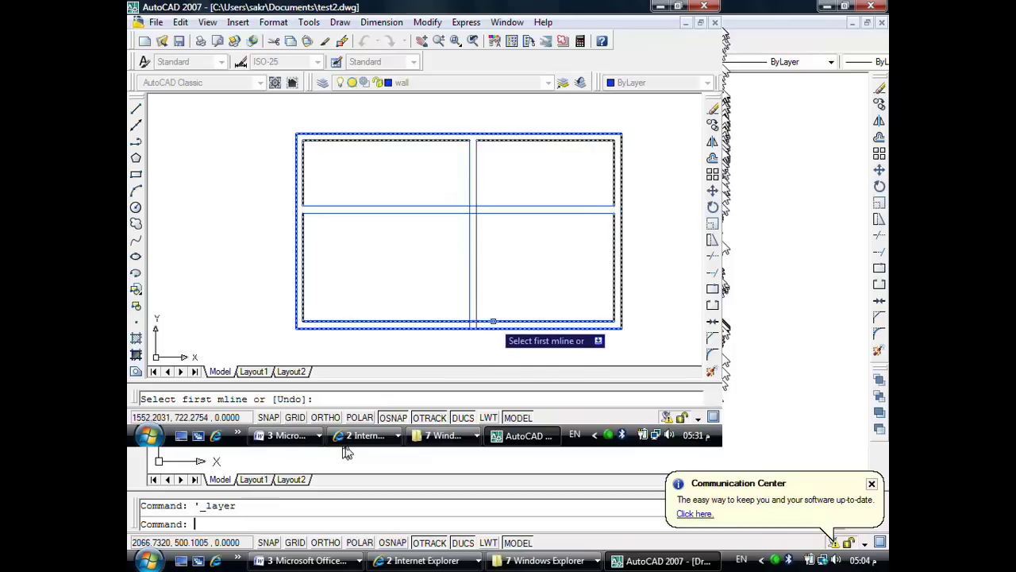
left_click(474, 304)
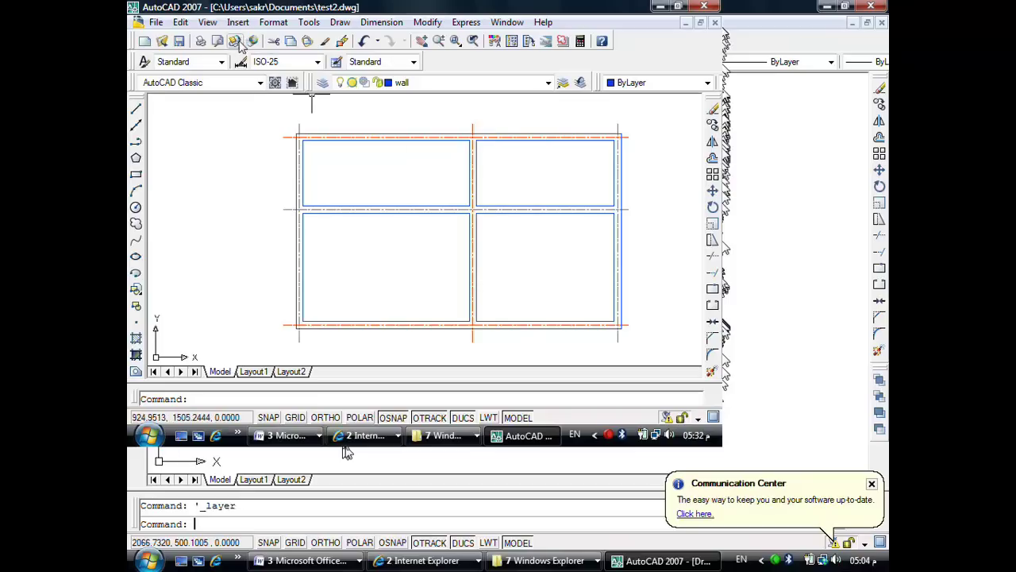
Step: Start a new drawing from the default template
left_click(155, 24)
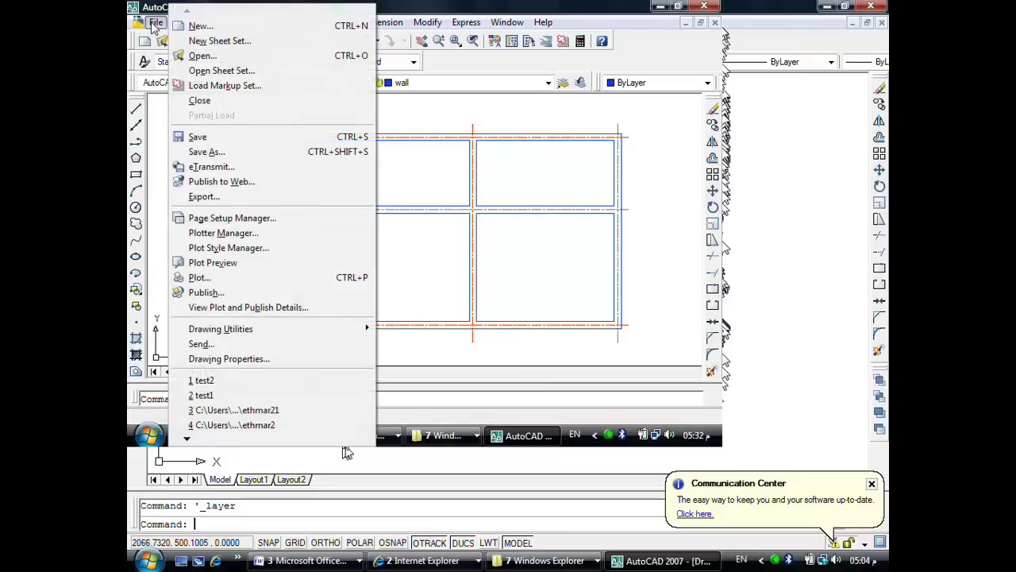
left_click(199, 26)
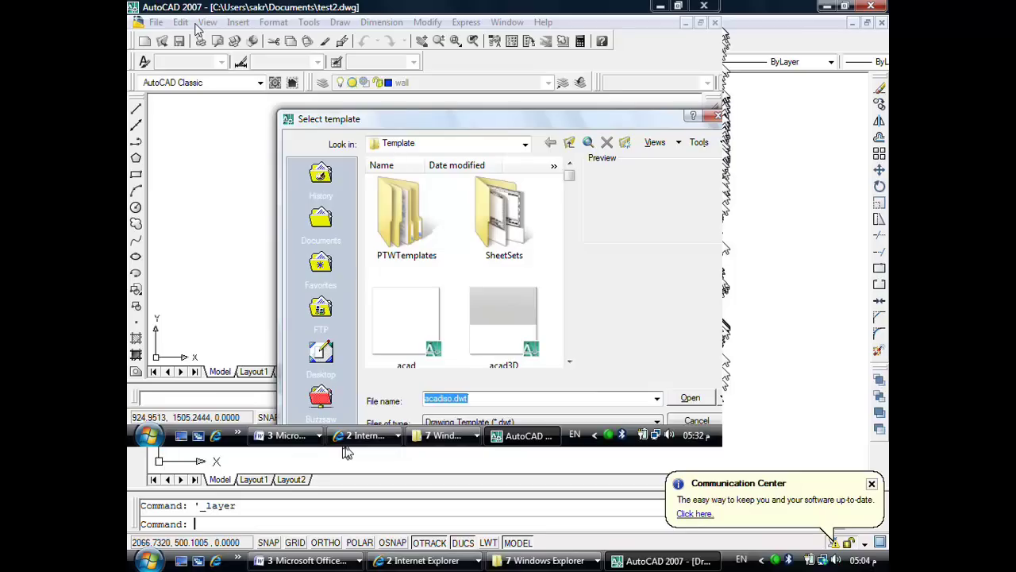
left_click(690, 397)
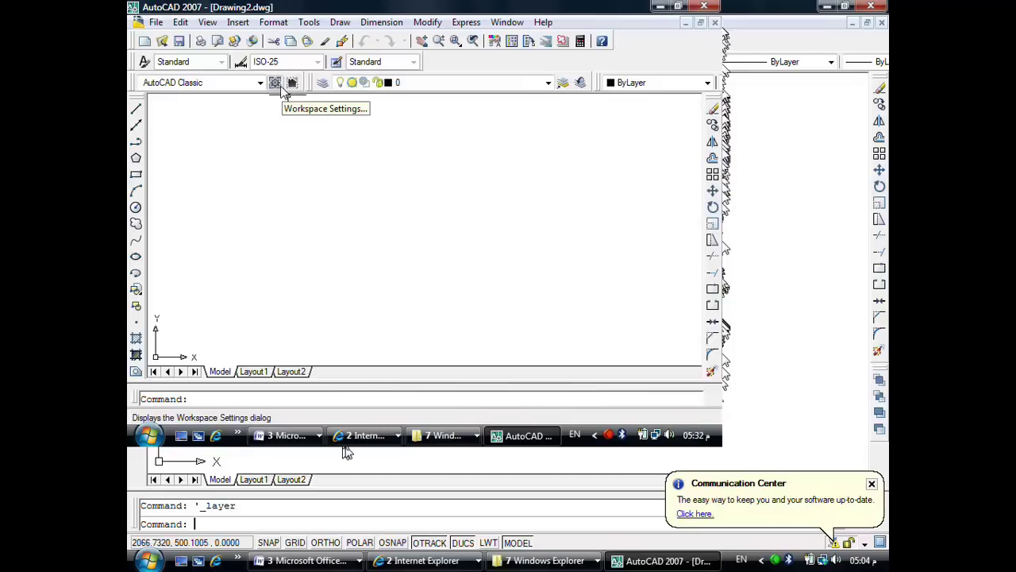
Step: Apply a black model space background in Options > Display > Colors, then close Options
right_click(322, 159)
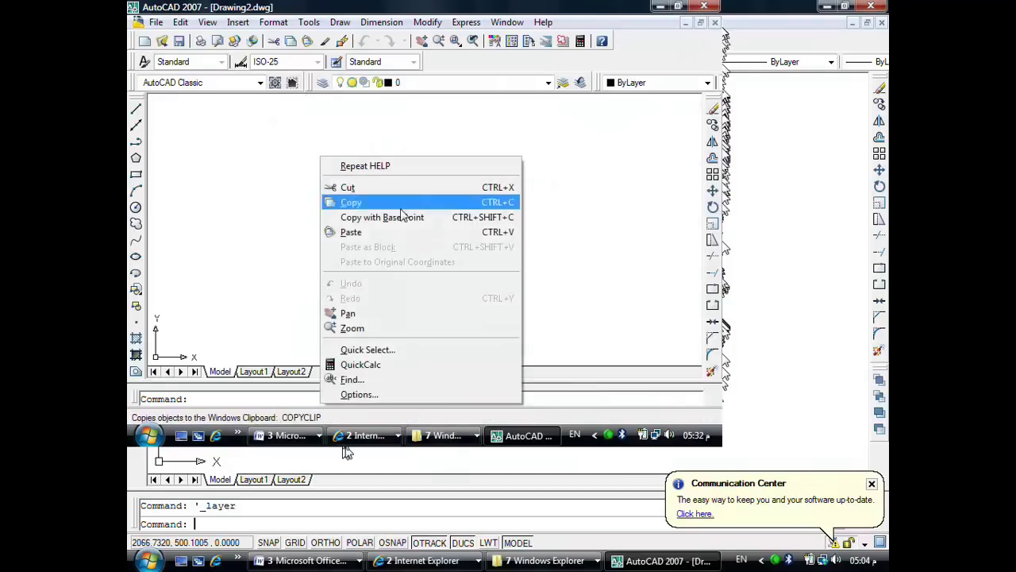
left_click(387, 396)
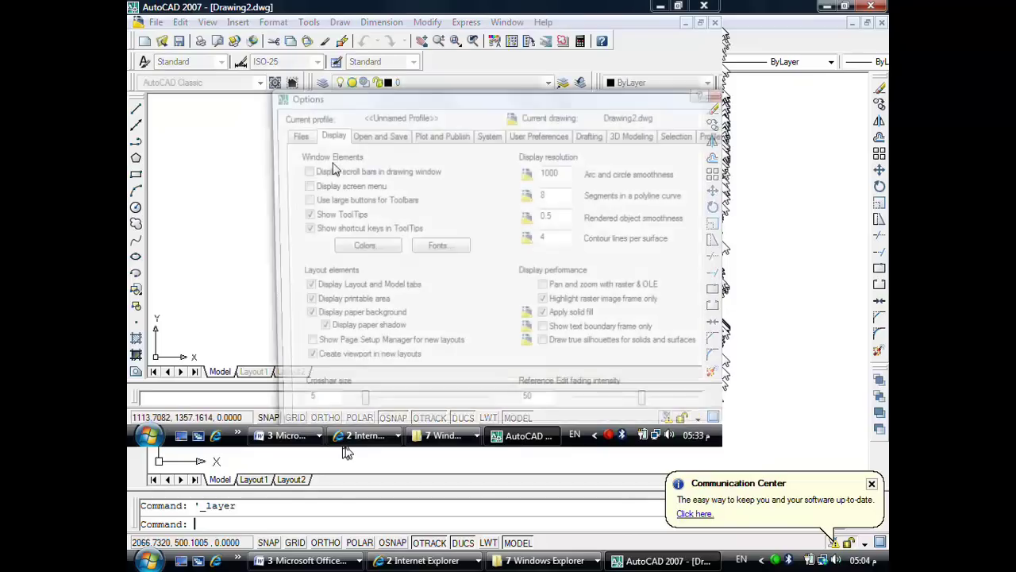
left_click(363, 251)
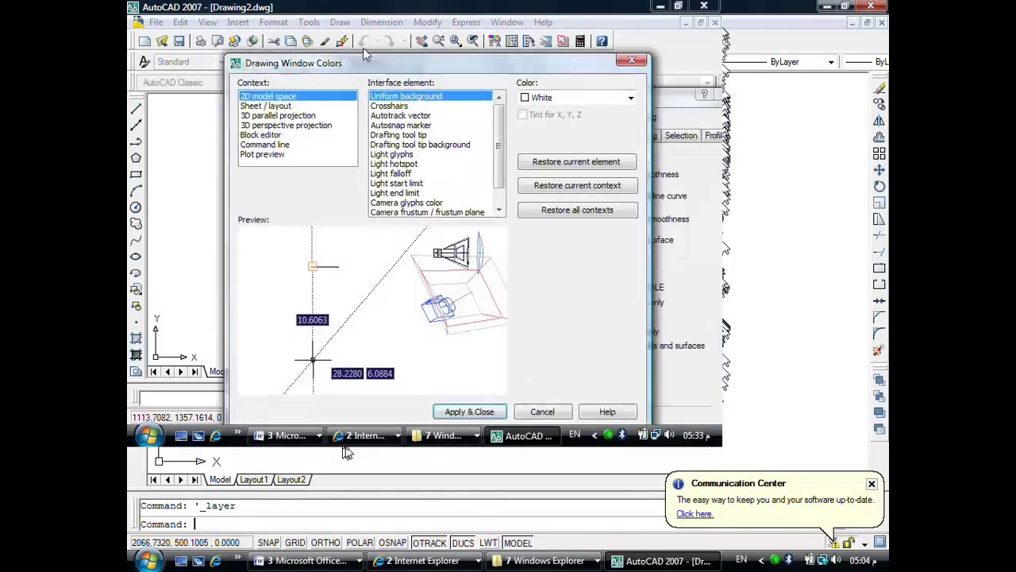
left_click_drag(462, 100, 359, 46)
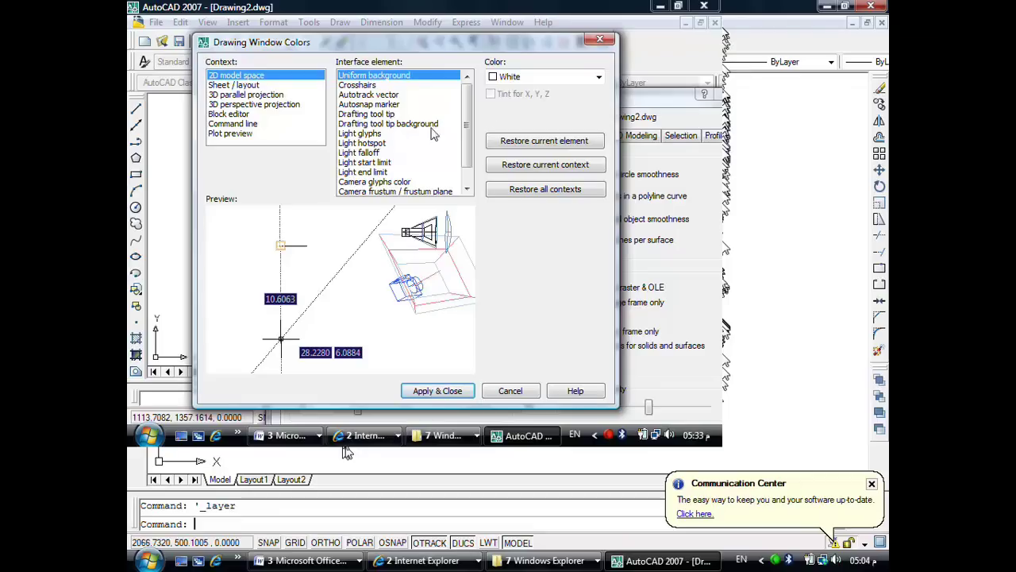
left_click(516, 77)
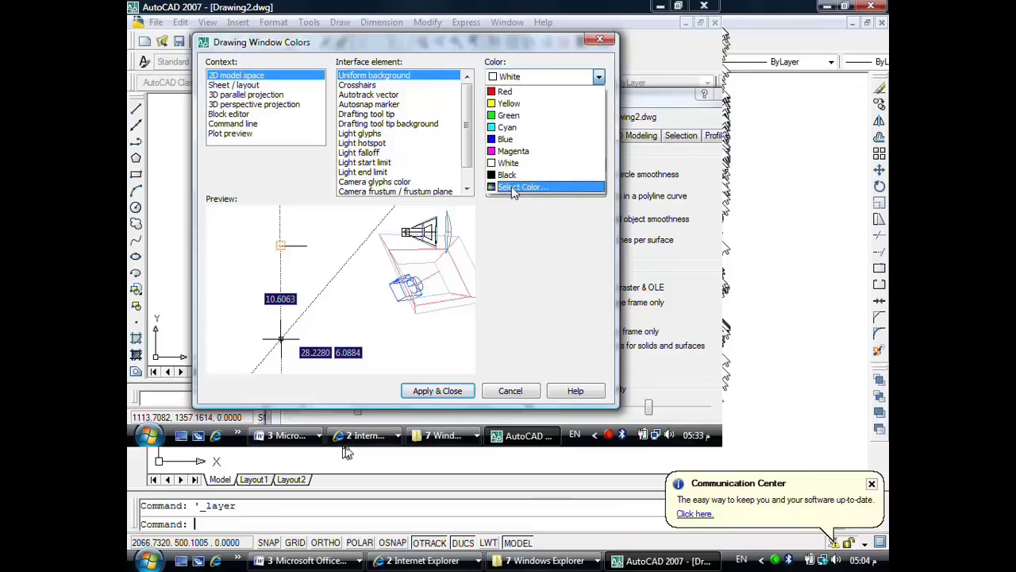
left_click(512, 175)
left_click(437, 391)
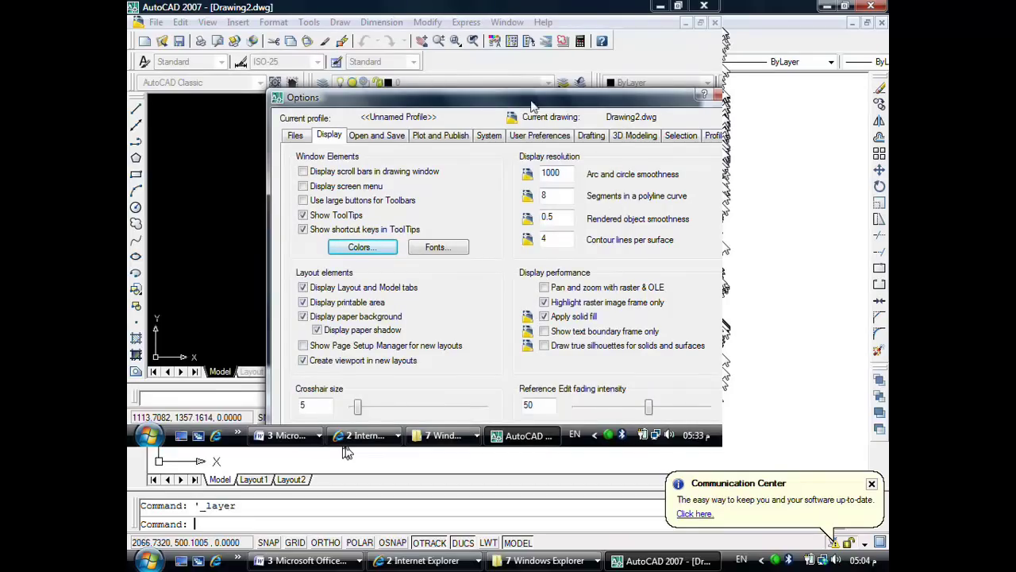
left_click_drag(510, 101, 437, 37)
left_click(513, 381)
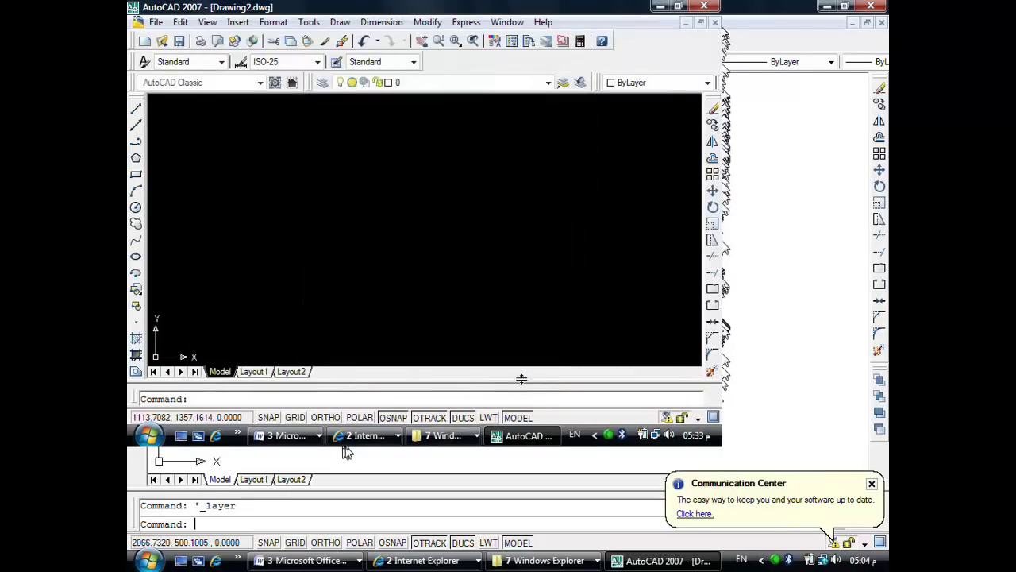
Step: Change the 2D model space uniform background colour to White and confirm Options
right_click(362, 222)
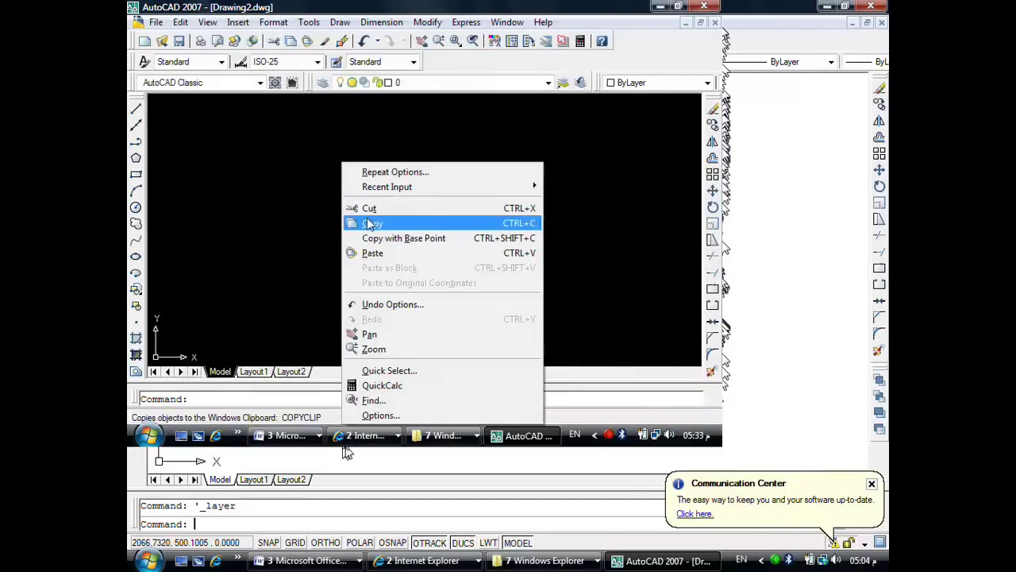
left_click(374, 415)
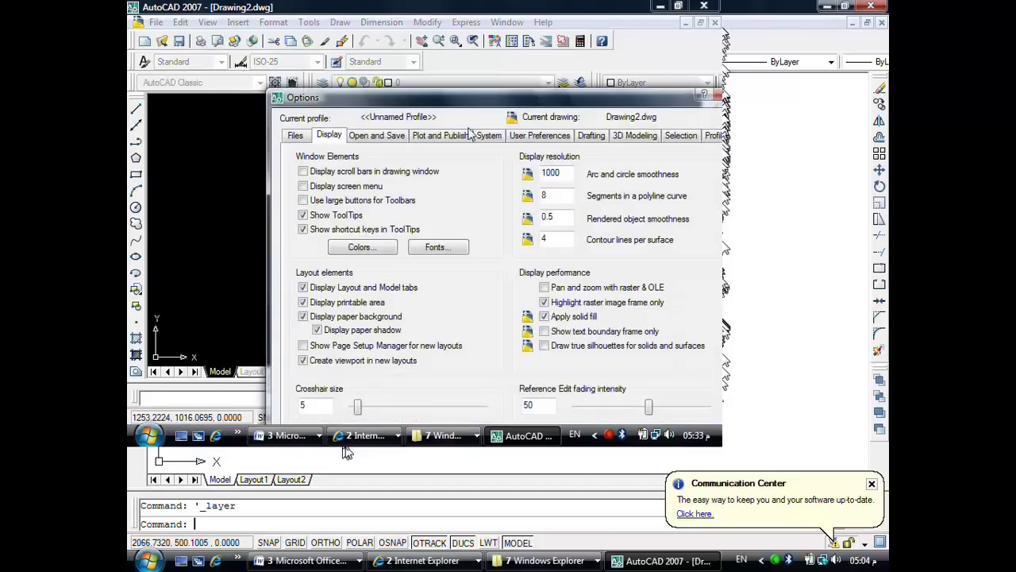
left_click(378, 245)
left_click(542, 76)
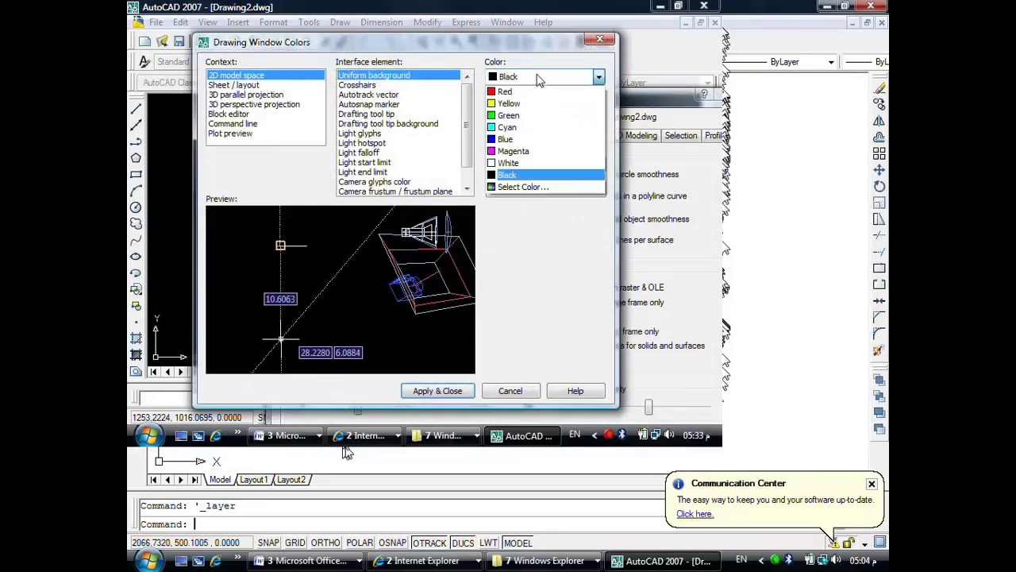
left_click(509, 162)
left_click(435, 392)
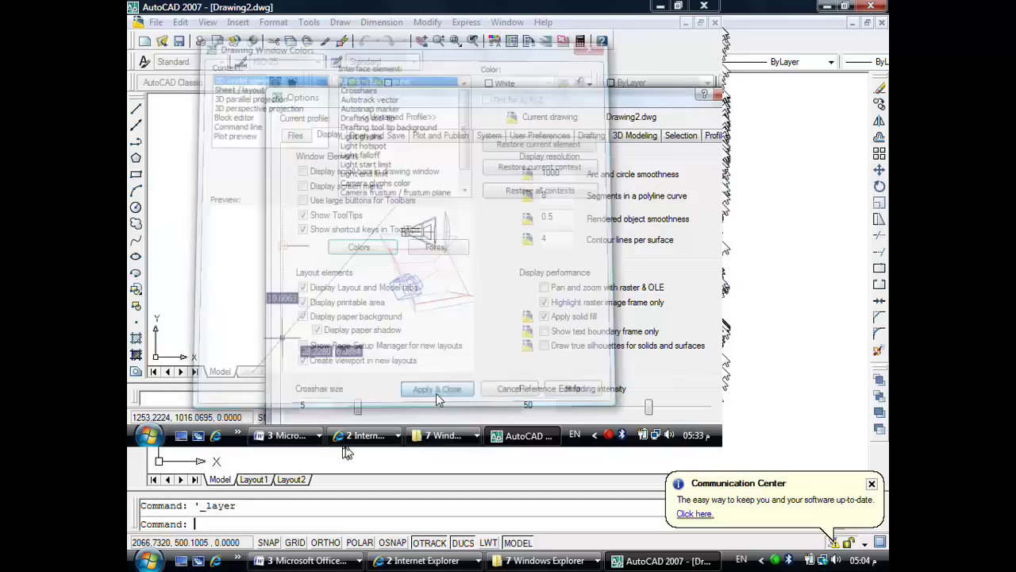
left_click_drag(507, 92, 454, 4)
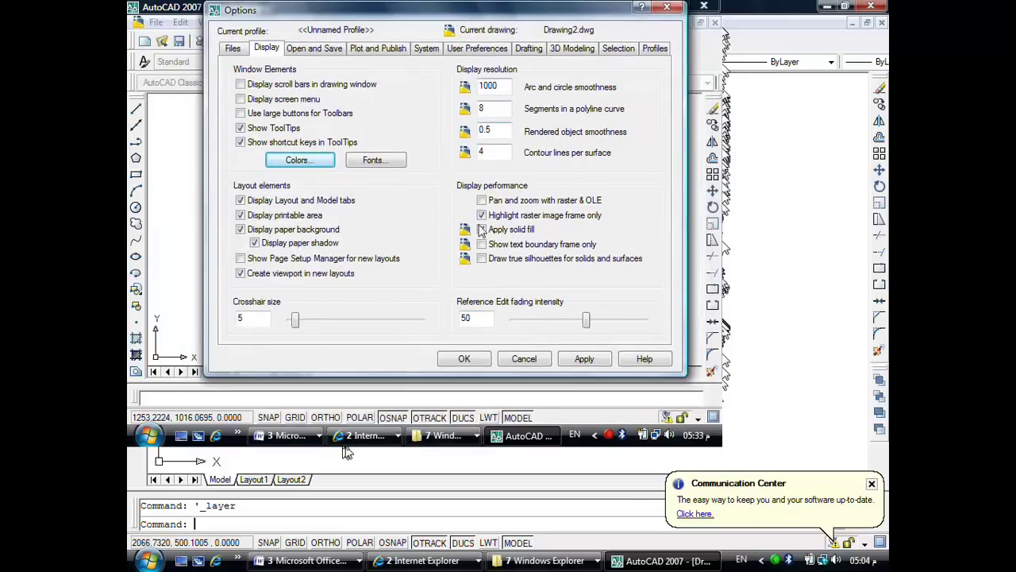
left_click(467, 358)
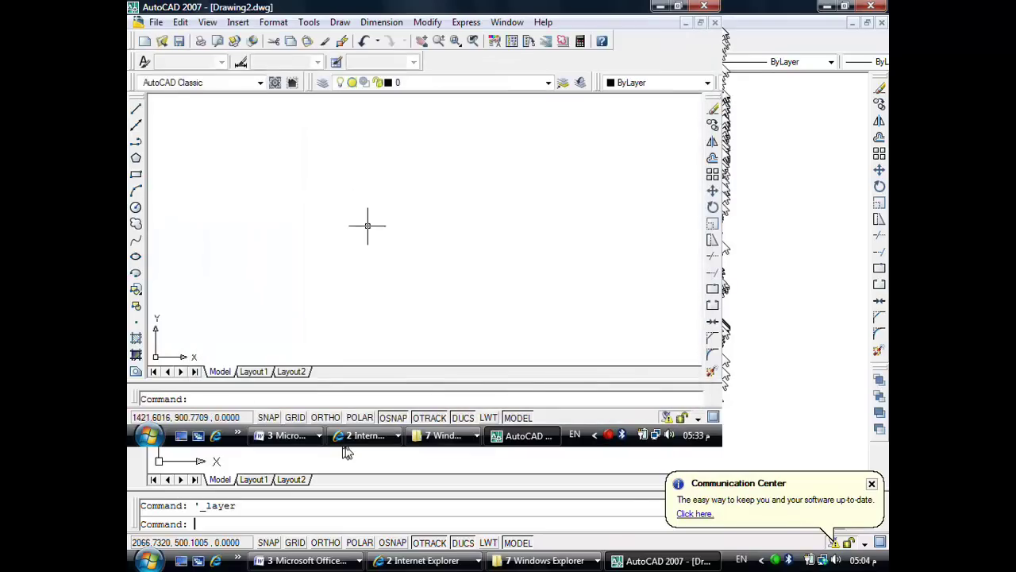
left_click(324, 87)
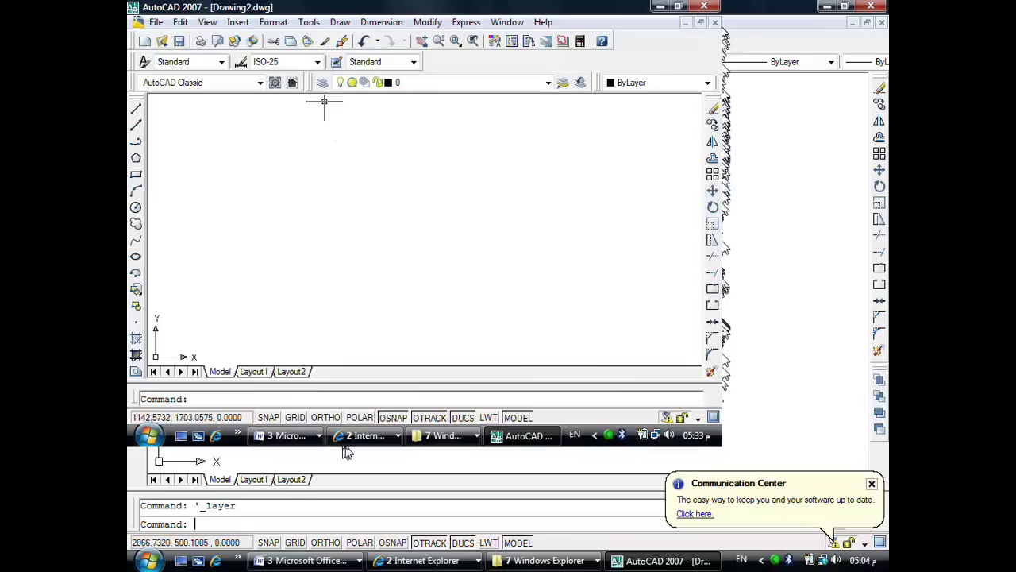
Step: Create two new layers named axis and wall in the Layer Properties Manager
left_click(323, 84)
right_click(358, 155)
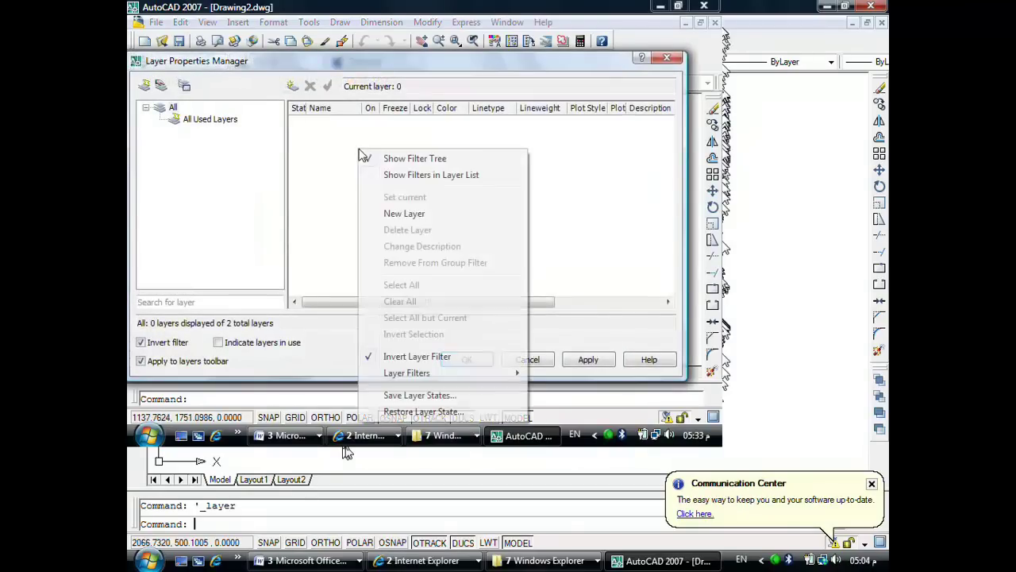
left_click(335, 168)
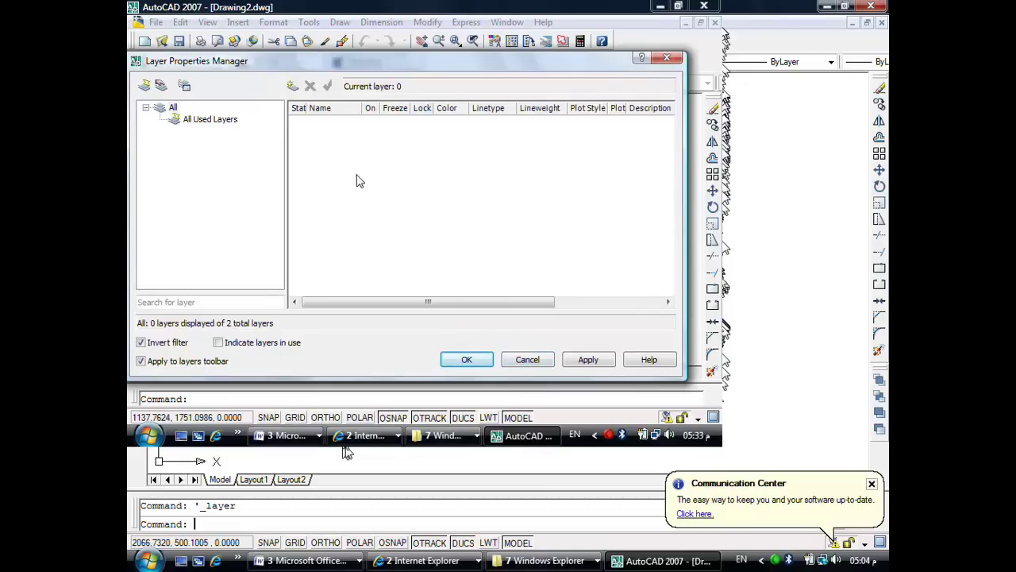
left_click(205, 123)
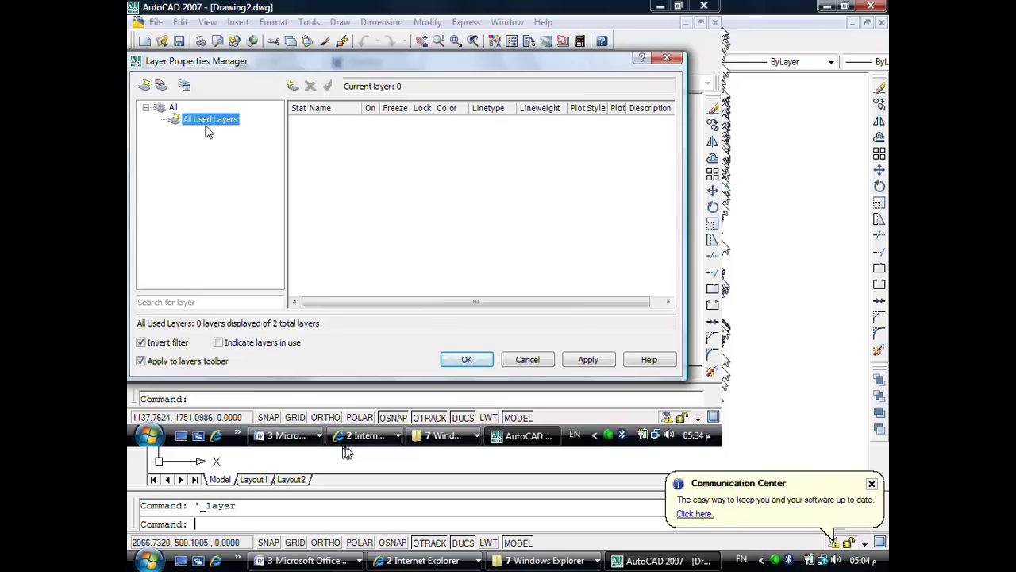
left_click(167, 343)
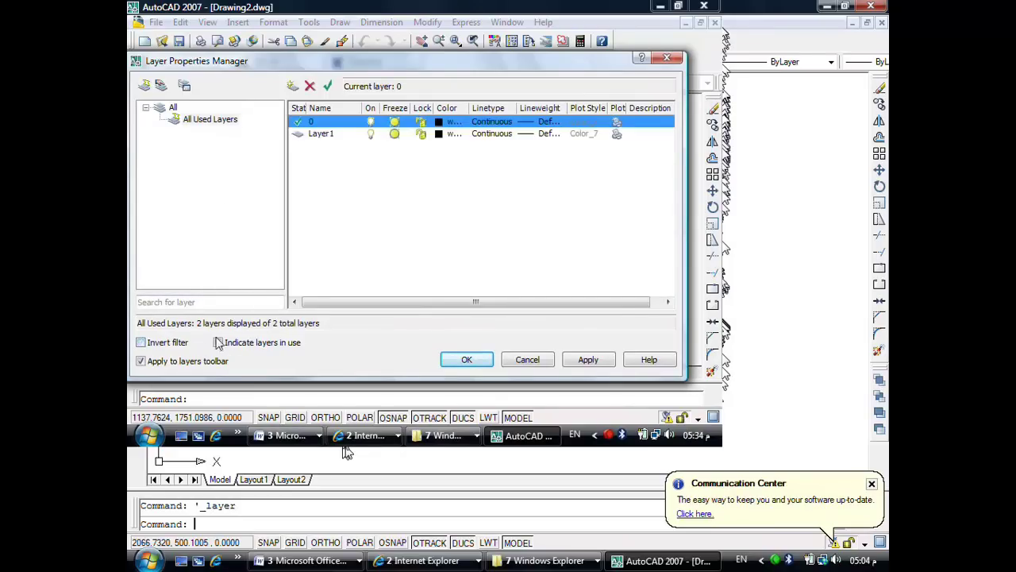
double_click(331, 134)
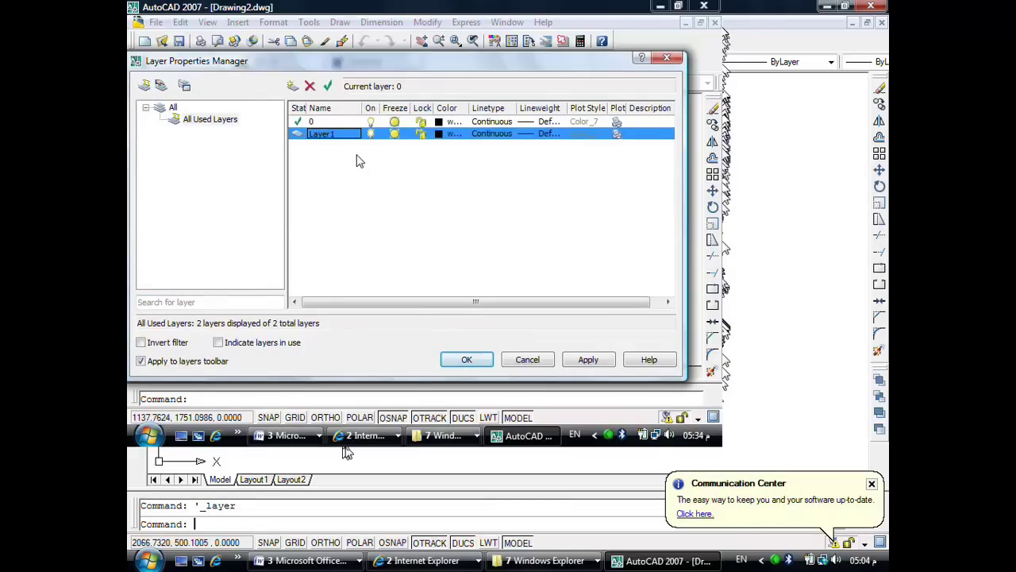
type("axis")
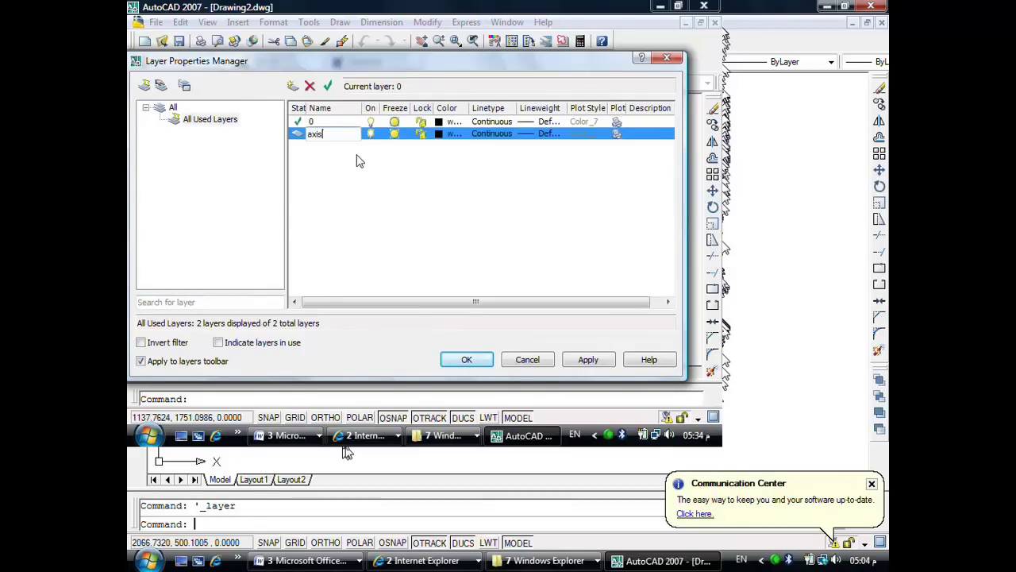
key("Return")
key("alt+n")
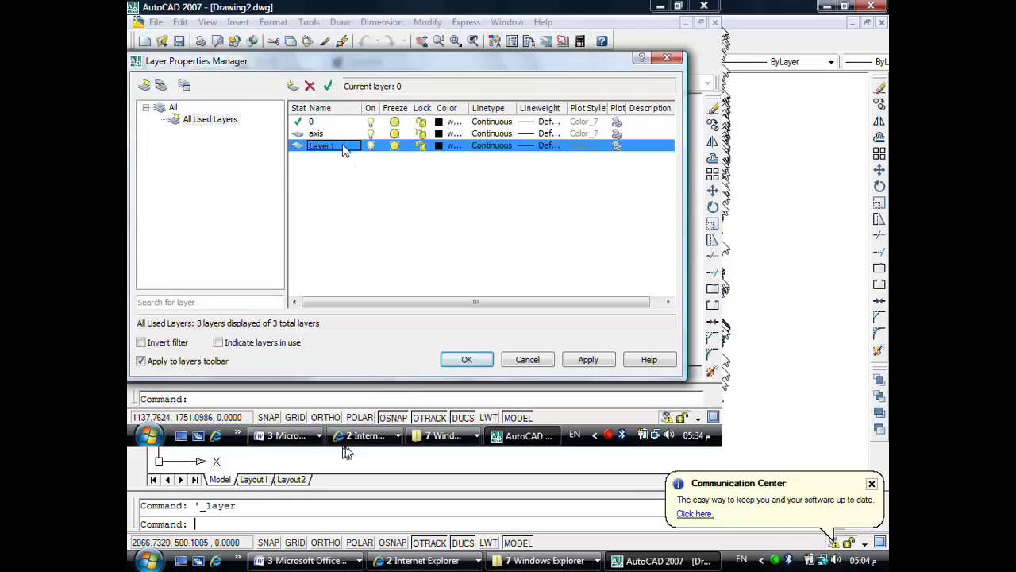
type("wall")
Step: Colour the wall layer blue 160 and the axis layer red 10
left_click(441, 144)
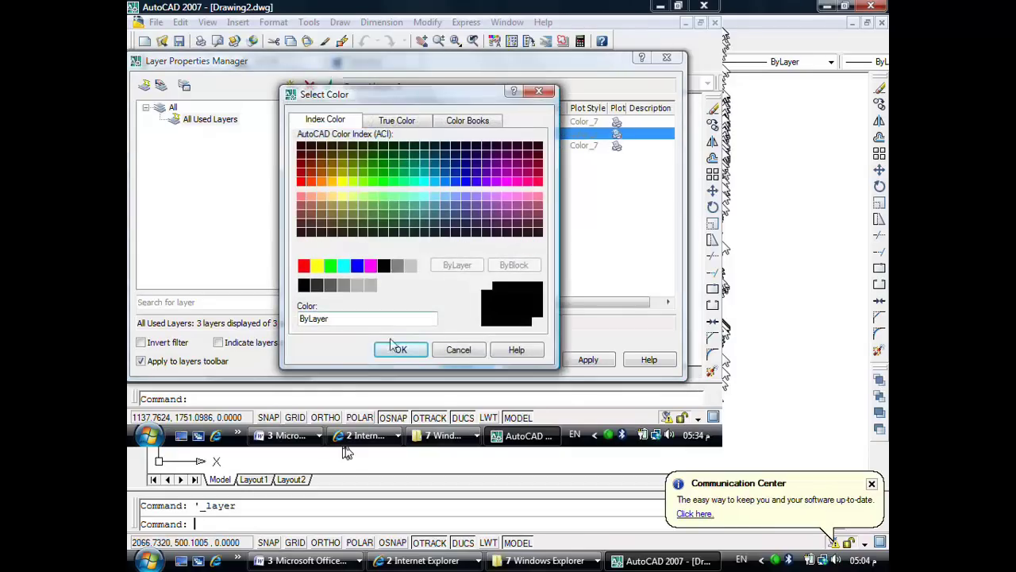
left_click(398, 351)
left_click(441, 147)
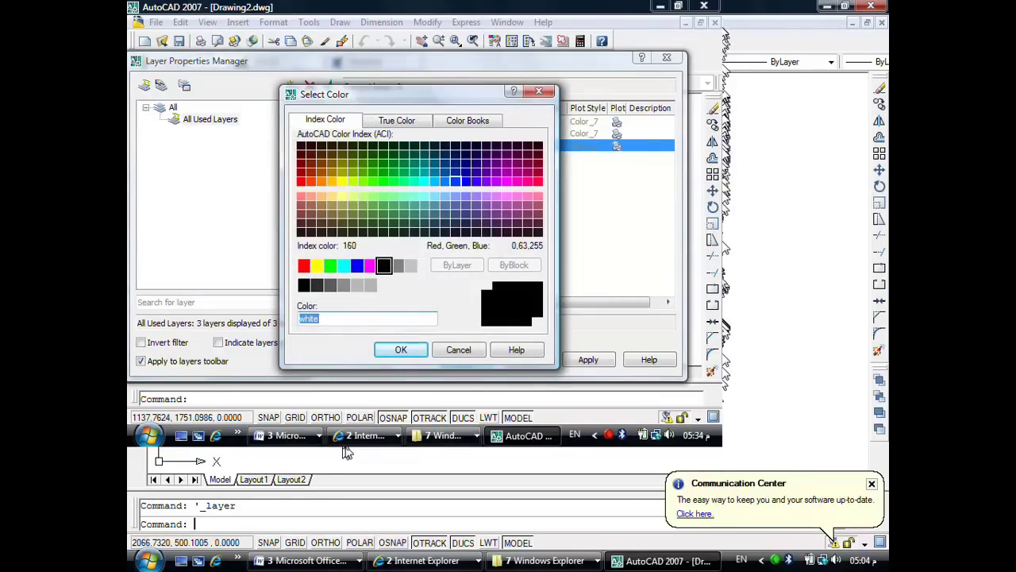
left_click(456, 180)
left_click(401, 349)
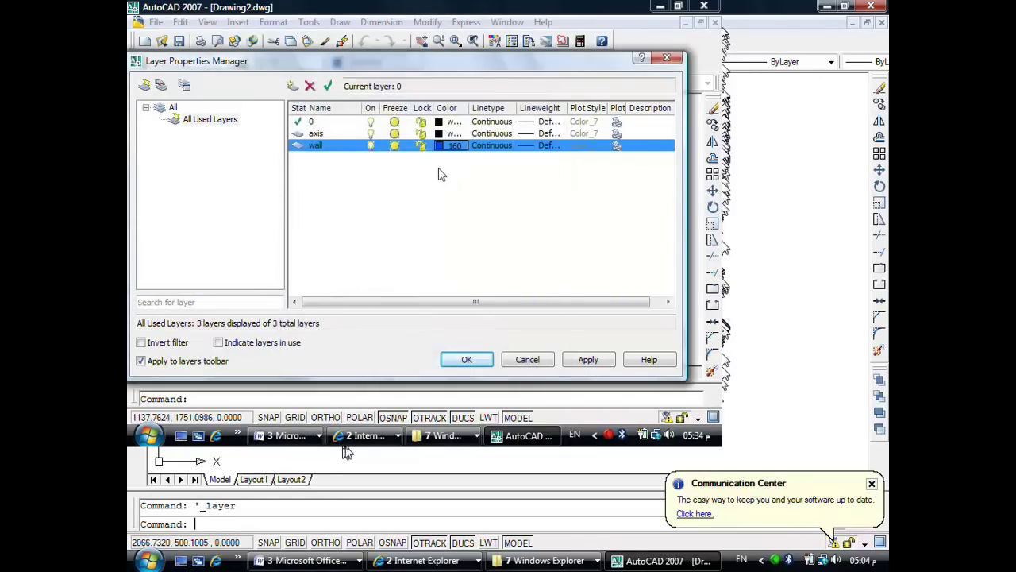
left_click(440, 135)
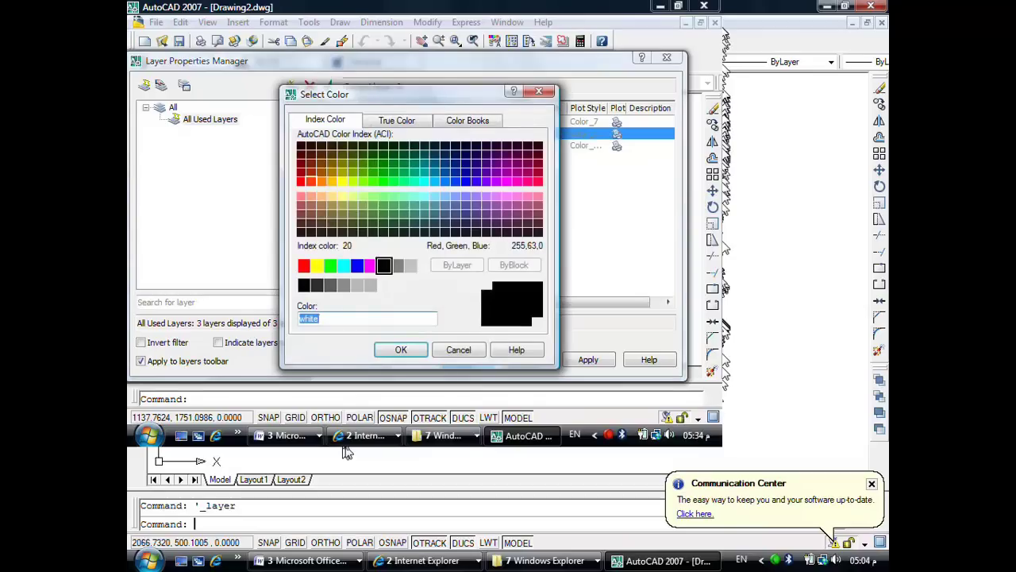
left_click(301, 181)
left_click(401, 349)
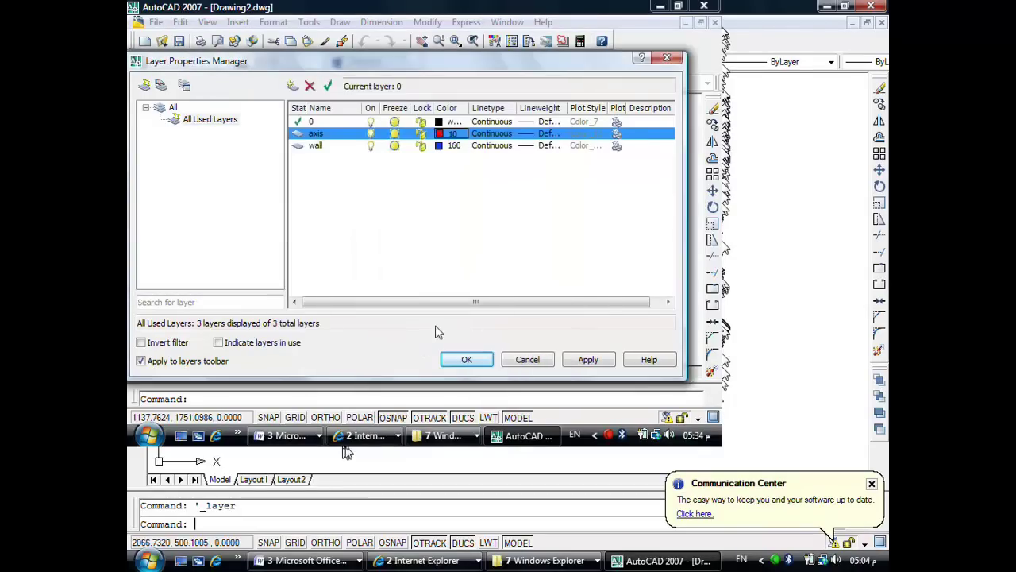
Step: Load the CENTER linetype from acadiso.lin, assign it to the axis layer, and save
left_click(490, 137)
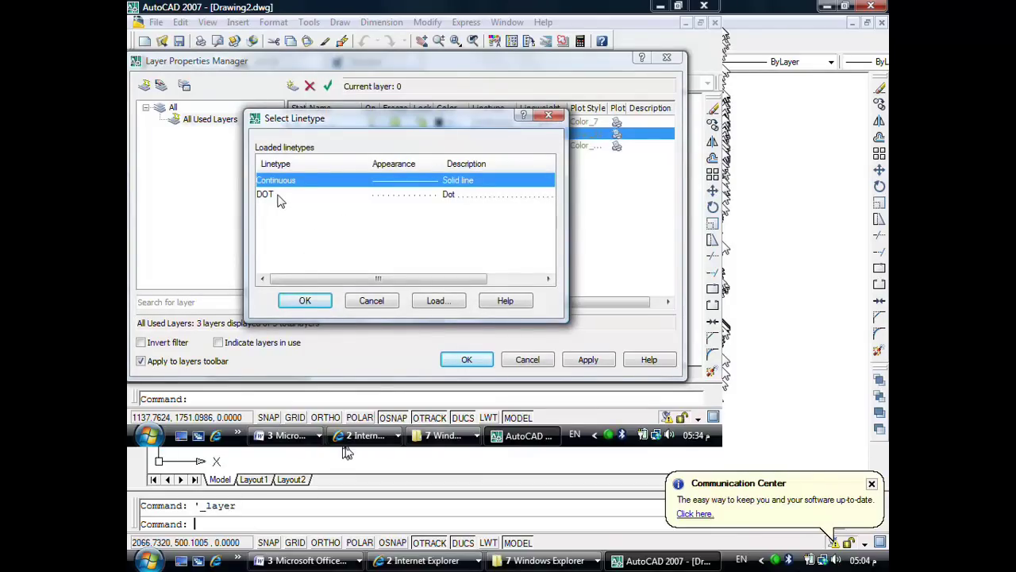
left_click(447, 305)
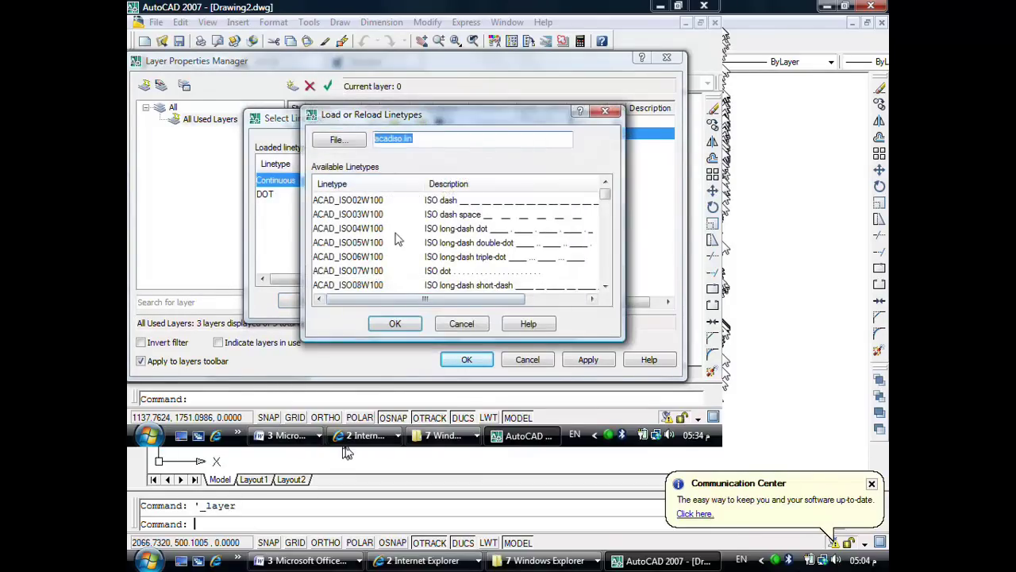
mouse_move(605, 206)
left_mouse_down()
mouse_move(609, 239)
mouse_move(609, 227)
left_mouse_up()
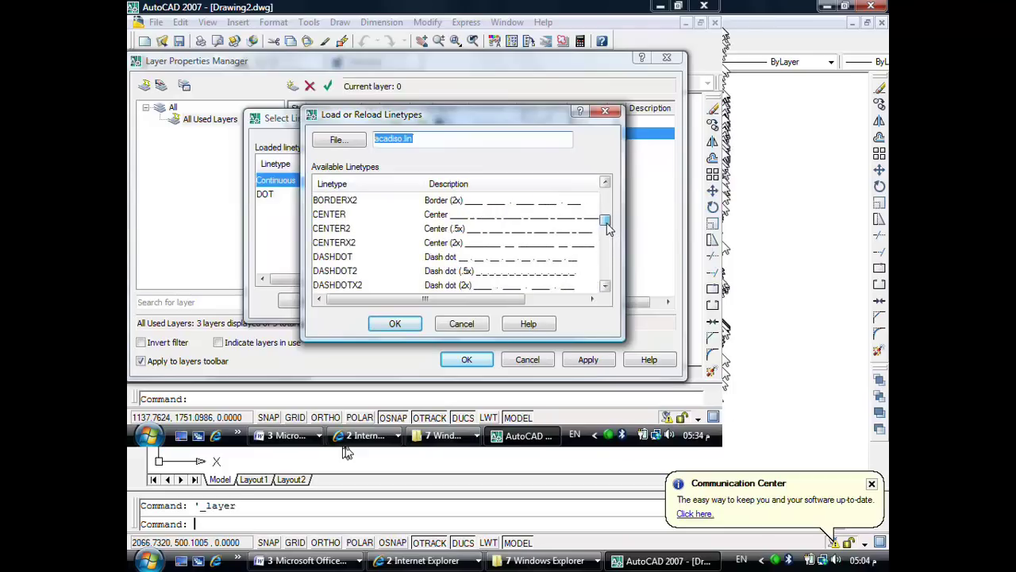
left_click(332, 229)
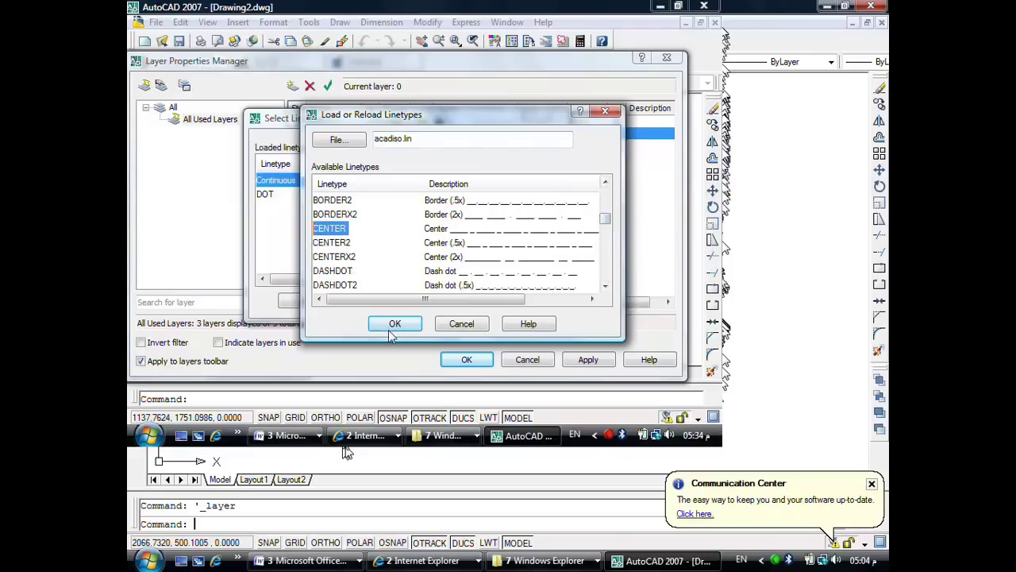
left_click(395, 323)
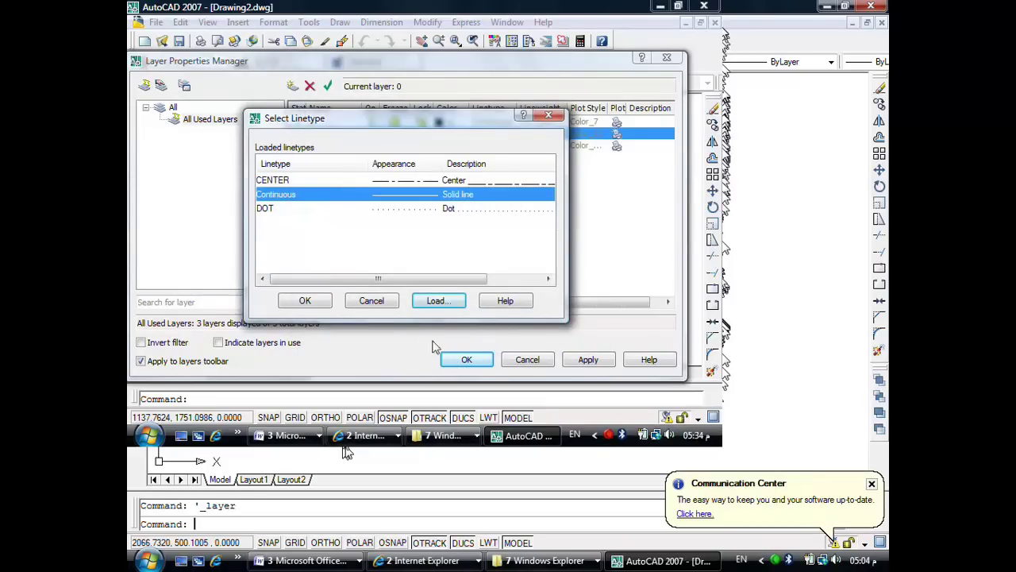
left_click(278, 181)
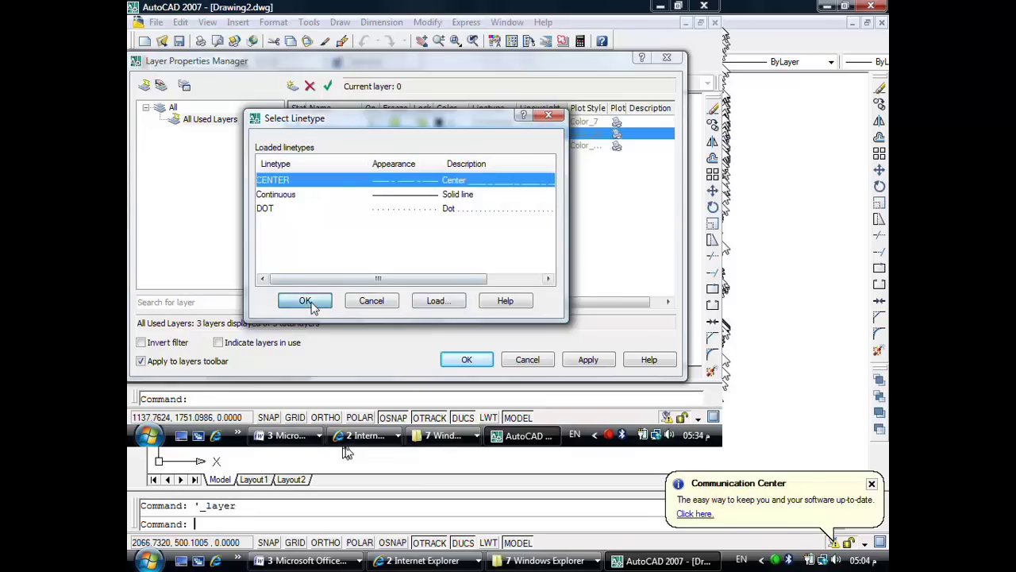
left_click(305, 301)
left_click(467, 360)
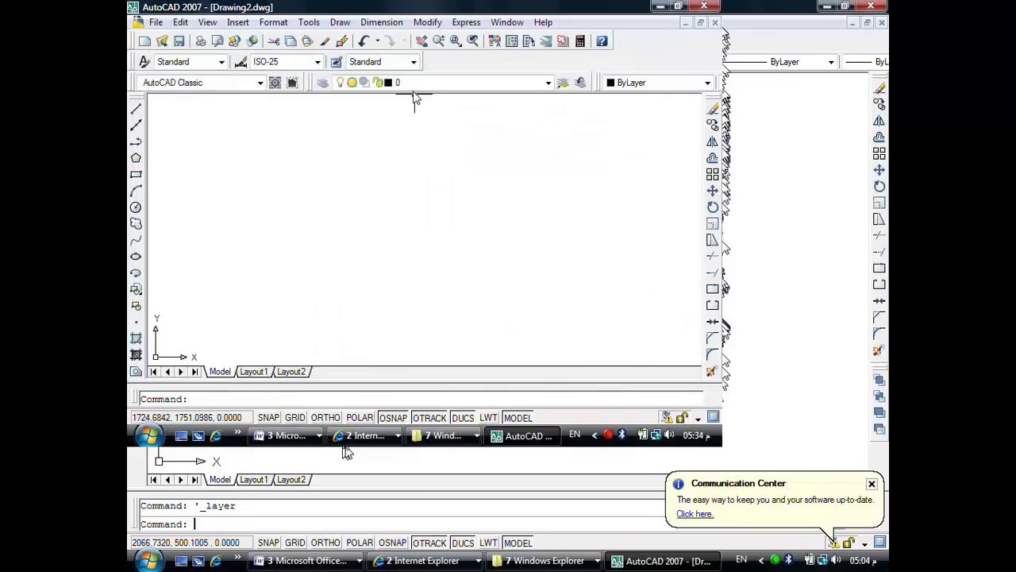
left_click(417, 82)
Step: Make axis the current layer from the Layers toolbar list
left_click(411, 111)
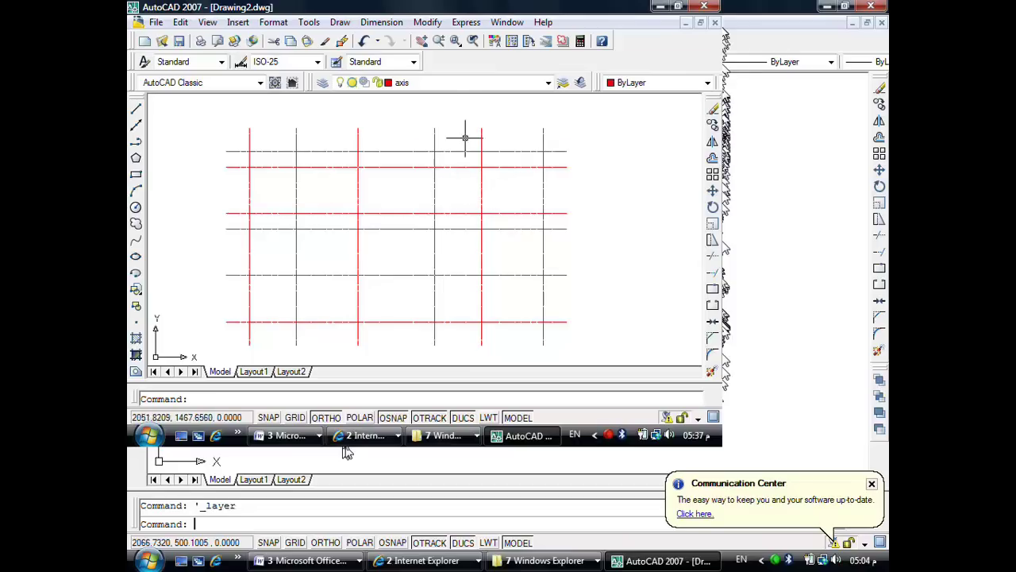
Step: Make wall the current layer and start MLINE with Zero justification and scale 12
left_click(445, 83)
left_click(437, 111)
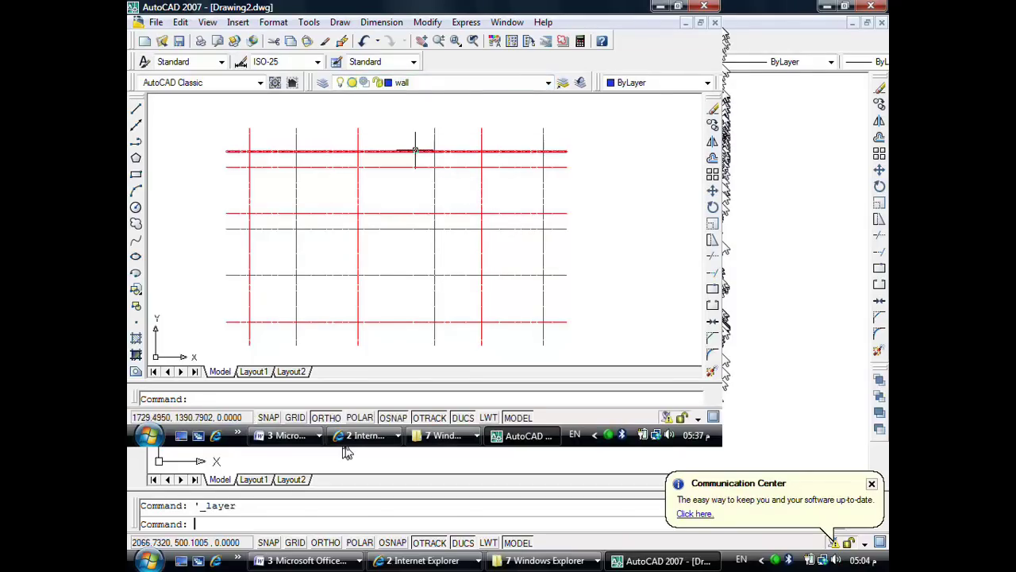
left_click(340, 22)
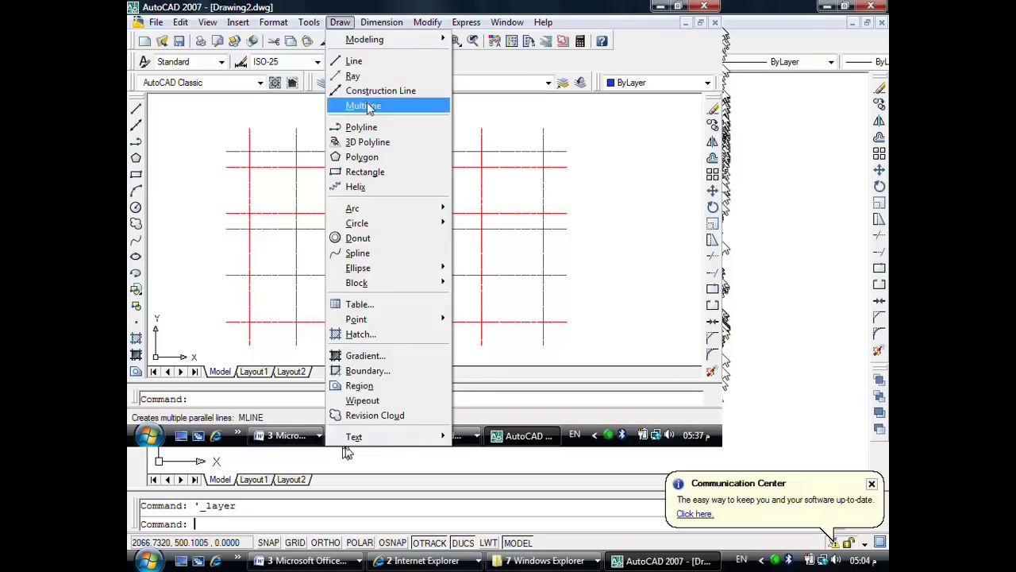
left_click(358, 104)
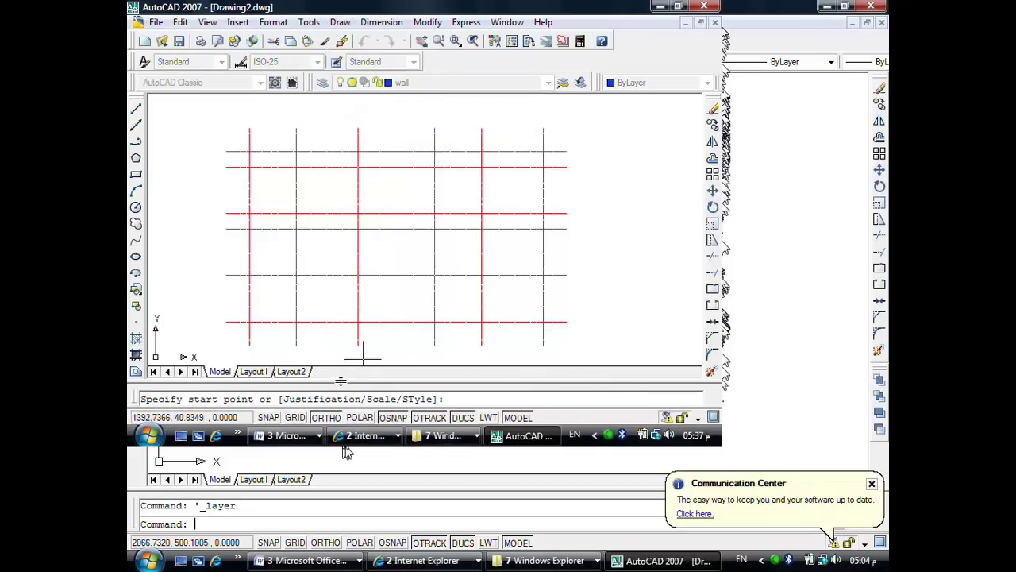
key("Escape")
left_click_drag(340, 381, 341, 354)
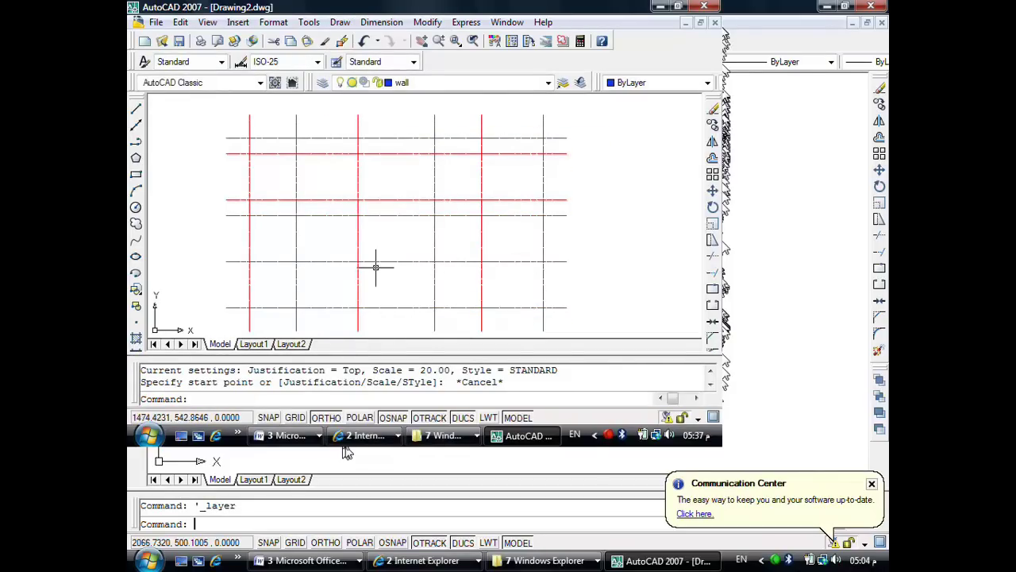
key("Return")
type("j")
key("Return")
type("z")
key("Return")
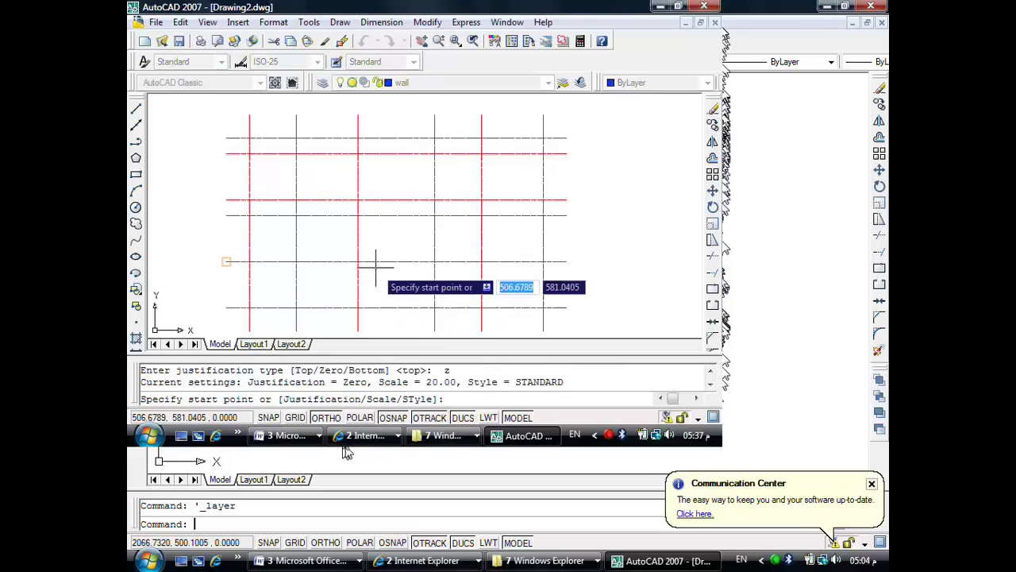
type("s")
key("Return")
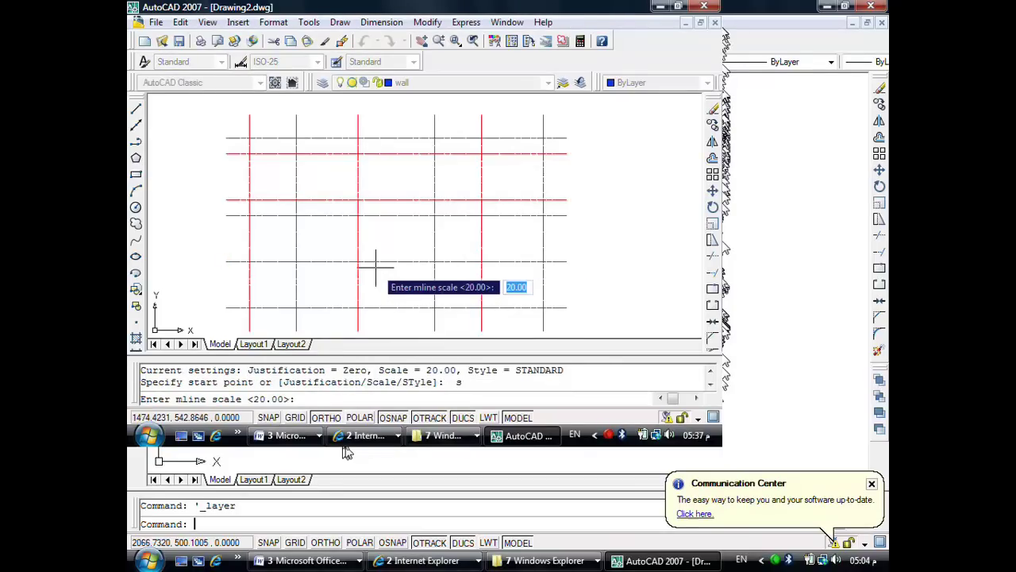
type("12")
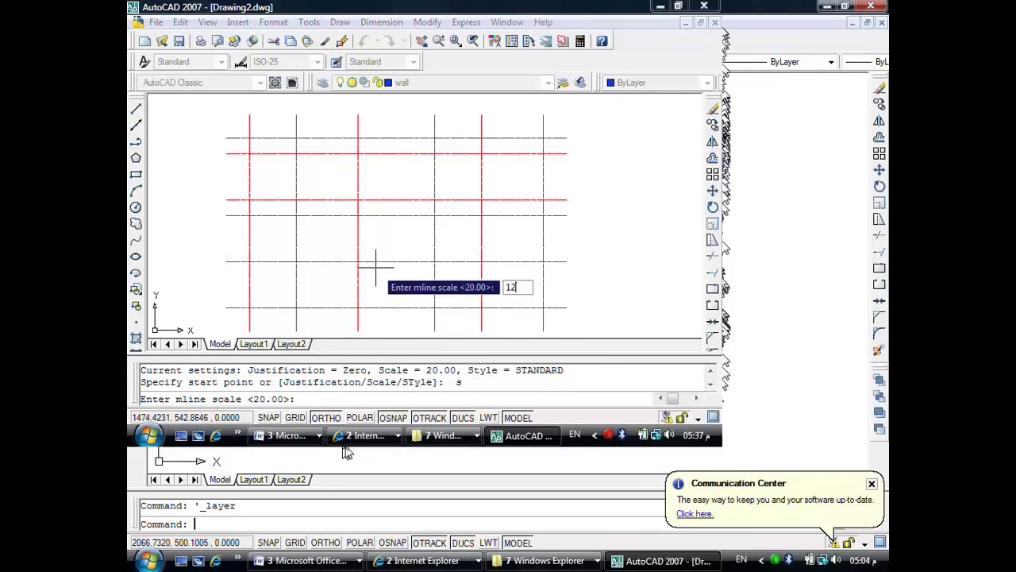
key("Return")
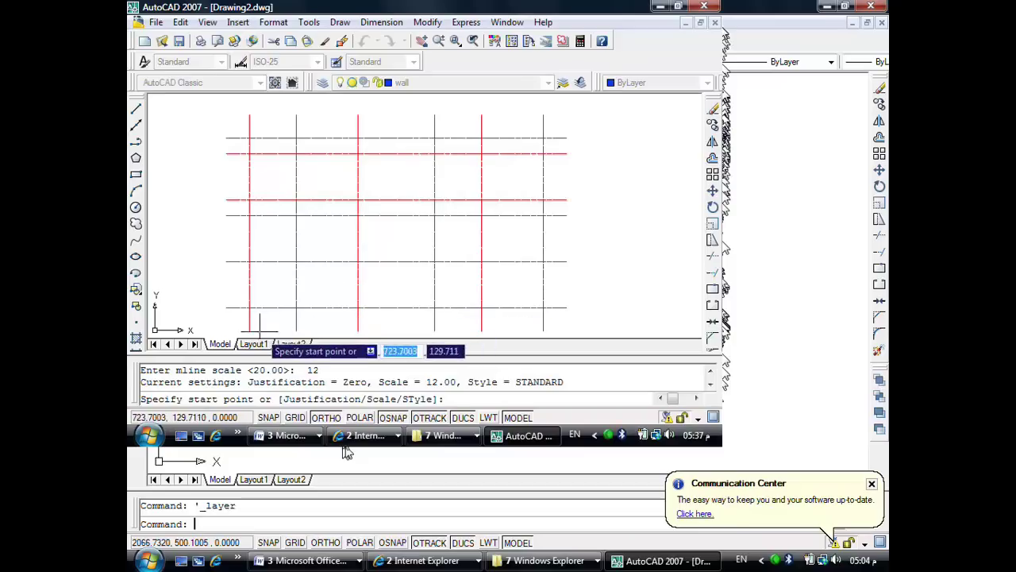
Step: Draw the closed outer wall rectangle through the four corner axis intersections
left_click(249, 308)
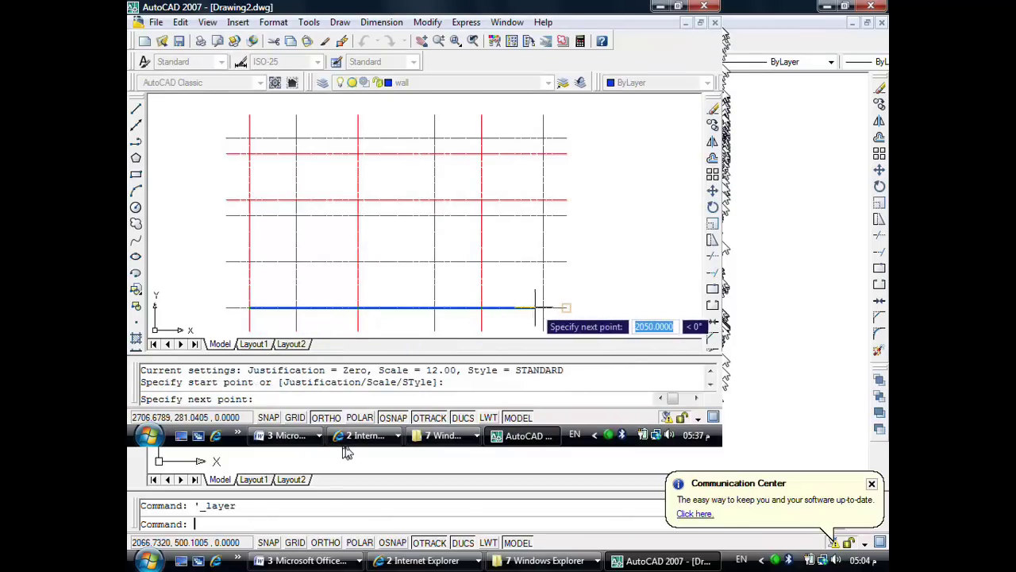
left_click(543, 307)
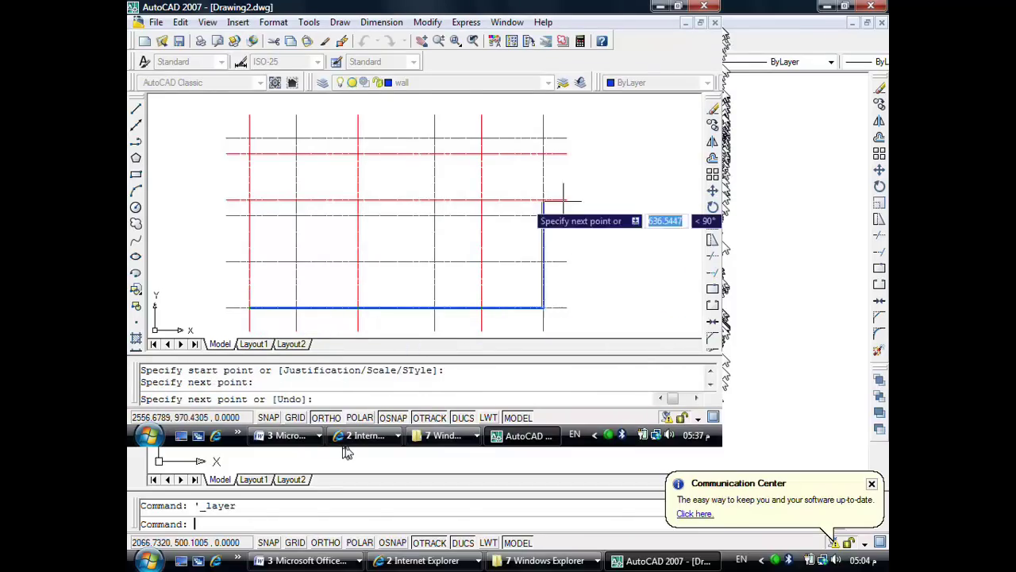
left_click(543, 138)
left_click(249, 138)
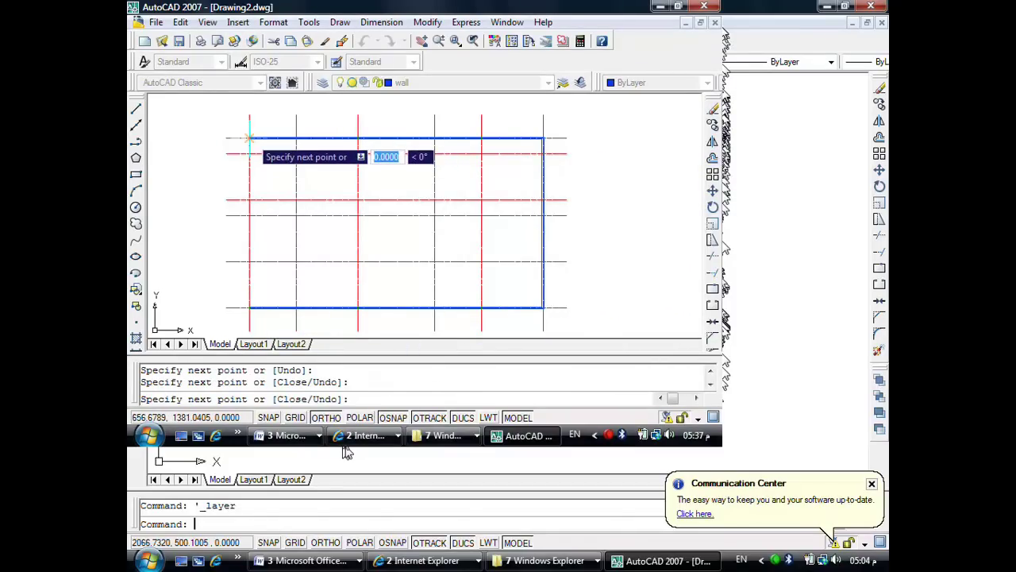
type("c")
key("Return")
key("Return")
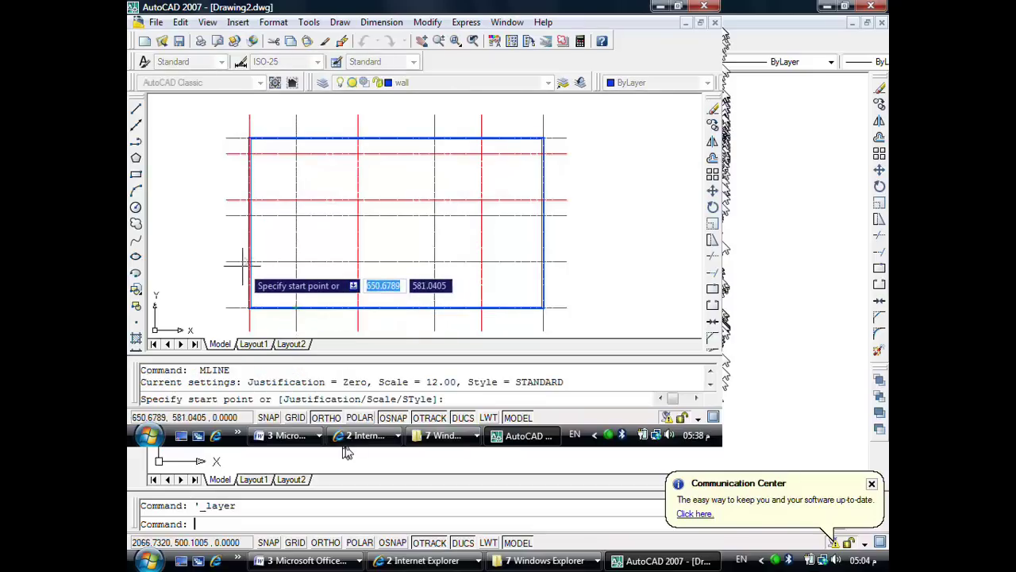
Step: Draw the left interior walls: a short stub, an L-shaped partition, and one up to the top wall
left_click(249, 262)
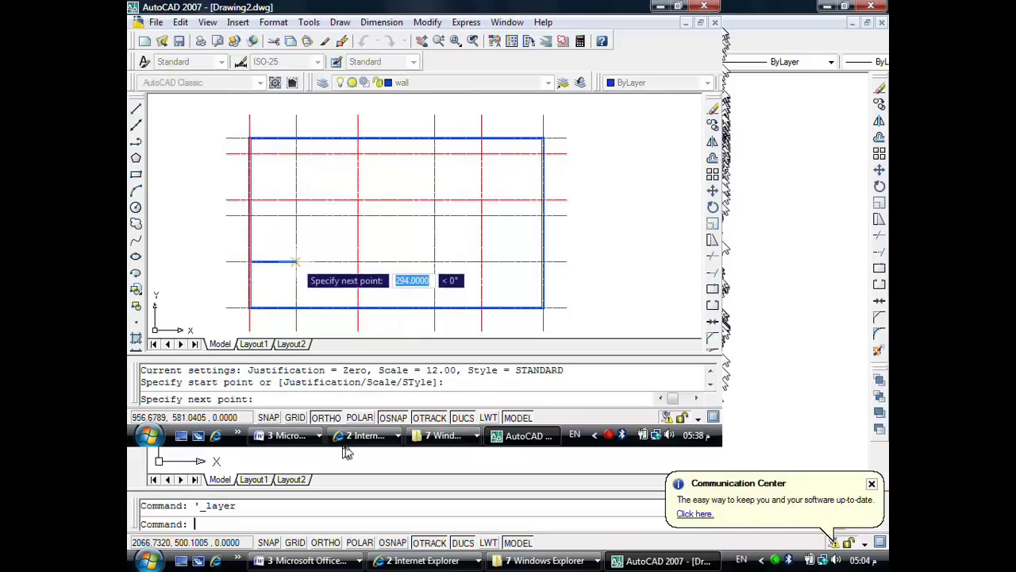
left_click(297, 261)
key("Return")
key("Return")
left_click(297, 307)
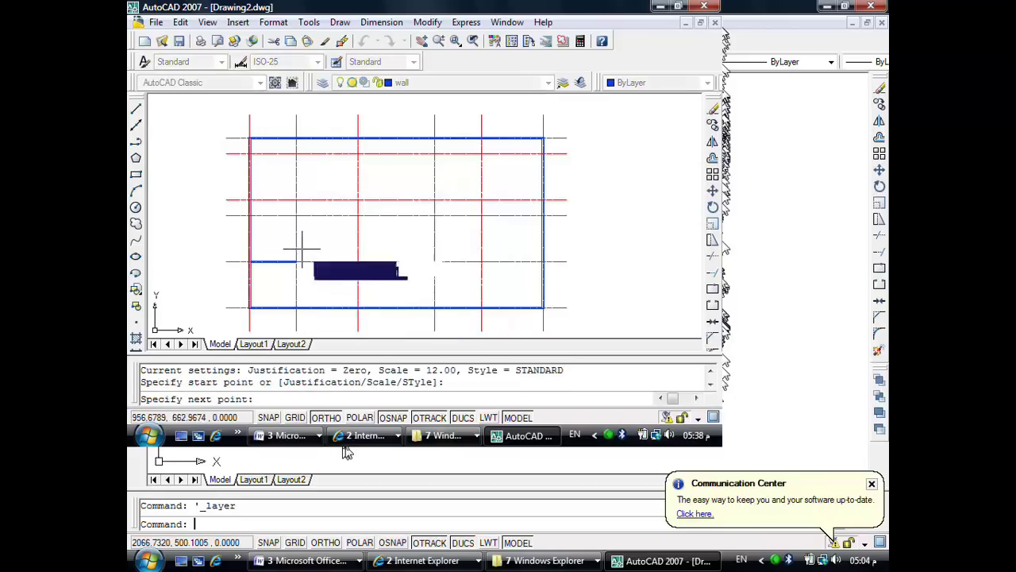
left_click(296, 199)
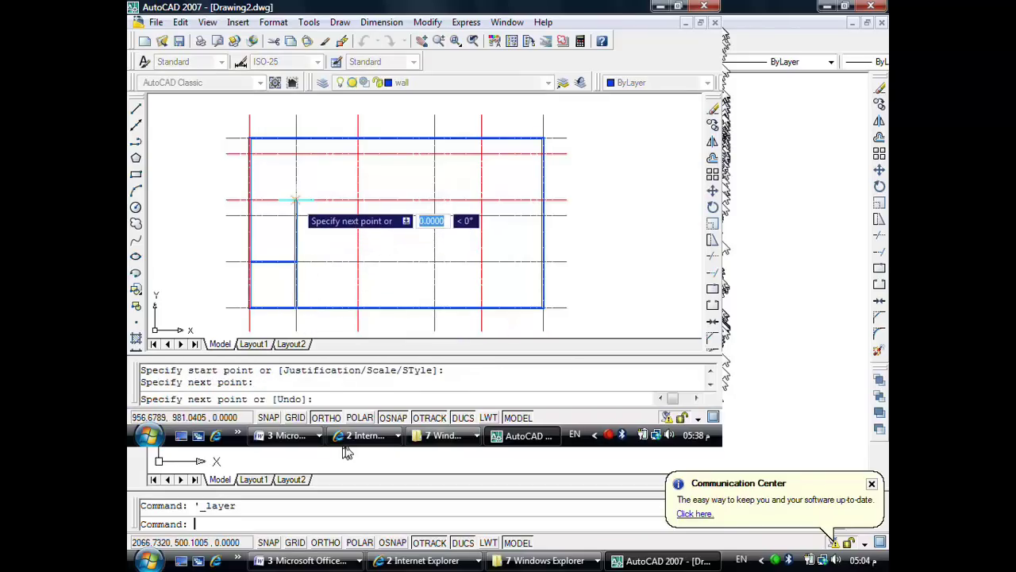
left_click(249, 200)
key("Return")
key("Return")
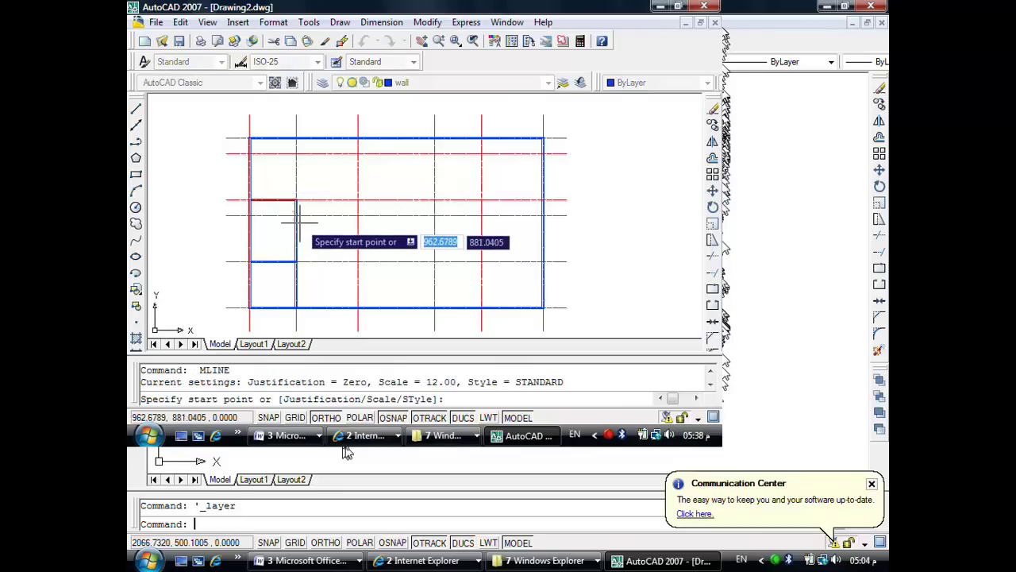
left_click(296, 212)
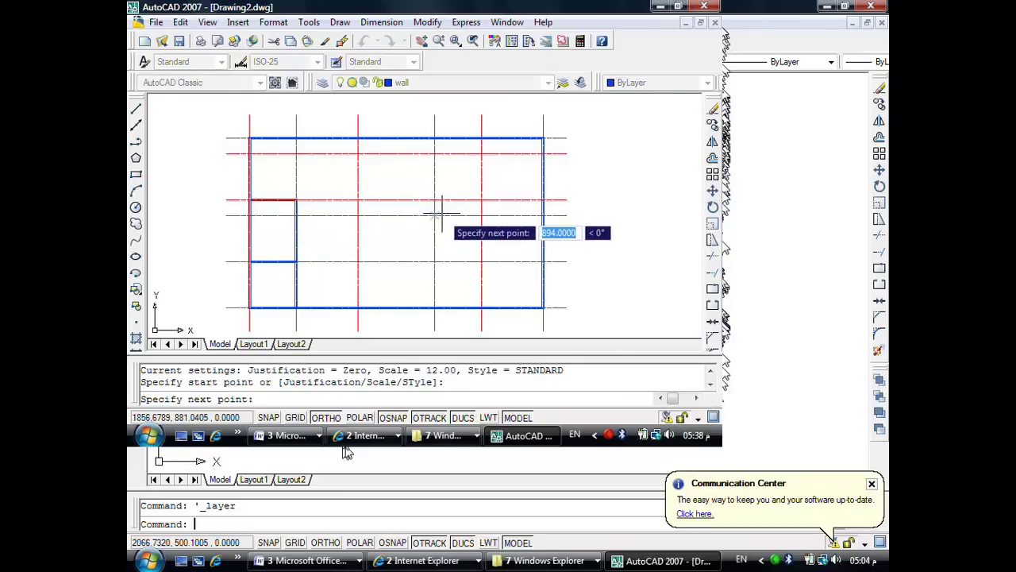
left_click(434, 215)
left_click(434, 139)
key("Return")
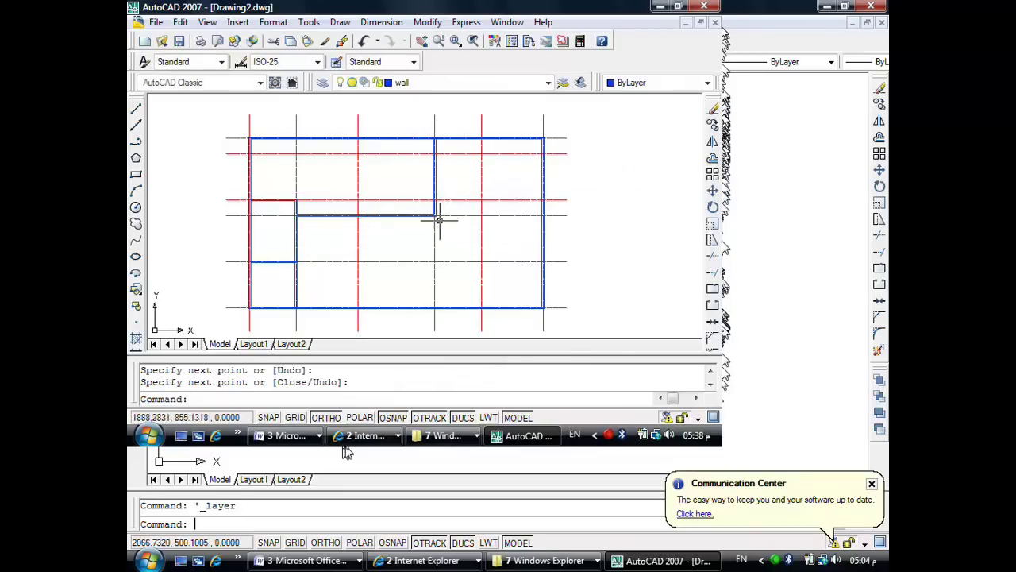
Step: Draw the right-side partitions along the axis grid down to the bottom outer wall
key("Return")
left_click(434, 199)
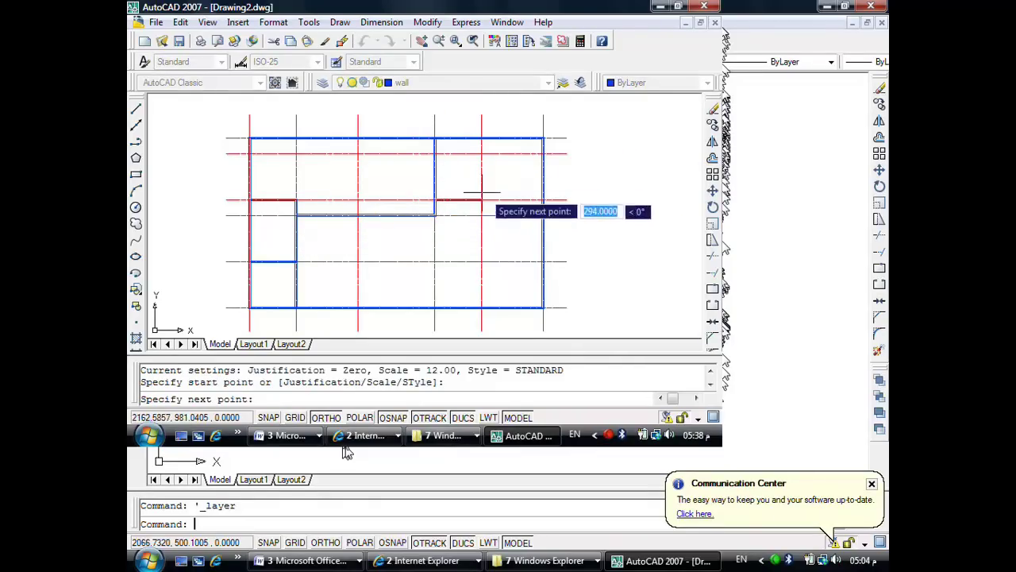
left_click(543, 199)
key("Return")
key("Return")
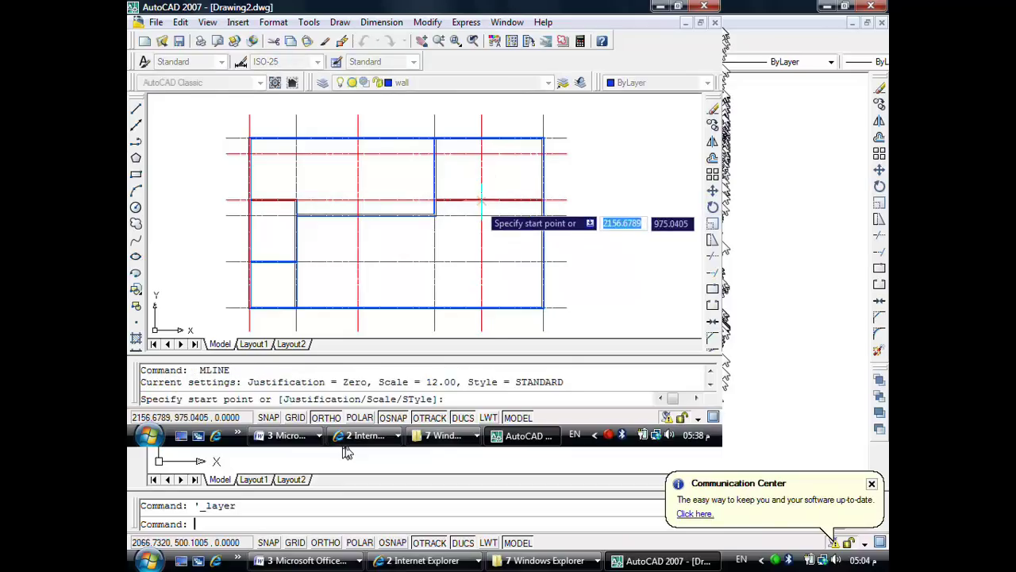
left_click(482, 200)
left_click(482, 307)
key("Return")
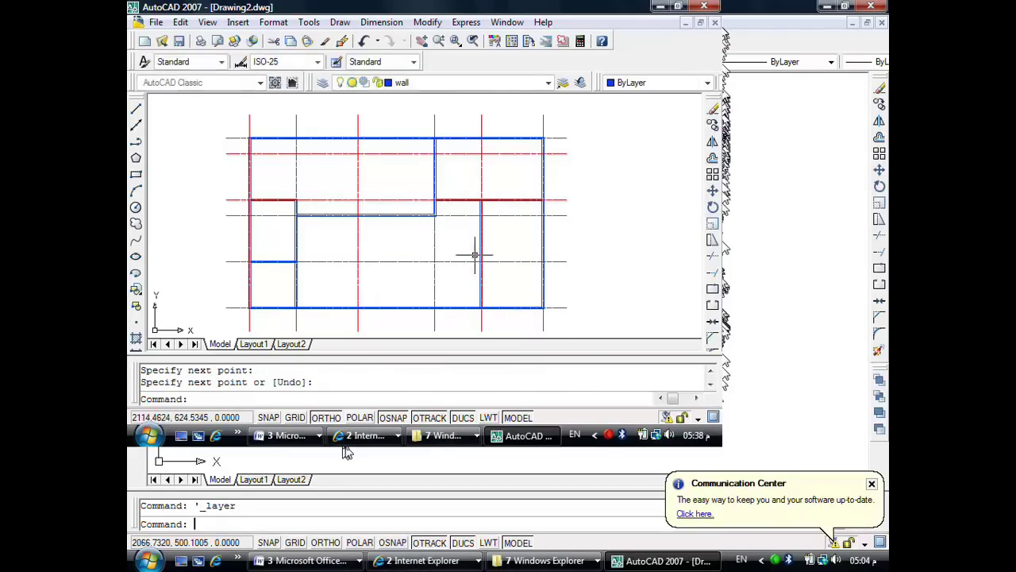
key("Return")
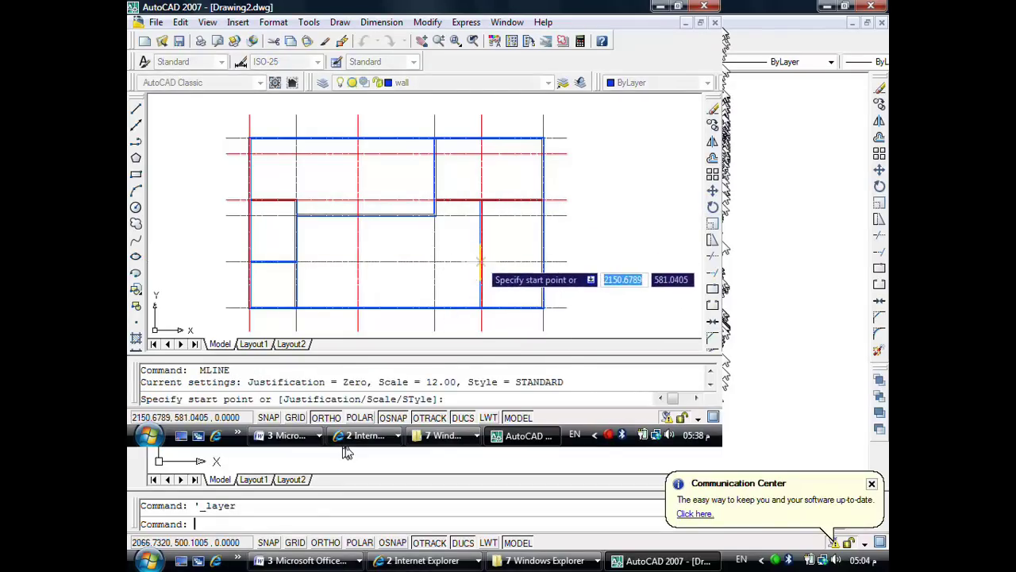
left_click(481, 262)
left_click(357, 262)
left_click(358, 308)
key("Return")
Step: Add the last two vertical partitions on the lower grid line and the middle axis
key("Return")
left_click(434, 307)
left_click(433, 261)
key("Return")
key("Return")
left_click(357, 215)
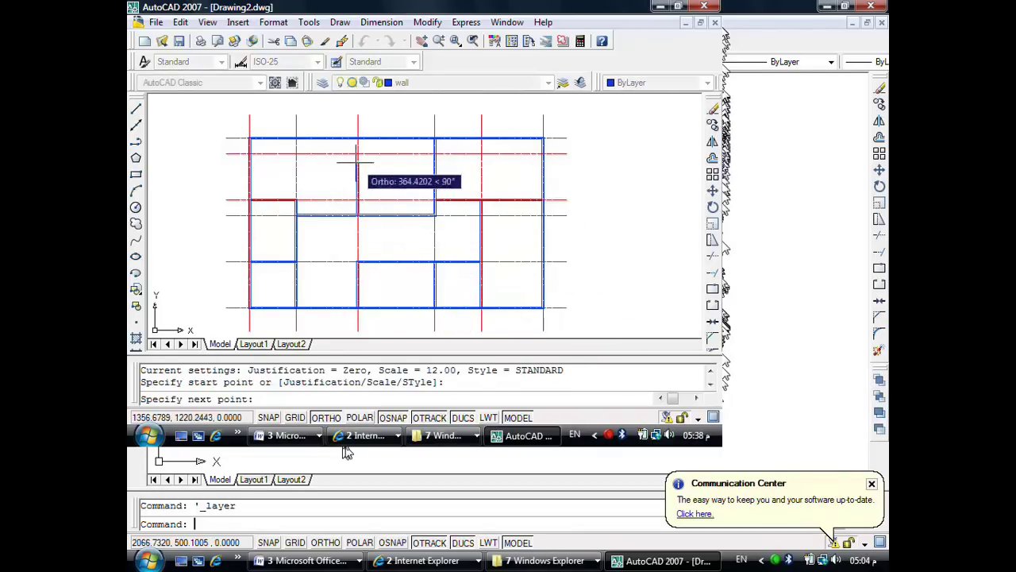
left_click(357, 139)
key("Return")
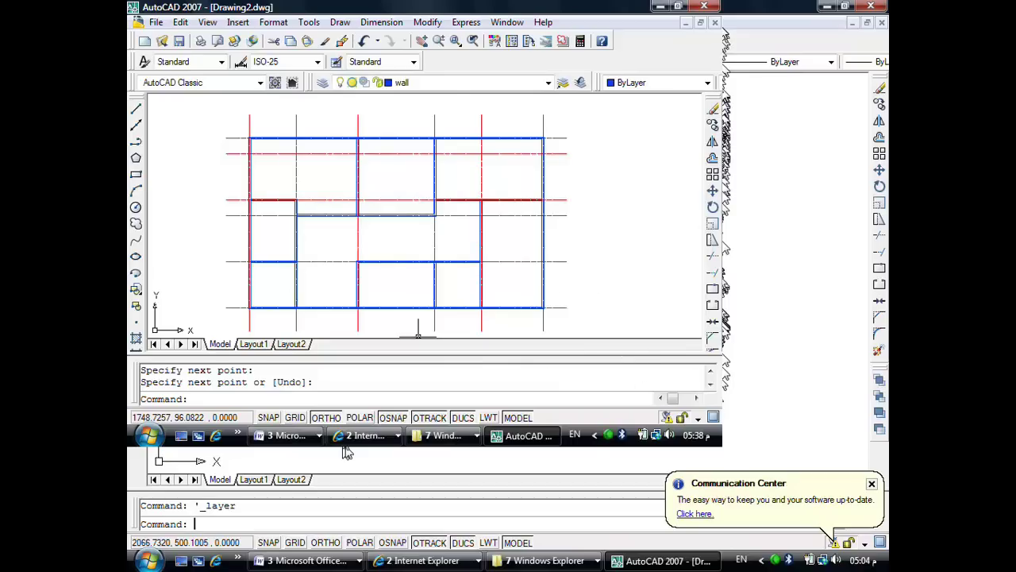
Step: Turn off the axis layer so only the blue multiline walls show, and zoom in on the plan
left_click(449, 85)
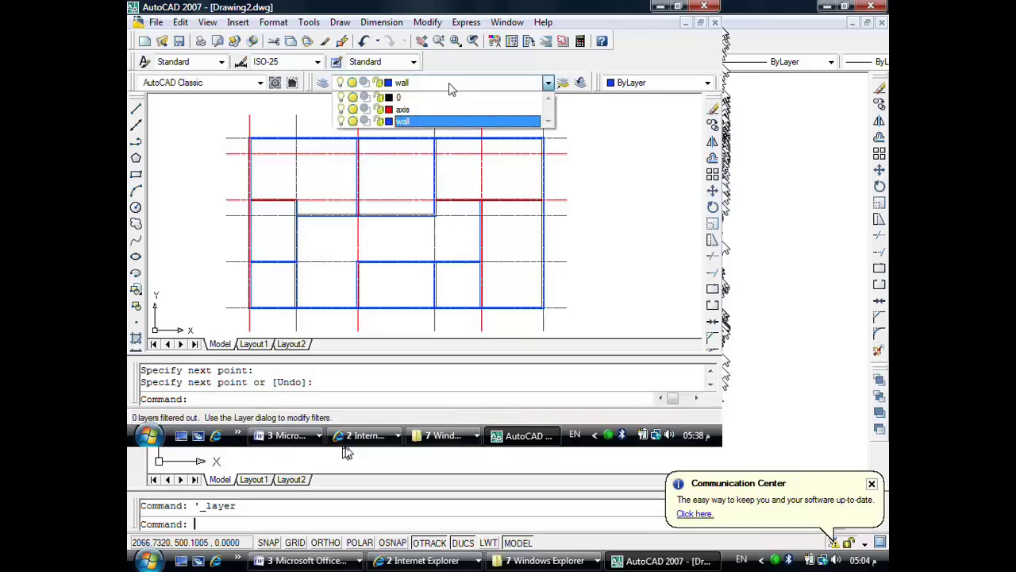
left_click(341, 109)
left_click(563, 201)
scroll(438, 149, "up", 2)
scroll(429, 152, "up", 1)
scroll(424, 152, "down", 1)
scroll(412, 162, "down", 1)
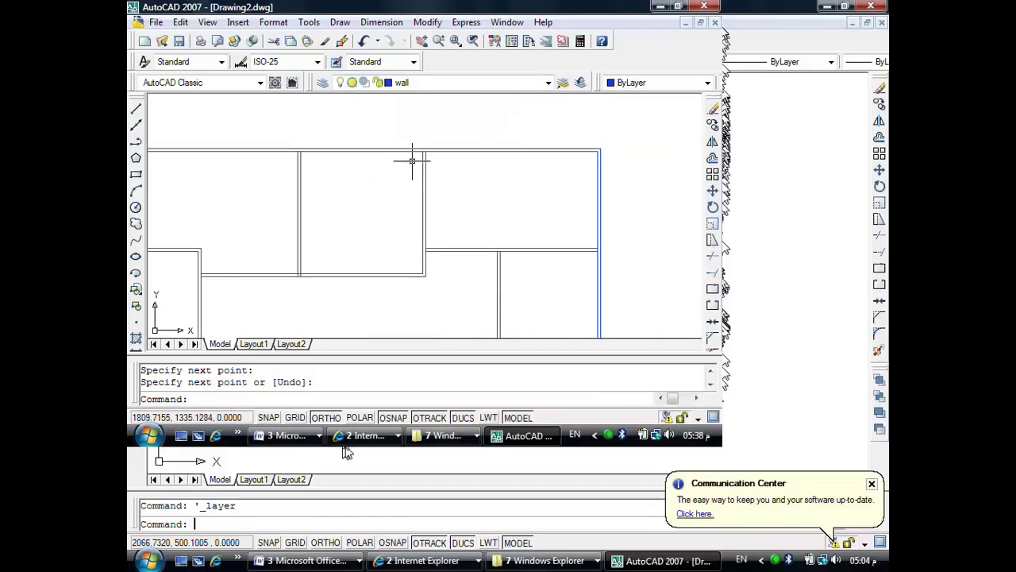
scroll(410, 161, "down", 2)
scroll(351, 151, "up", 1)
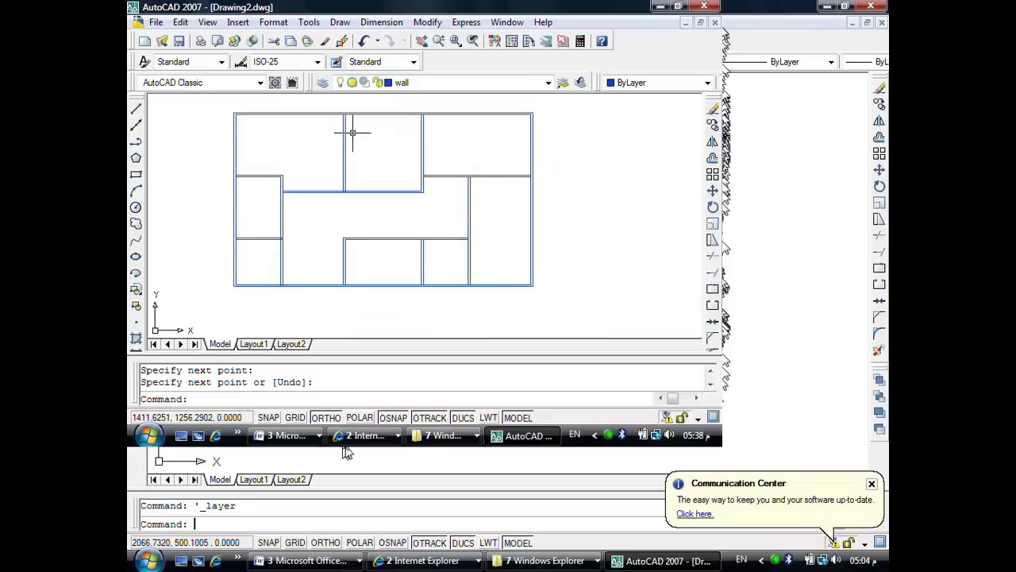
scroll(352, 131, "up", 1)
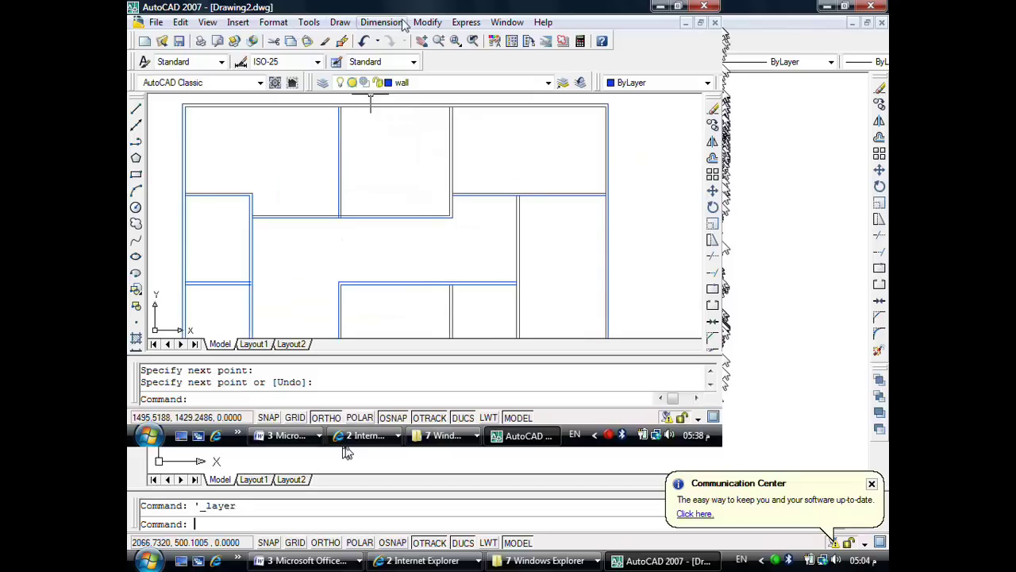
left_click(428, 22)
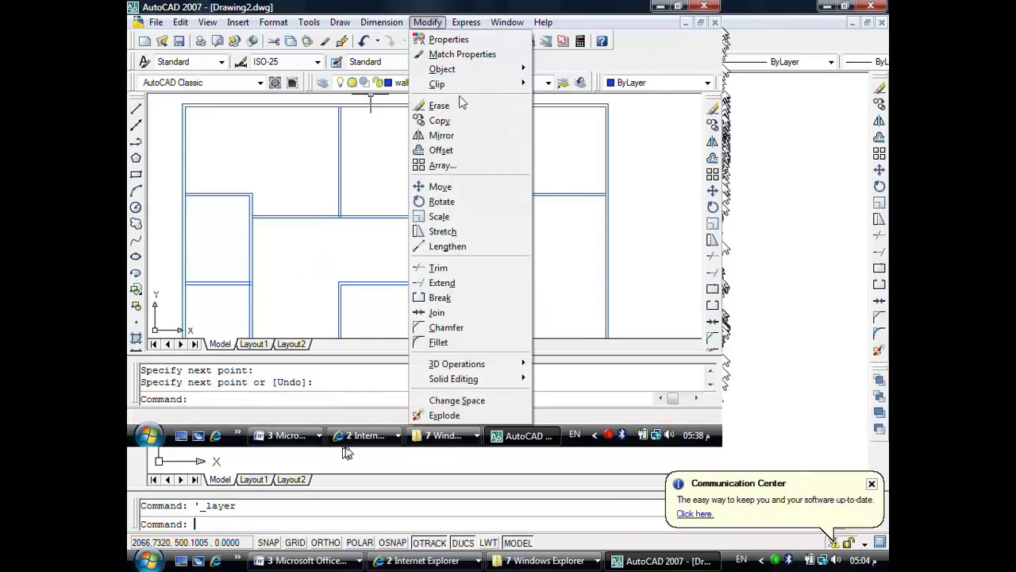
mouse_move(443, 69)
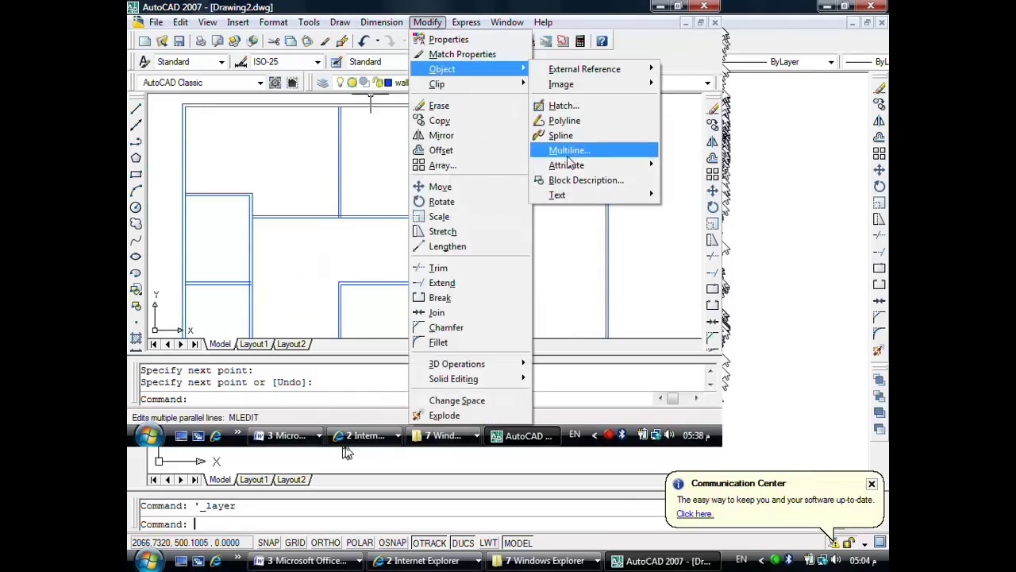
Step: Start the multiline tee edit and join two upper interior walls into the top outer wall
left_click(568, 153)
left_click(389, 223)
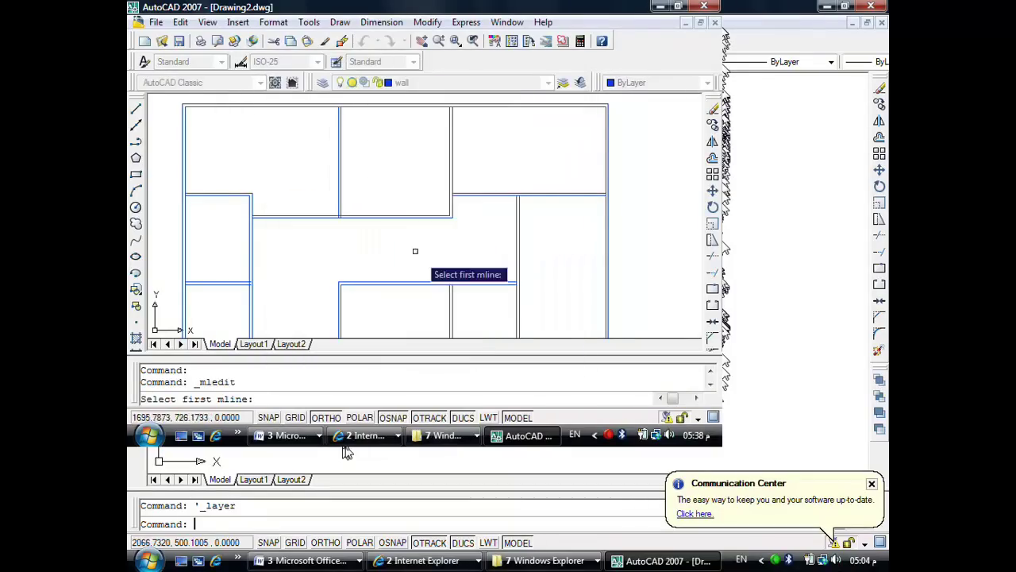
left_click(452, 140)
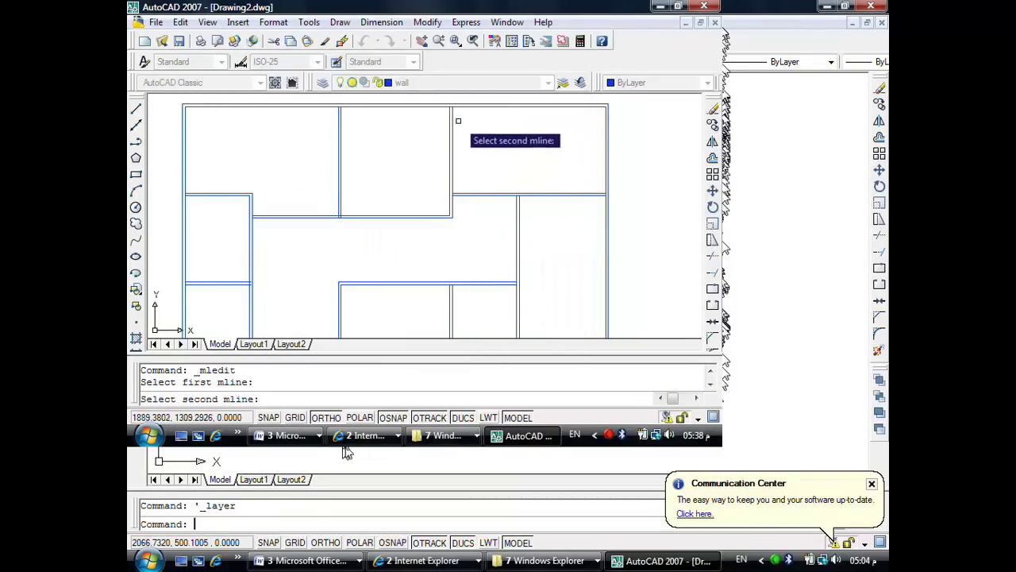
left_click(464, 107)
left_click(342, 143)
left_click(342, 110)
Step: Merge the left room's top and lower walls and the upper-right room's bottom wall into the outer walls
left_click(189, 195)
left_click(184, 178)
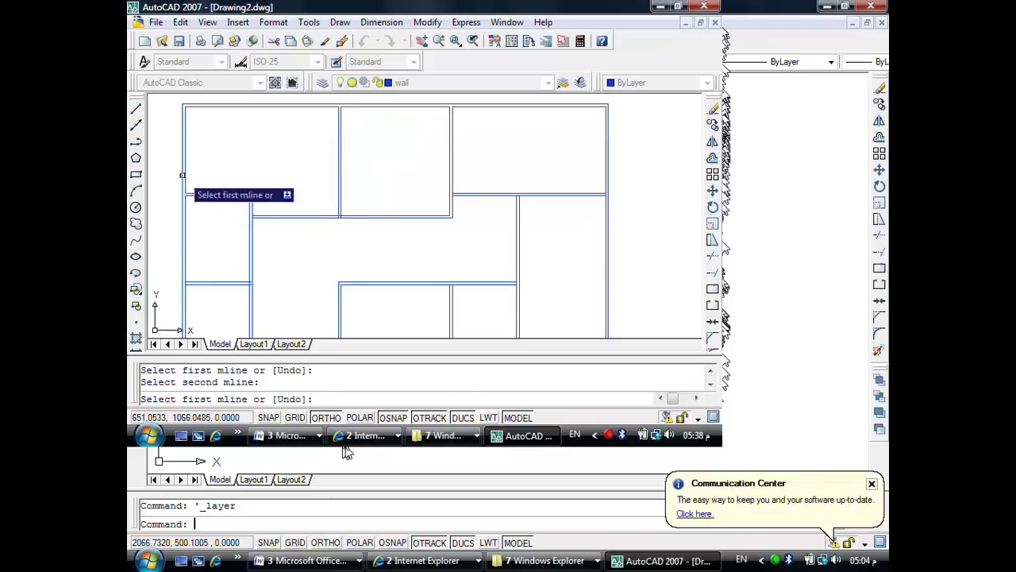
left_click(189, 284)
left_click(186, 265)
left_click(580, 194)
left_click(606, 179)
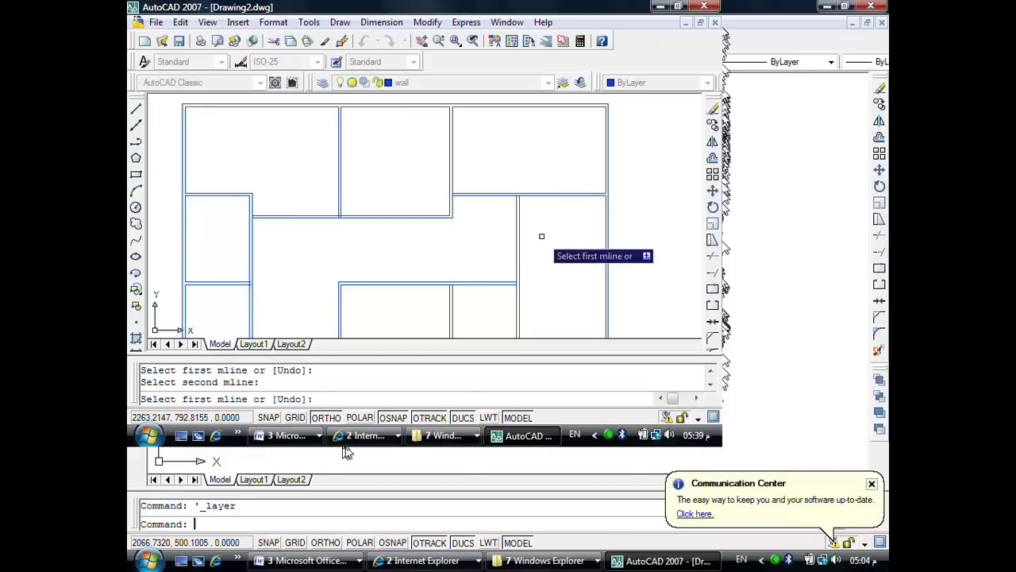
Step: Join the four interior walls along the bottom of the plan into the walls they meet
middle_click_drag(540, 234, 535, 163)
left_click(513, 265)
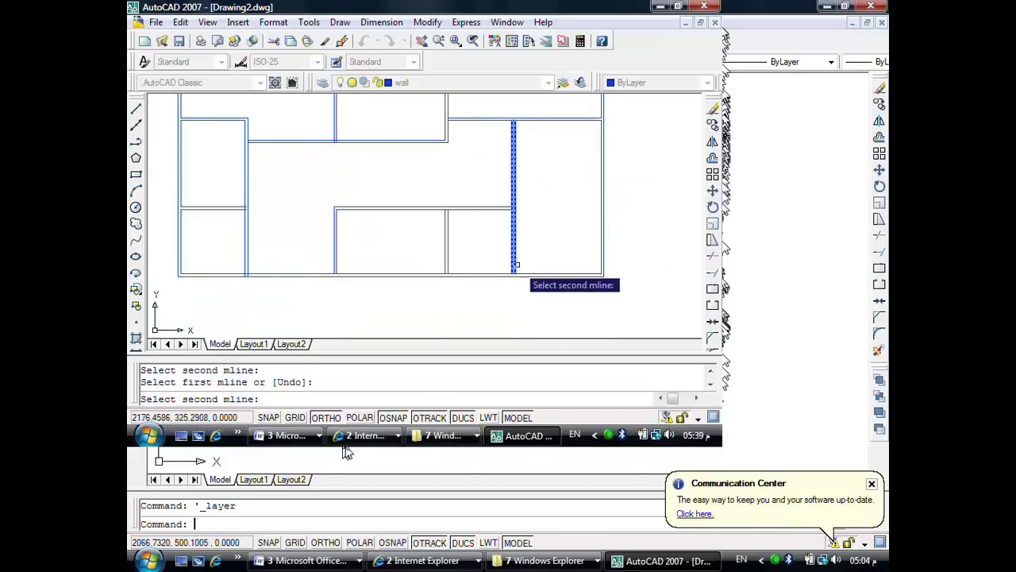
left_click(526, 274)
left_click(446, 264)
left_click(392, 274)
left_click(335, 265)
left_click(343, 275)
left_click(246, 264)
left_click(262, 275)
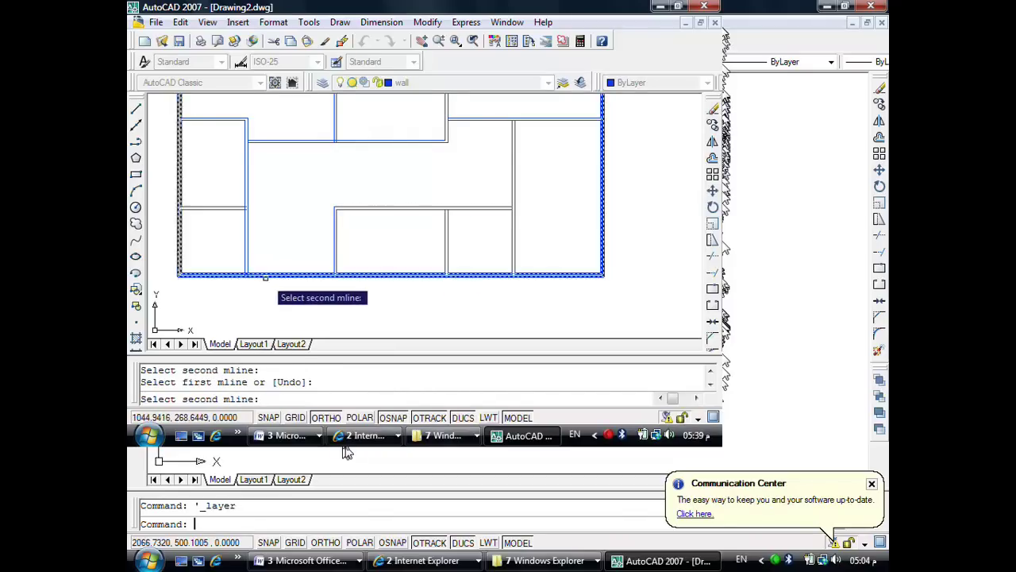
Step: Clean up the remaining middle wall junctions, including the top middle interior wall
scroll(322, 195, "up", 2)
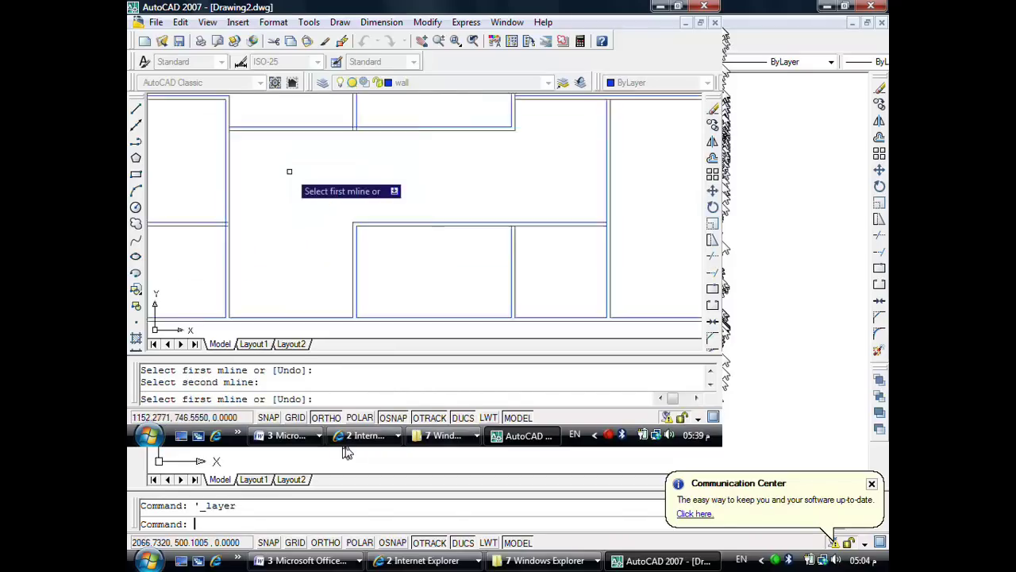
scroll(288, 170, "up", 1)
middle_click_drag(265, 170, 268, 257)
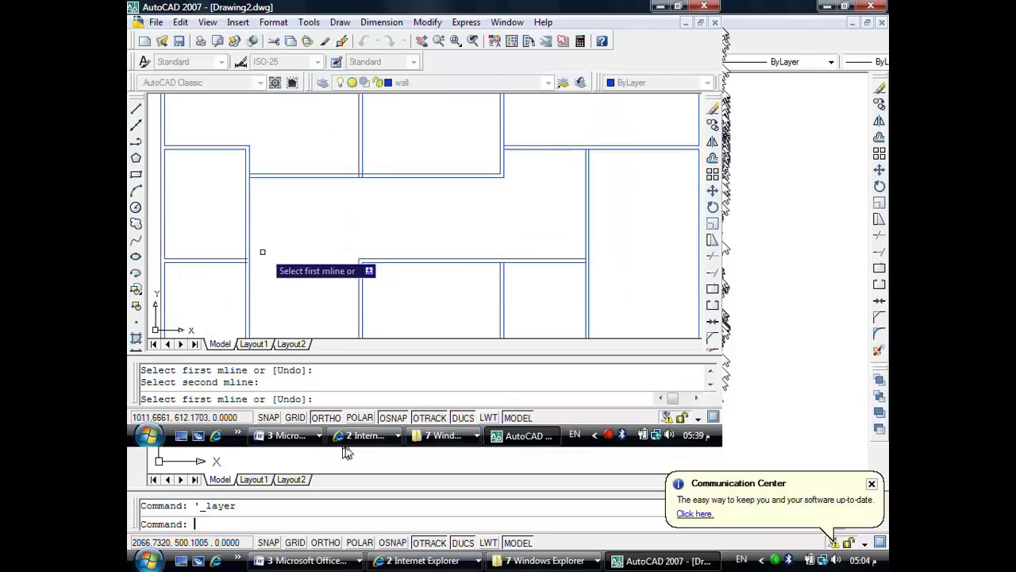
left_click(242, 254)
left_click(245, 244)
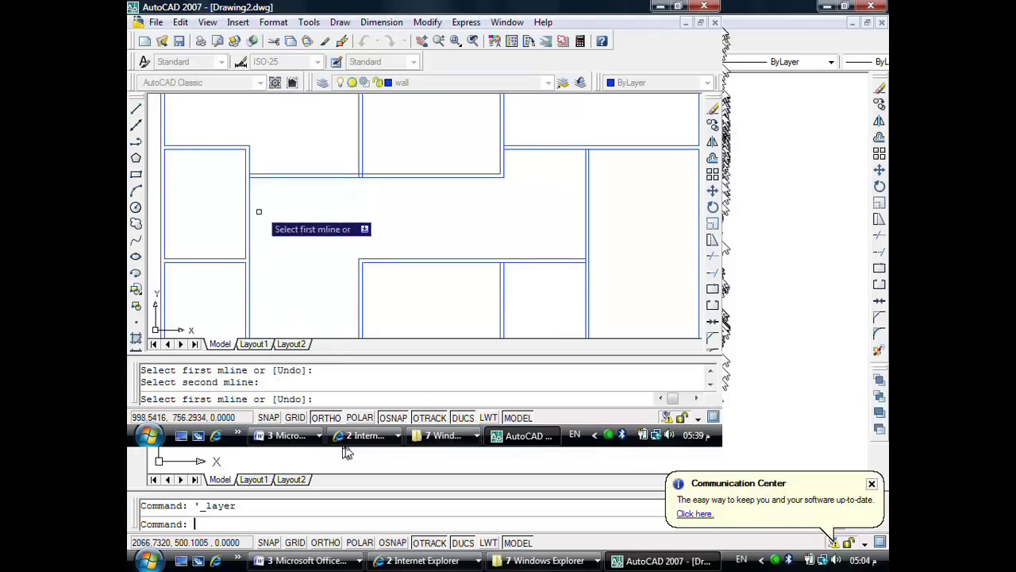
left_click(257, 170)
left_click(259, 167)
left_click(359, 159)
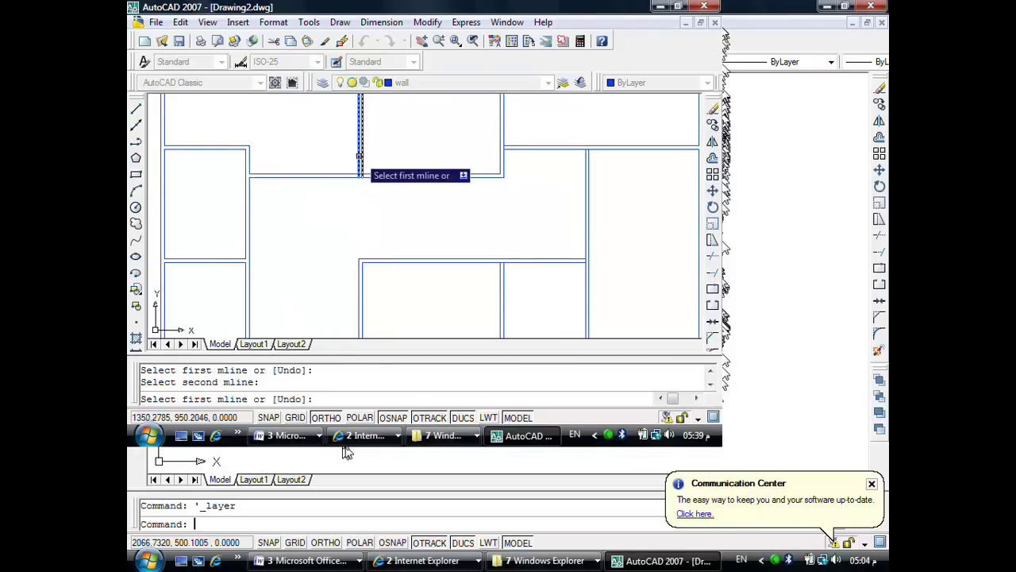
left_click(378, 173)
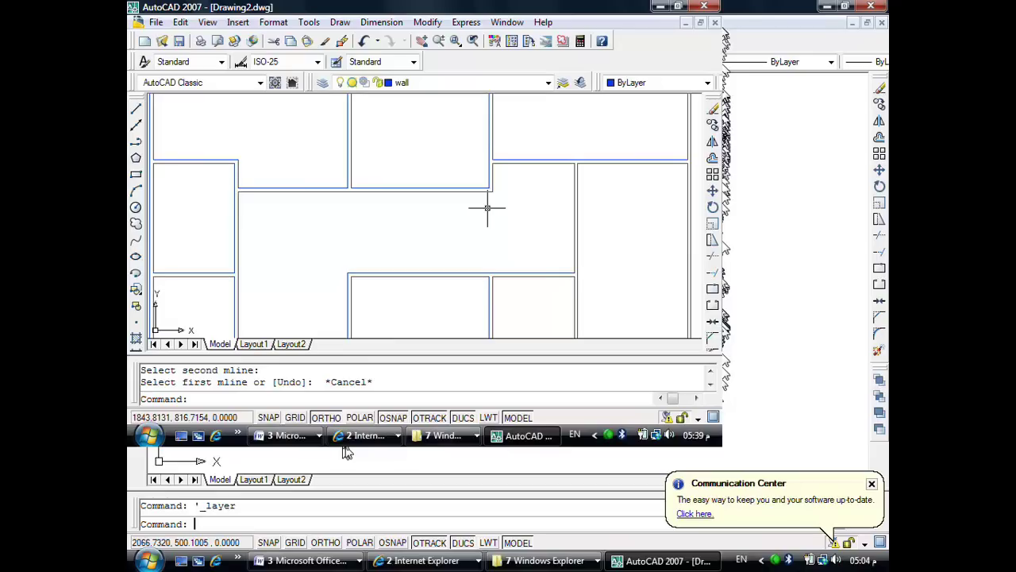
Step: Zoom out and turn the axis layer back on
scroll(527, 212, "down", 2)
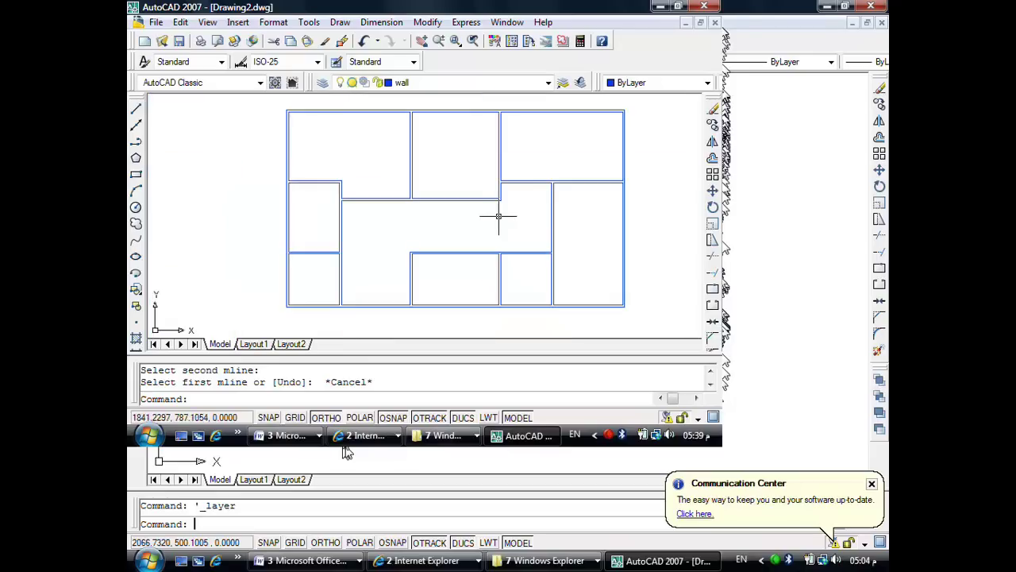
left_click(433, 85)
left_click(342, 108)
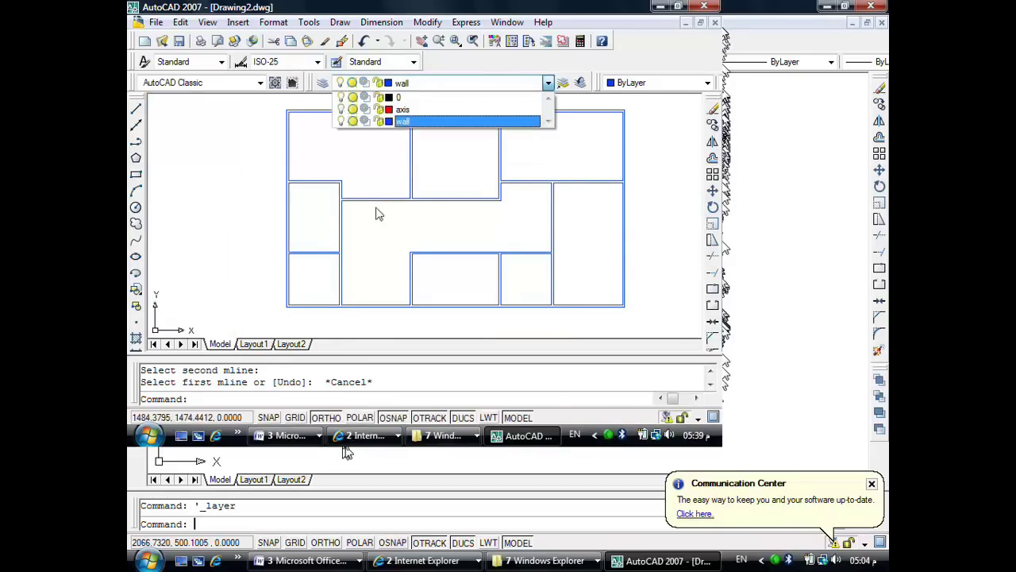
left_click(618, 381)
Step: Center the whole plan in the view and save the drawing as tesst2.dwg
scroll(505, 233, "down", 1)
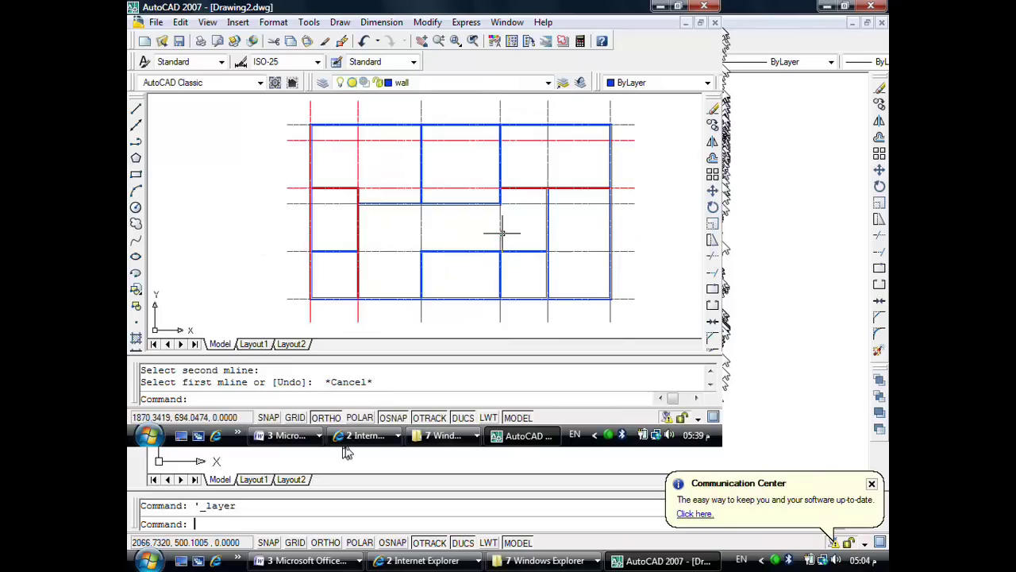
middle_click_drag(466, 236, 432, 245)
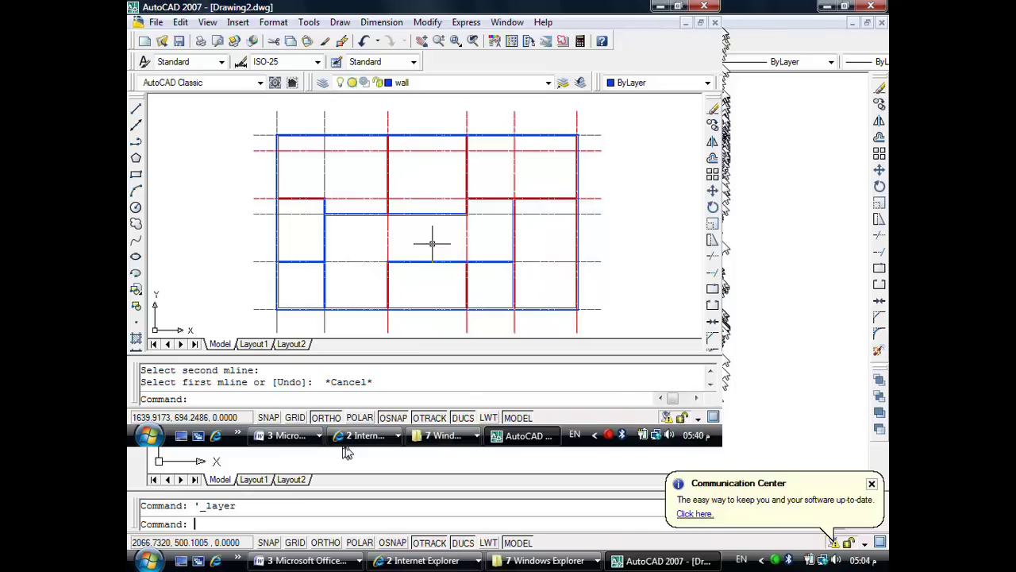
left_click(179, 41)
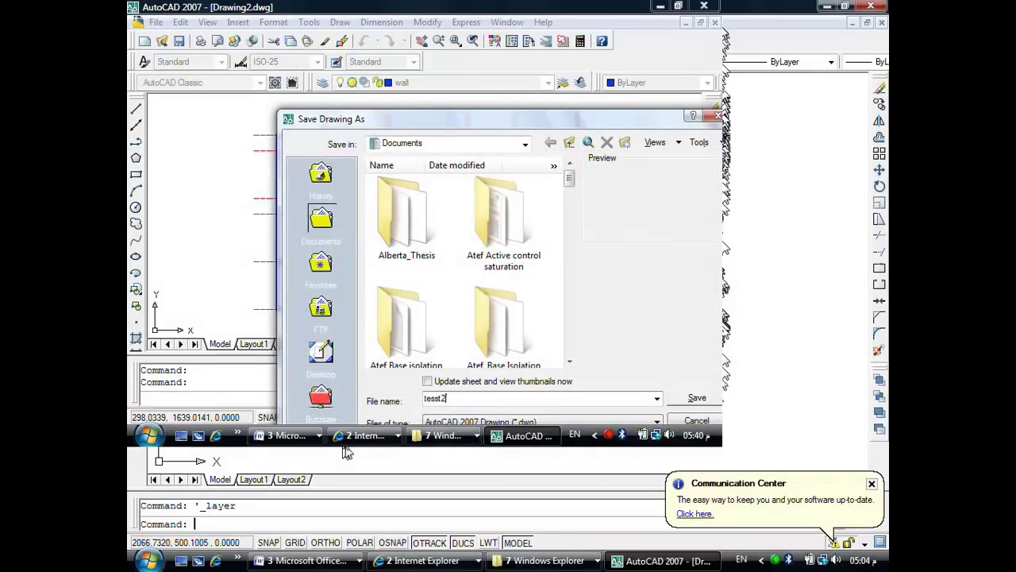
key("Return")
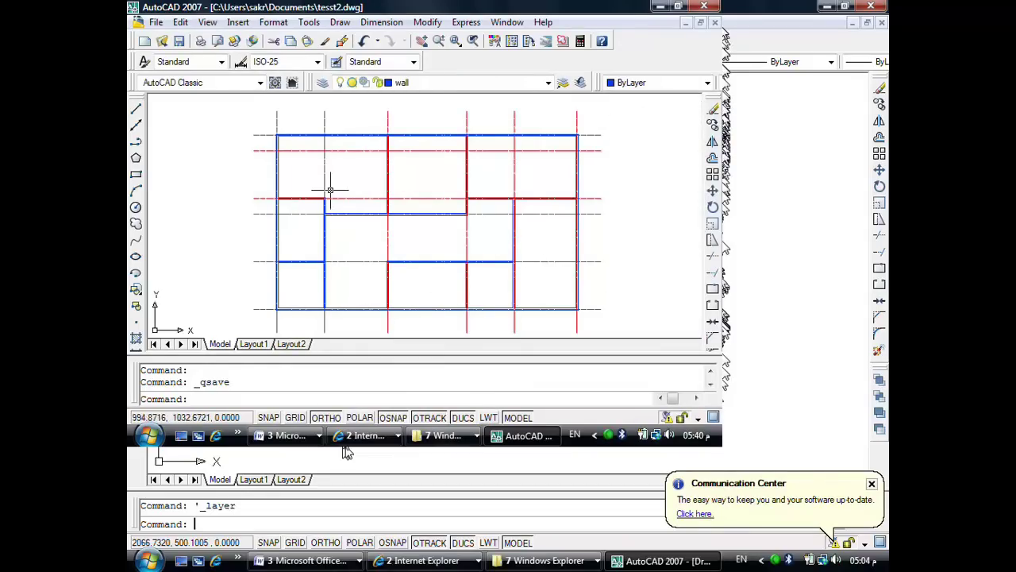
Step: Create a new layer named Floor with yellow colour index 40
left_click(322, 84)
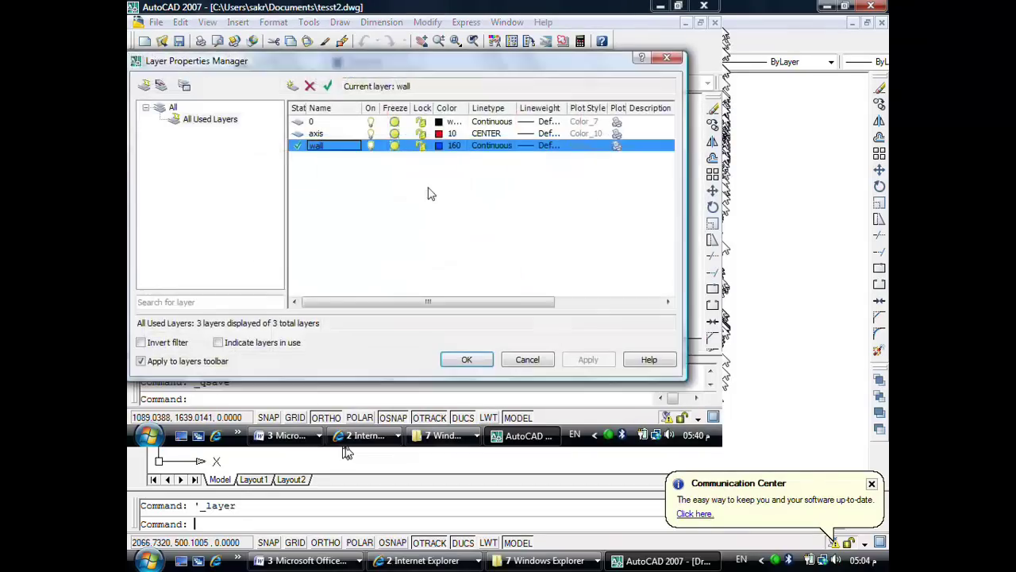
key("alt+n")
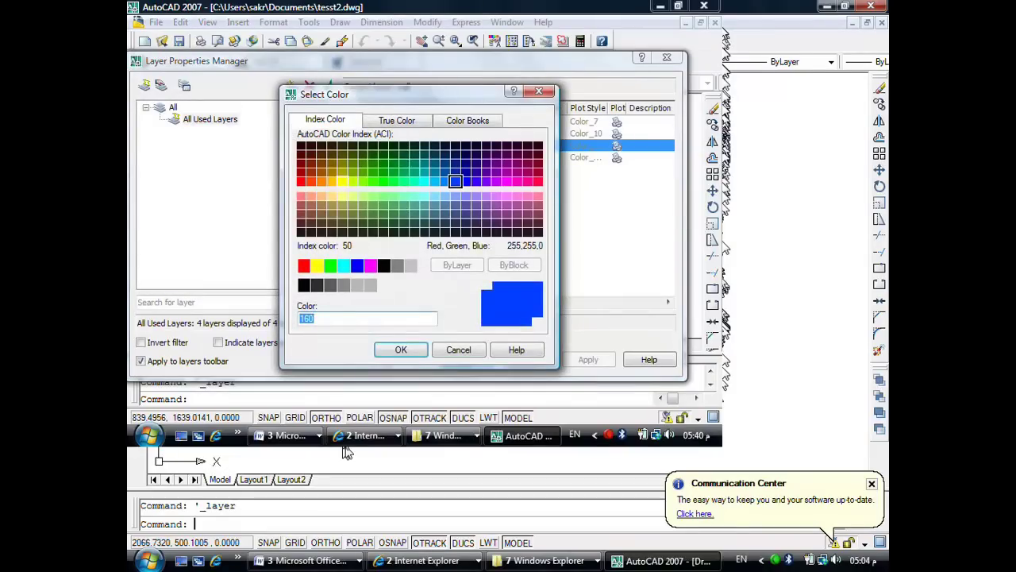
left_click(332, 181)
left_click(394, 352)
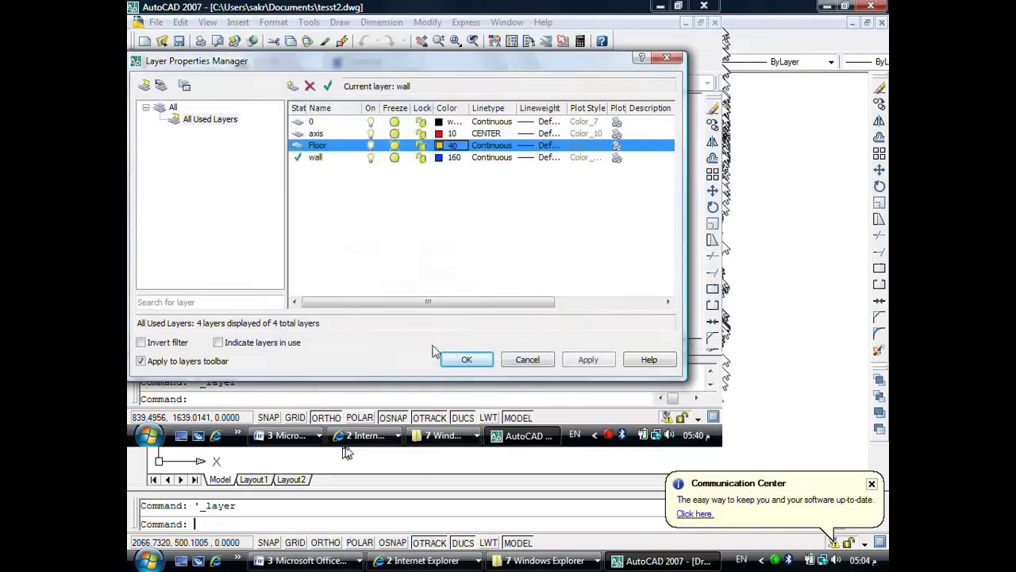
left_click(465, 358)
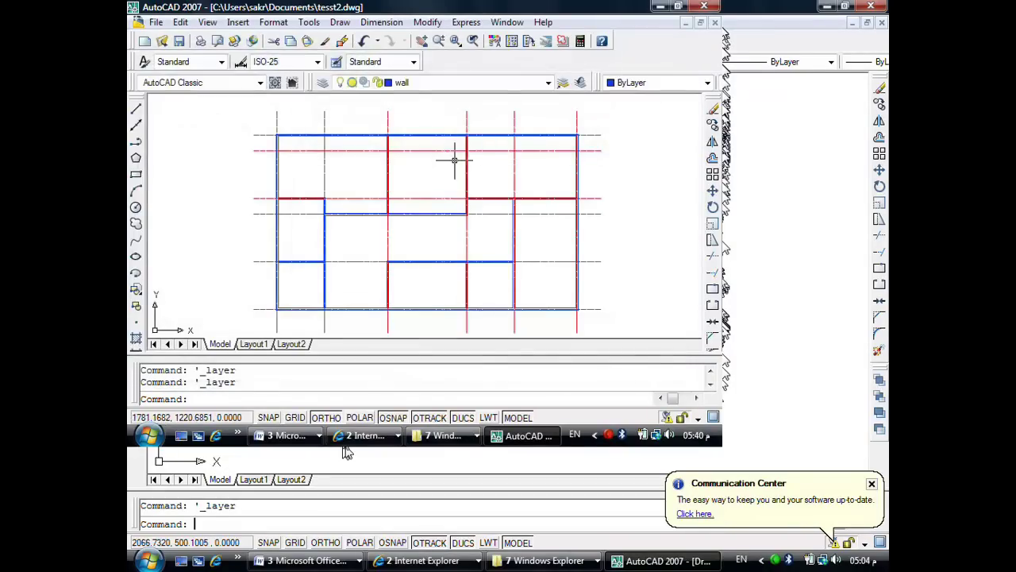
Step: Start a hatch and pick points inside the lower middle room and the left room
left_click(339, 23)
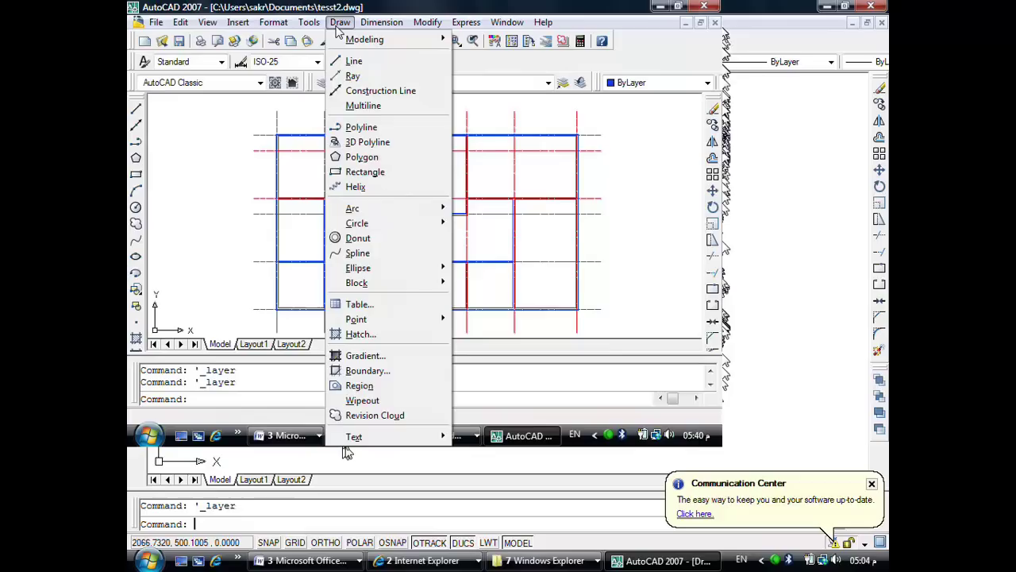
left_click(375, 336)
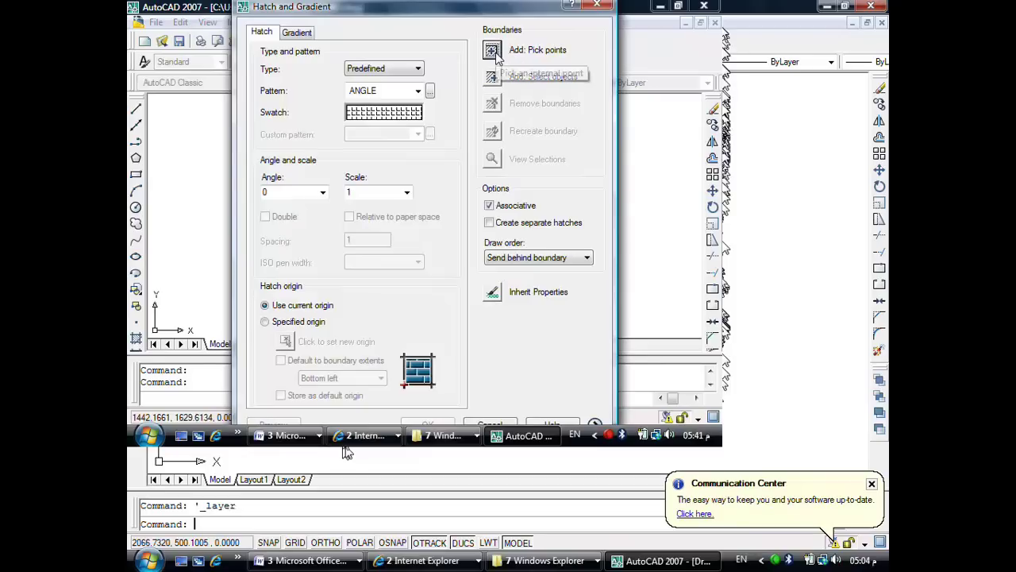
left_click(493, 51)
left_click(419, 296)
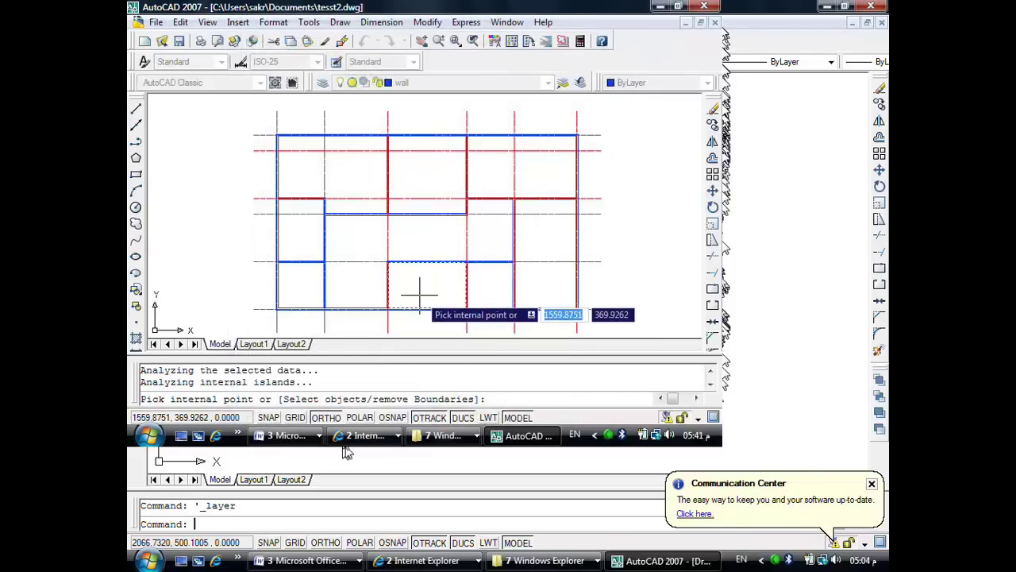
left_click(297, 228)
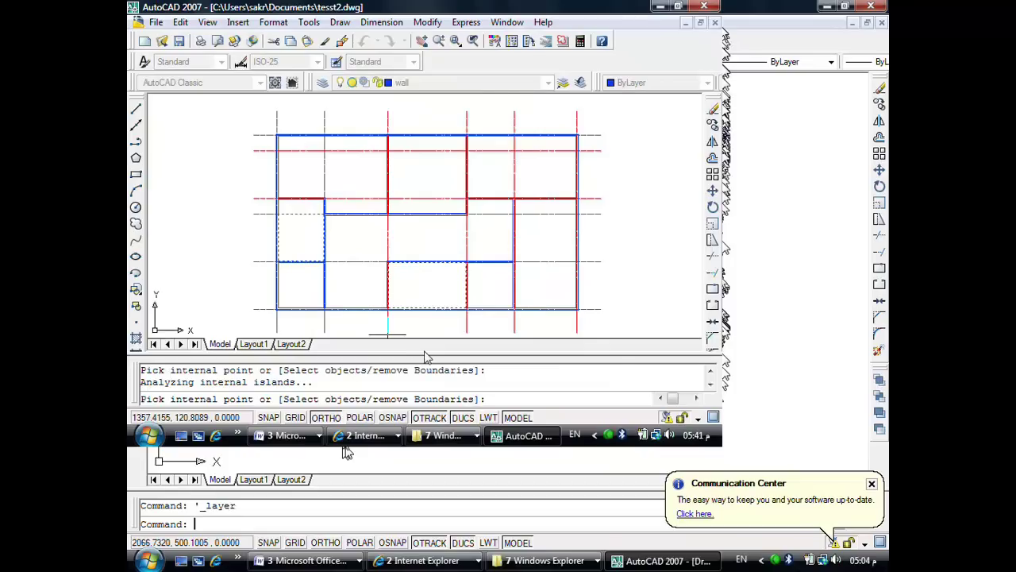
key("Return")
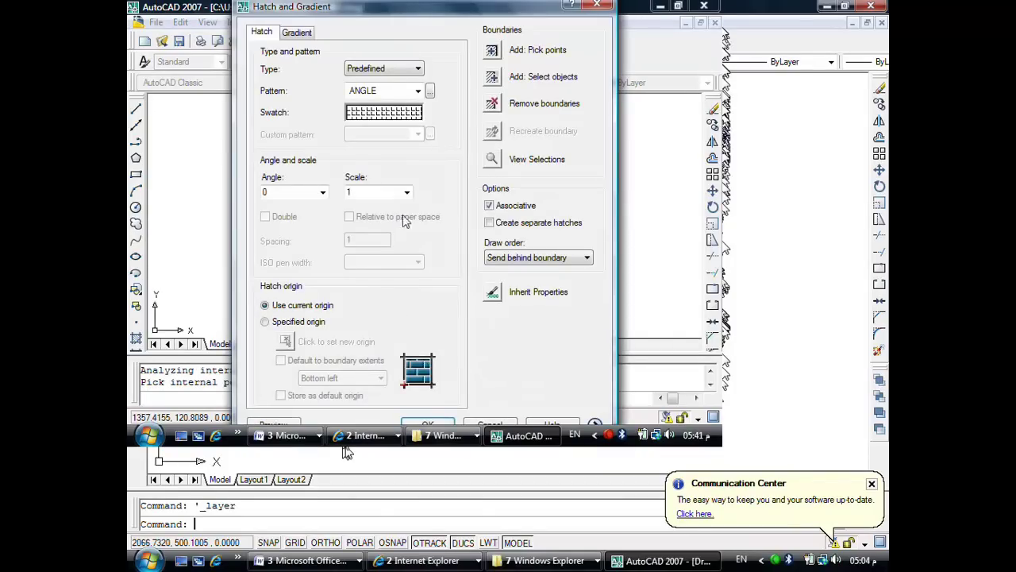
Step: Keep the hatch type as Predefined and bring up the predefined pattern palette
left_click_drag(387, 14, 382, 14)
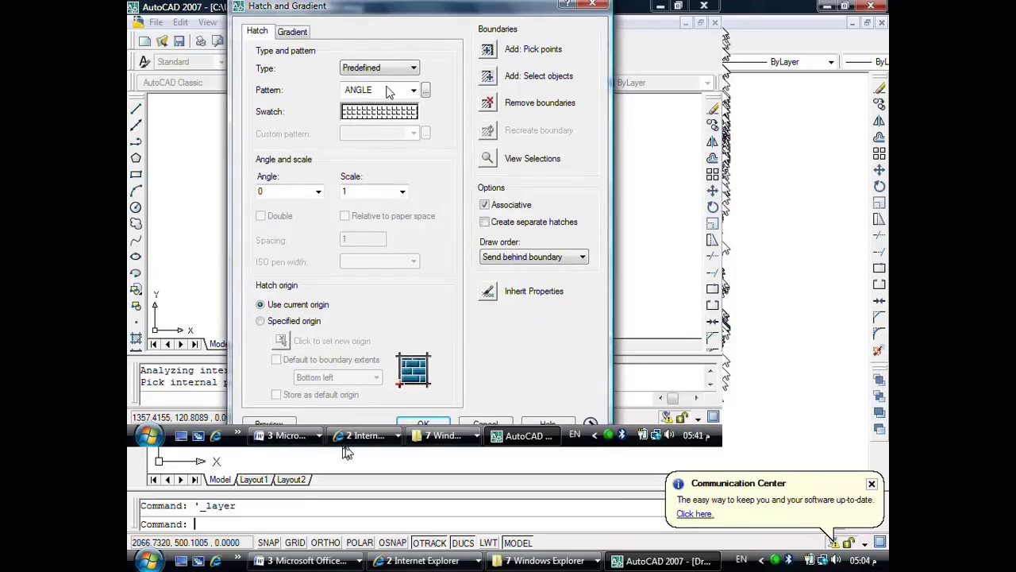
left_click(413, 71)
left_click(395, 77)
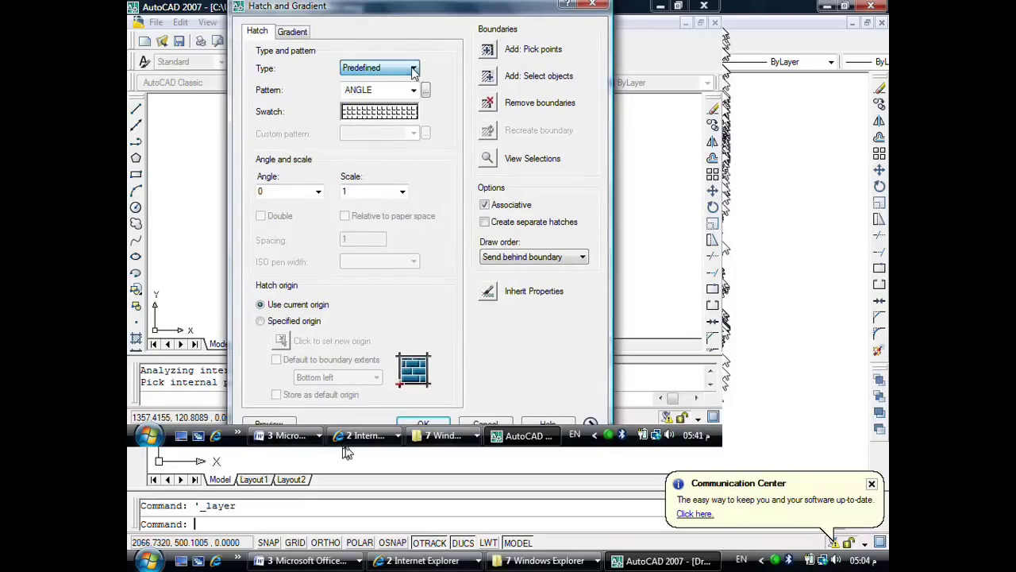
left_click(395, 77)
left_click(401, 73)
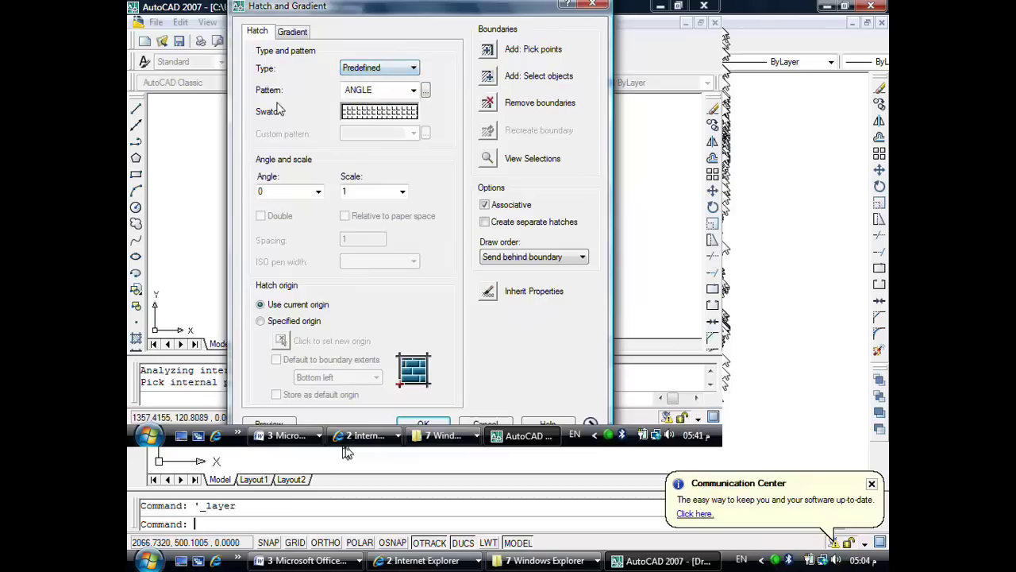
left_click(426, 90)
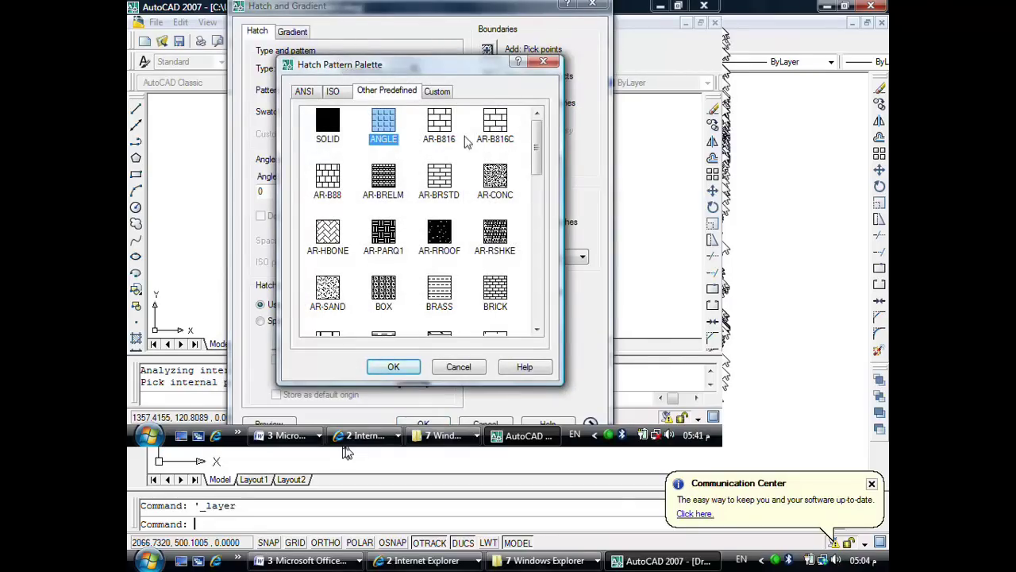
Step: Select EARTH from the Other Predefined patterns and confirm it
left_click_drag(535, 141, 537, 196)
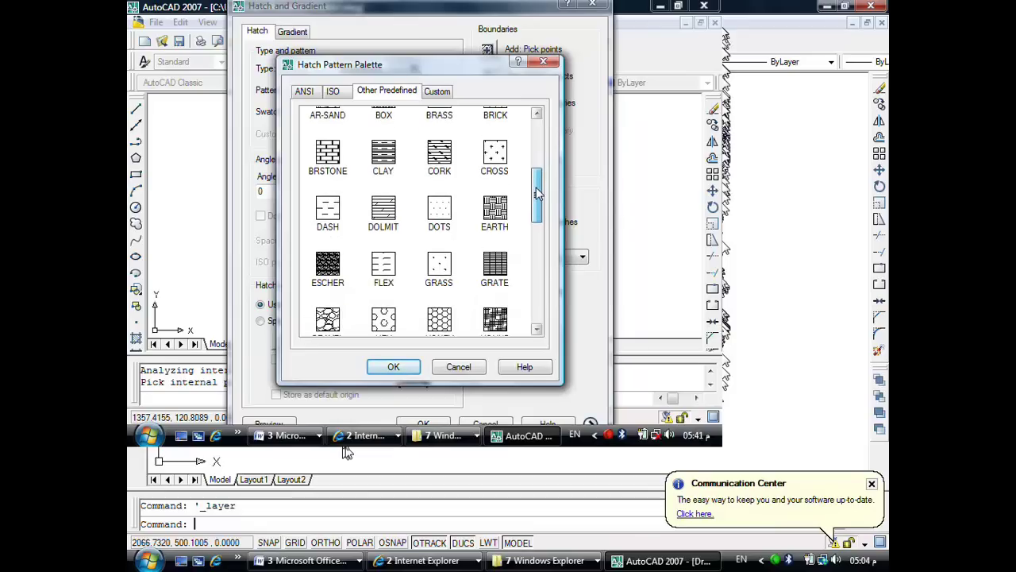
left_click(502, 206)
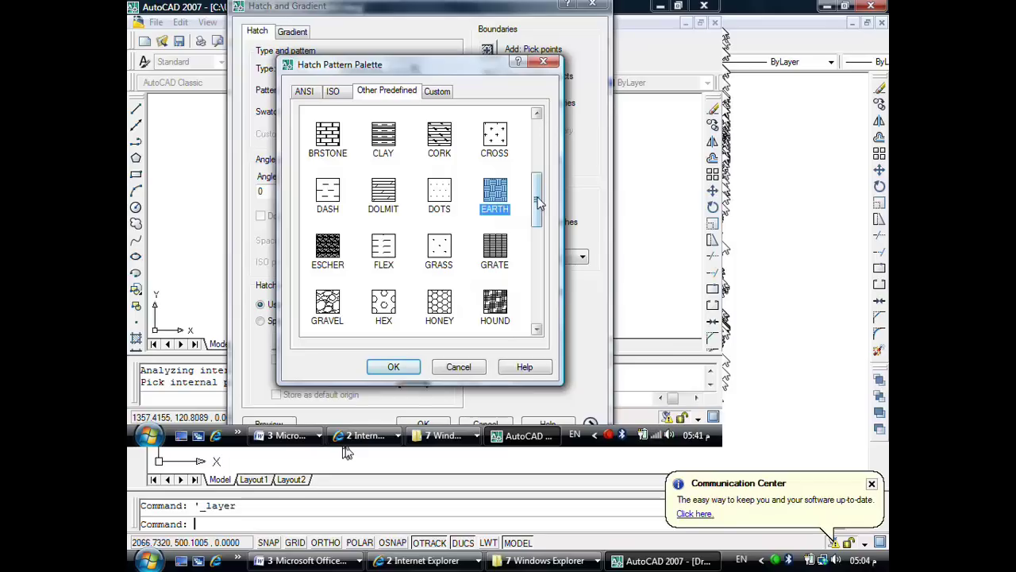
left_click_drag(537, 204, 536, 238)
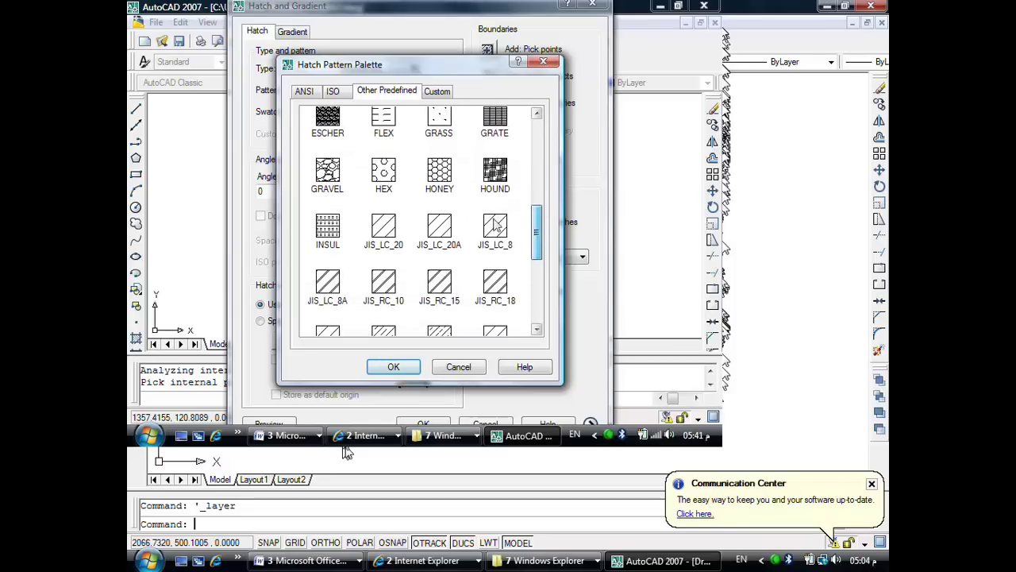
left_click(444, 178)
mouse_move(537, 248)
left_mouse_down()
mouse_move(535, 316)
mouse_move(537, 187)
left_mouse_up()
left_click(493, 232)
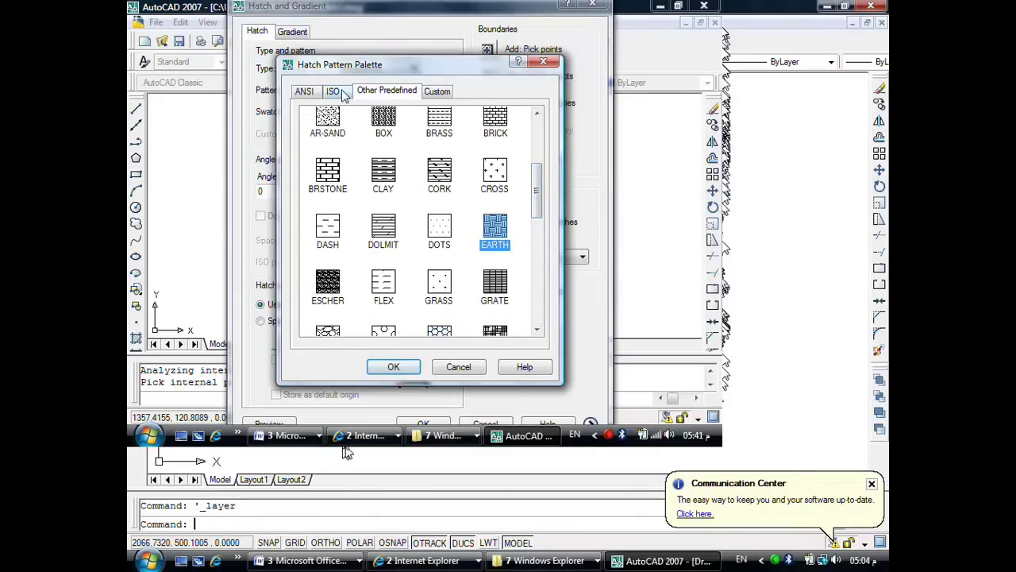
left_click(311, 93)
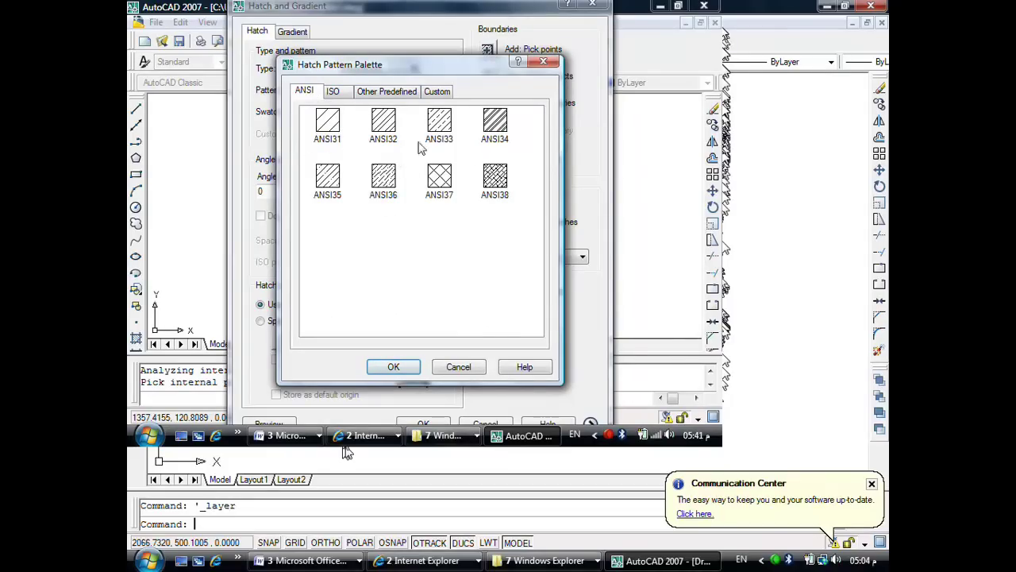
left_click(345, 94)
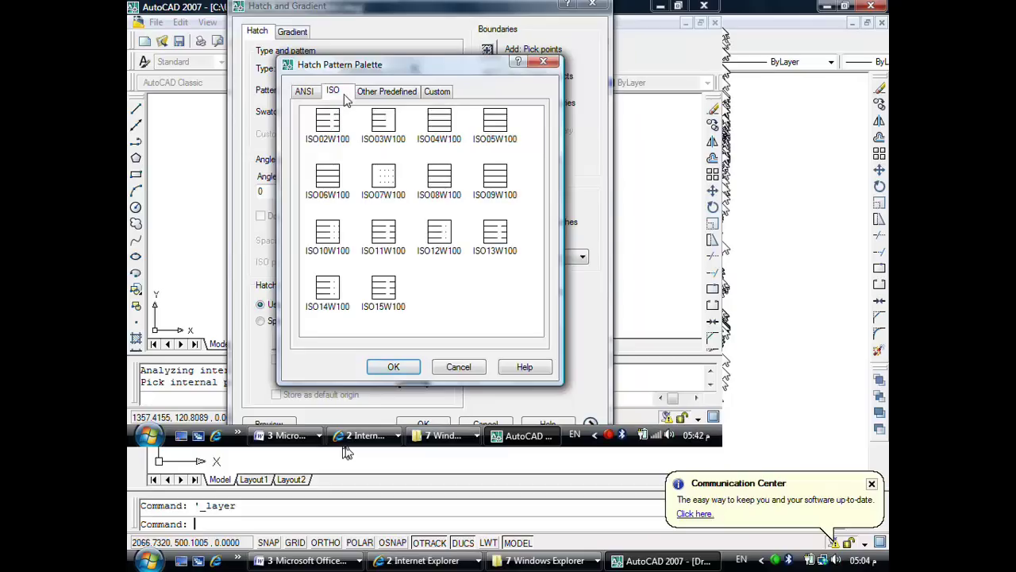
left_click(315, 94)
left_click(393, 93)
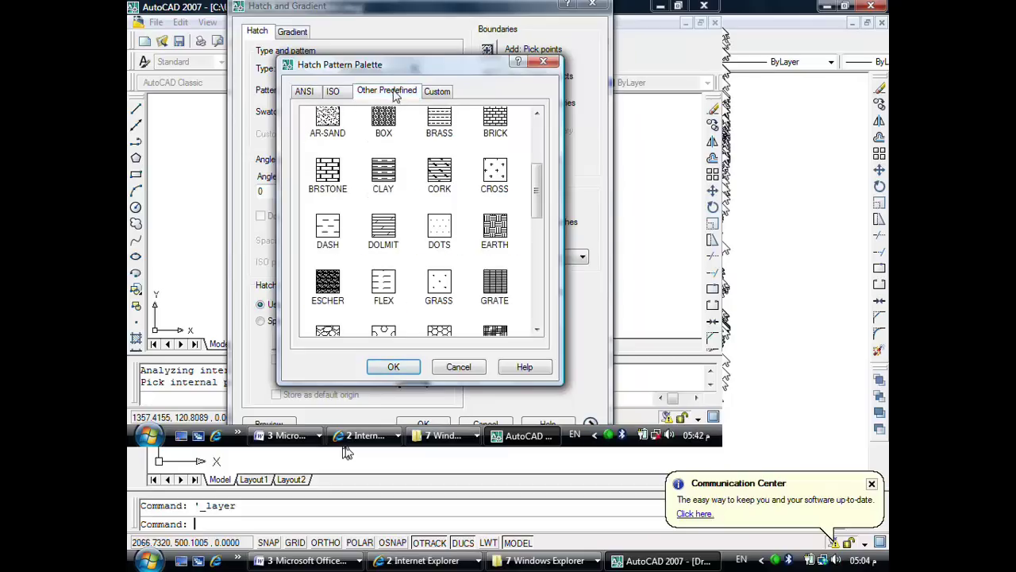
left_click(500, 228)
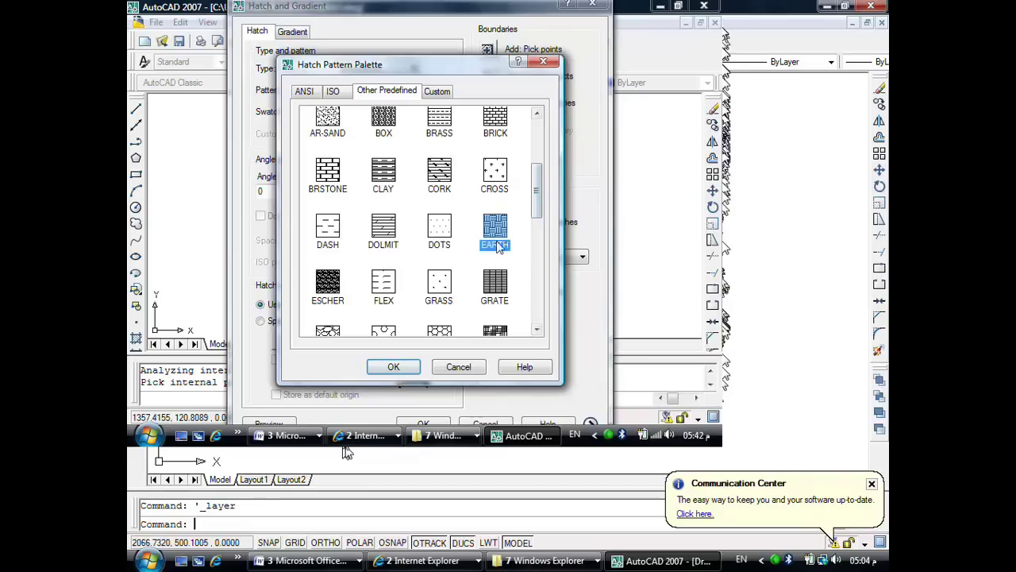
left_click(395, 367)
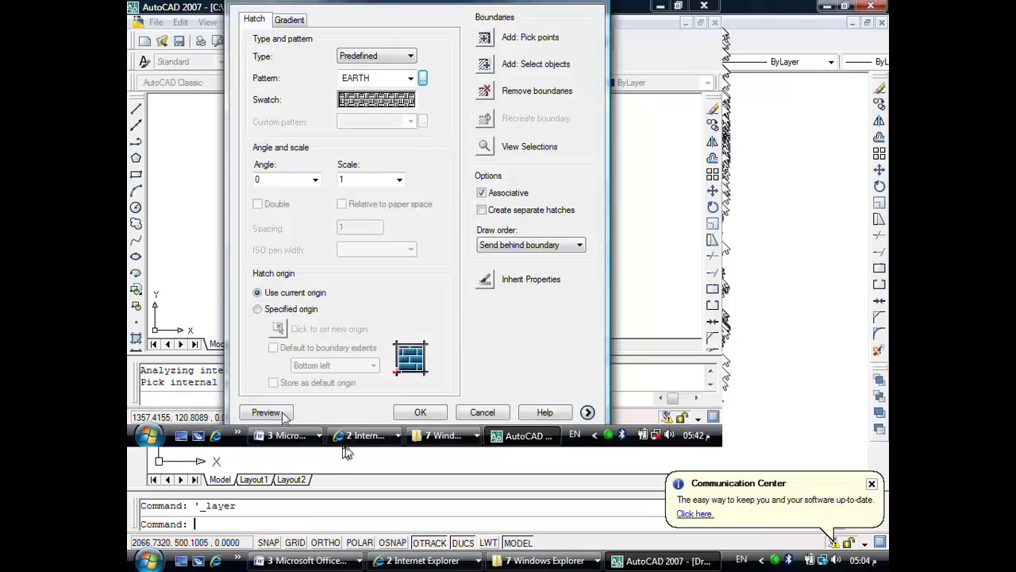
Step: Preview the EARTH hatch, then preview it again at scale 10
left_click(266, 413)
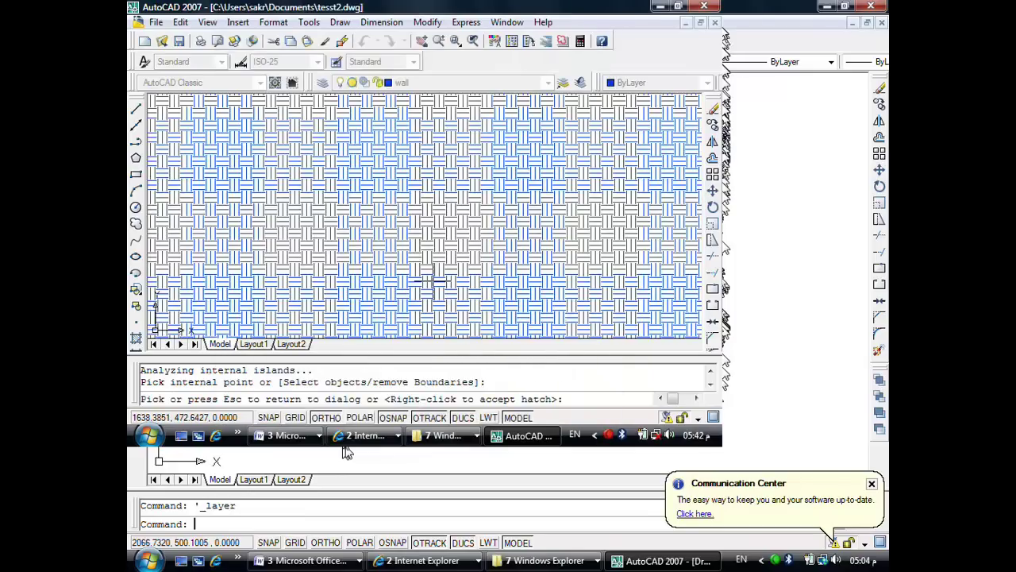
scroll(433, 278, "up", 5)
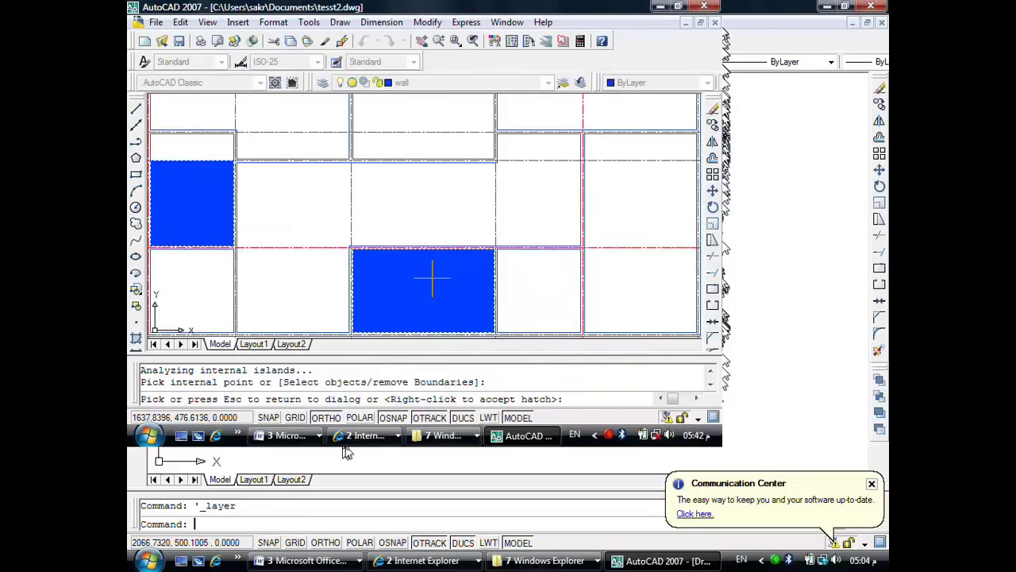
key("Escape")
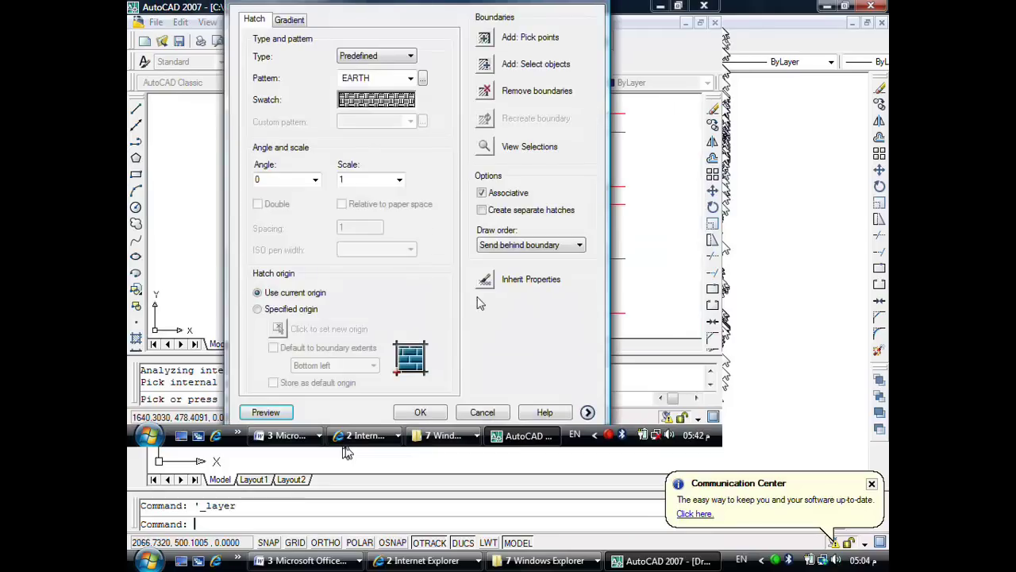
double_click(360, 179)
type("0")
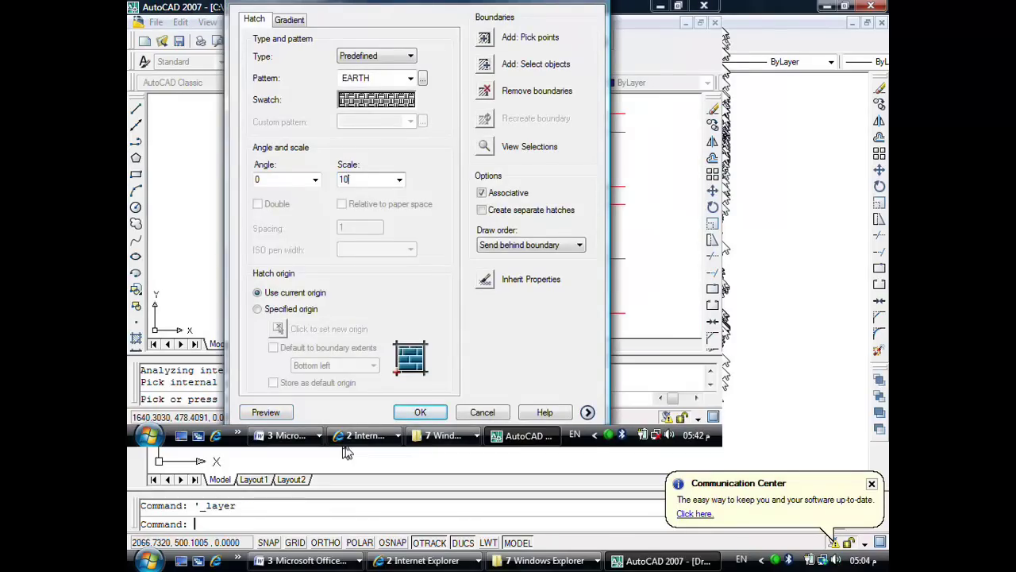
left_click(281, 414)
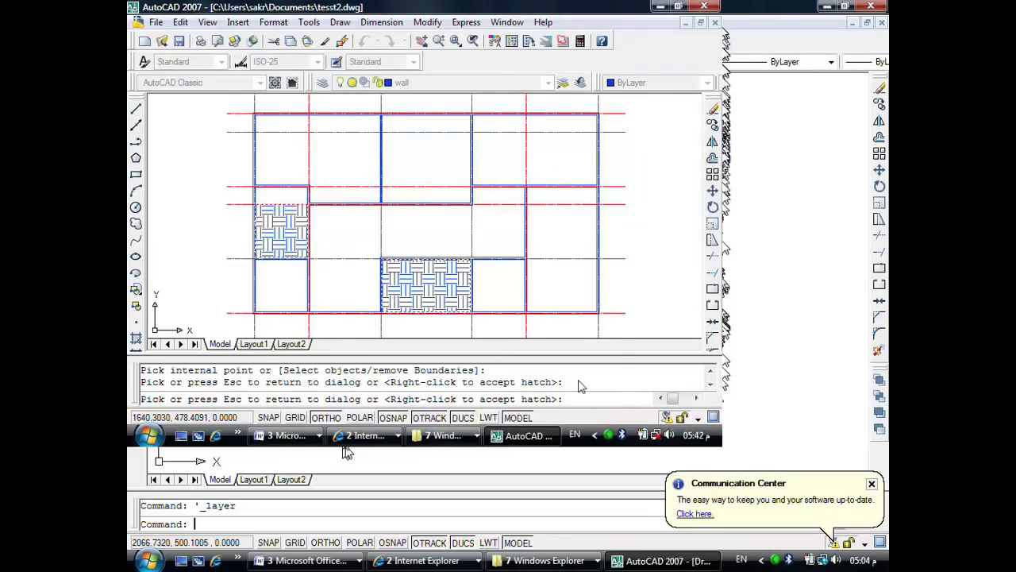
key("Escape")
Step: Change the hatch scale to 5 and preview the result
double_click(373, 182)
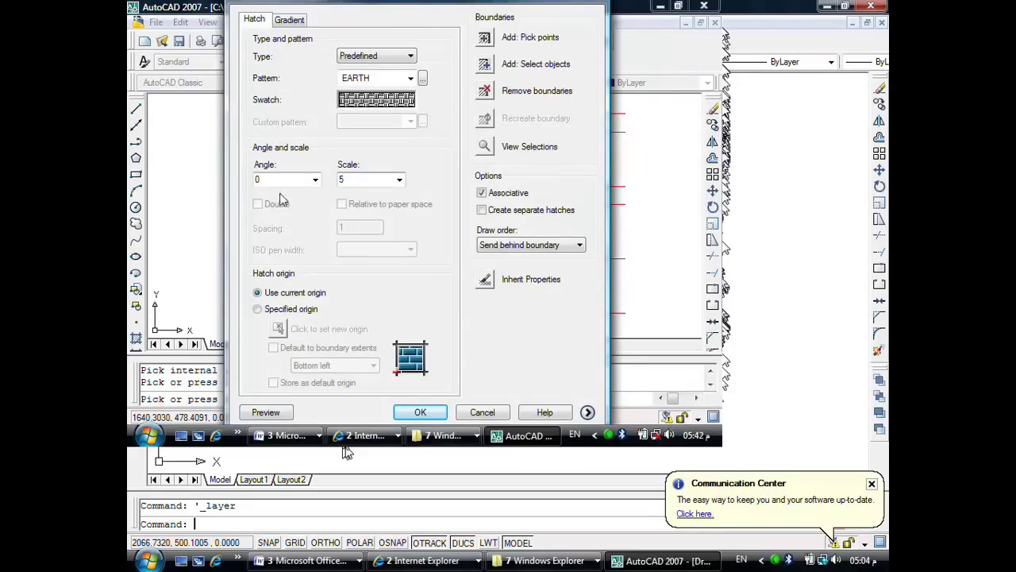
left_click(266, 413)
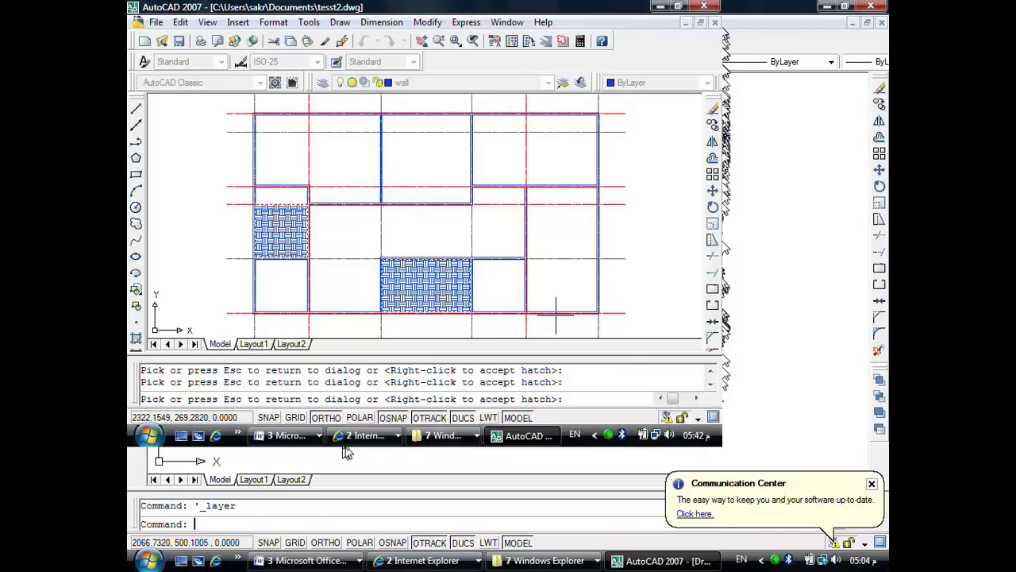
scroll(262, 216, "up", 3)
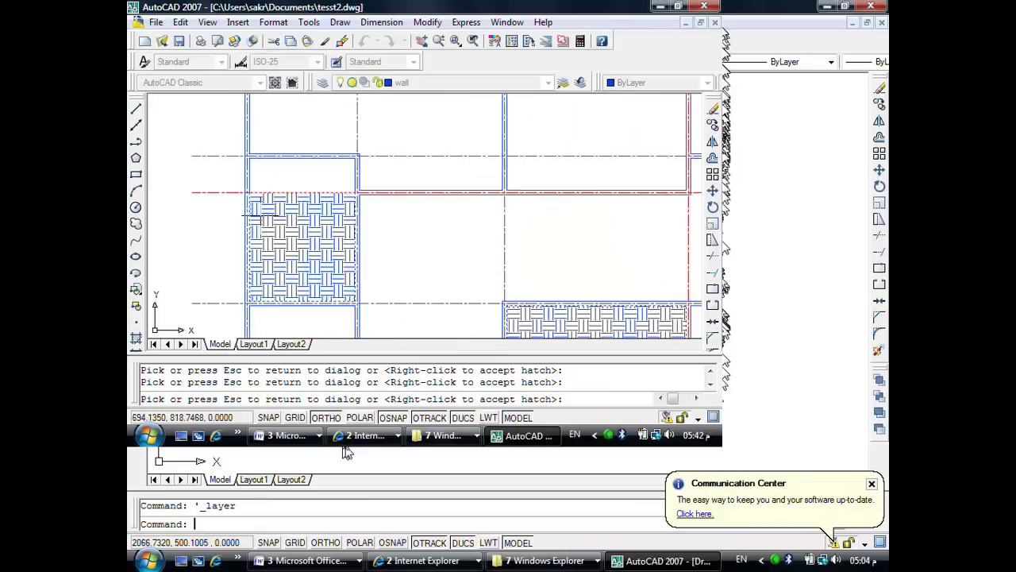
scroll(262, 216, "up", 2)
scroll(334, 203, "down", 2)
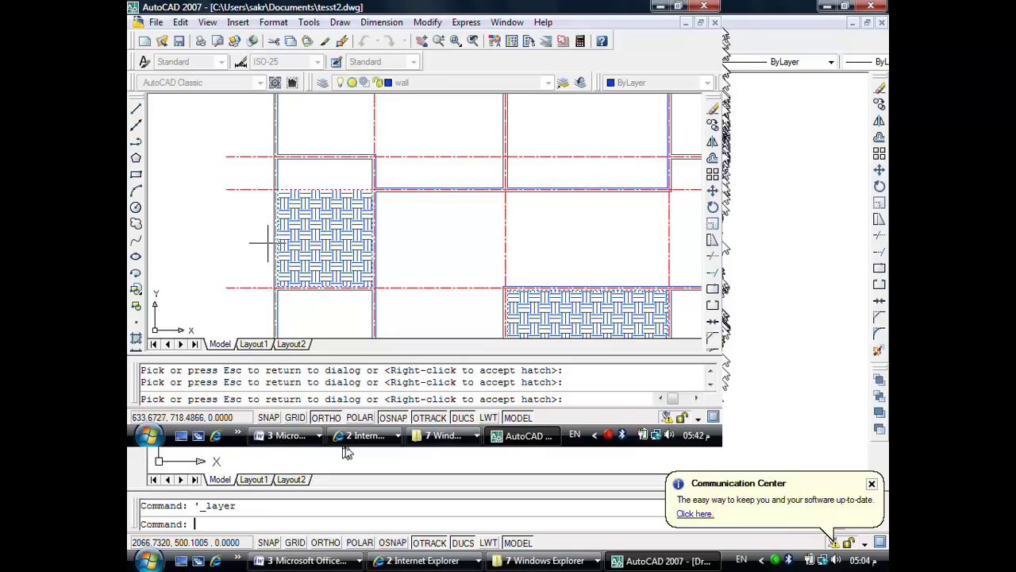
key("Escape")
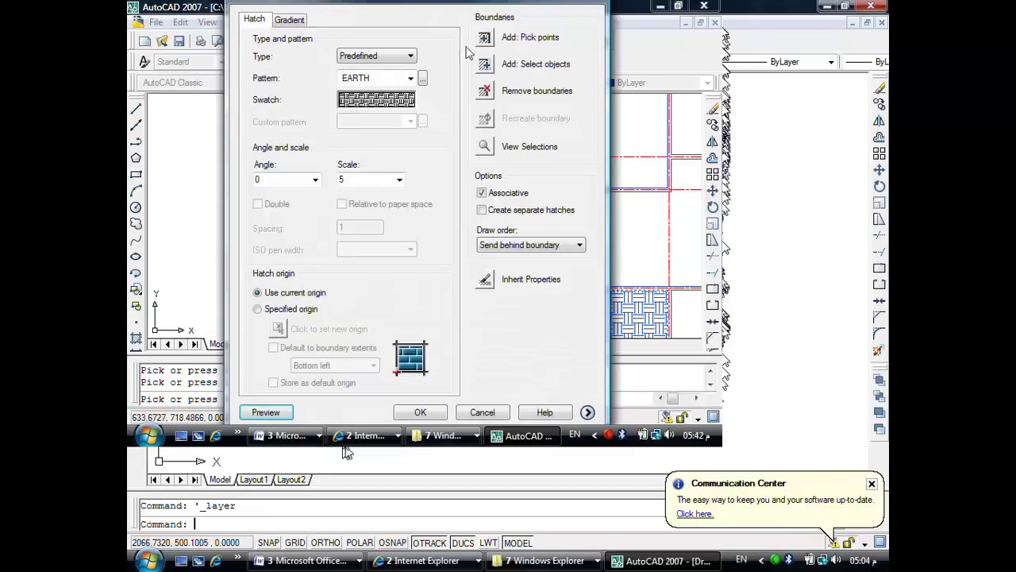
Step: Add the small room above the hatched one and preview the hatch again
left_click(486, 38)
left_click(320, 175)
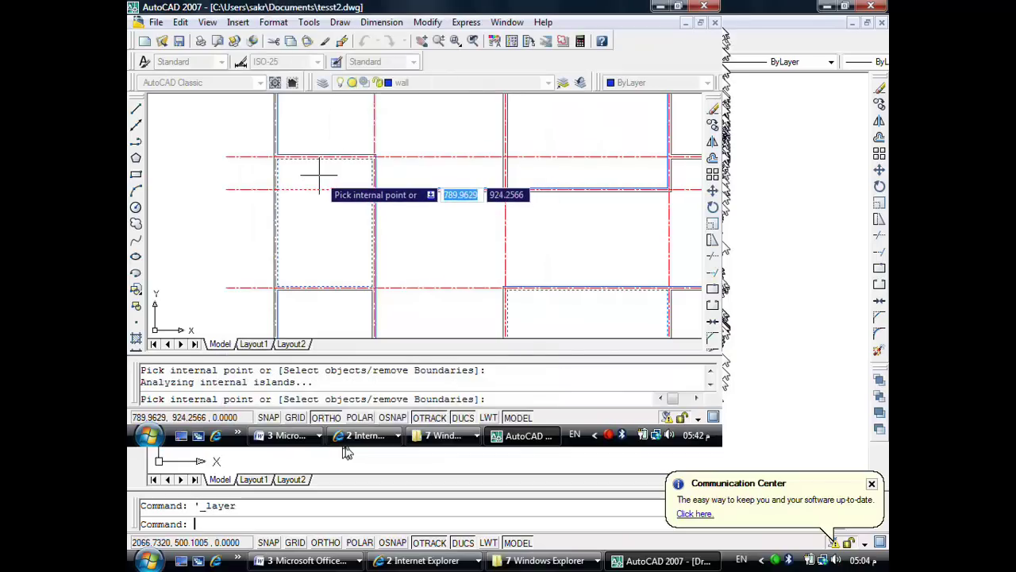
key("Return")
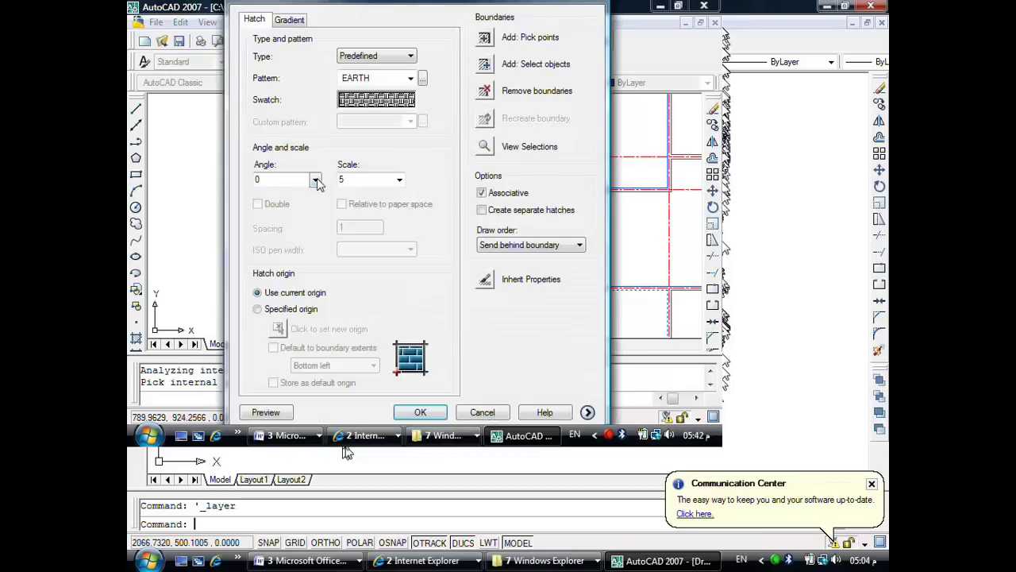
left_click(288, 413)
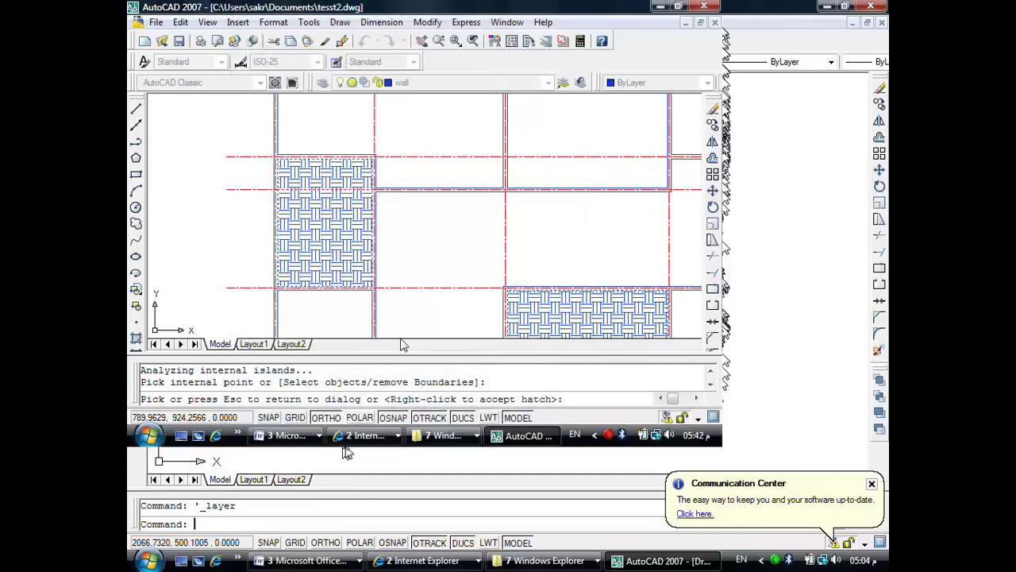
mouse_move(341, 243)
middle_mouse_down()
mouse_move(285, 189)
mouse_move(284, 208)
middle_mouse_up()
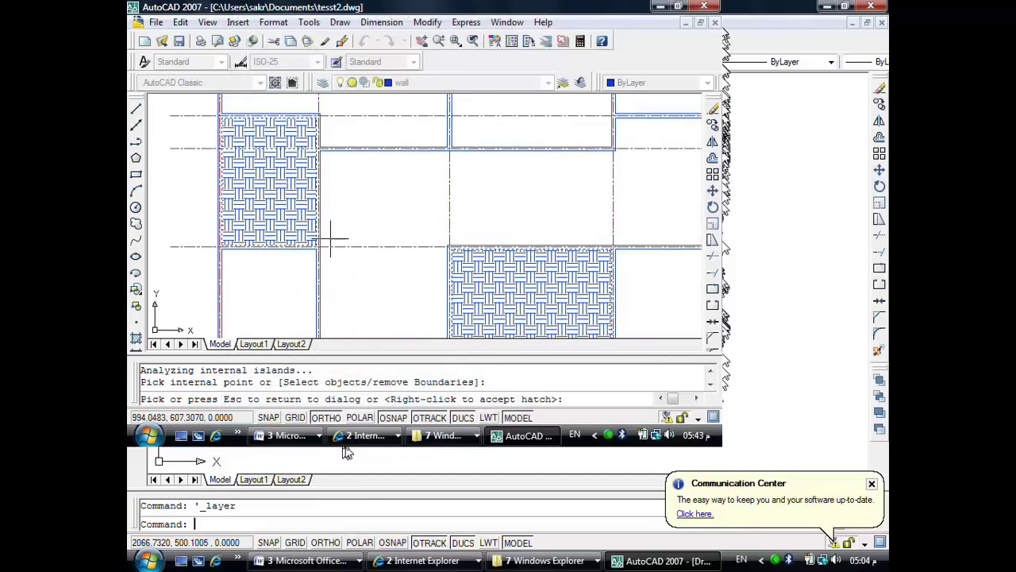
key("Escape")
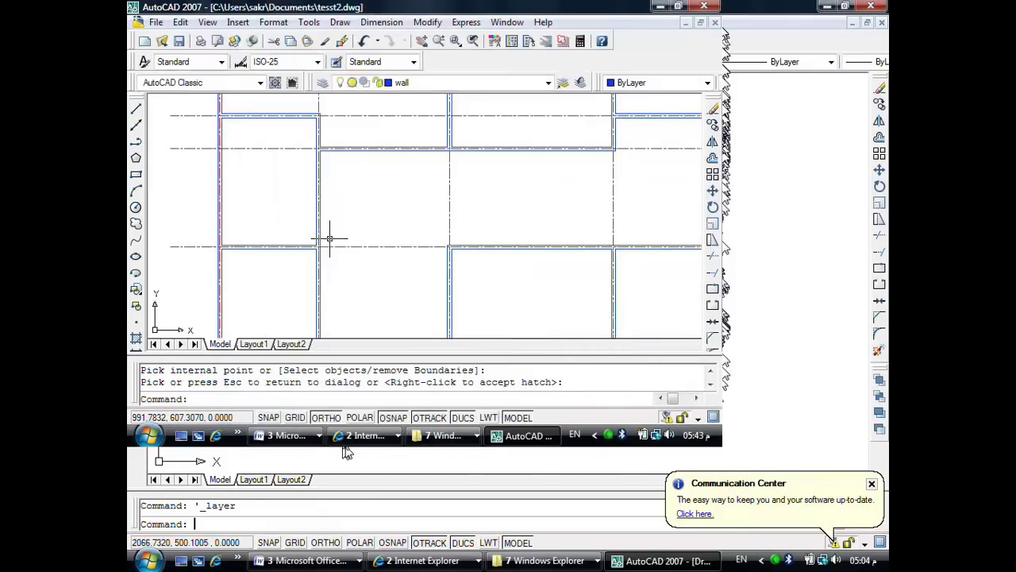
Step: Make Floor the current layer, start a hatch, and pick the upper-left room and another room
left_click(413, 82)
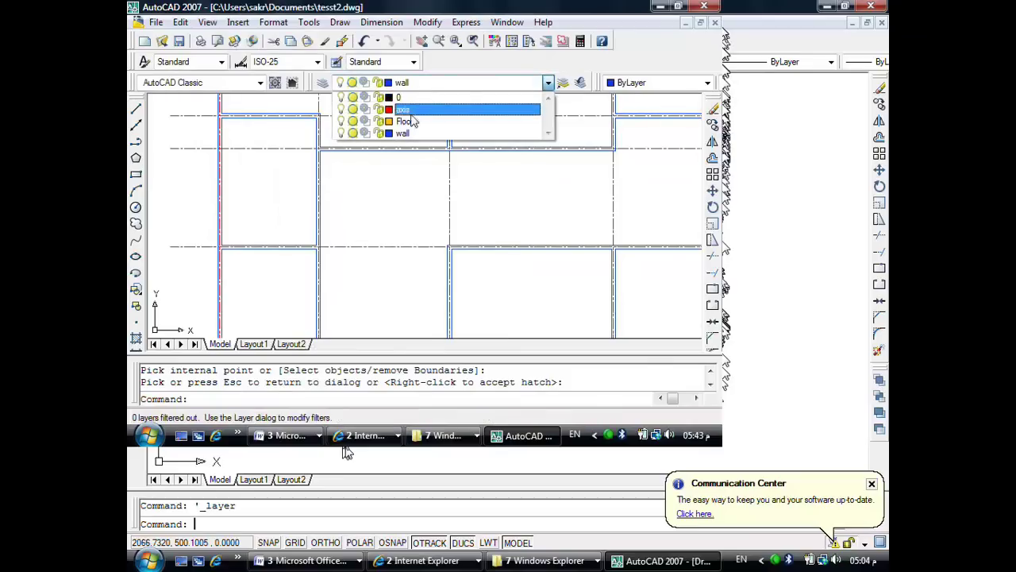
left_click(407, 106)
left_click(340, 22)
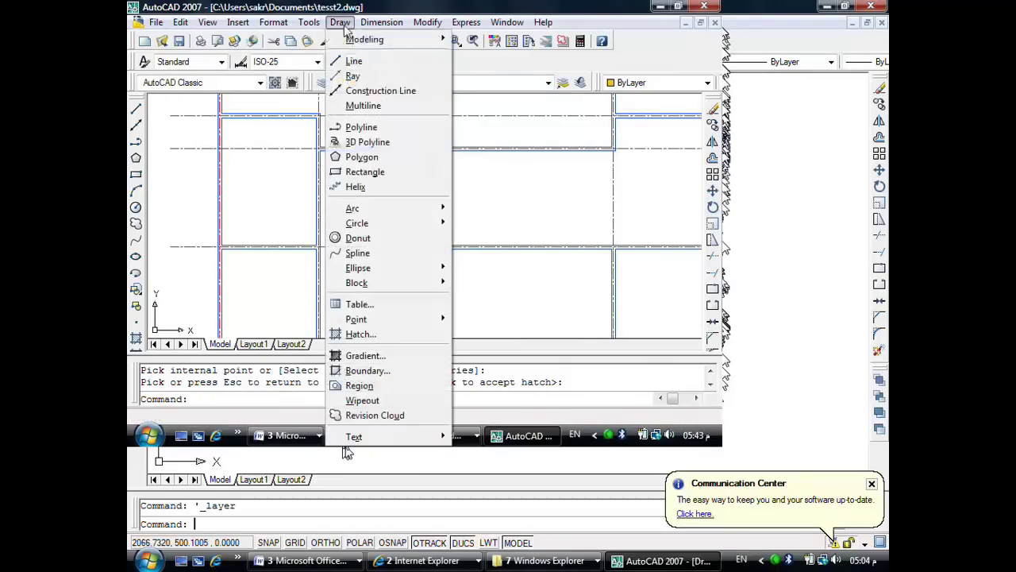
left_click(376, 335)
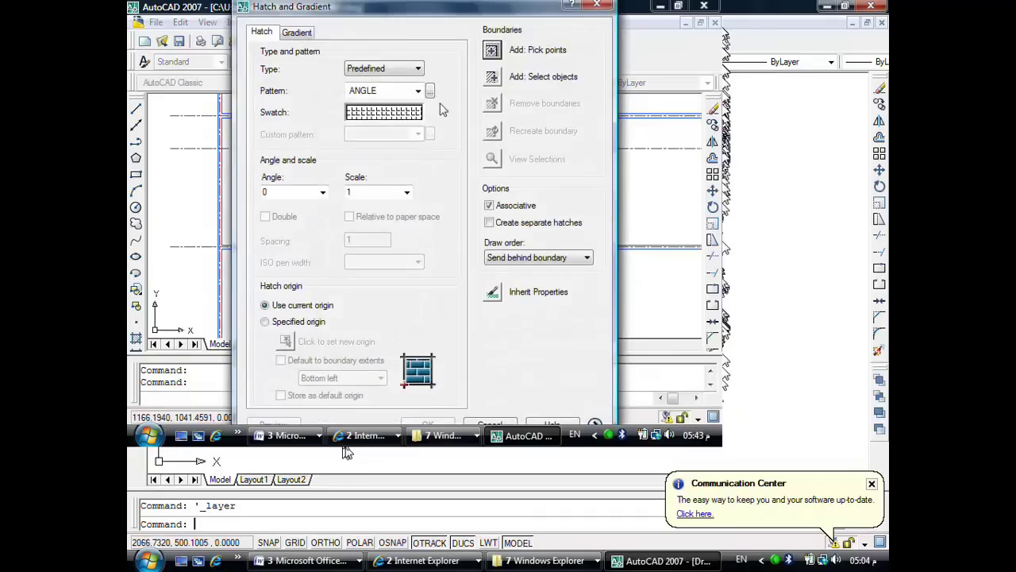
left_click(493, 50)
left_click(261, 144)
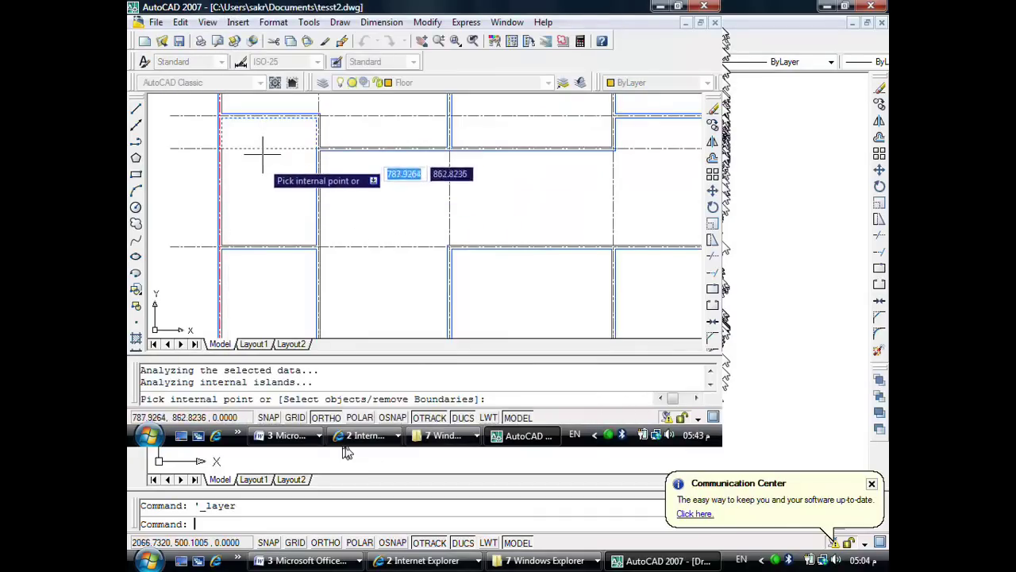
left_click(321, 244)
middle_click_drag(480, 205, 445, 252)
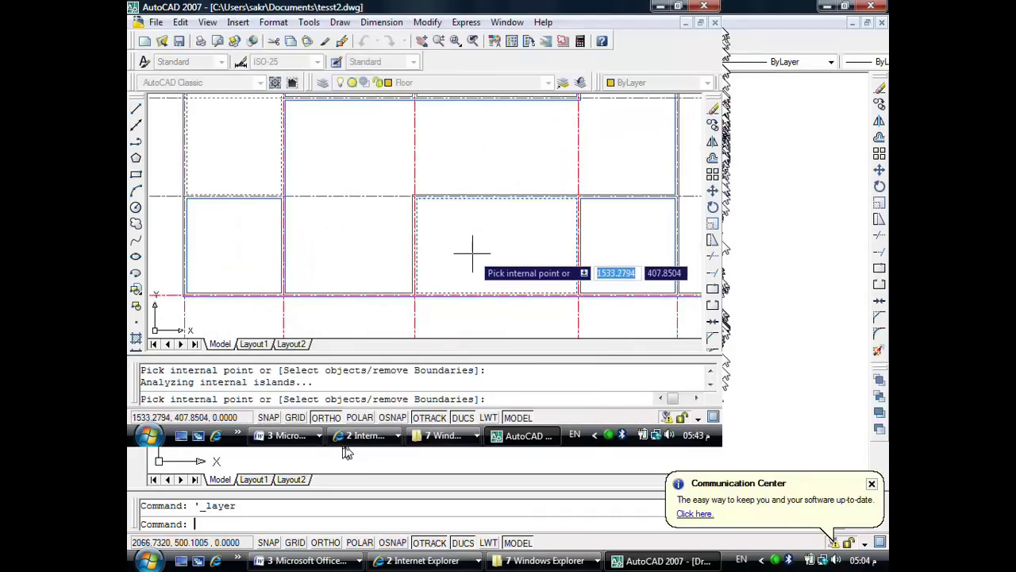
key("Return")
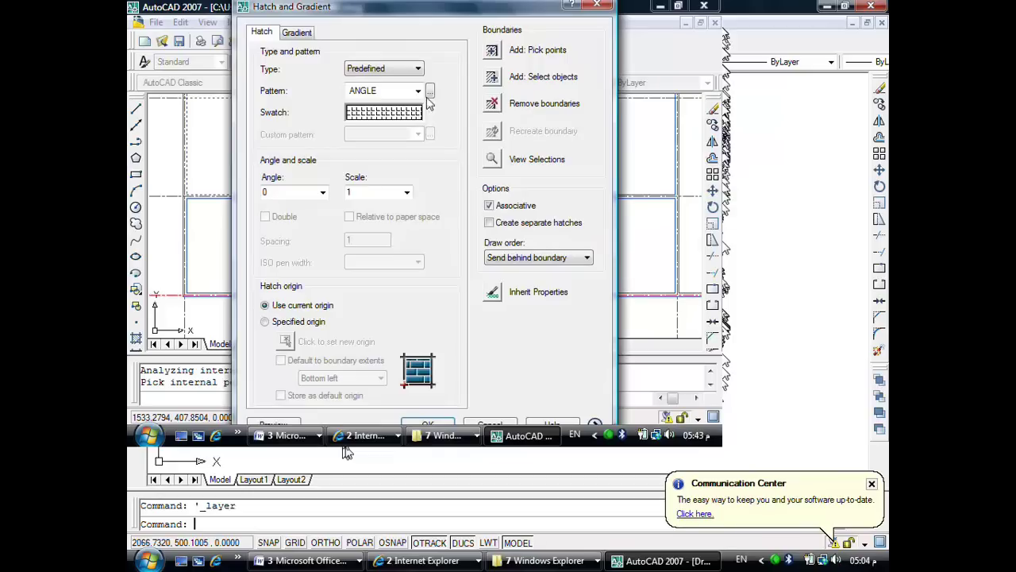
Step: Choose EARTH from the predefined pattern palette and confirm it
left_click(429, 91)
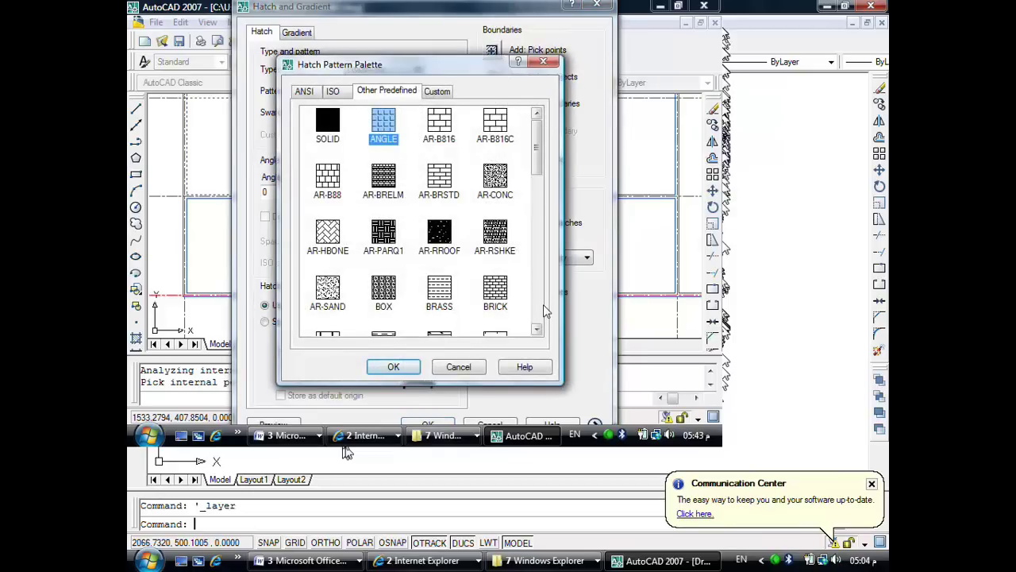
left_click(540, 309)
left_click(494, 175)
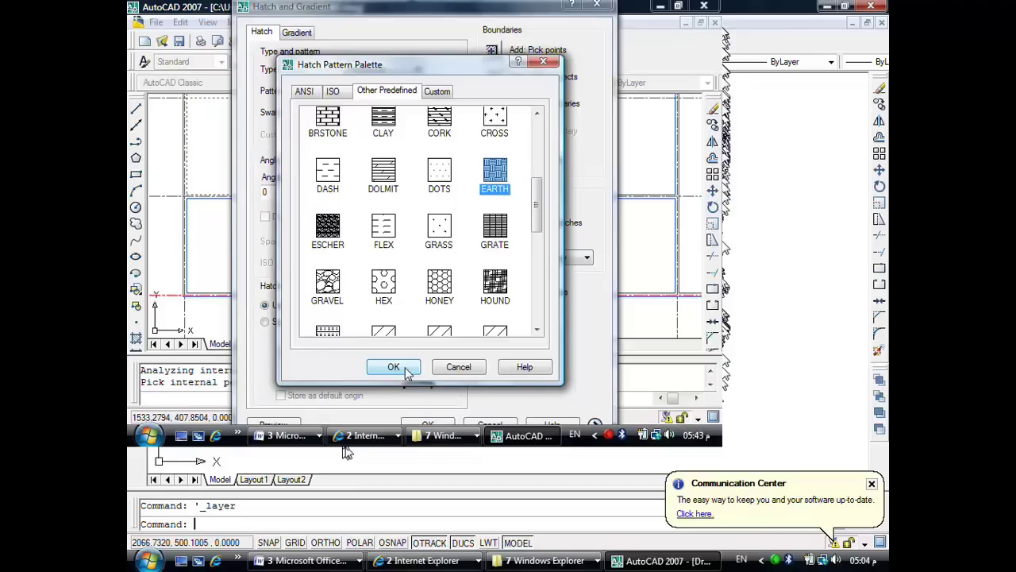
left_click_drag(439, 67, 415, 61)
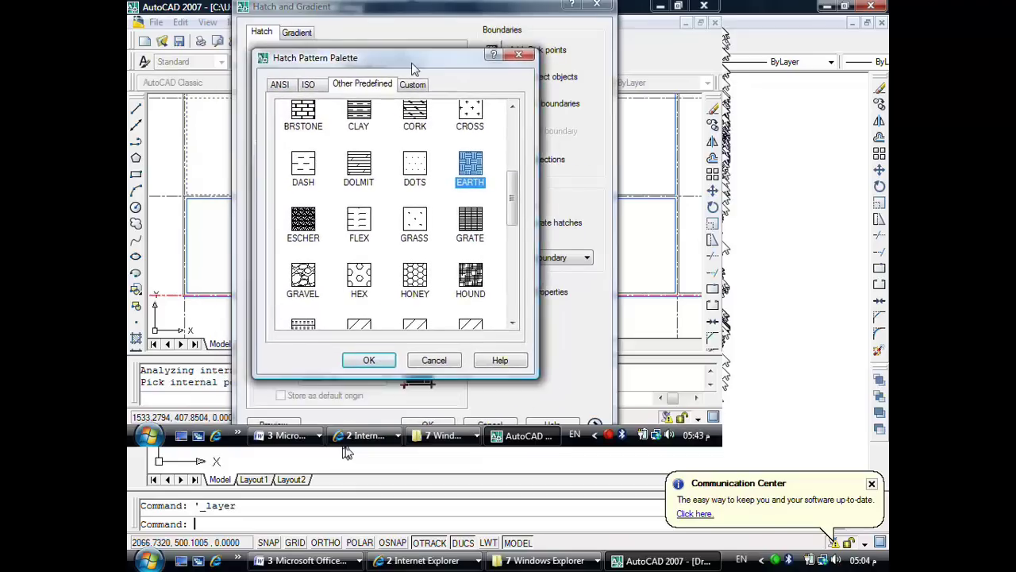
left_click(389, 361)
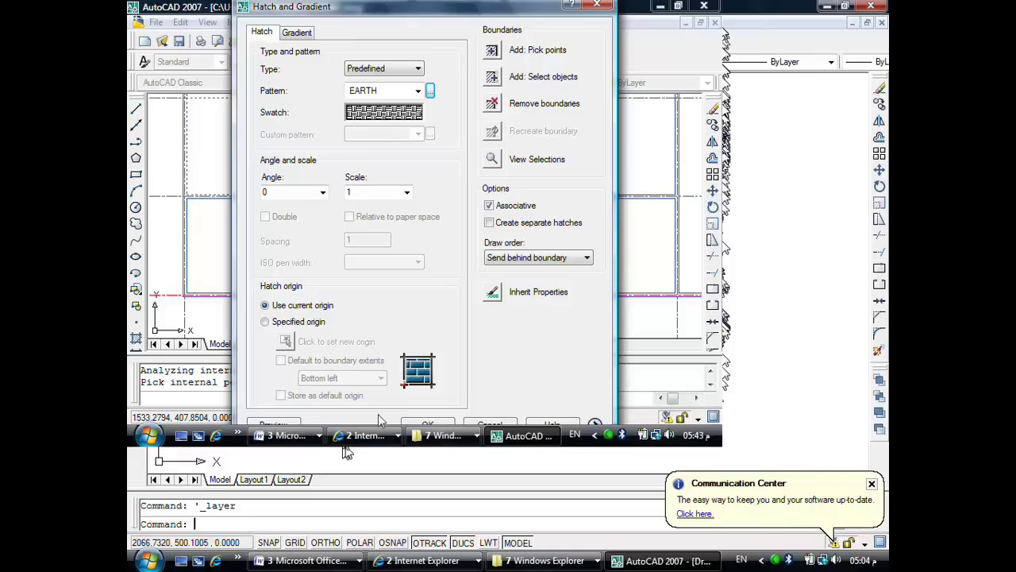
Step: Preview the EARTH hatch and change its scale to 5
left_click(278, 426)
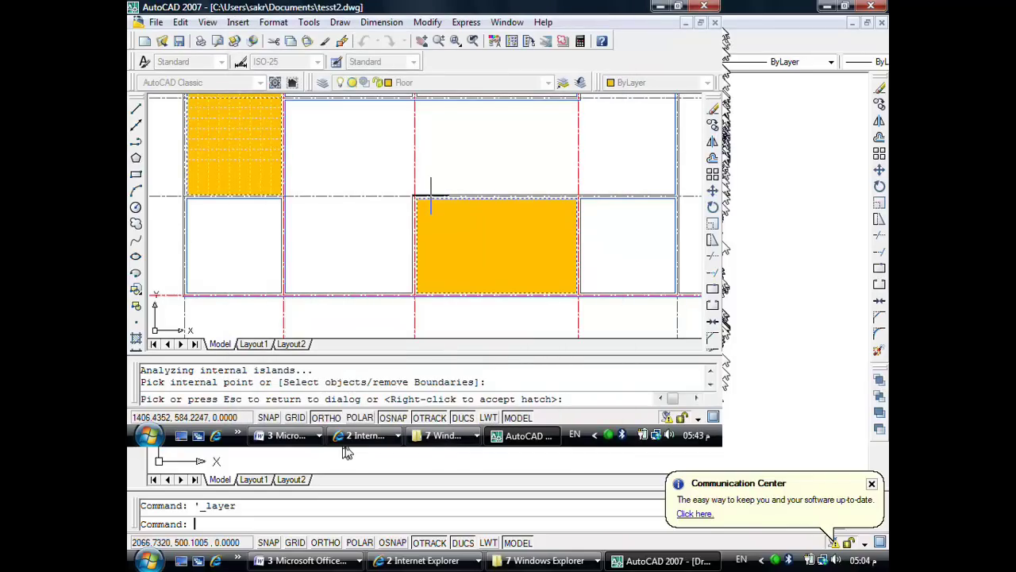
left_click(431, 195)
double_click(353, 192)
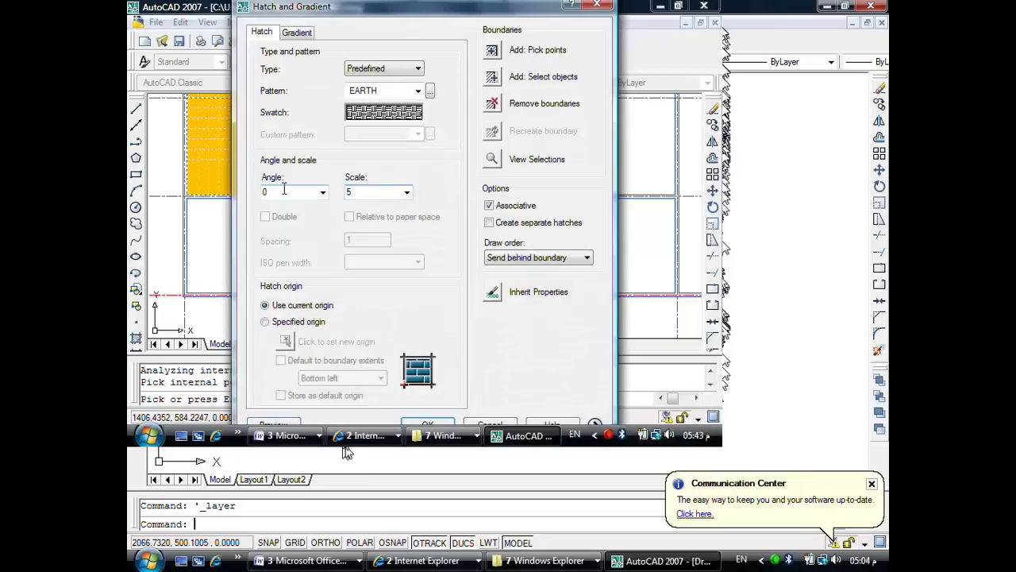
left_click(292, 426)
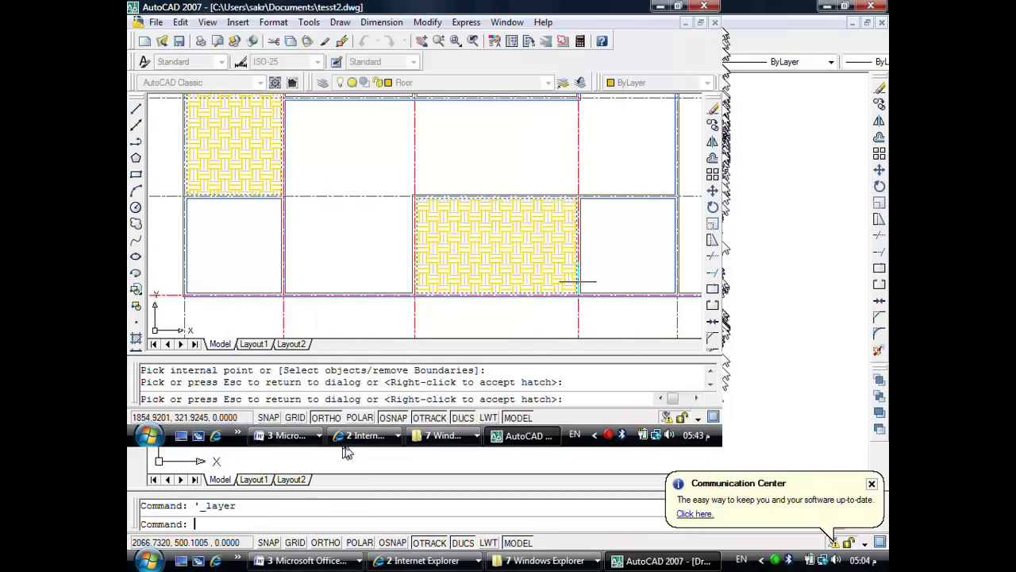
left_click(578, 280)
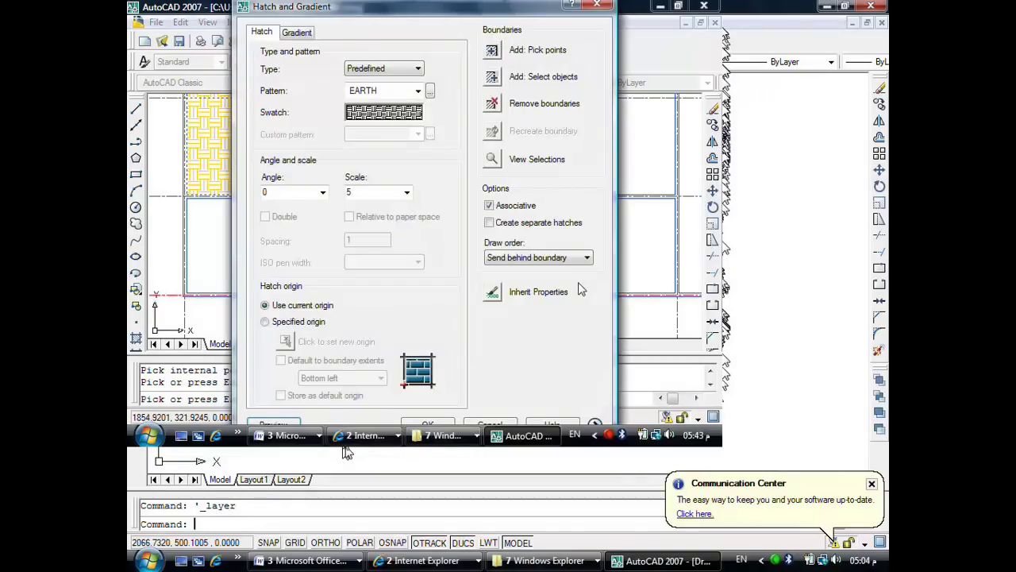
Step: Set the hatch angle to 30, preview it, and apply the hatch to the rooms
left_click_drag(500, 11, 494, 3)
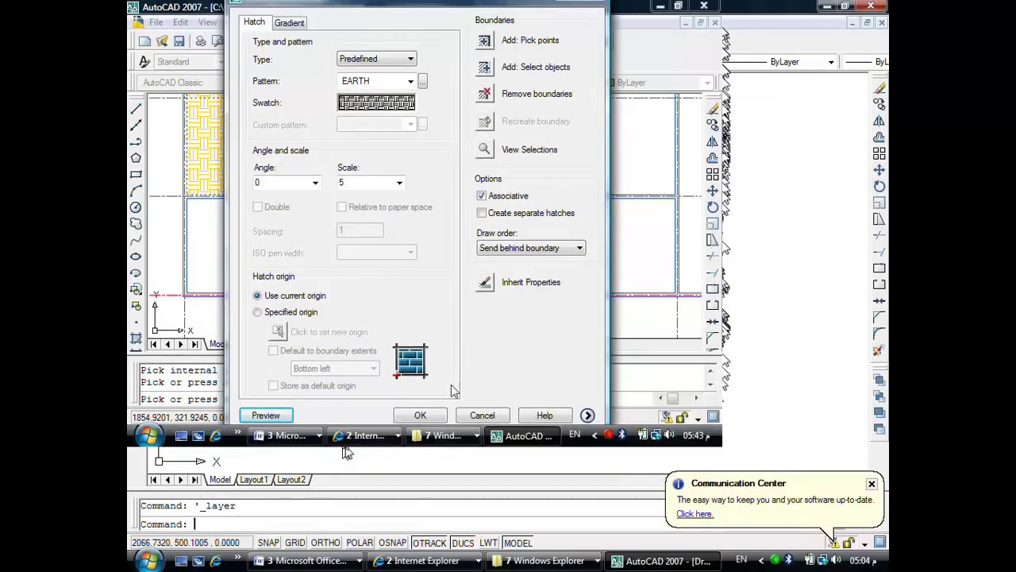
left_click(315, 183)
left_click(295, 216)
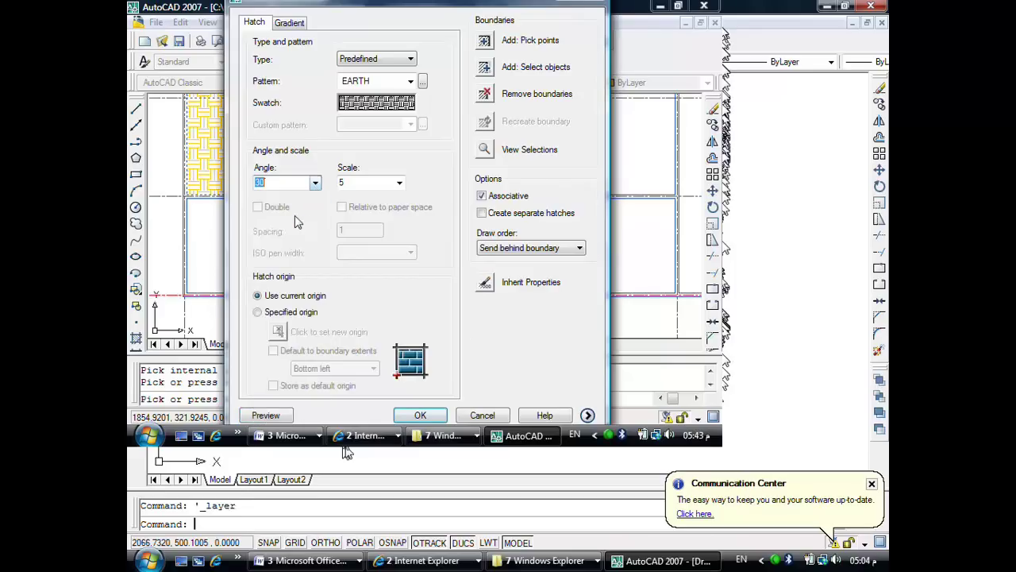
left_click(267, 415)
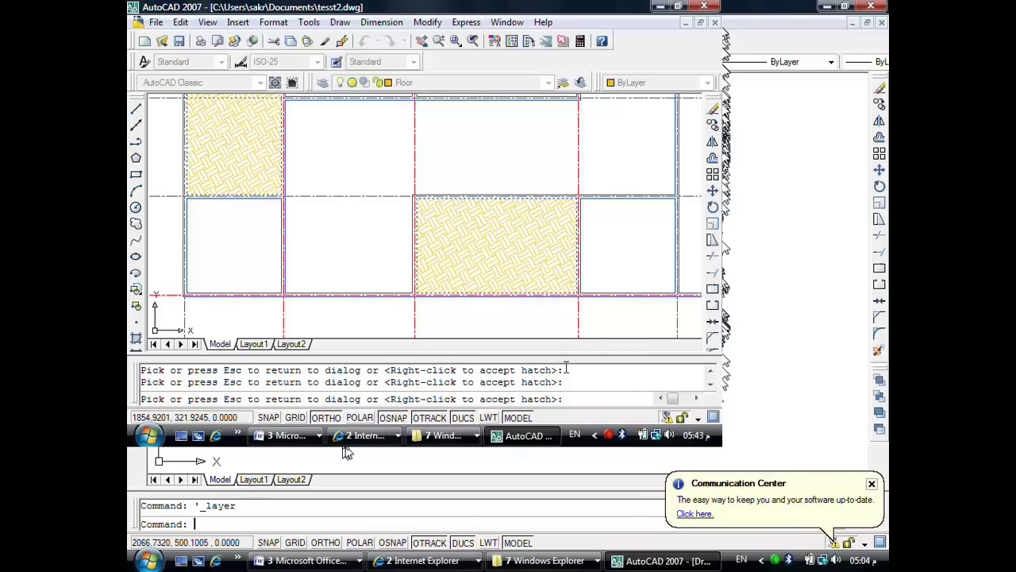
key("Escape")
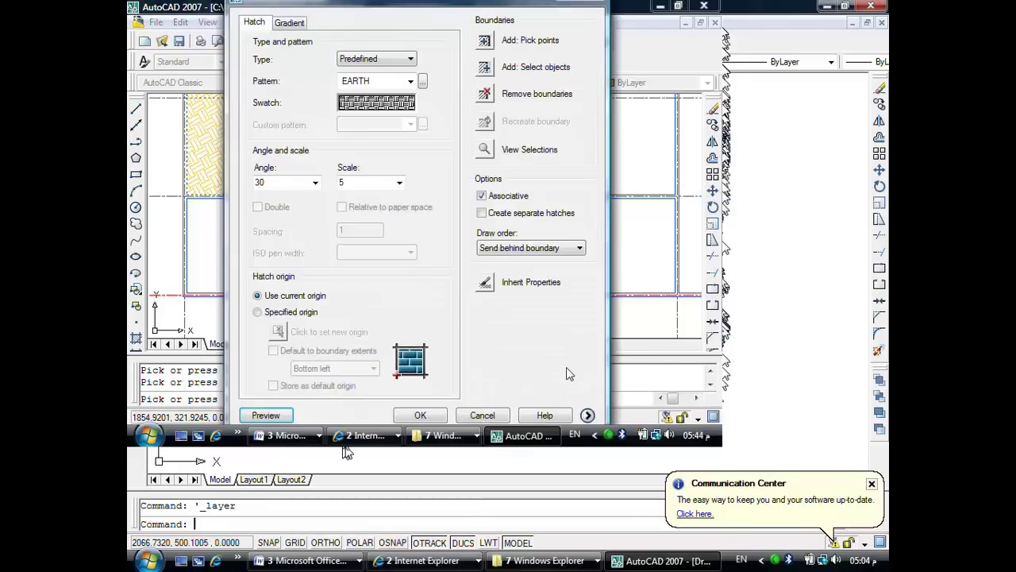
left_click(439, 415)
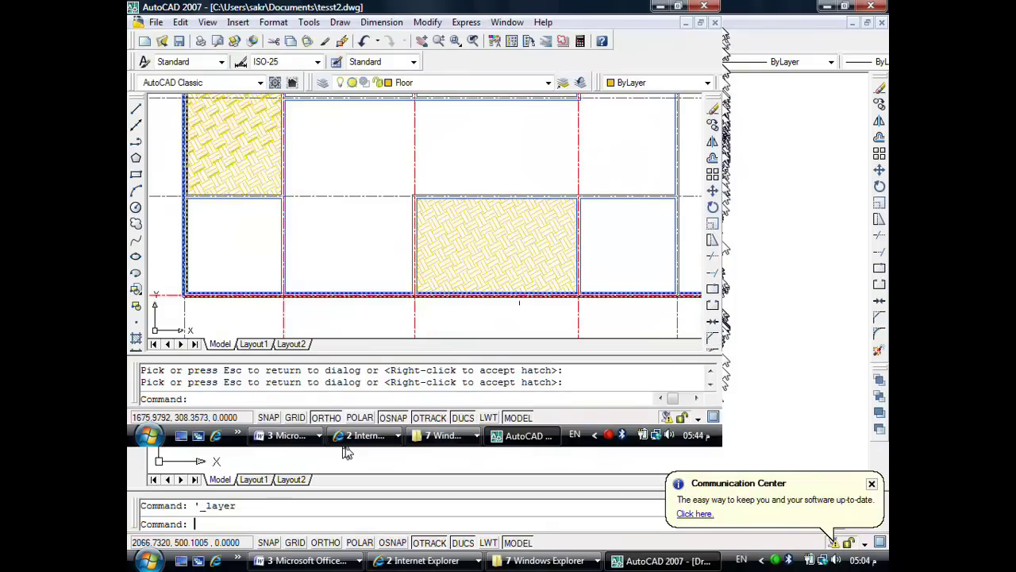
Step: Zoom in on the hatch, end the command, and select then deselect the hatch
scroll(518, 267, "up", 3)
scroll(517, 267, "up", 2)
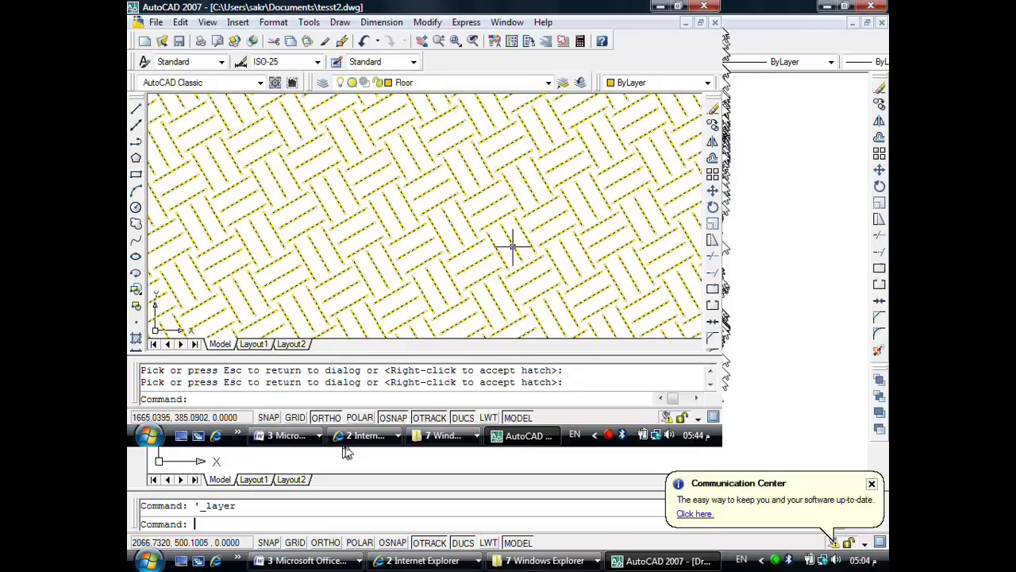
right_click(517, 259)
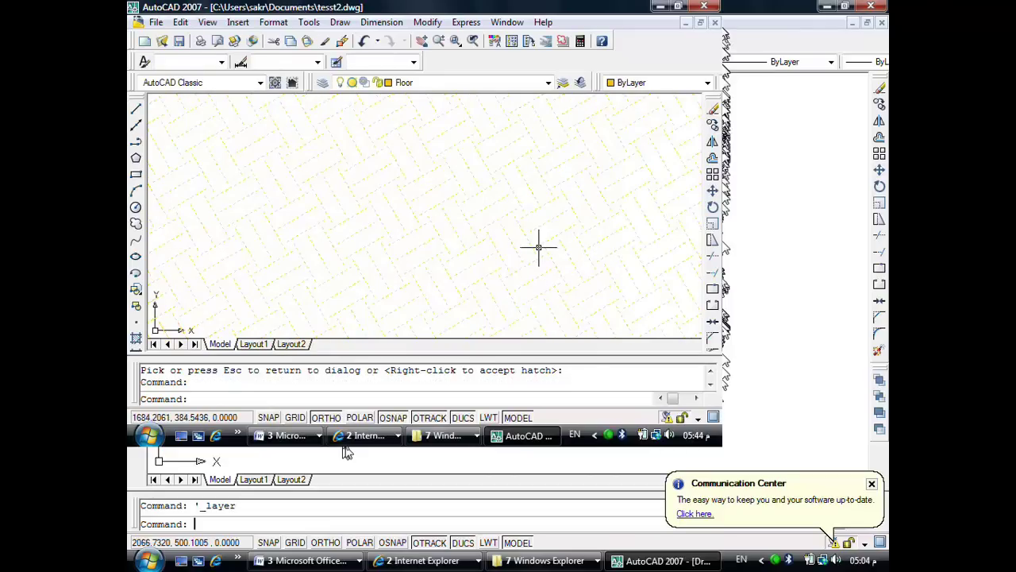
scroll(539, 248, "down", 3)
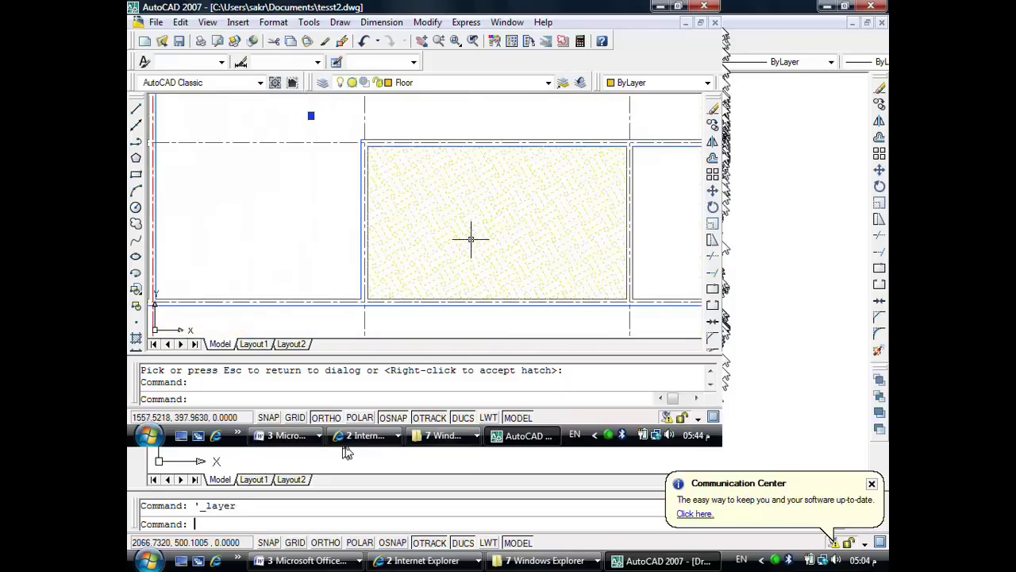
key("Escape")
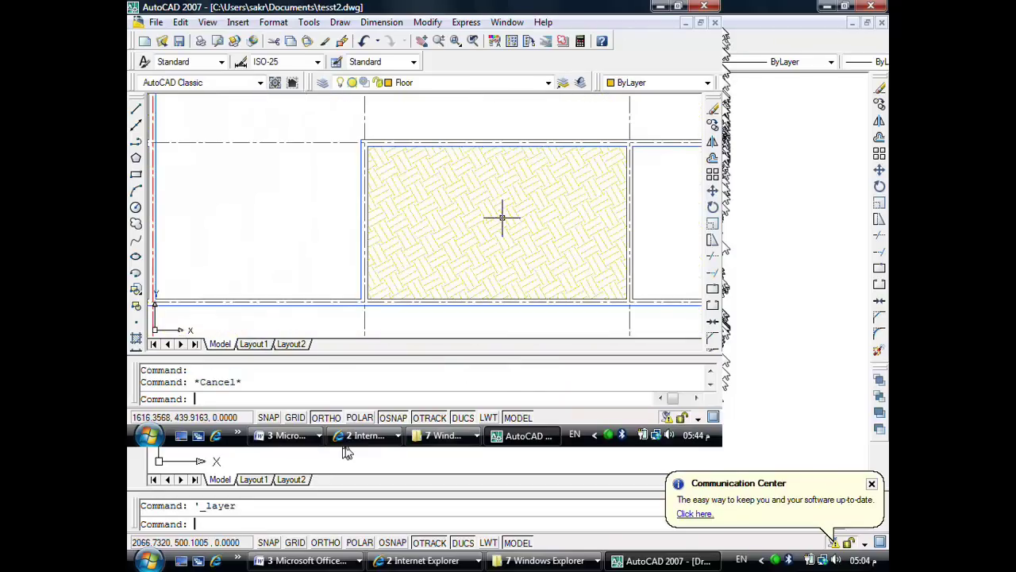
left_click(458, 216)
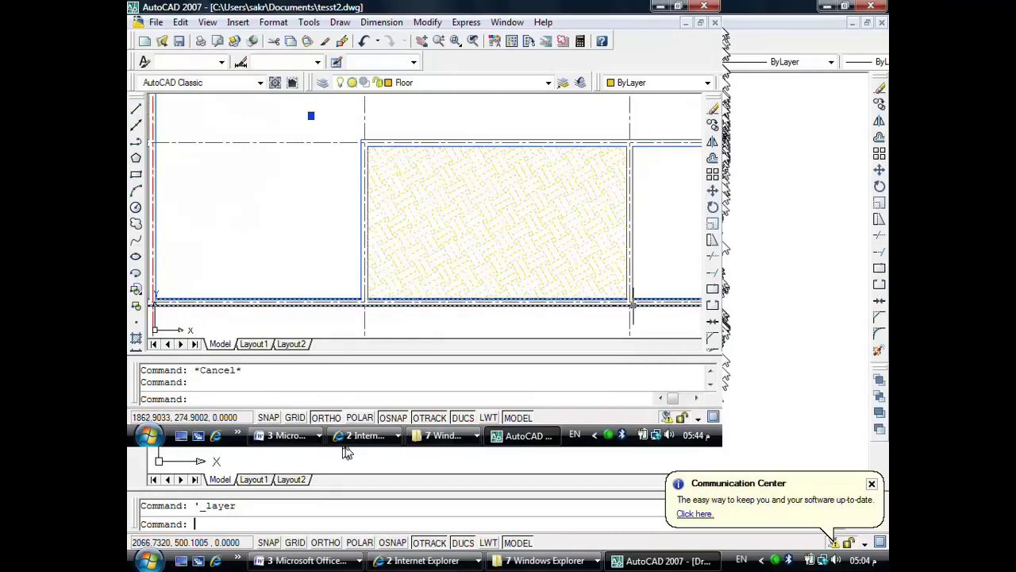
key("Escape")
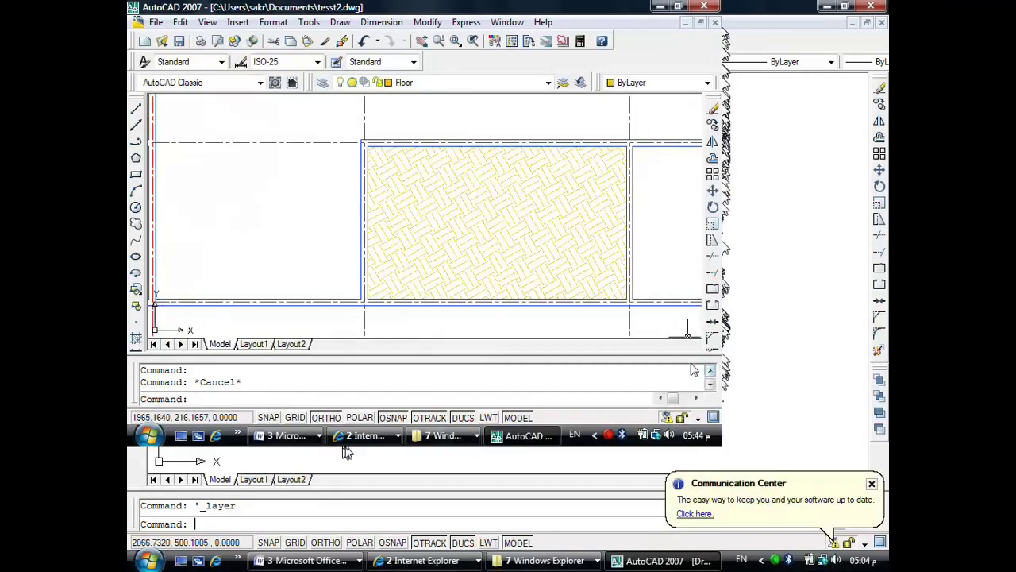
Step: Shrink the command window to enlarge the drawing area, cancelling two started Modify commands
left_click_drag(691, 362, 714, 387)
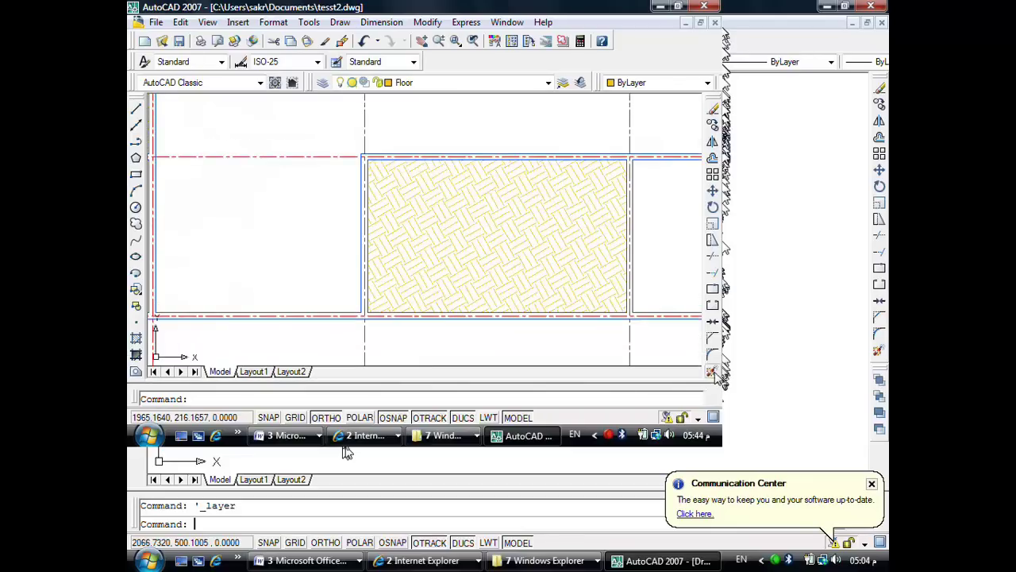
left_click(712, 371)
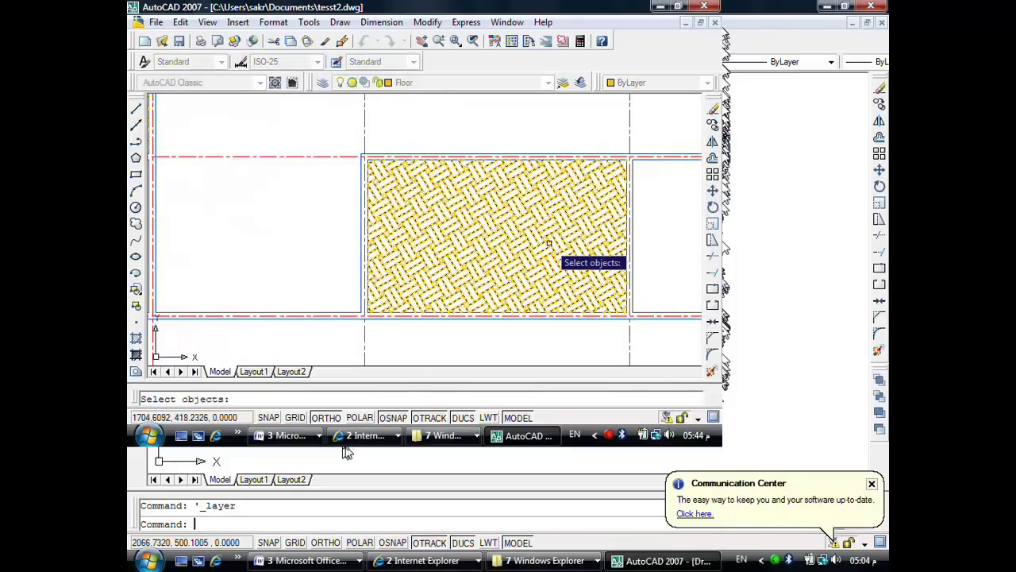
key("Escape")
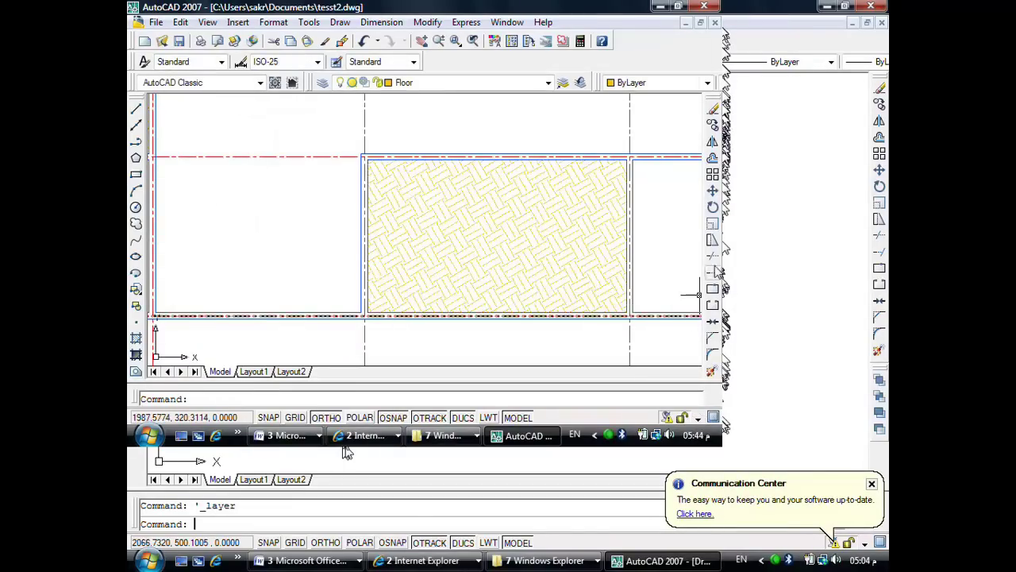
left_click(712, 108)
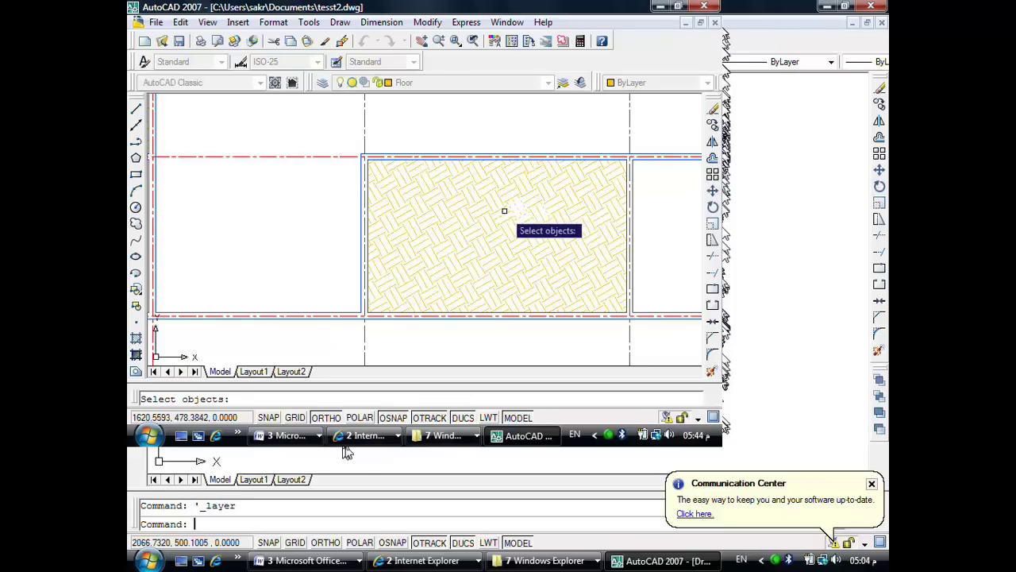
key("Escape")
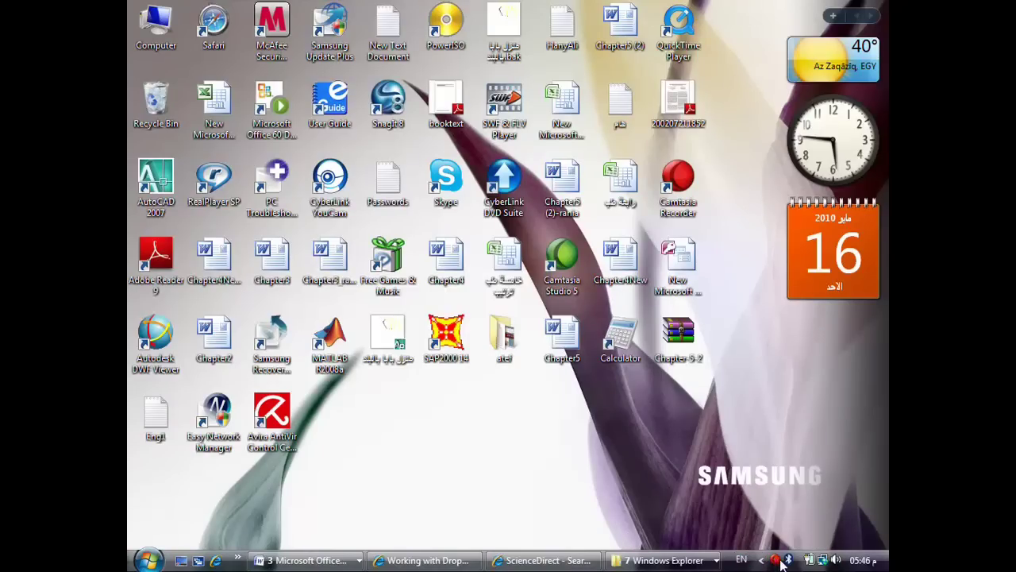
Step: With AutoCAD closed, open the screen recorder's menu to stop the recording
right_click(776, 560)
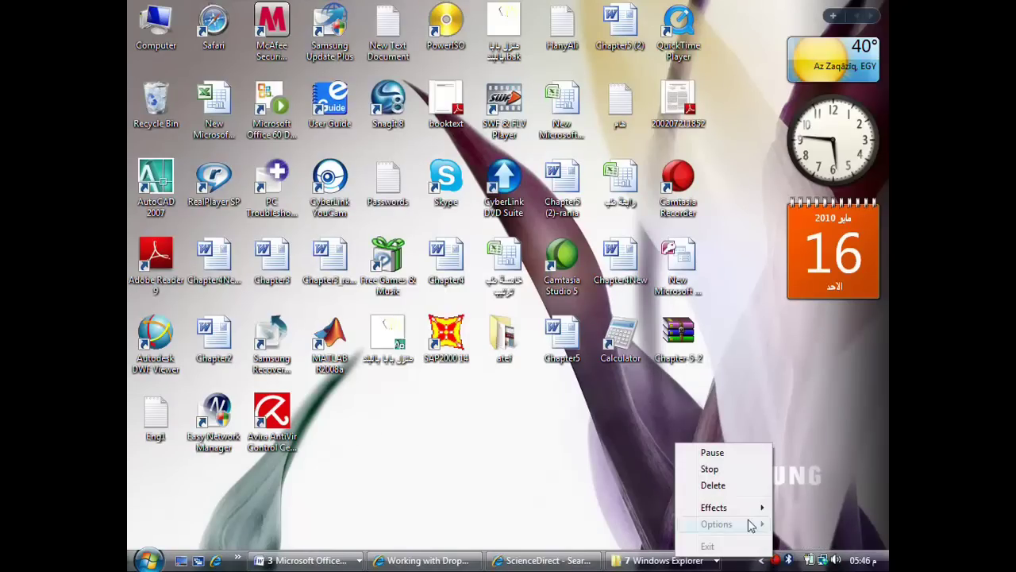